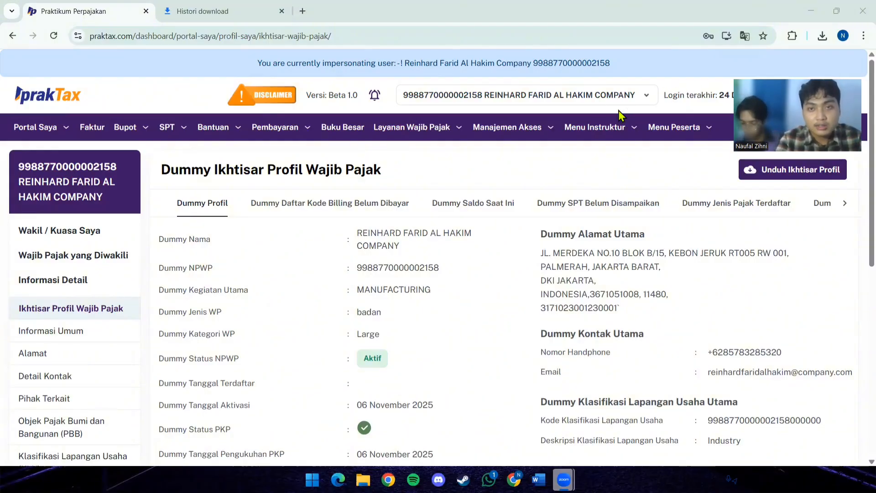
- Open the Surat Pemberitahuan (SPT) drafts list and start creating a new SPT draft
{"action": "left_click", "coordinate": [574, 134]}
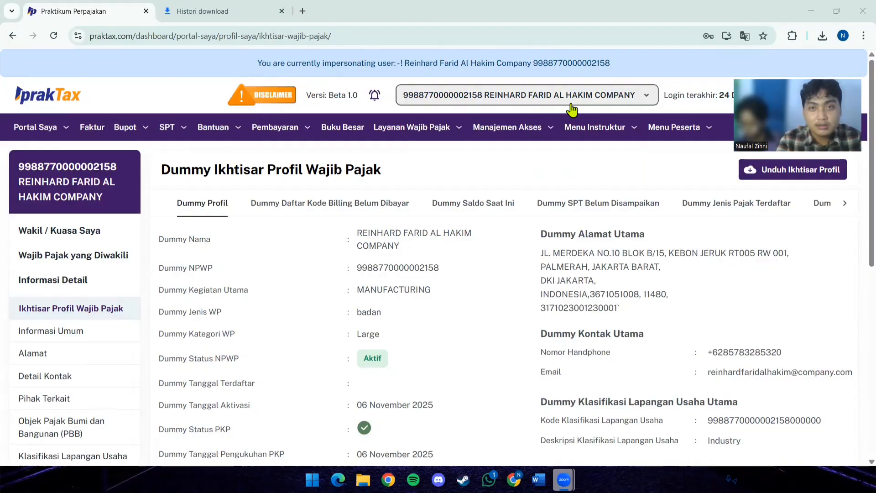
{"action": "left_click", "coordinate": [180, 132]}
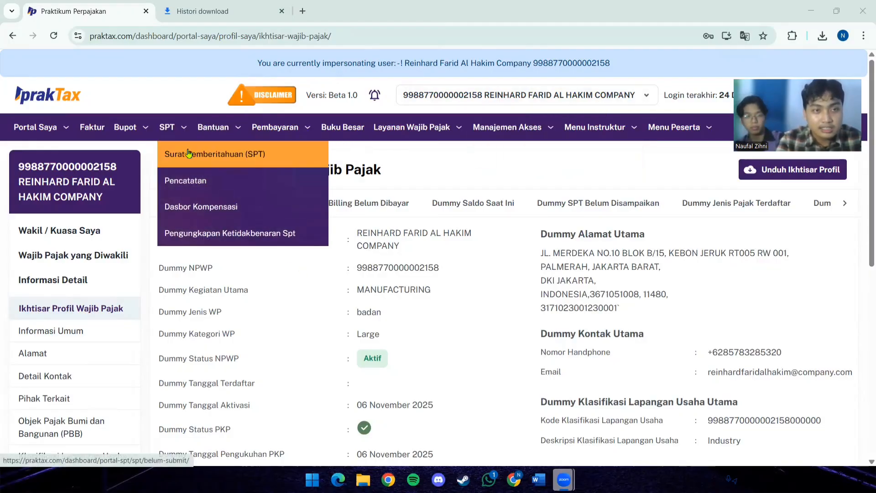
{"action": "left_click", "coordinate": [187, 153]}
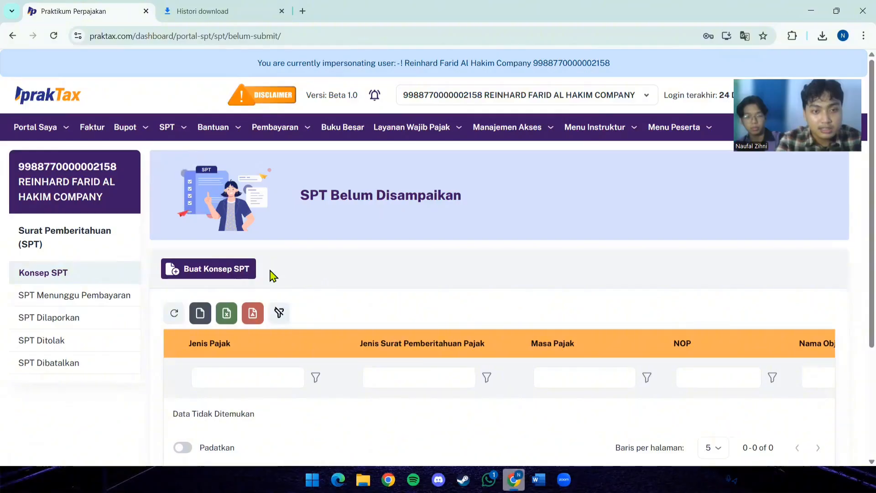
{"action": "scroll", "coordinate": [270, 272], "scroll_direction": "down", "scroll_amount": 2}
{"action": "scroll", "coordinate": [270, 269], "scroll_direction": "up", "scroll_amount": 1}
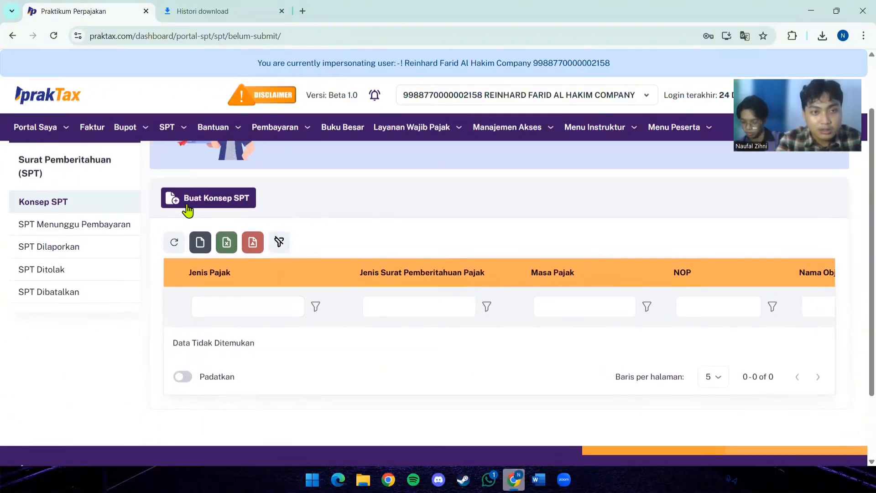
{"action": "left_click", "coordinate": [186, 208]}
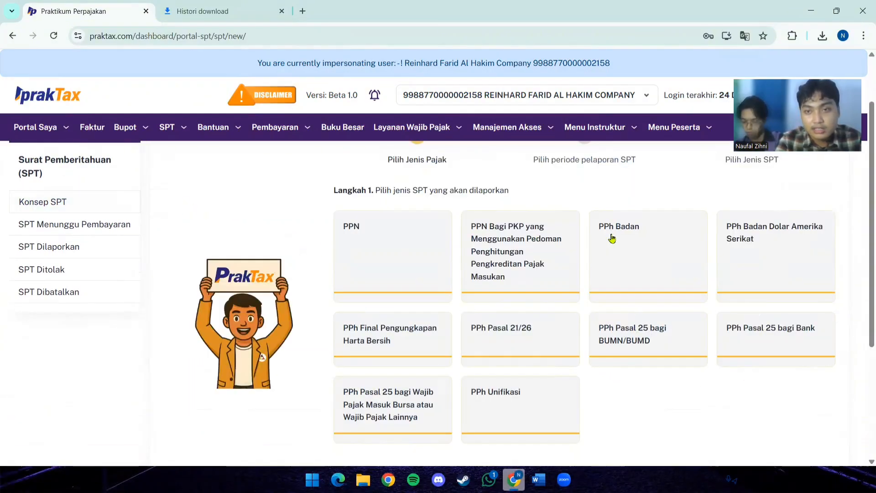
- Choose PPh Badan as the type of return and proceed to the reporting period selection
{"action": "left_click", "coordinate": [628, 246]}
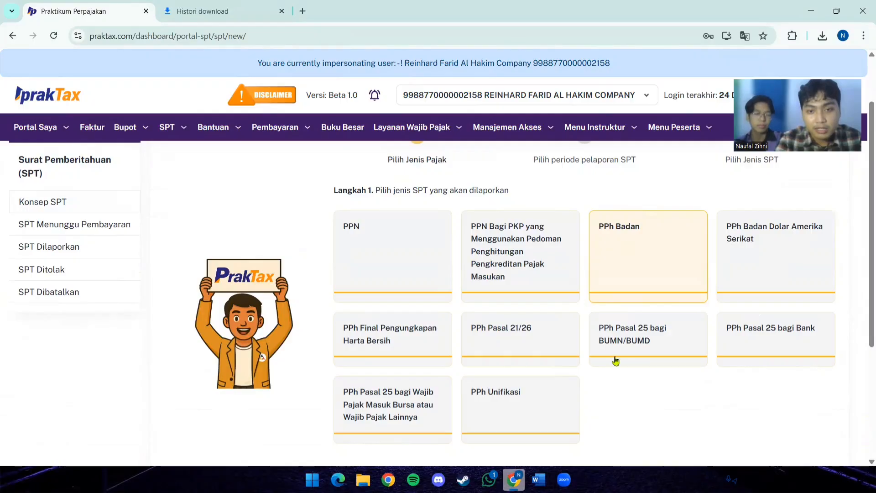
{"action": "scroll", "coordinate": [614, 359], "scroll_direction": "down", "scroll_amount": 2}
{"action": "left_click", "coordinate": [803, 369]}
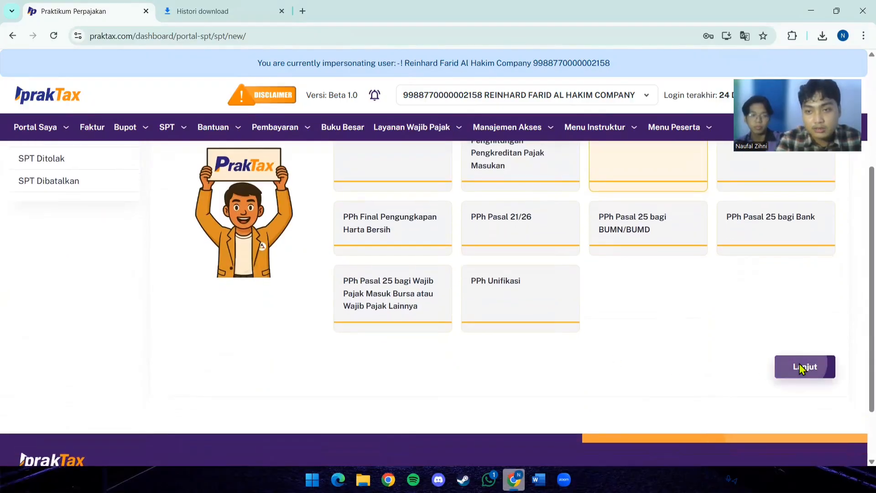
- Set the starting tax period to Januari 2027 and the ending tax period to Februari 2027
{"action": "left_click", "coordinate": [615, 204]}
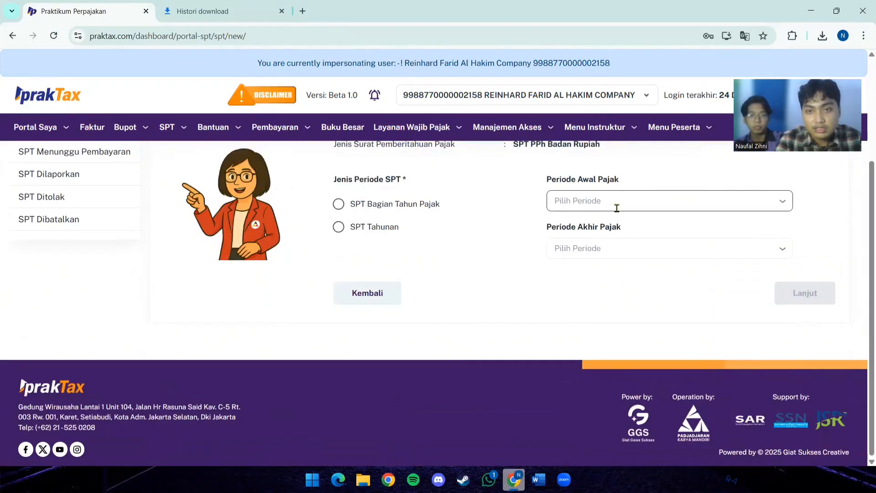
{"action": "scroll", "coordinate": [605, 314], "scroll_direction": "down", "scroll_amount": 2}
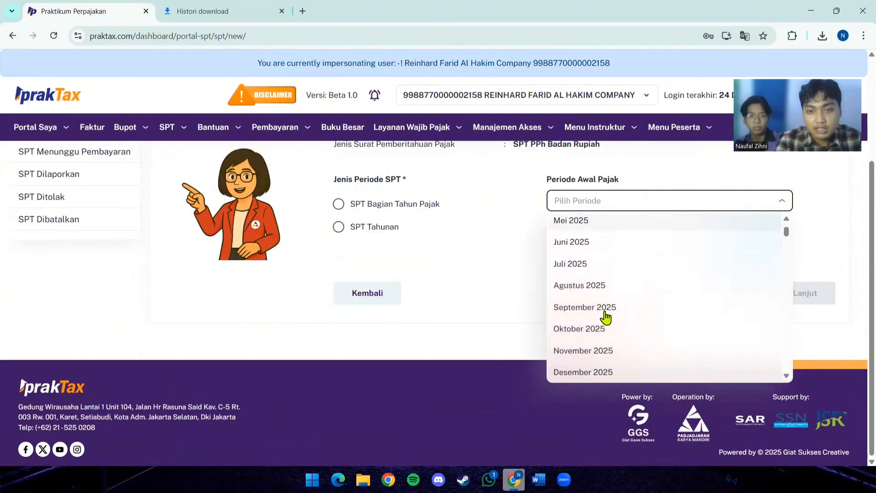
{"action": "left_click", "coordinate": [503, 288]}
{"action": "scroll", "coordinate": [455, 276], "scroll_direction": "up", "scroll_amount": 2}
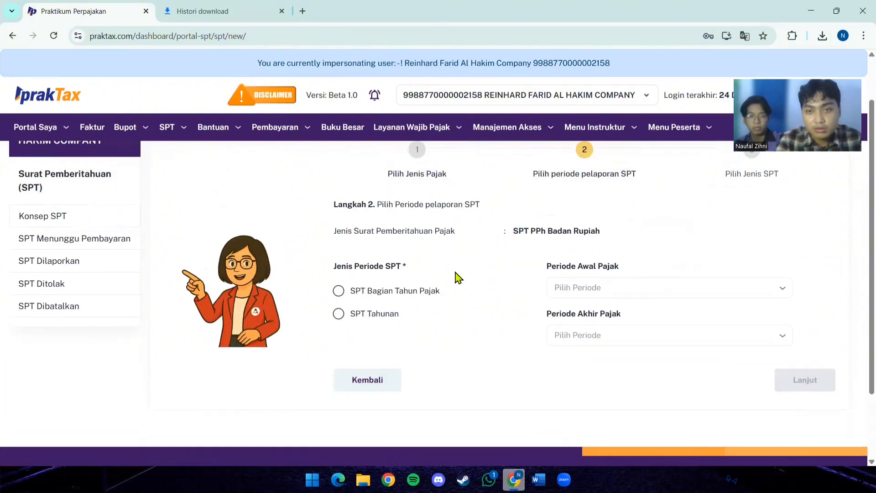
{"action": "scroll", "coordinate": [541, 311], "scroll_direction": "up", "scroll_amount": 1}
{"action": "left_click", "coordinate": [552, 299]}
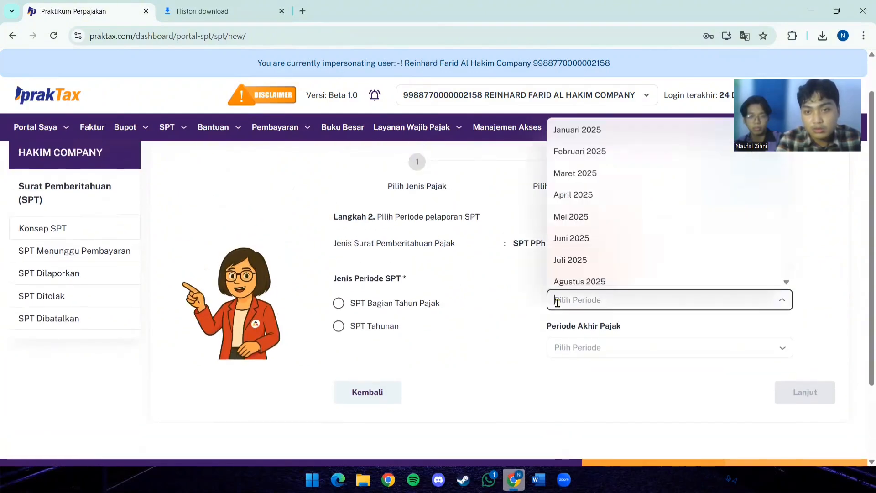
{"action": "scroll", "coordinate": [624, 196], "scroll_direction": "down", "scroll_amount": 15}
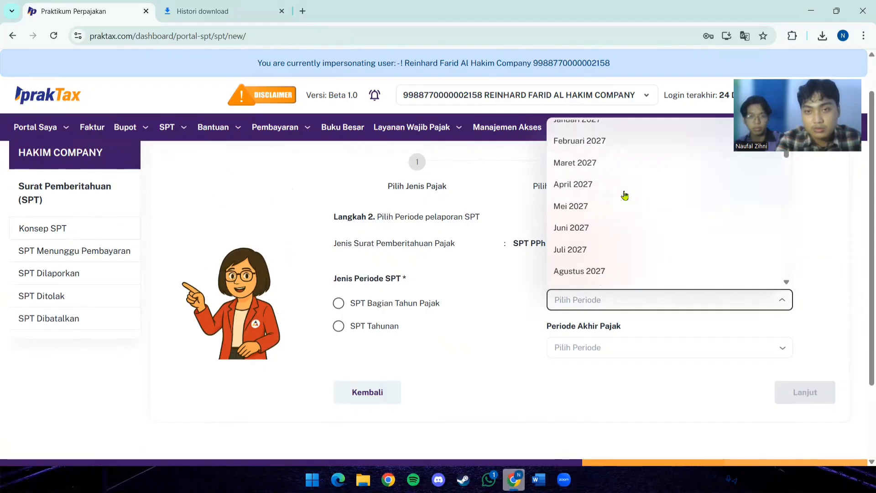
{"action": "scroll", "coordinate": [626, 195], "scroll_direction": "up", "scroll_amount": 2}
{"action": "left_click", "coordinate": [593, 182]}
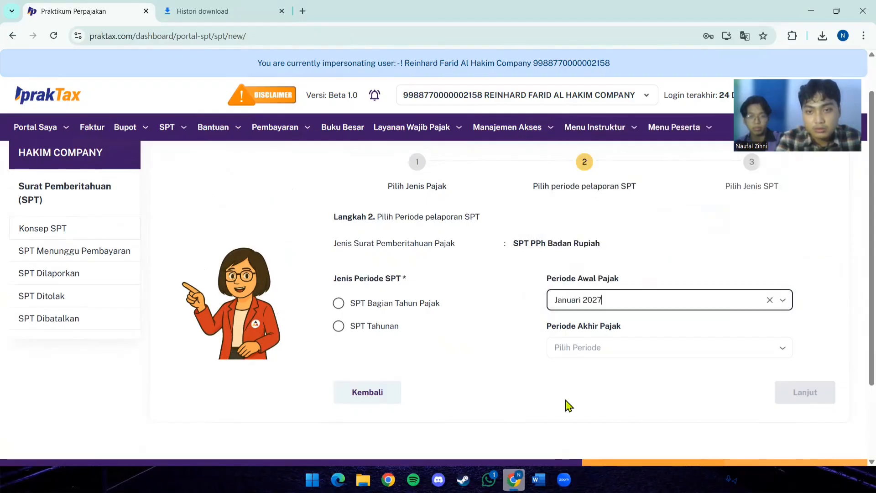
{"action": "left_click", "coordinate": [602, 345]}
{"action": "scroll", "coordinate": [608, 297], "scroll_direction": "down", "scroll_amount": 8}
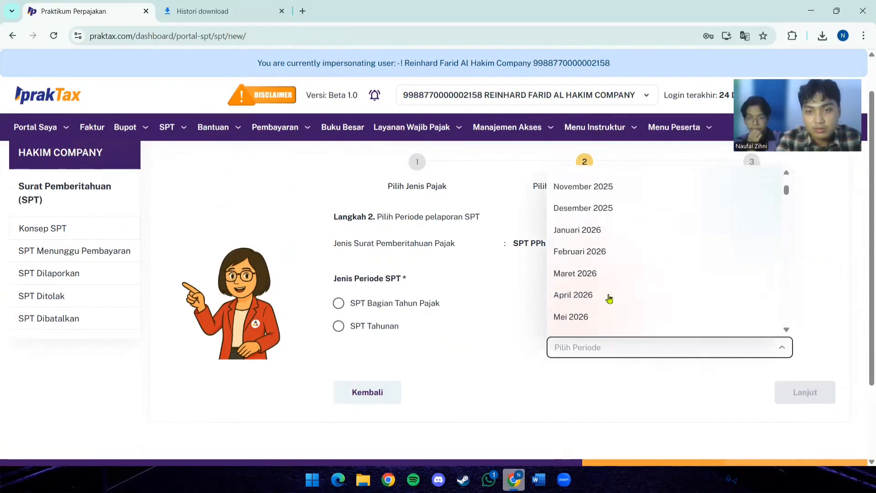
{"action": "scroll", "coordinate": [609, 297], "scroll_direction": "up", "scroll_amount": 1}
{"action": "scroll", "coordinate": [609, 298], "scroll_direction": "down", "scroll_amount": 4}
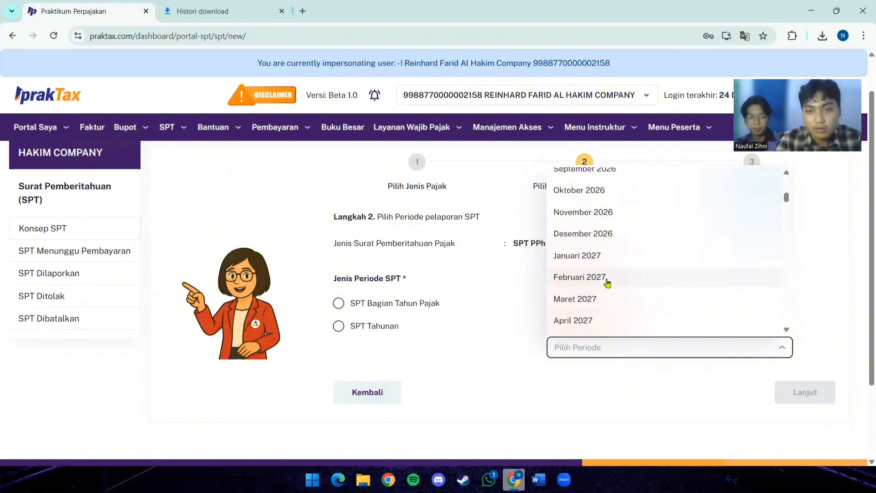
{"action": "left_click", "coordinate": [604, 278]}
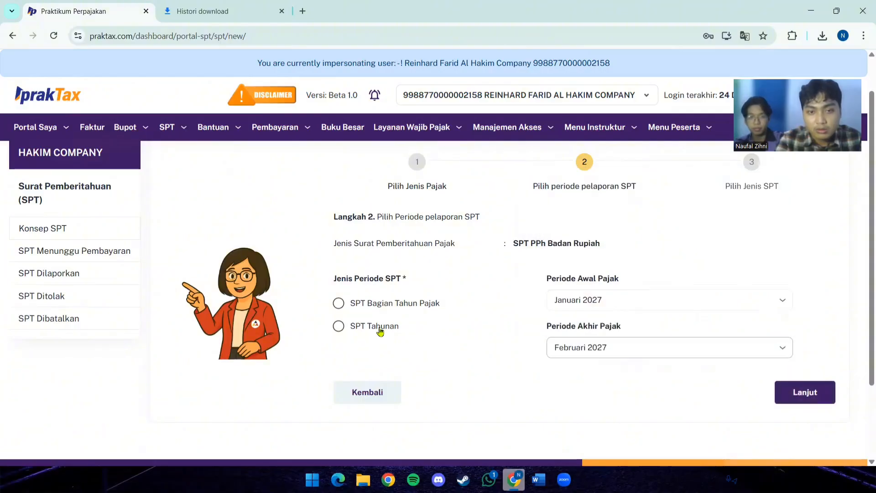
- Select SPT Tahunan with a tax period from Januari 2027 to Desember 2027 and proceed to the SPT model selection
{"action": "left_click", "coordinate": [381, 329]}
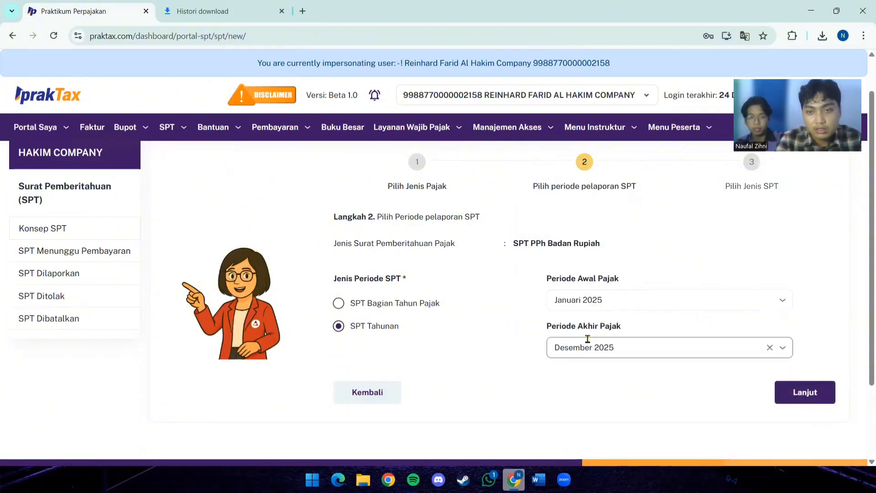
{"action": "left_click", "coordinate": [595, 304]}
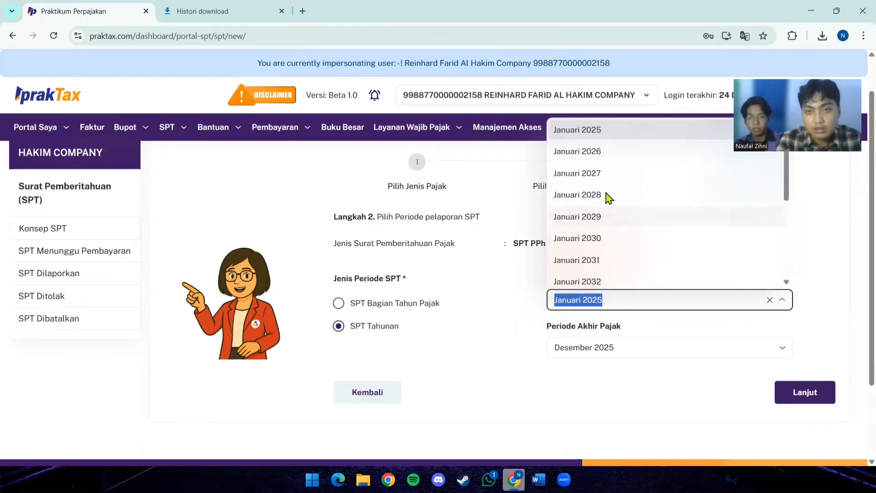
{"action": "left_click", "coordinate": [601, 174]}
{"action": "left_click", "coordinate": [599, 354]}
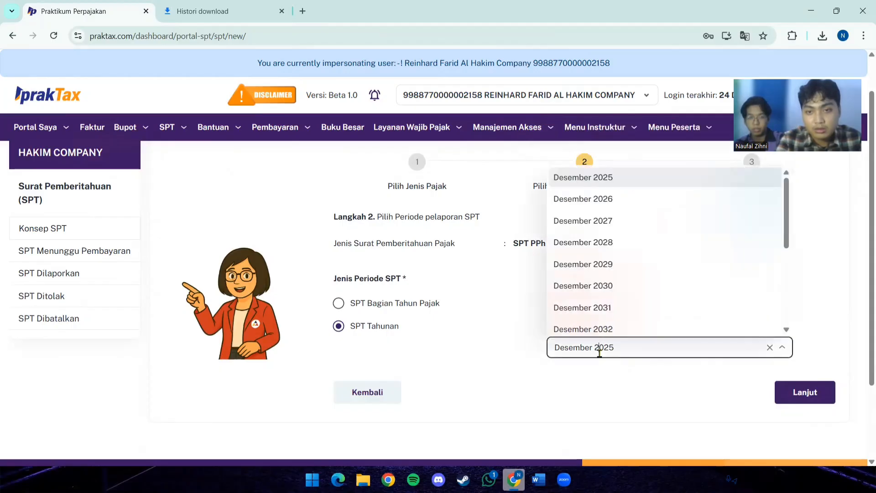
{"action": "left_click", "coordinate": [602, 225]}
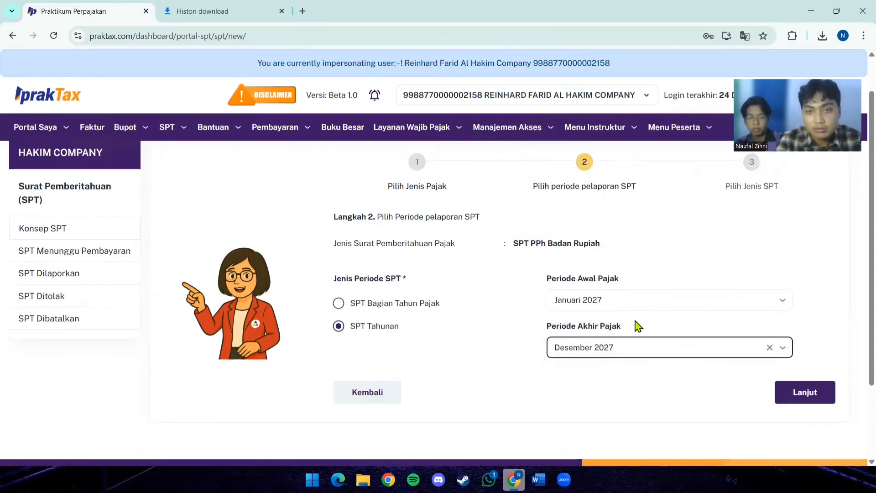
{"action": "left_click", "coordinate": [794, 402]}
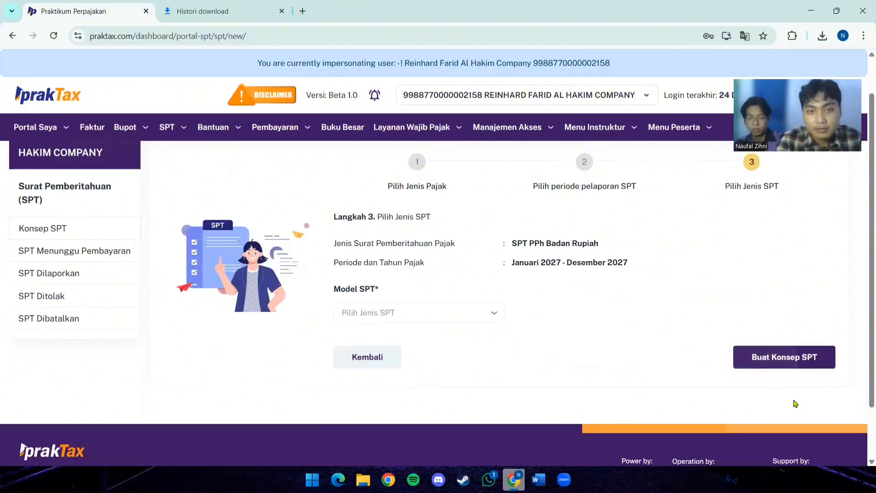
- Create the SPT draft with the Normal model and open it for editing from the drafts list
{"action": "left_click", "coordinate": [435, 315]}
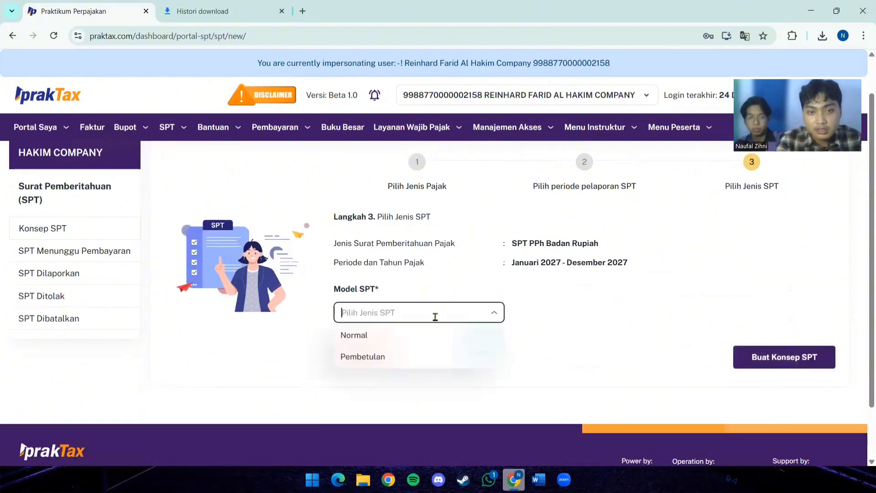
{"action": "left_click", "coordinate": [406, 332]}
{"action": "left_click", "coordinate": [748, 363]}
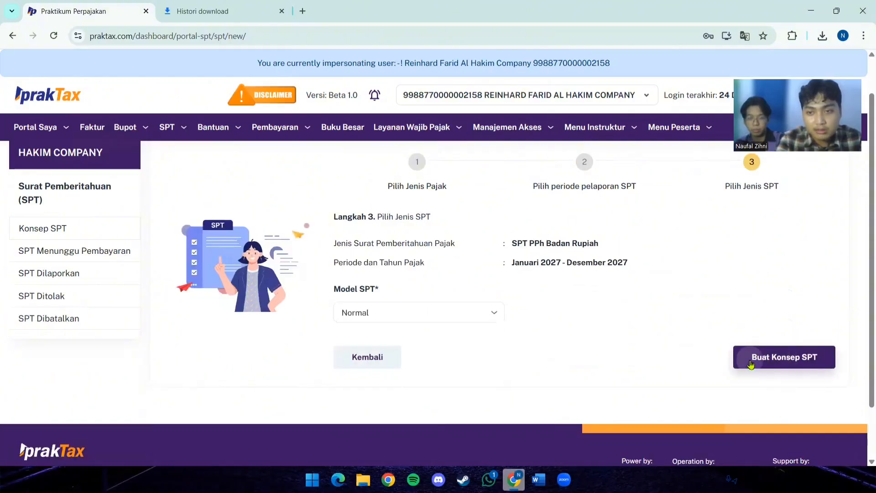
{"action": "scroll", "coordinate": [469, 359], "scroll_direction": "down", "scroll_amount": 1}
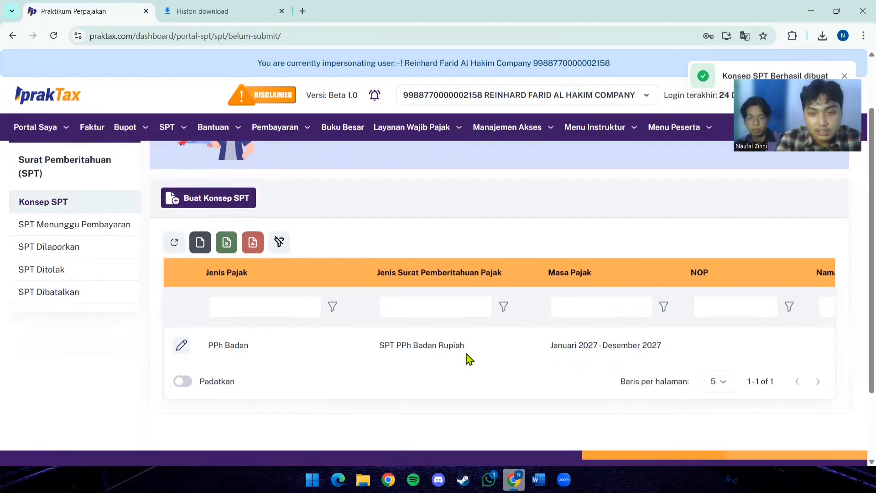
{"action": "left_click", "coordinate": [181, 345]}
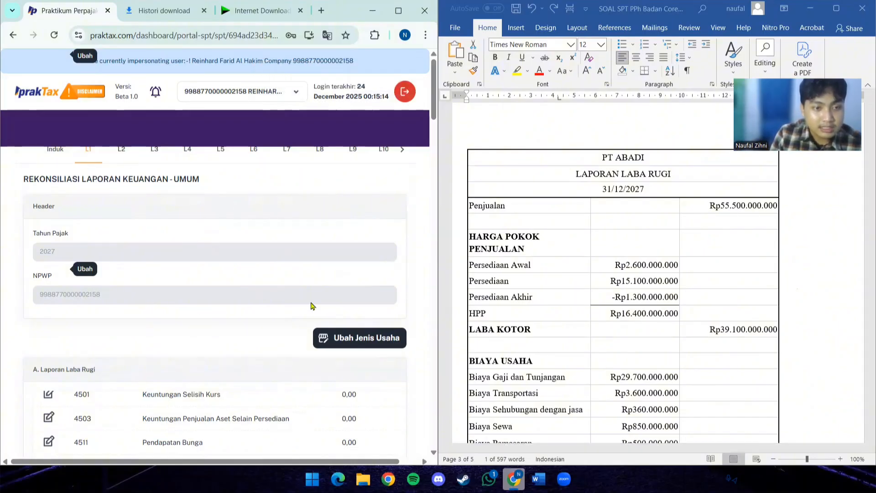
- In the L1 Laporan Laba Rugi, set the commercial value of Penjualan Domestik to 55.500.000.000 and save it
{"action": "scroll", "coordinate": [252, 423], "scroll_direction": "down", "scroll_amount": 5}
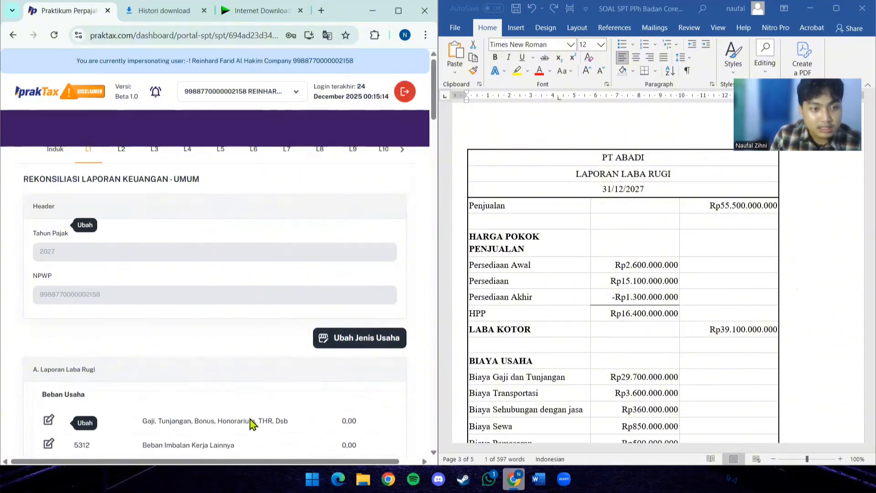
{"action": "scroll", "coordinate": [252, 423], "scroll_direction": "up", "scroll_amount": 6}
{"action": "scroll", "coordinate": [290, 253], "scroll_direction": "down", "scroll_amount": 3}
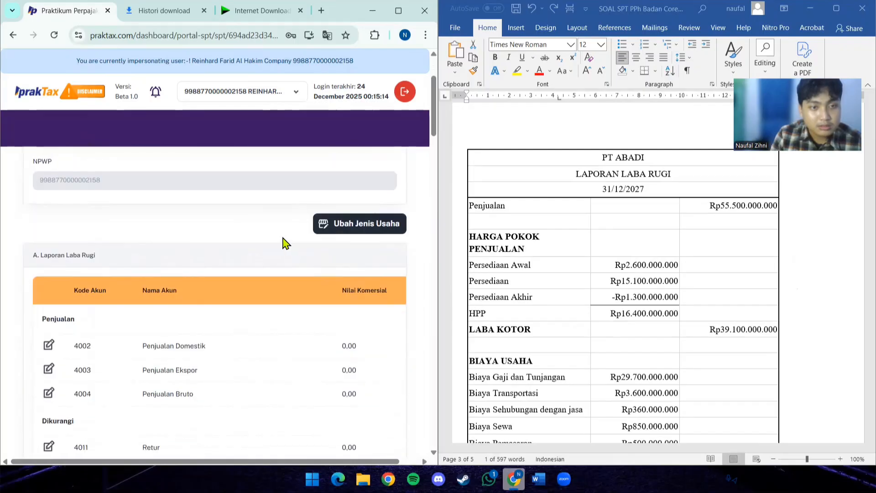
{"action": "scroll", "coordinate": [285, 242], "scroll_direction": "down", "scroll_amount": 1}
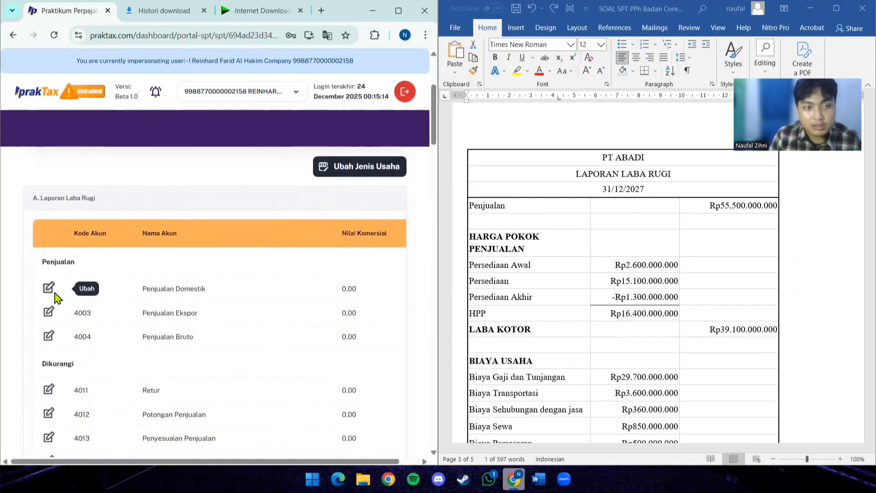
{"action": "left_click", "coordinate": [49, 290]}
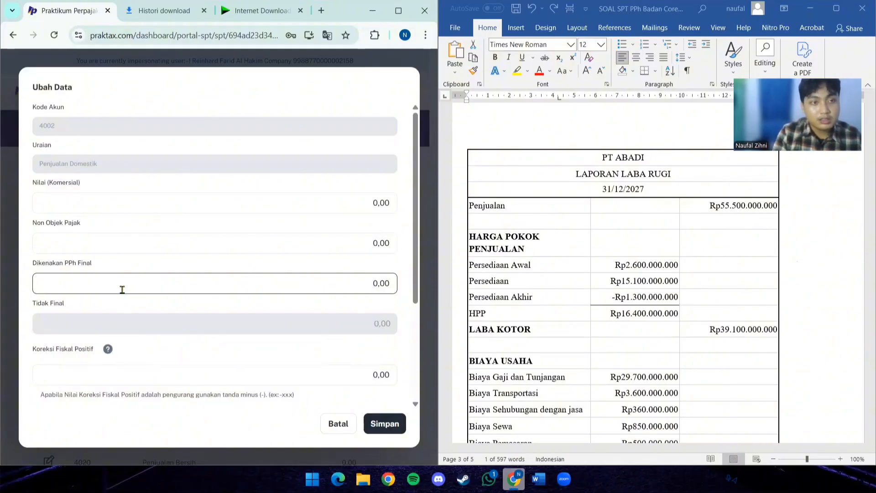
{"action": "left_click", "coordinate": [193, 201]}
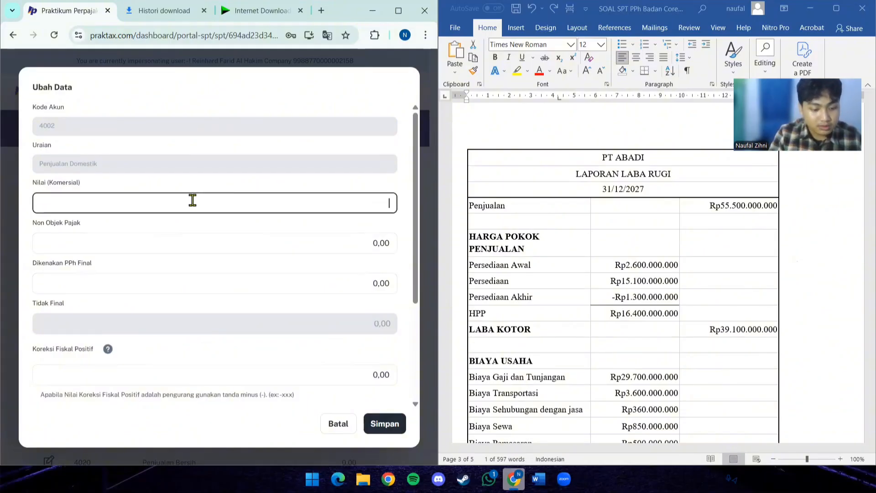
{"action": "type", "text": "55."}
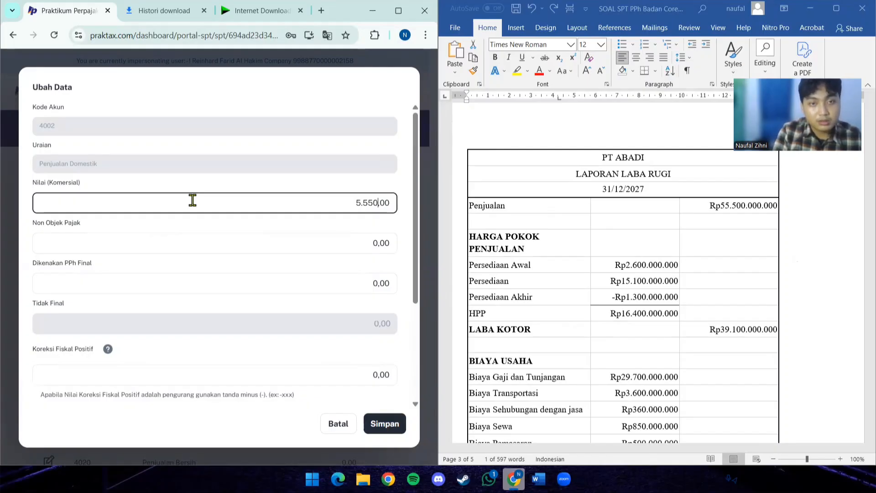
{"action": "type", "text": "500.000.000"}
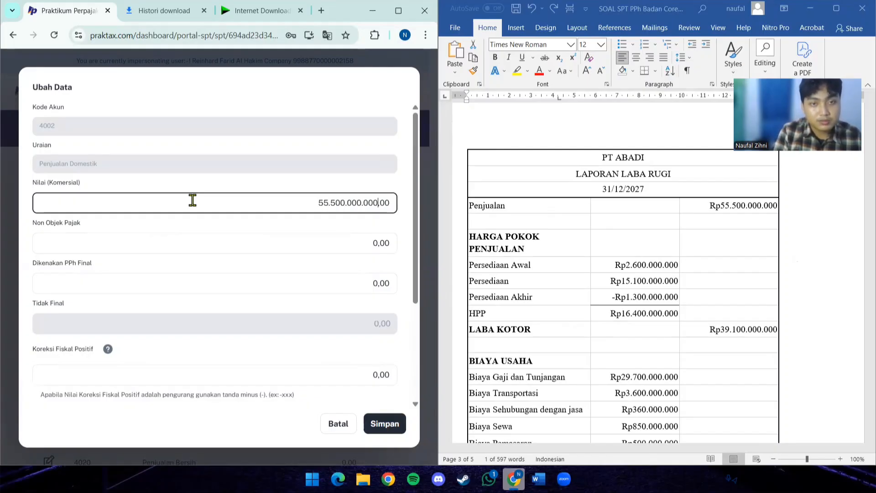
{"action": "left_click", "coordinate": [391, 424]}
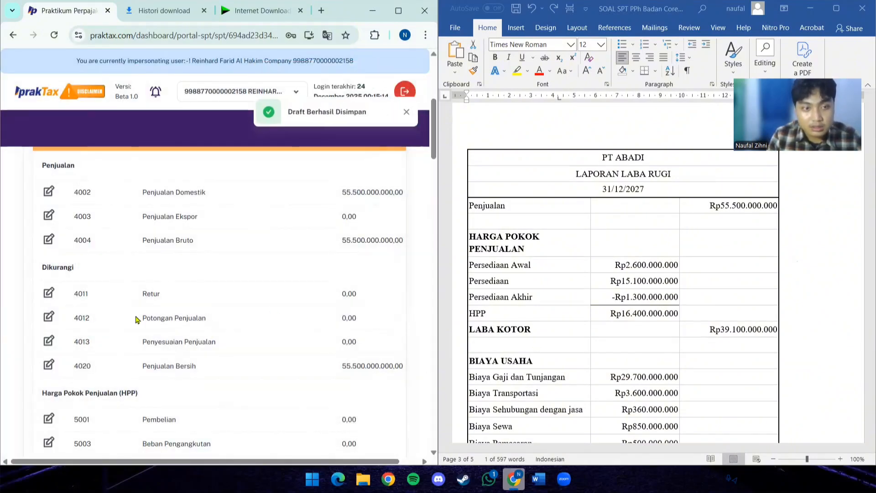
- Set the commercial value of Persediaan - Awal to 2.600.000.000 and save it
{"action": "scroll", "coordinate": [205, 326], "scroll_direction": "down", "scroll_amount": 3}
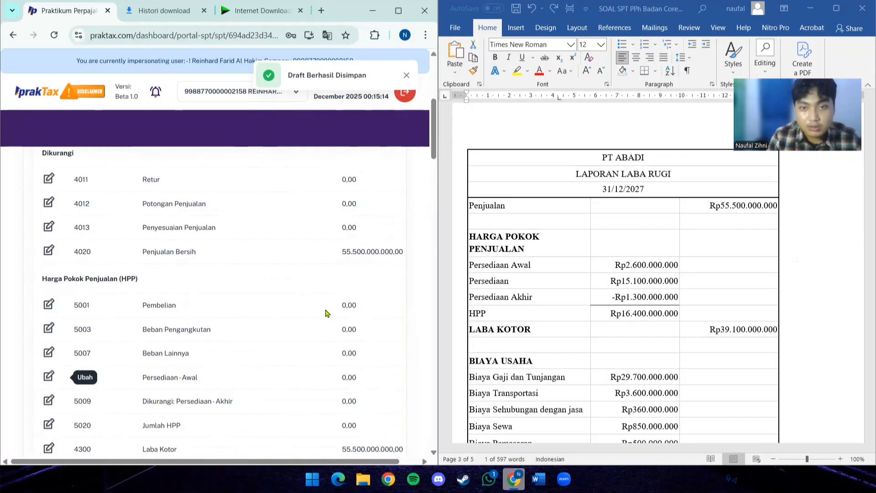
{"action": "left_click", "coordinate": [44, 379]}
{"action": "left_click", "coordinate": [77, 204]}
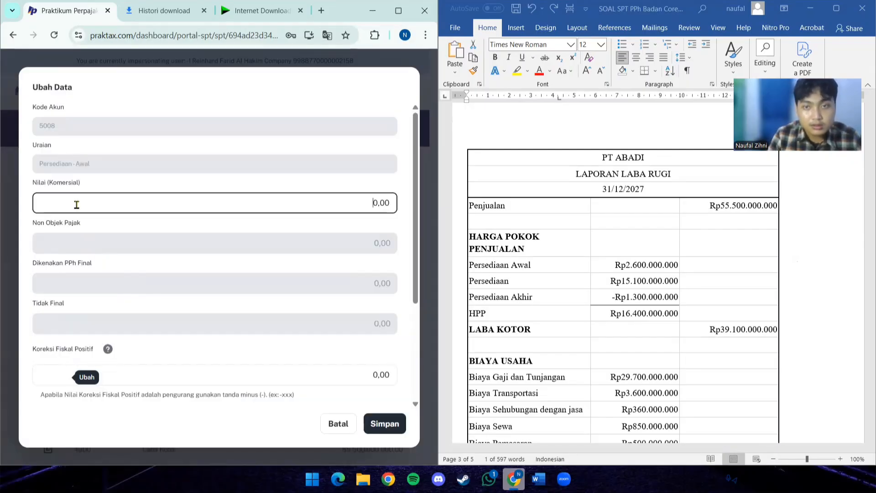
{"action": "key", "text": "ctrl+a"}
{"action": "key", "text": "BackSpace"}
{"action": "type", "text": "2."}
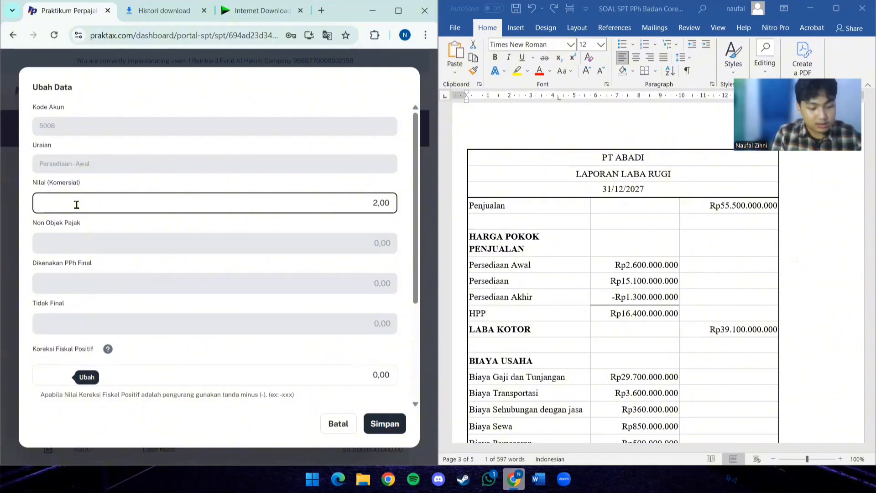
{"action": "type", "text": "600."}
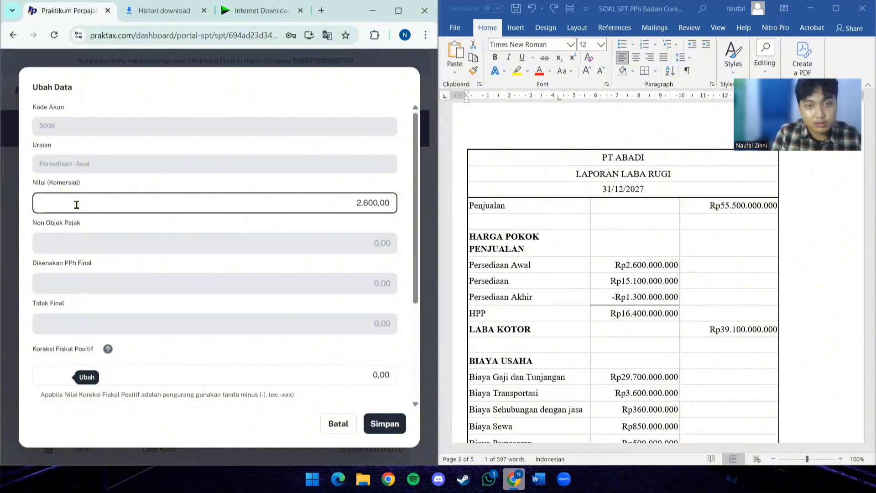
{"action": "type", "text": "000.000"}
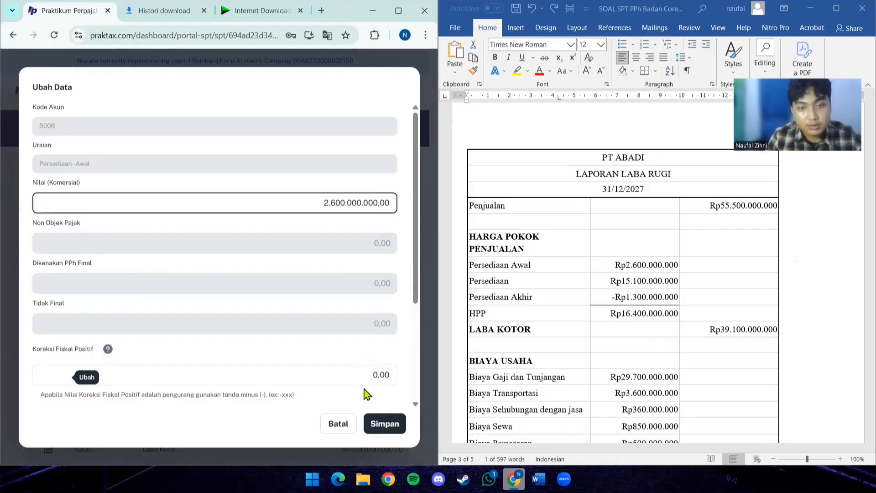
{"action": "left_click", "coordinate": [395, 424]}
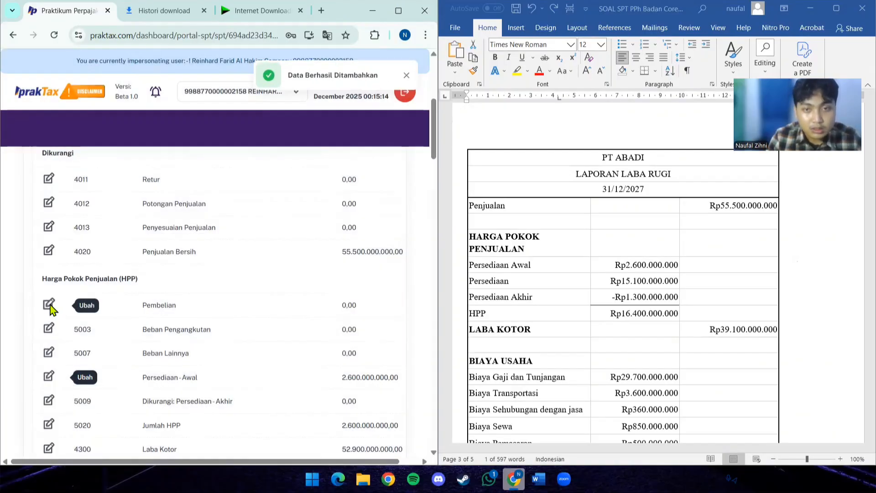
- Set the commercial value of Pembelian to 15.100.000.000 and save it
{"action": "left_click", "coordinate": [49, 304]}
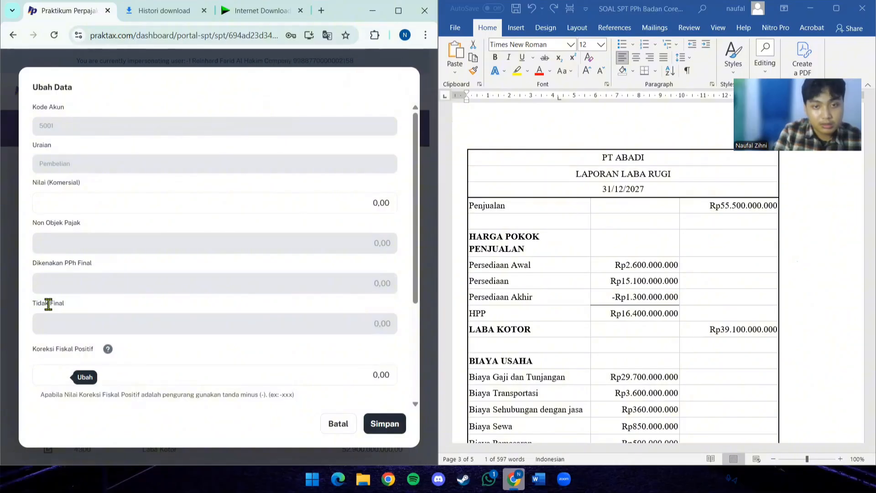
{"action": "left_click", "coordinate": [158, 203]}
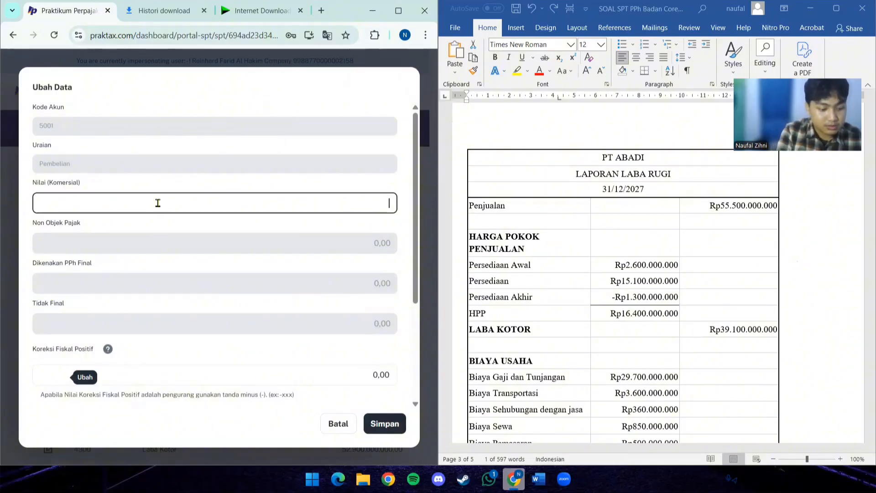
{"action": "type", "text": "15.100"}
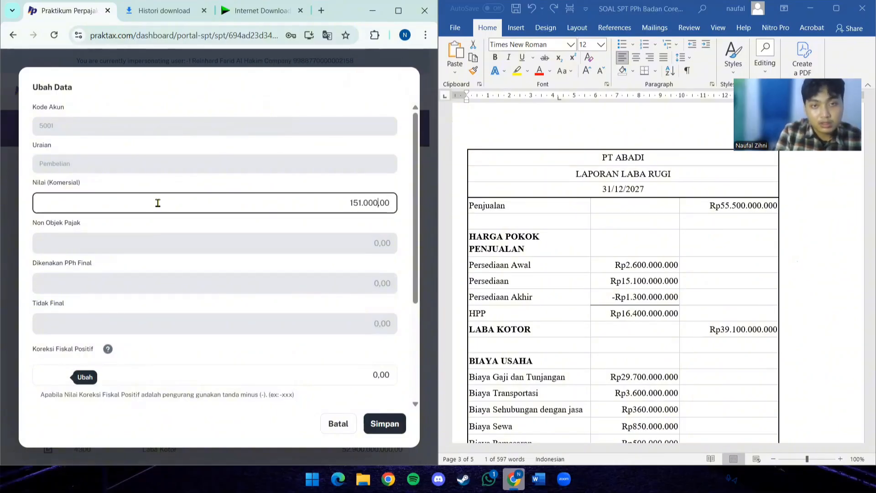
{"action": "type", "text": ".000.000"}
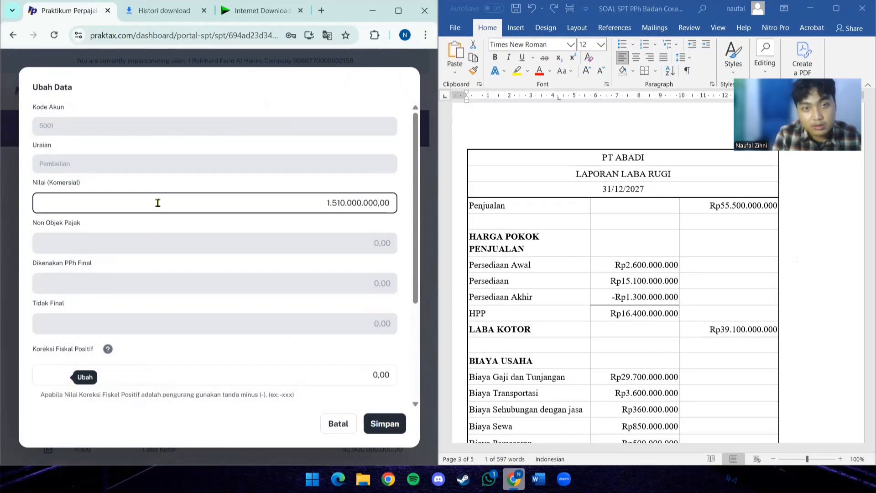
{"action": "left_click", "coordinate": [383, 422]}
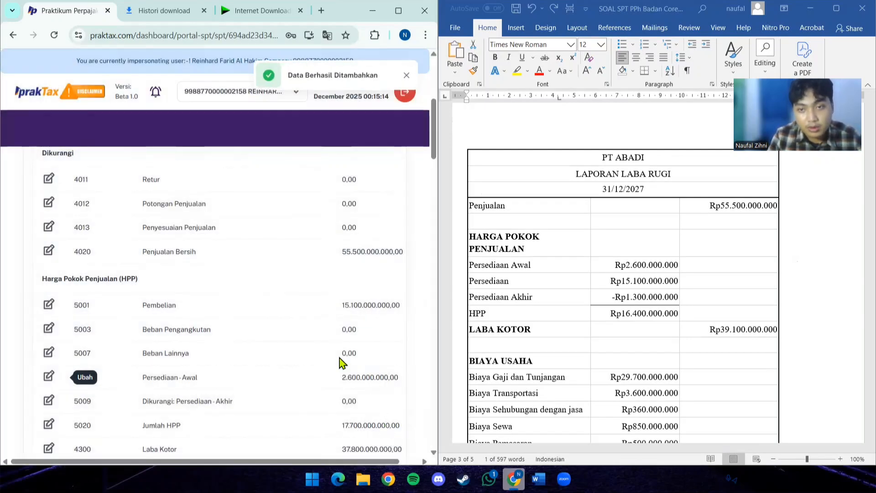
- Set the commercial value of Dikurangi: Persediaan - Akhir to 1.300.000.000 and save it
{"action": "scroll", "coordinate": [230, 347], "scroll_direction": "down", "scroll_amount": 1}
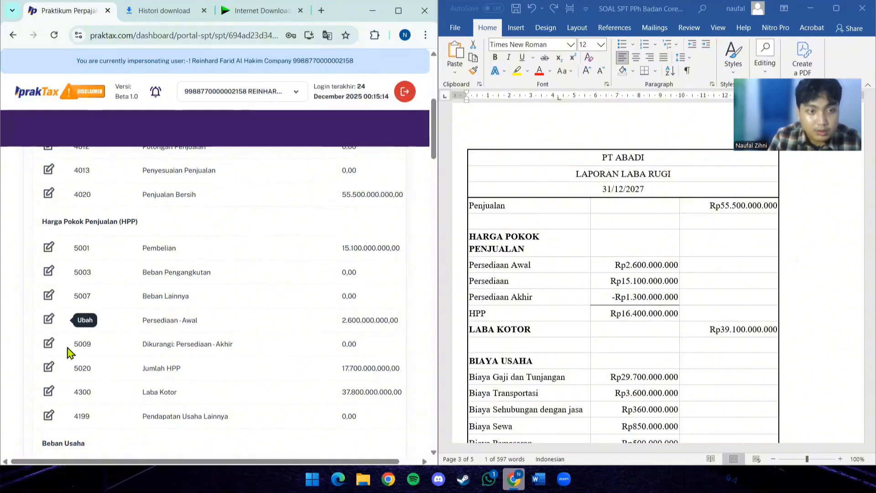
{"action": "left_click", "coordinate": [49, 344]}
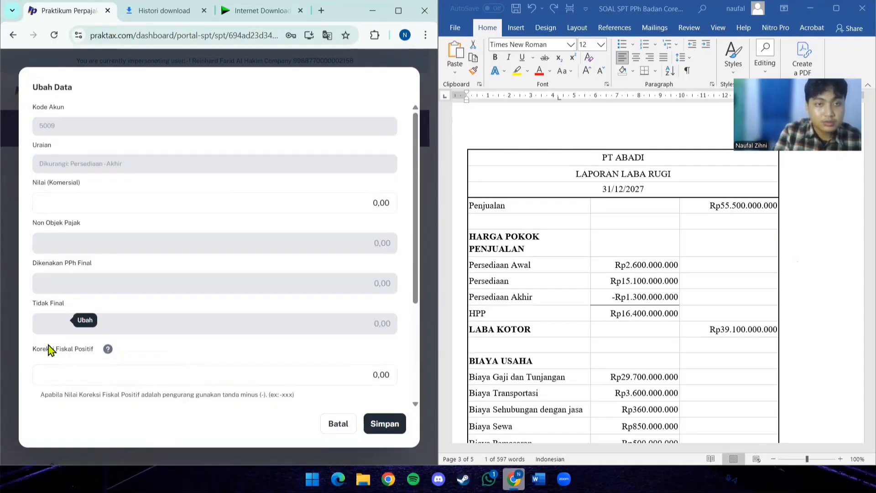
{"action": "left_click", "coordinate": [158, 204]}
{"action": "type", "text": "1.300.000.00"}
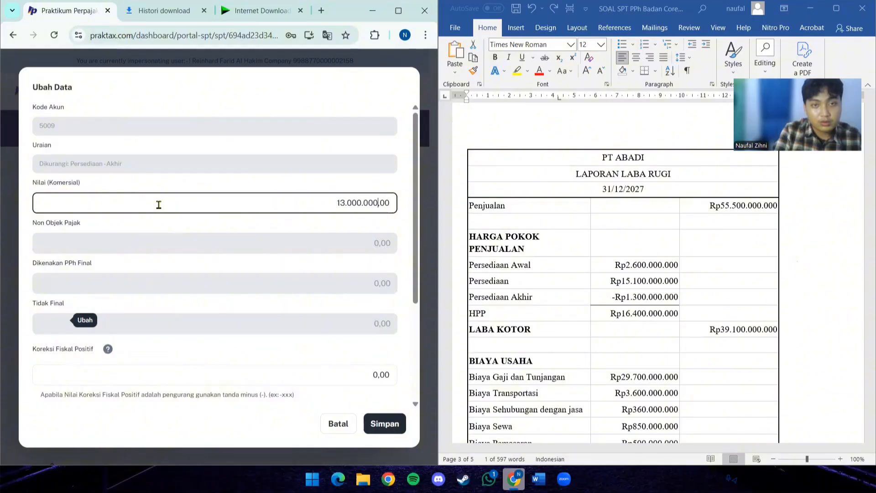
{"action": "left_click", "coordinate": [403, 424]}
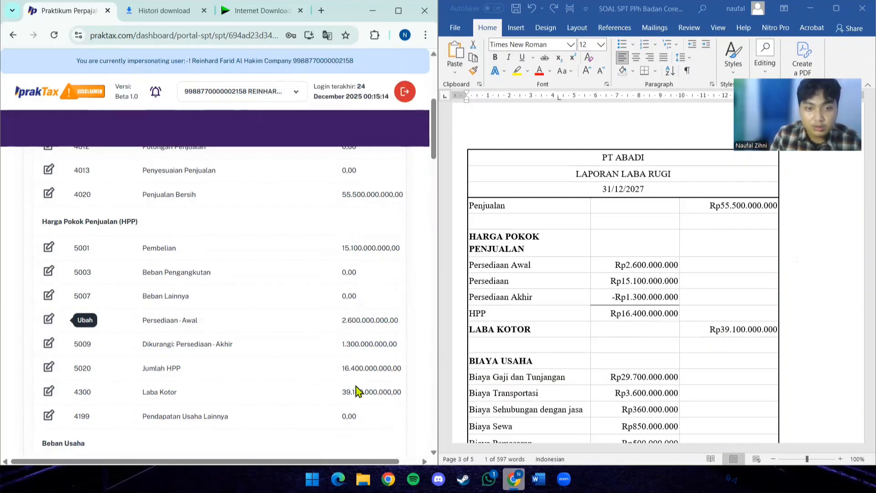
- Under Beban Usaha, enter 29.700.000.000 as the commercial value of account 5311 Gaji, Tunjangan, Bonus, Honorarium, THR, Dsb
{"action": "scroll", "coordinate": [358, 392], "scroll_direction": "down", "scroll_amount": 3}
{"action": "scroll", "coordinate": [647, 302], "scroll_direction": "down", "scroll_amount": 1}
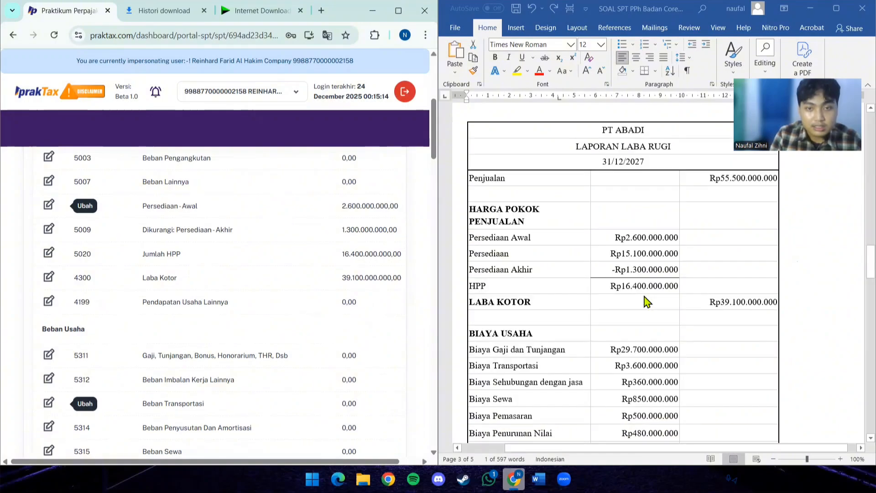
{"action": "scroll", "coordinate": [647, 302], "scroll_direction": "down", "scroll_amount": 4}
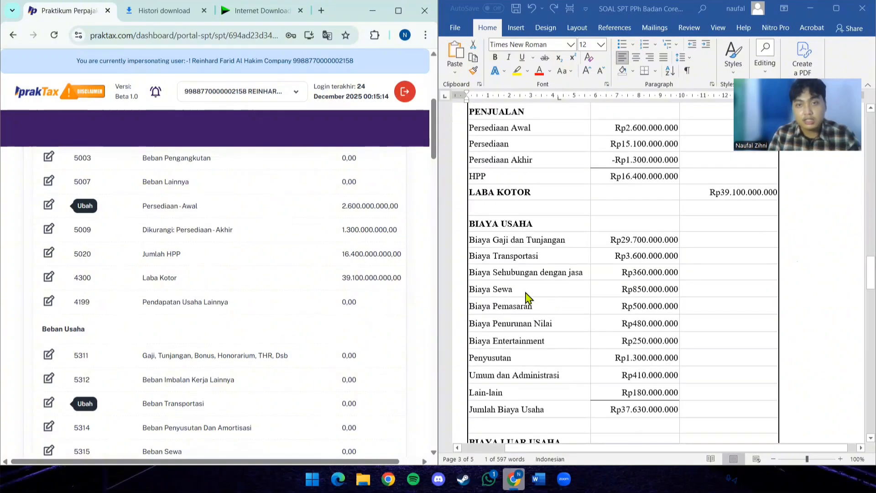
{"action": "scroll", "coordinate": [526, 297], "scroll_direction": "down", "scroll_amount": 1}
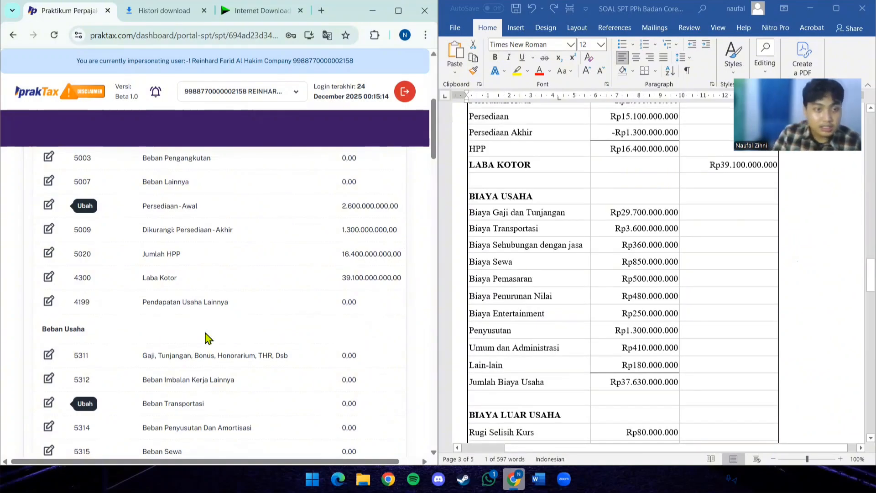
{"action": "scroll", "coordinate": [133, 350], "scroll_direction": "down", "scroll_amount": 2}
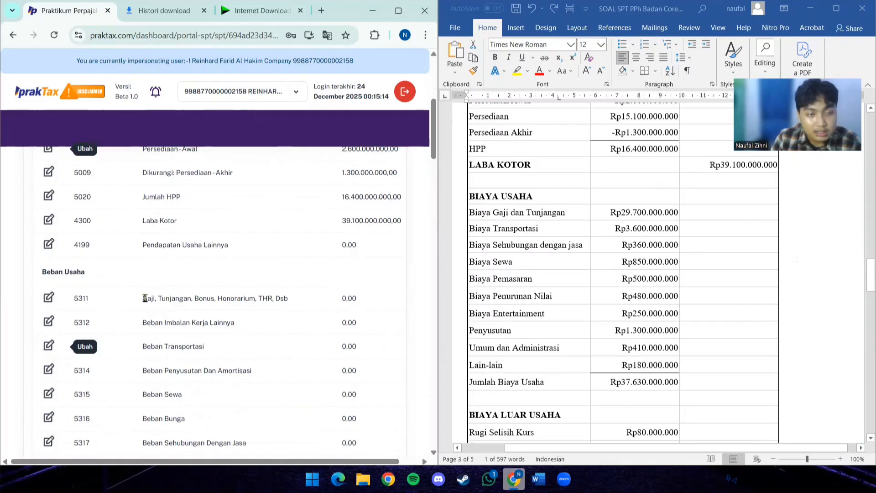
{"action": "left_click", "coordinate": [49, 297]}
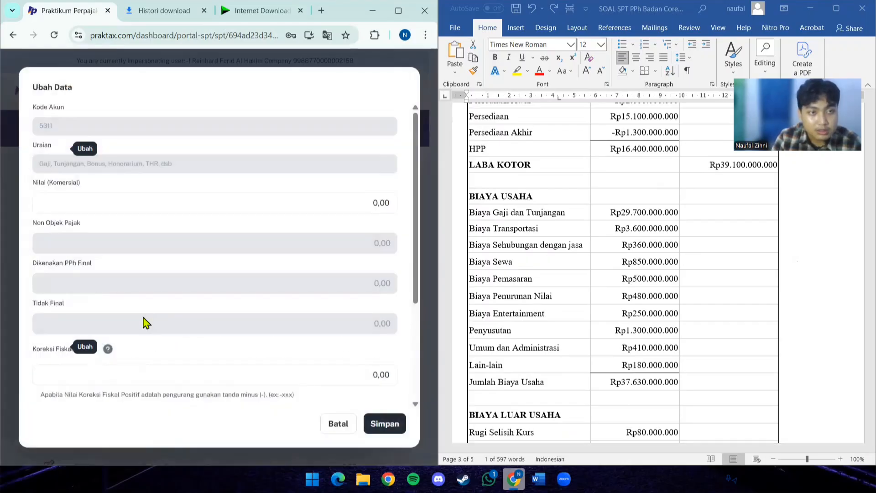
{"action": "left_click", "coordinate": [95, 208]}
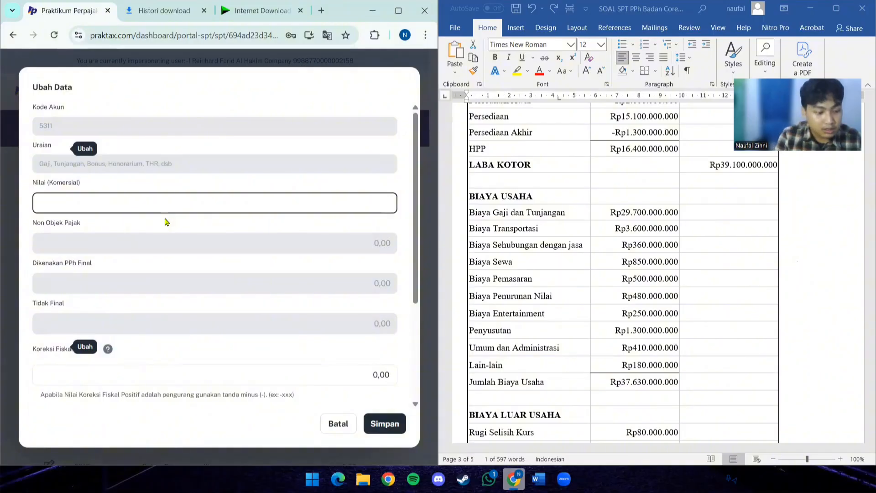
{"action": "type", "text": "29"}
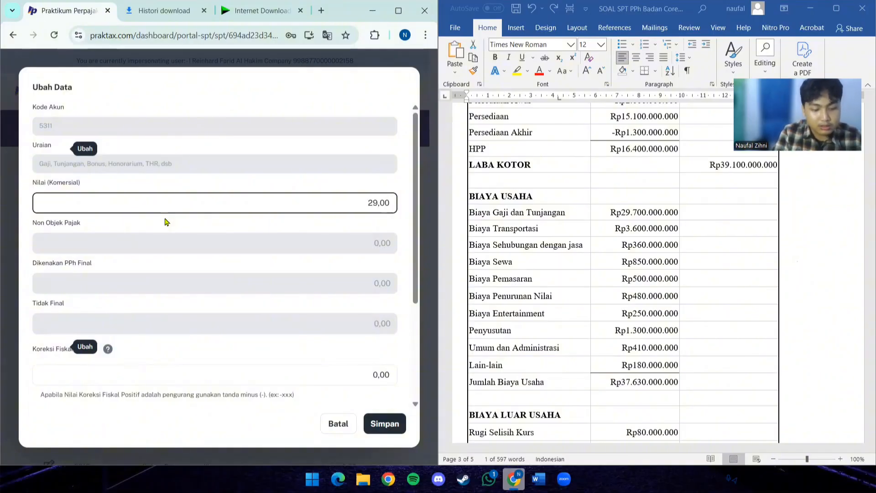
{"action": "type", "text": "7"}
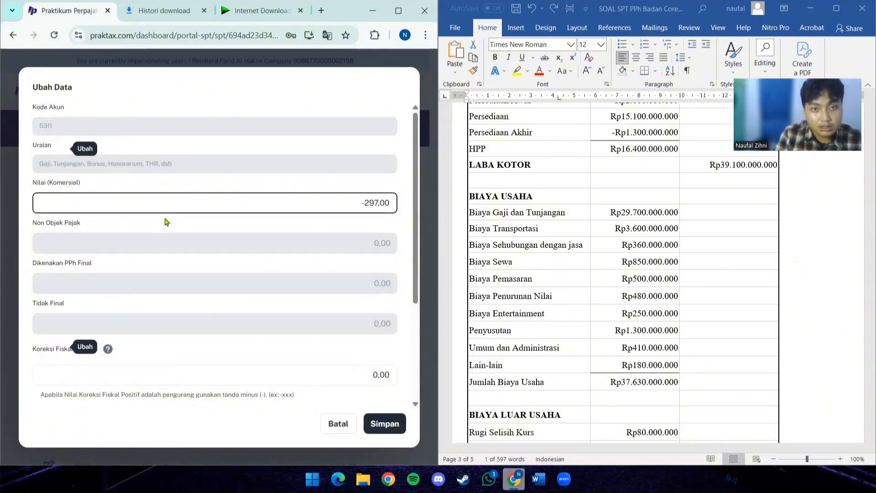
{"action": "key", "text": "BackSpace"}
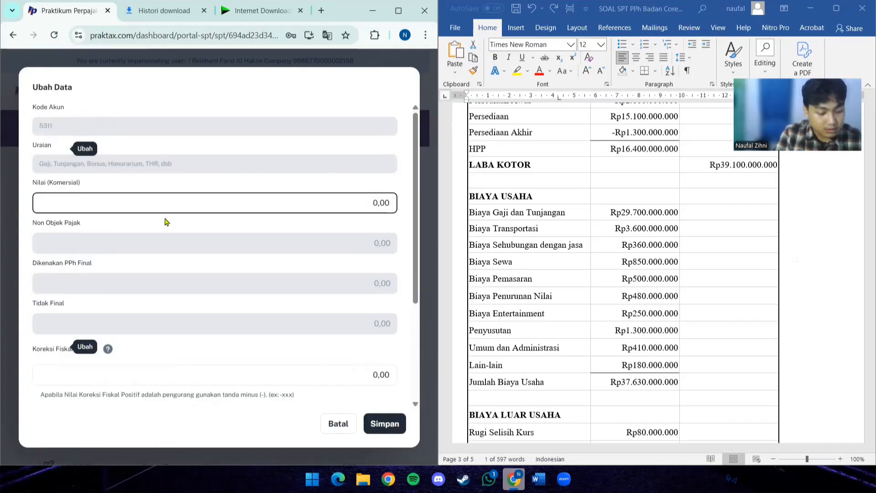
{"action": "type", "text": "700."}
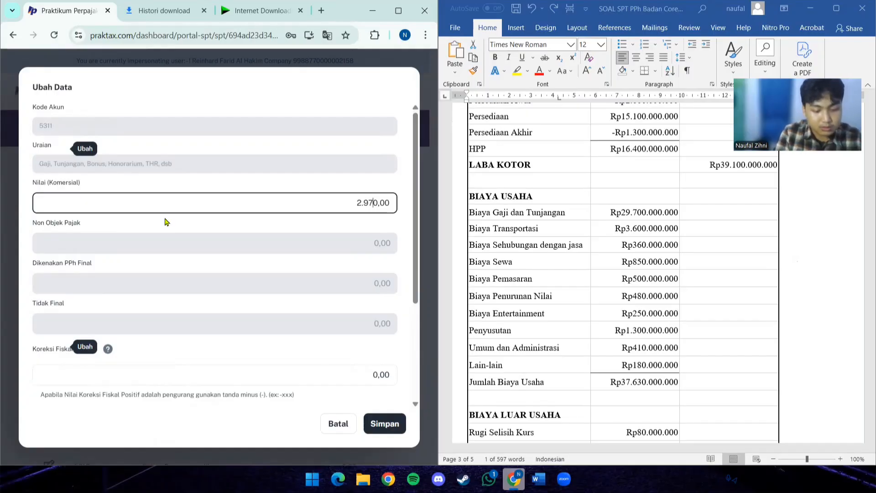
{"action": "type", "text": "000"}
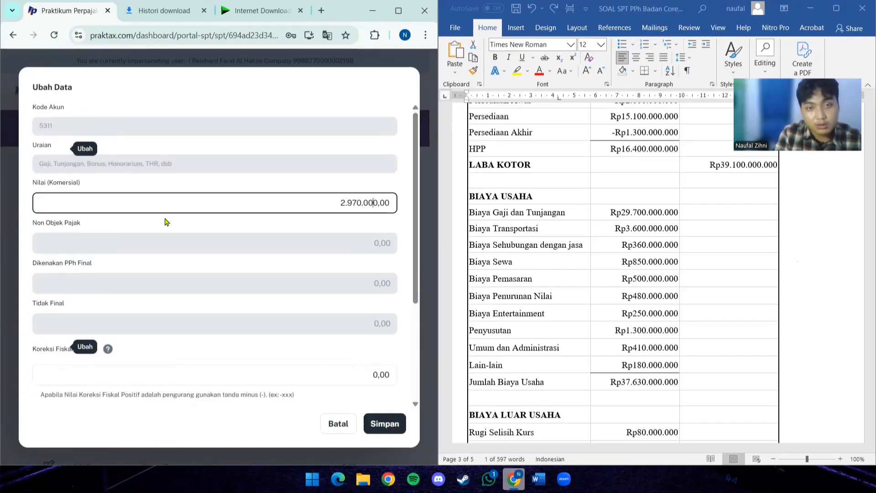
{"action": "type", "text": ".00"}
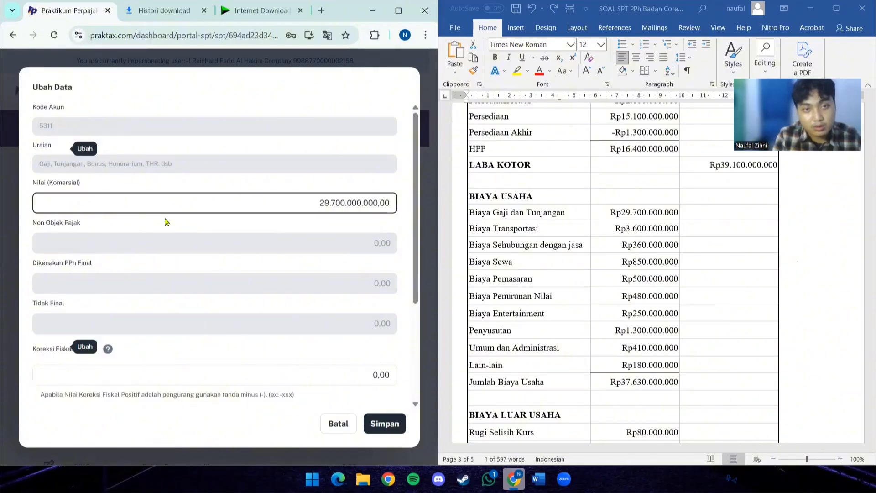
- In the Word document's Informasi Tambahan list, mark item 1 on gaji dan tunjangan with a "v" at its end
{"action": "scroll", "coordinate": [559, 232], "scroll_direction": "down", "scroll_amount": 15}
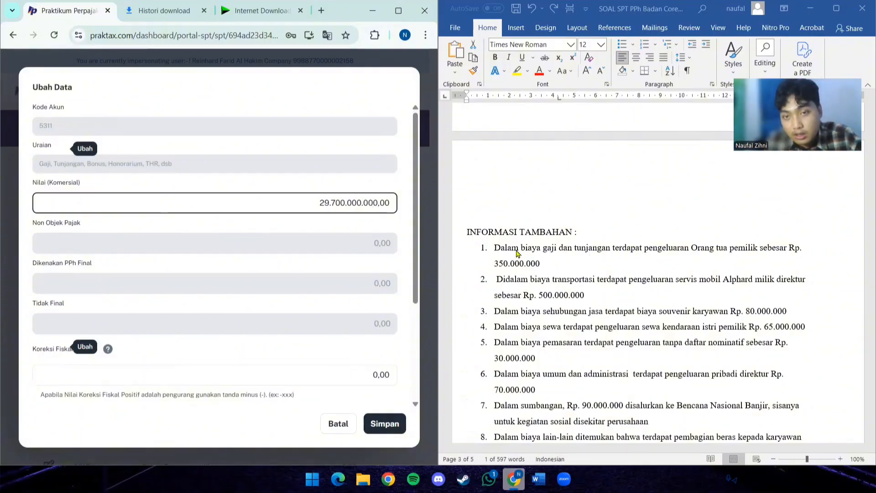
{"action": "left_click", "coordinate": [631, 249]}
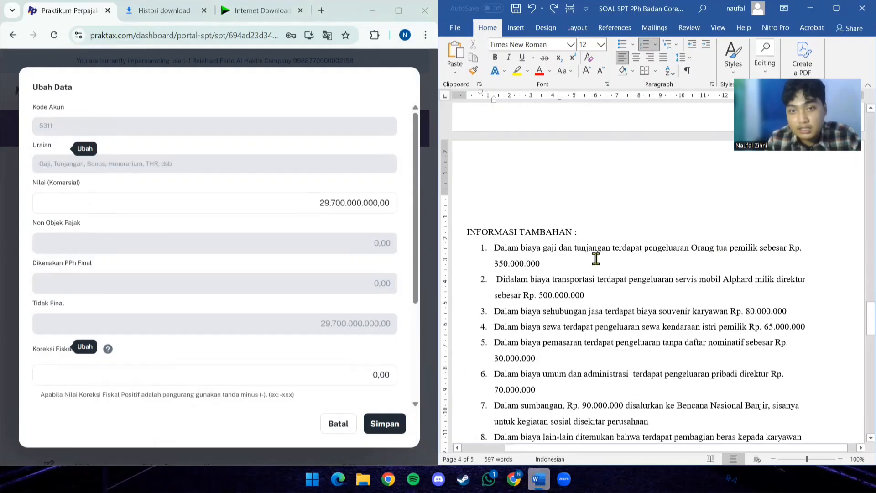
{"action": "left_click", "coordinate": [543, 261]}
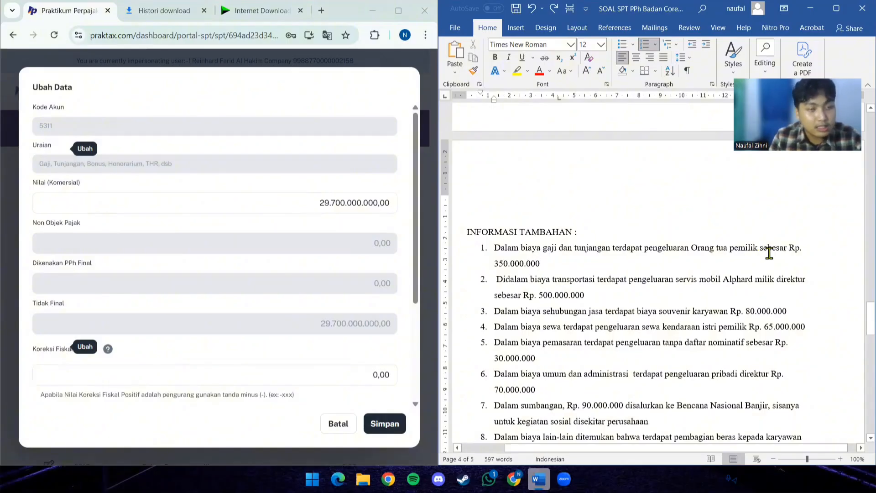
- In the Word document's Informasi Tambahan list, mark item 11 on gaji dan tunjangan with a "v" at its end
{"action": "scroll", "coordinate": [570, 279], "scroll_direction": "down", "scroll_amount": 1}
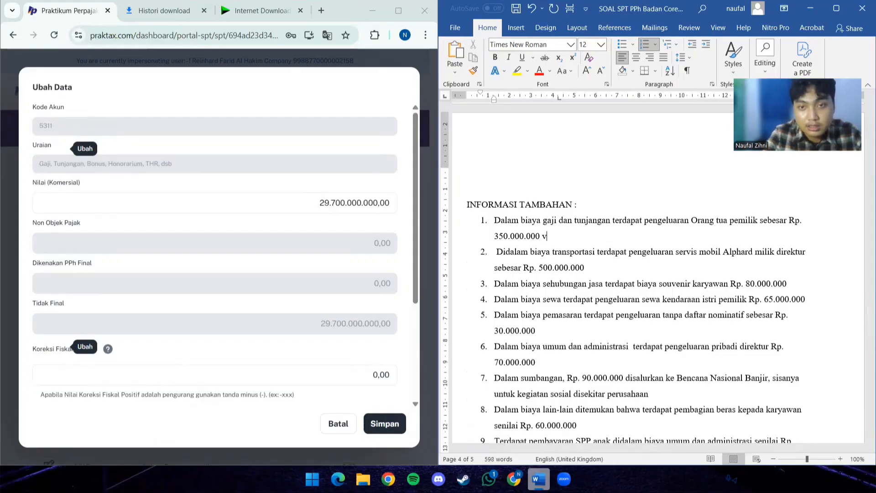
{"action": "scroll", "coordinate": [515, 256], "scroll_direction": "down", "scroll_amount": 1}
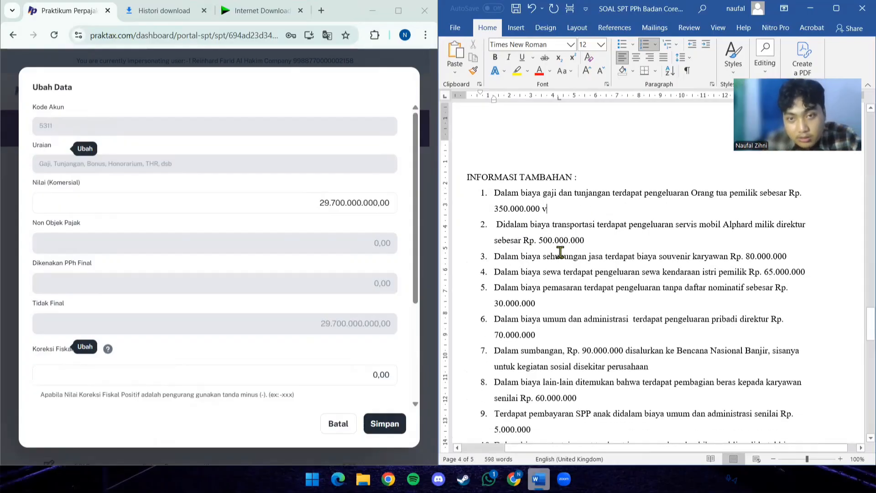
{"action": "scroll", "coordinate": [552, 260], "scroll_direction": "down", "scroll_amount": 2}
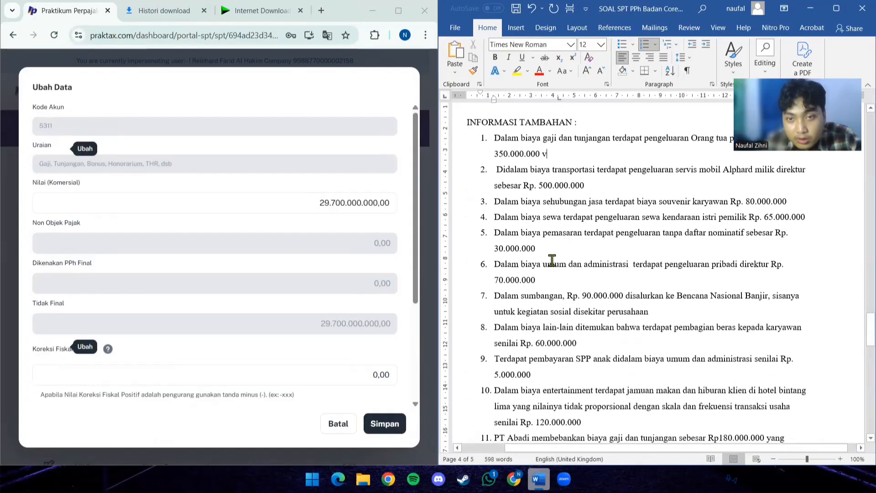
{"action": "scroll", "coordinate": [554, 312], "scroll_direction": "down", "scroll_amount": 1}
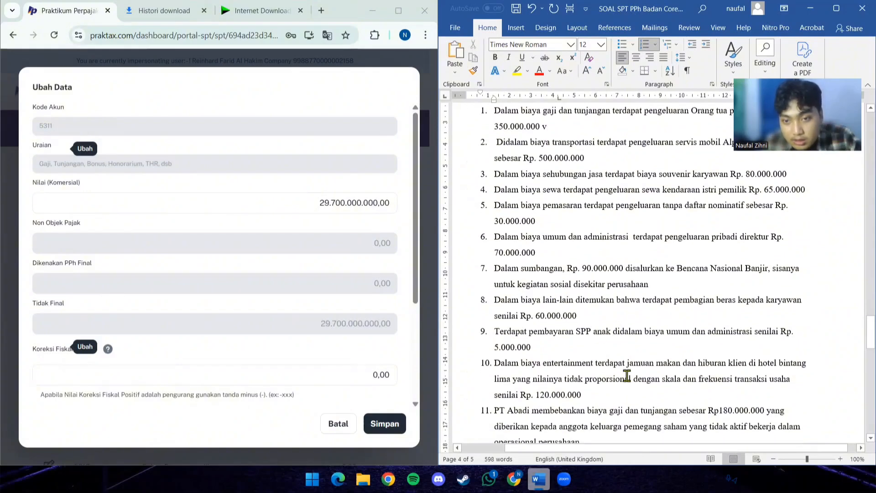
{"action": "scroll", "coordinate": [612, 377], "scroll_direction": "down", "scroll_amount": 2}
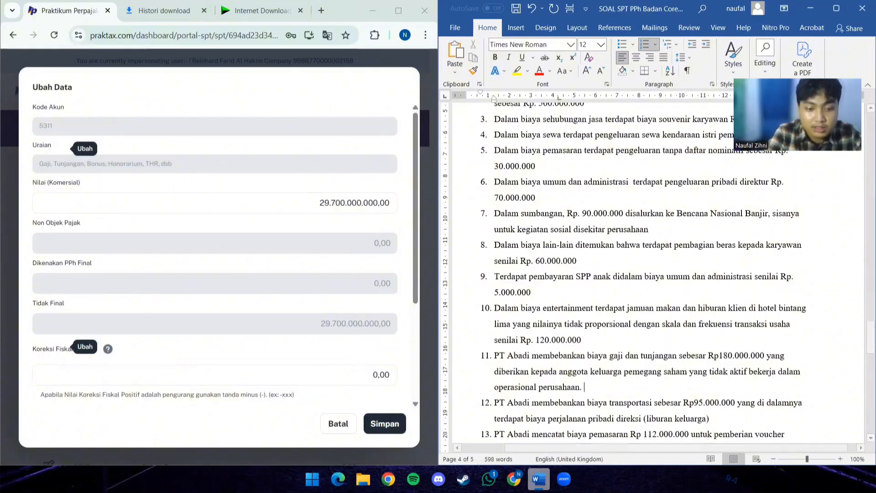
{"action": "type", "text": "v"}
- Check the remaining Informasi Tambahan items, enter -530.000.000 as account 5311's Koreksi Fiskal Positif in PrakTax, and save the entry
{"action": "scroll", "coordinate": [680, 387], "scroll_direction": "down", "scroll_amount": 1}
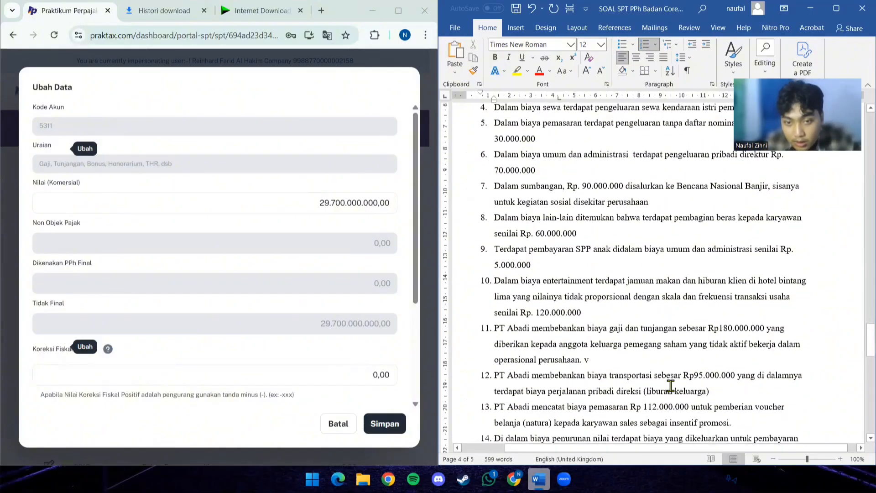
{"action": "scroll", "coordinate": [593, 385], "scroll_direction": "down", "scroll_amount": 1}
{"action": "scroll", "coordinate": [559, 386], "scroll_direction": "down", "scroll_amount": 3}
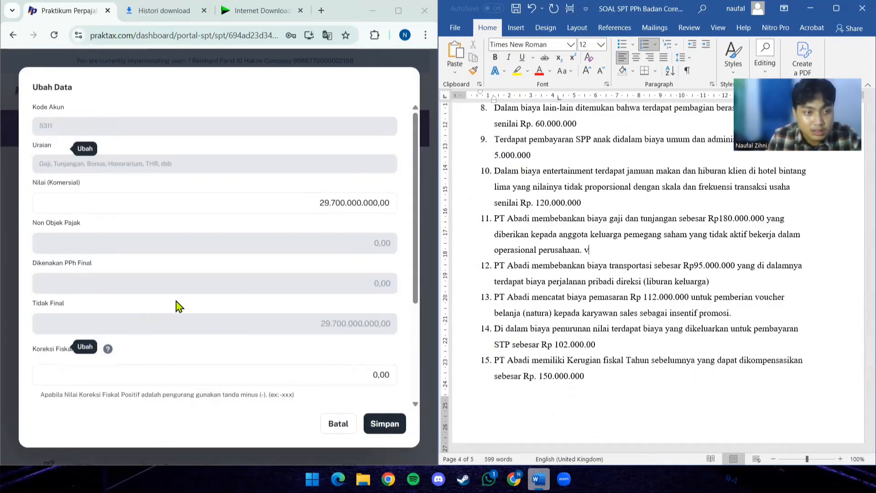
{"action": "scroll", "coordinate": [176, 303], "scroll_direction": "down", "scroll_amount": 1}
{"action": "left_click", "coordinate": [146, 317]}
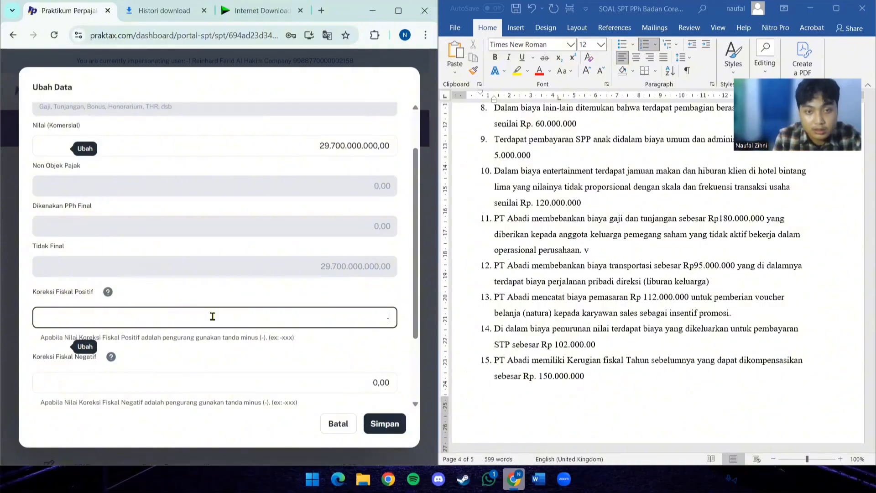
{"action": "type", "text": "-"}
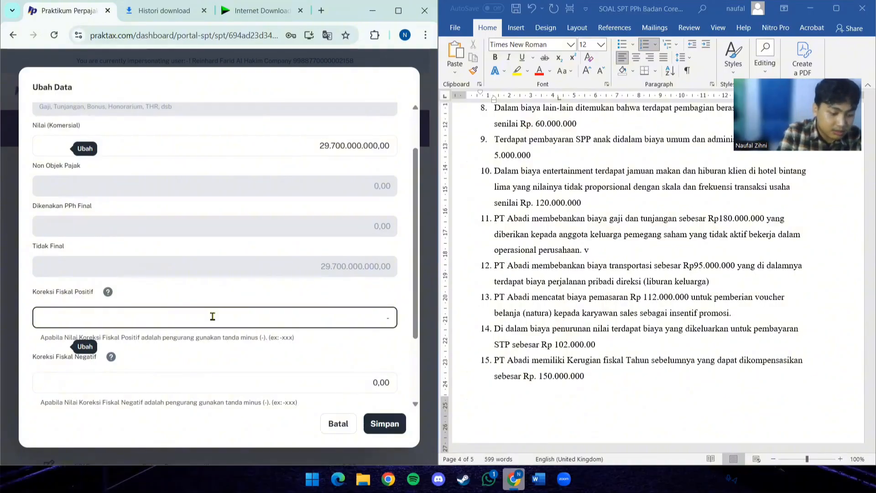
{"action": "type", "text": "530.000.000,00"}
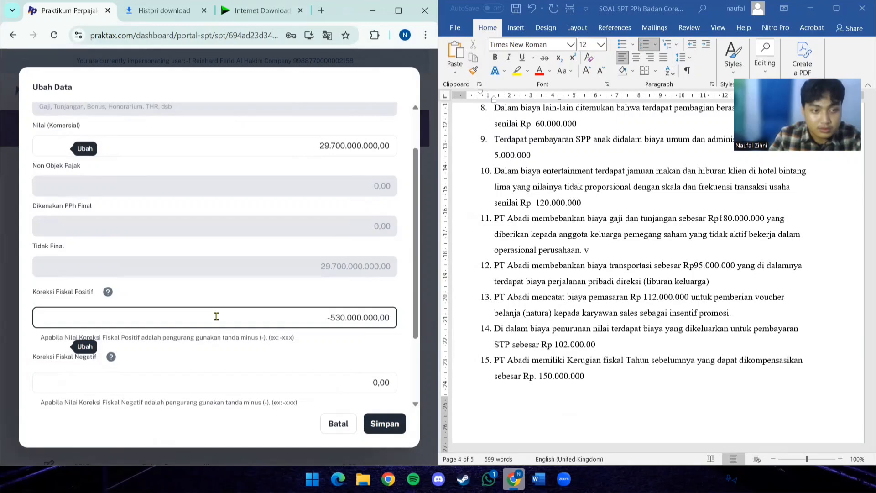
{"action": "scroll", "coordinate": [217, 316], "scroll_direction": "down", "scroll_amount": 2}
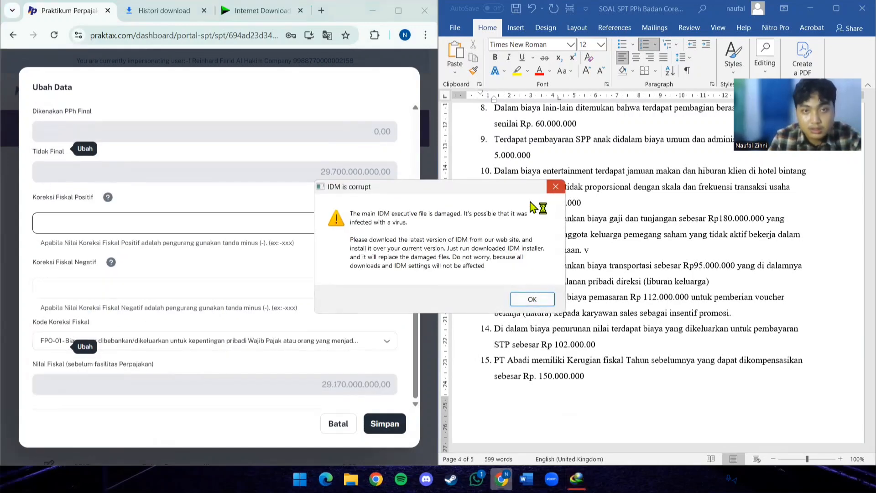
{"action": "left_click", "coordinate": [532, 298]}
{"action": "left_click", "coordinate": [45, 13]}
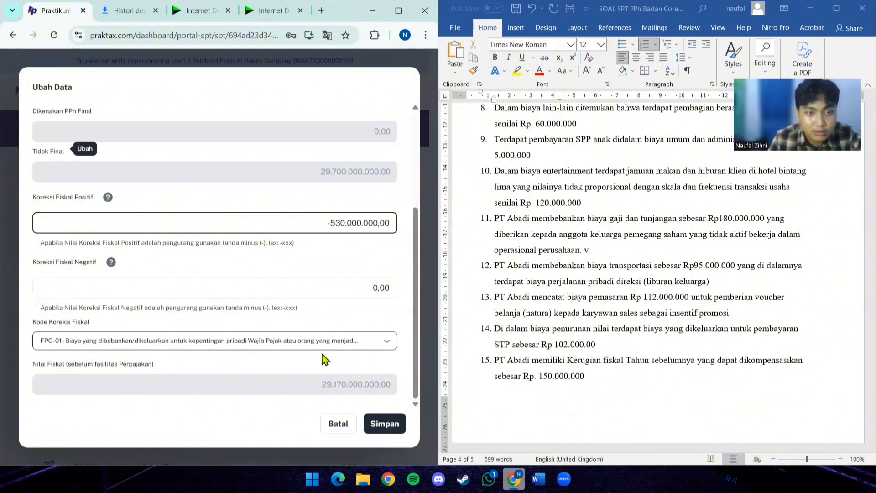
{"action": "left_click", "coordinate": [397, 425]}
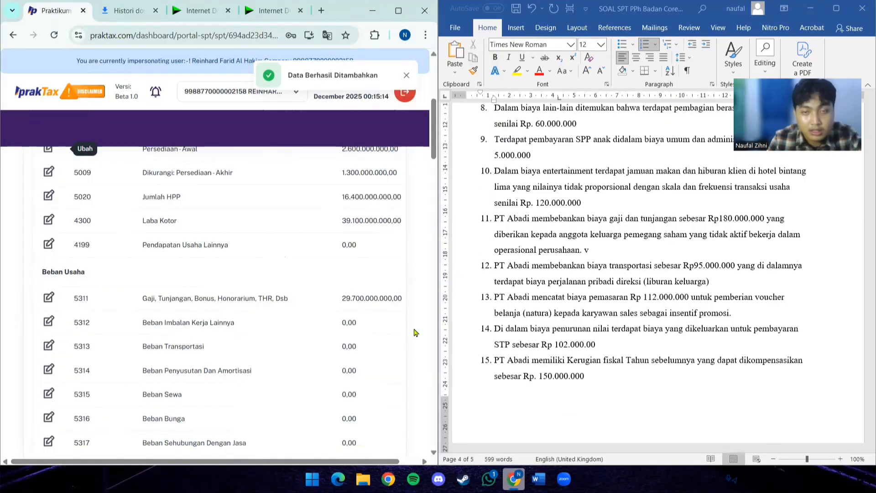
- Under Beban Usaha, enter 3.600.000.000 as the commercial value of account 5313 Beban Transportasi
{"action": "scroll", "coordinate": [558, 256], "scroll_direction": "up", "scroll_amount": 8}
{"action": "scroll", "coordinate": [528, 265], "scroll_direction": "up", "scroll_amount": 10}
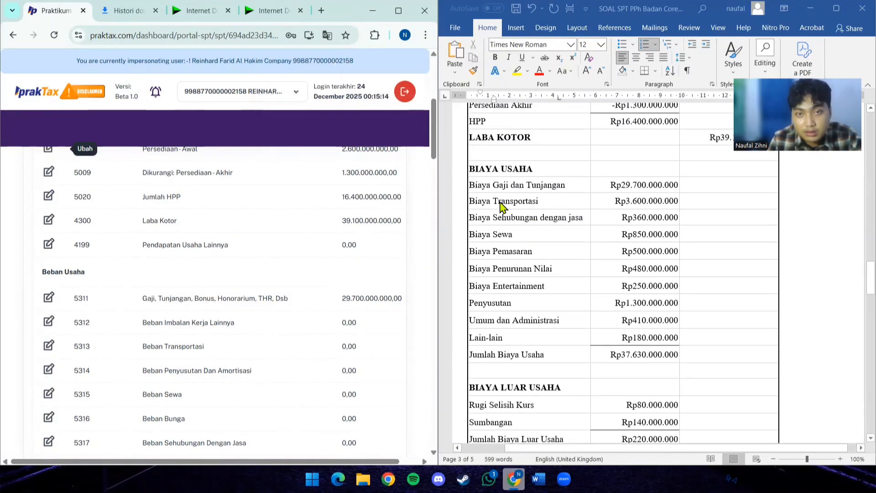
{"action": "left_click", "coordinate": [49, 346]}
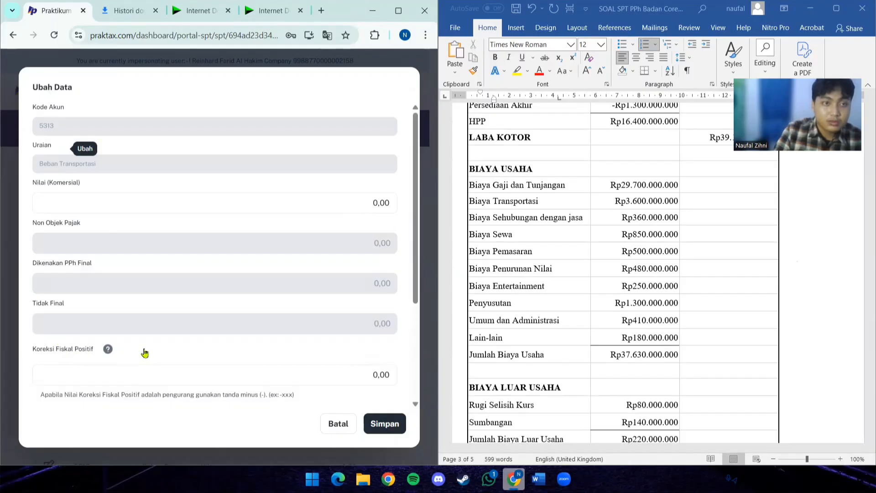
{"action": "left_click", "coordinate": [141, 206]}
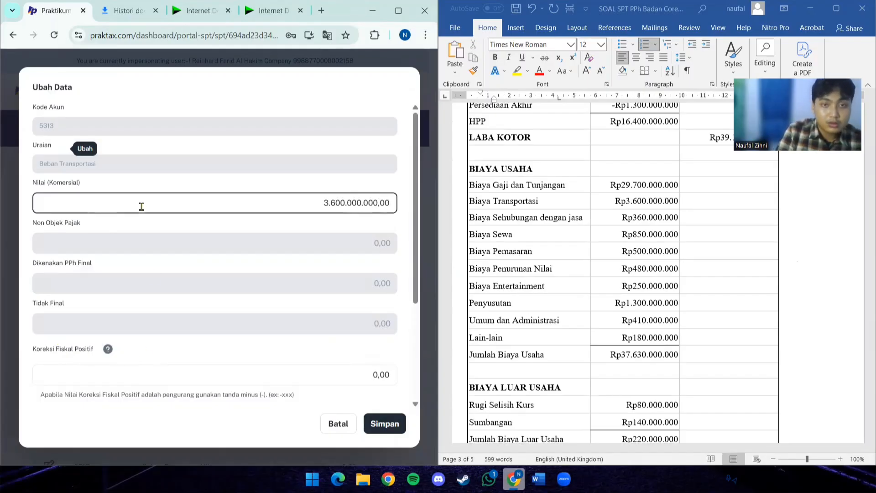
- In the Word document's Informasi Tambahan list, mark item 2 on the transportation cost with a "v" at its end
{"action": "scroll", "coordinate": [286, 279], "scroll_direction": "down", "scroll_amount": 3}
{"action": "scroll", "coordinate": [625, 336], "scroll_direction": "down", "scroll_amount": 6}
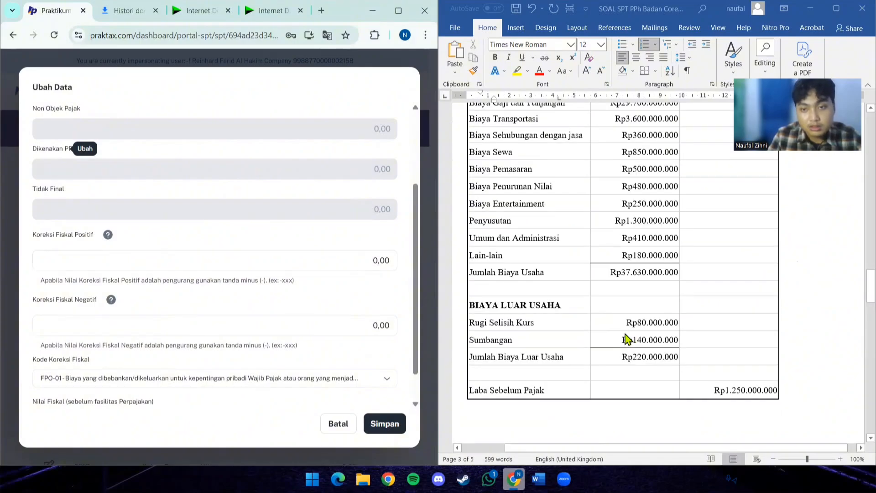
{"action": "scroll", "coordinate": [641, 337], "scroll_direction": "down", "scroll_amount": 7}
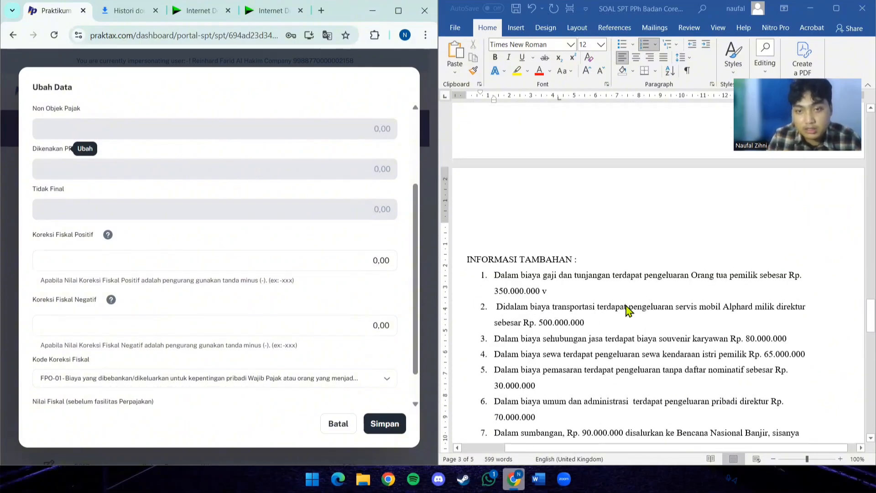
{"action": "left_click", "coordinate": [596, 321]}
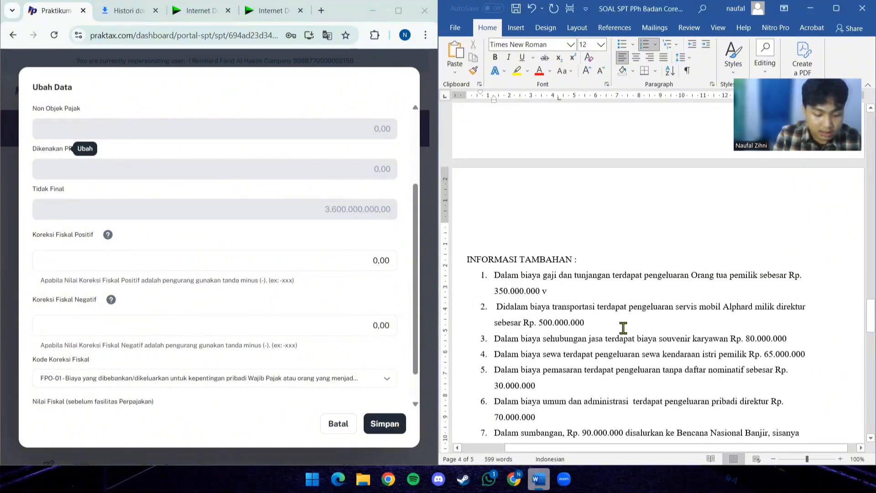
{"action": "type", "text": "v"}
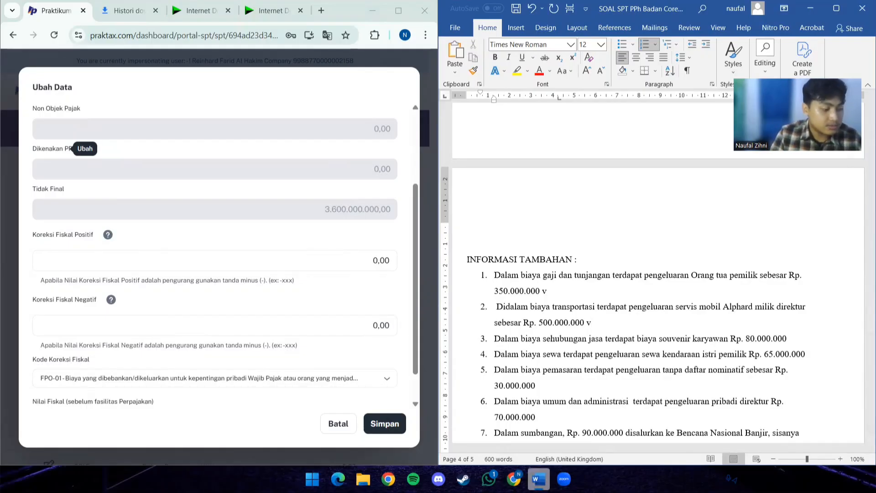
- Mark Informasi Tambahan item 12, on transportation costs containing the directors' private travel, with a "v" at its end
{"action": "scroll", "coordinate": [513, 337], "scroll_direction": "down", "scroll_amount": 3}
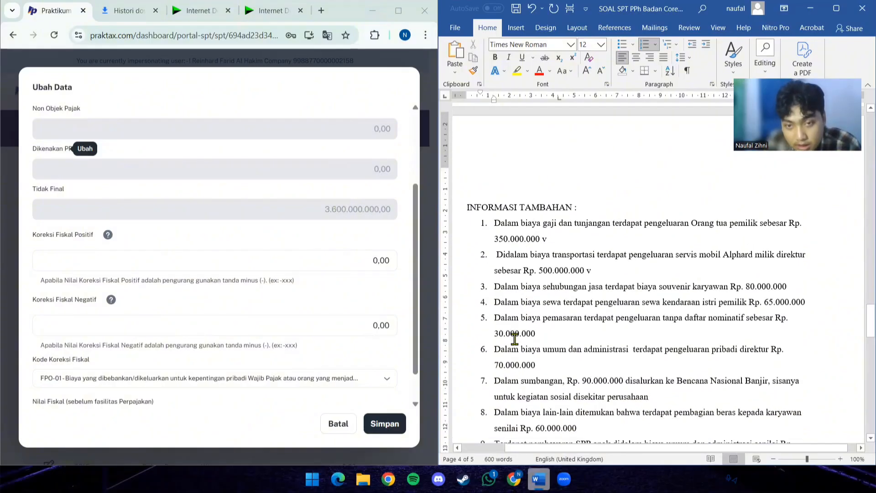
{"action": "scroll", "coordinate": [513, 337], "scroll_direction": "up", "scroll_amount": 1}
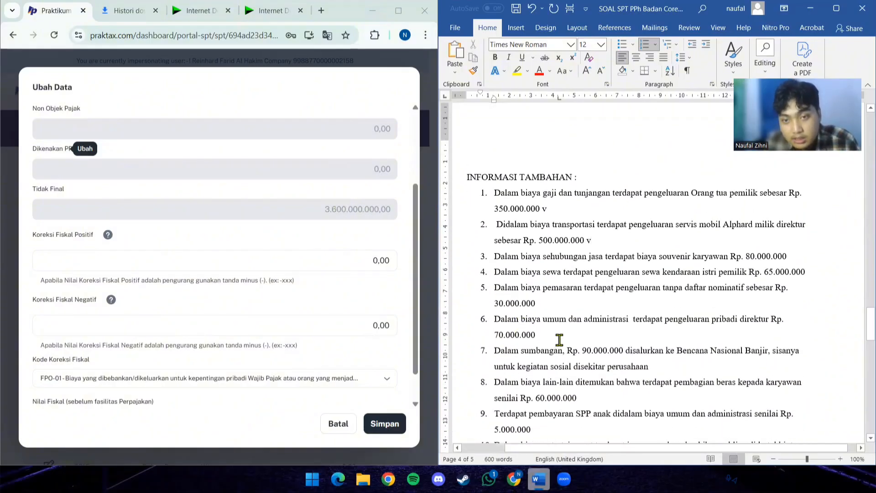
{"action": "scroll", "coordinate": [559, 339], "scroll_direction": "down", "scroll_amount": 5}
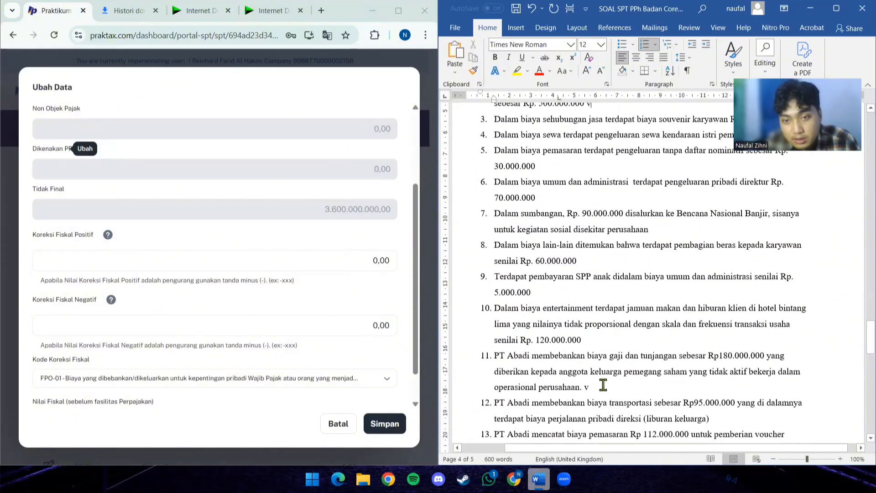
{"action": "left_click", "coordinate": [716, 418]}
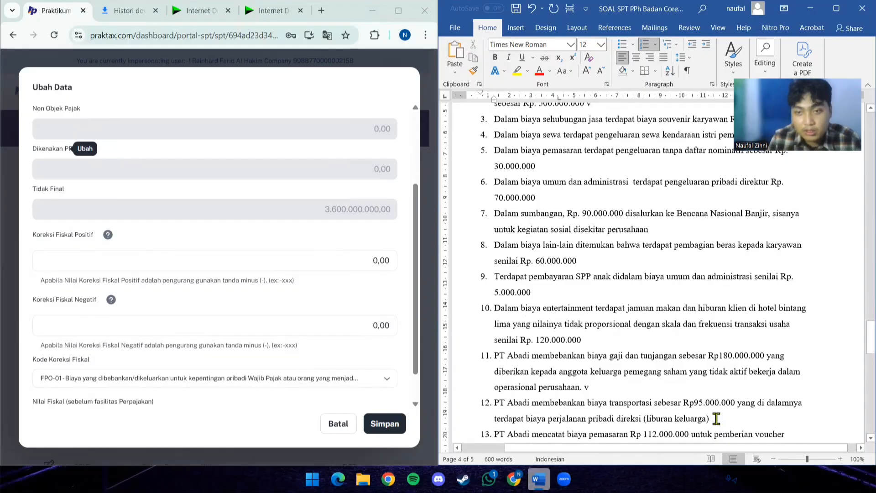
{"action": "type", "text": "v"}
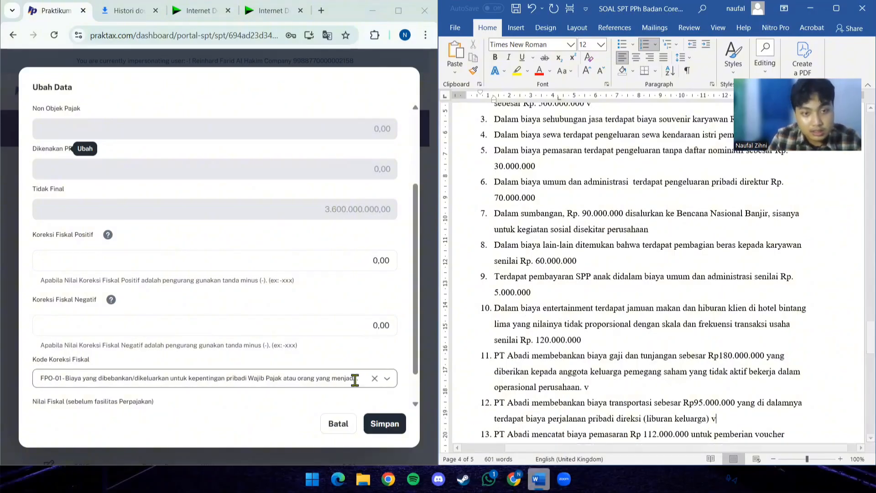
- In PrakTax, set the Koreksi Fiskal Positif of Beban Transportasi to -595.000.000 and save the entry
{"action": "left_click", "coordinate": [204, 326]}
{"action": "left_click", "coordinate": [205, 257]}
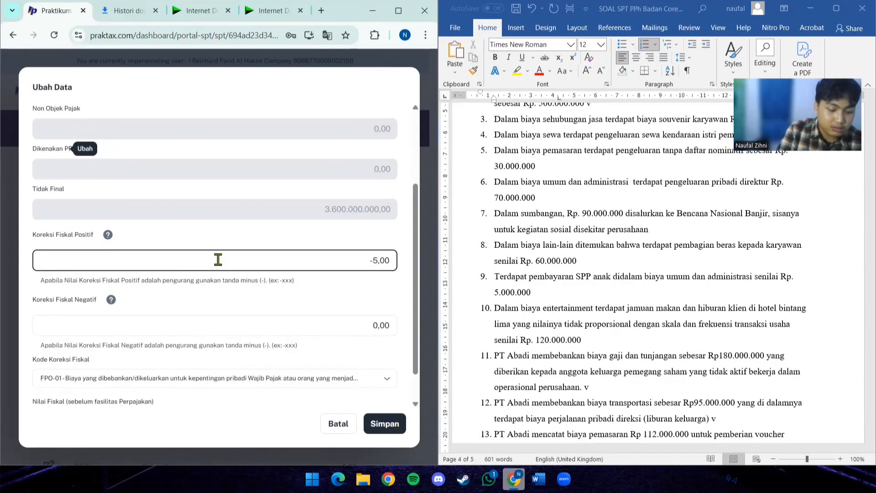
{"action": "type", "text": "-595000"}
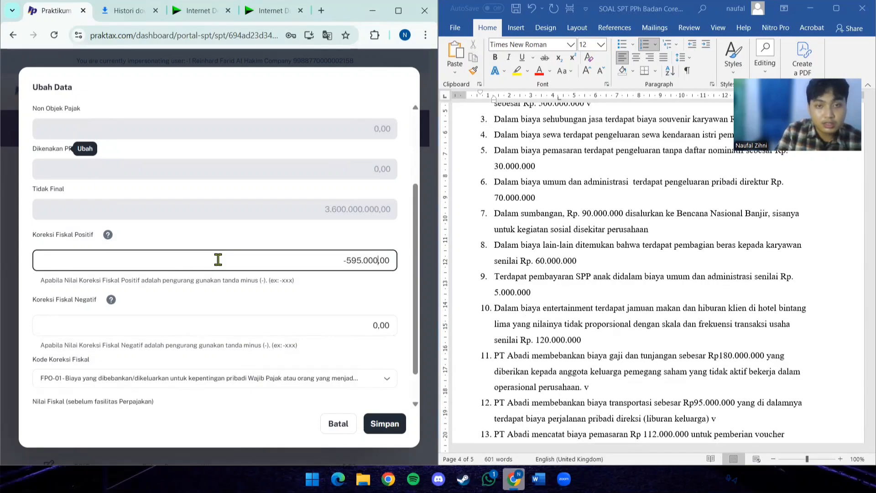
{"action": "type", "text": "000"}
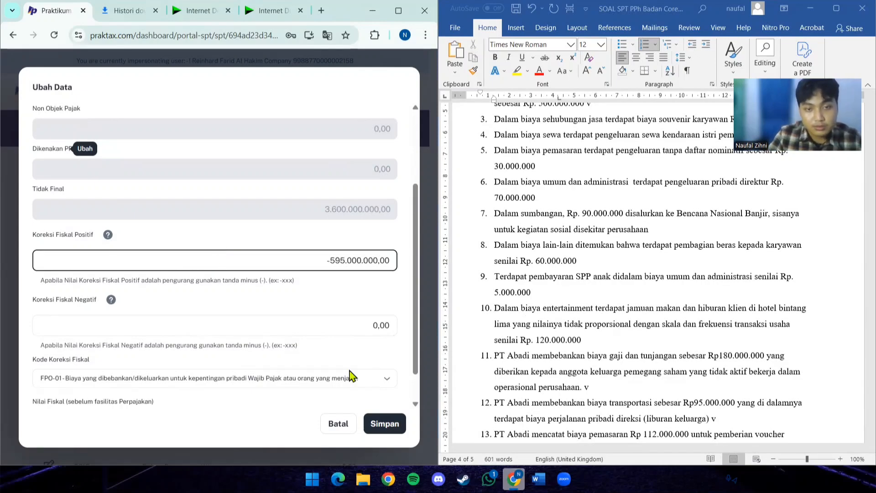
{"action": "left_click", "coordinate": [383, 422]}
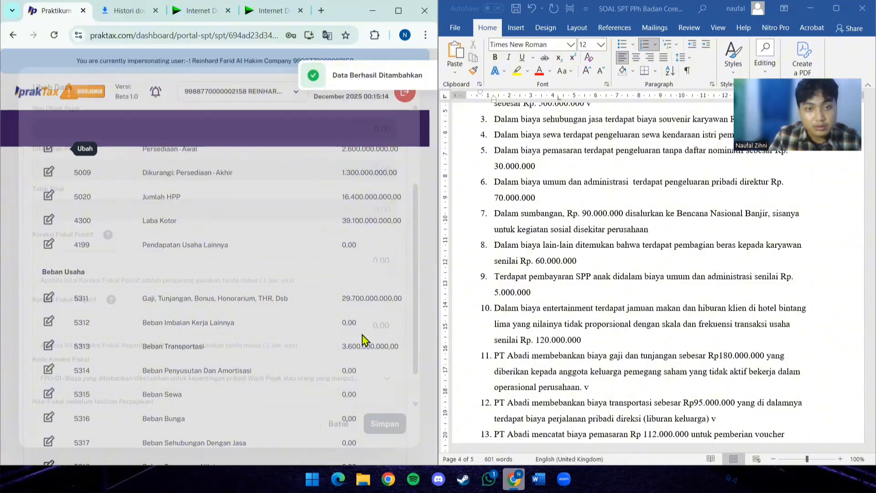
- Under Beban Usaha, enter 360.000.000 as the commercial value of account 5317 Beban Sehubungan Dengan Jasa
{"action": "scroll", "coordinate": [565, 256], "scroll_direction": "up", "scroll_amount": 10}
{"action": "scroll", "coordinate": [566, 257], "scroll_direction": "up", "scroll_amount": 6}
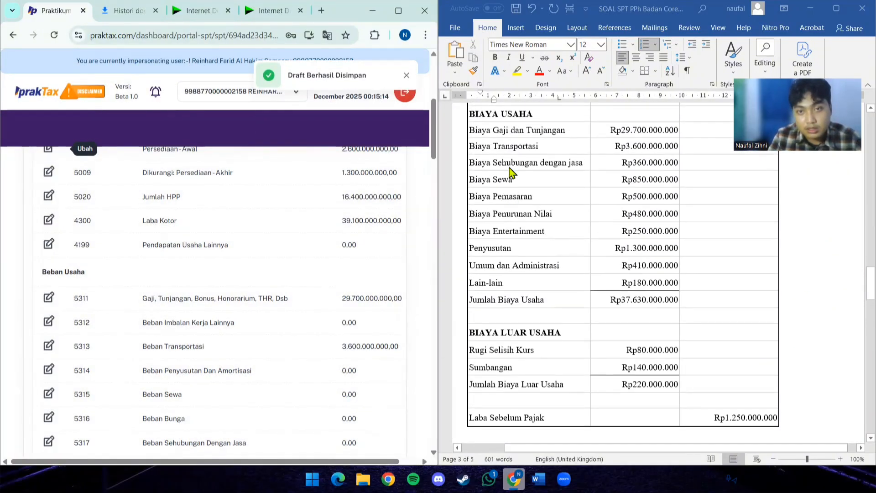
{"action": "scroll", "coordinate": [232, 374], "scroll_direction": "up", "scroll_amount": 1}
{"action": "scroll", "coordinate": [232, 379], "scroll_direction": "down", "scroll_amount": 5}
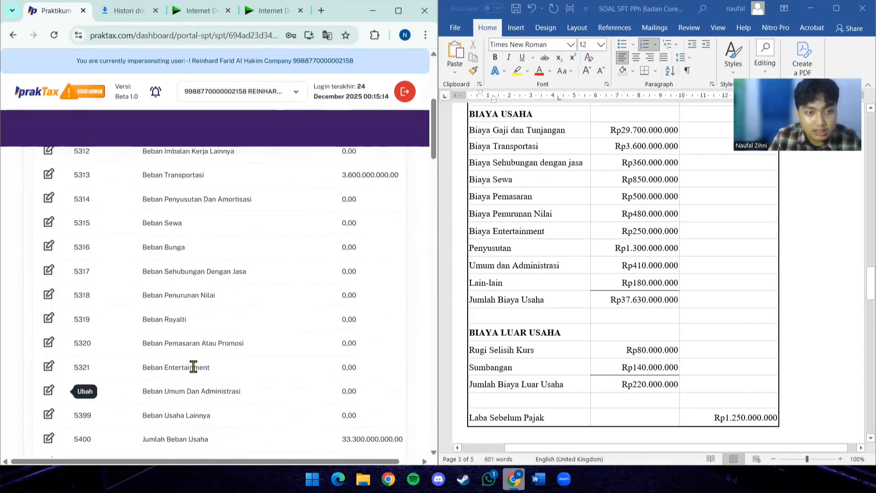
{"action": "left_click", "coordinate": [49, 271]}
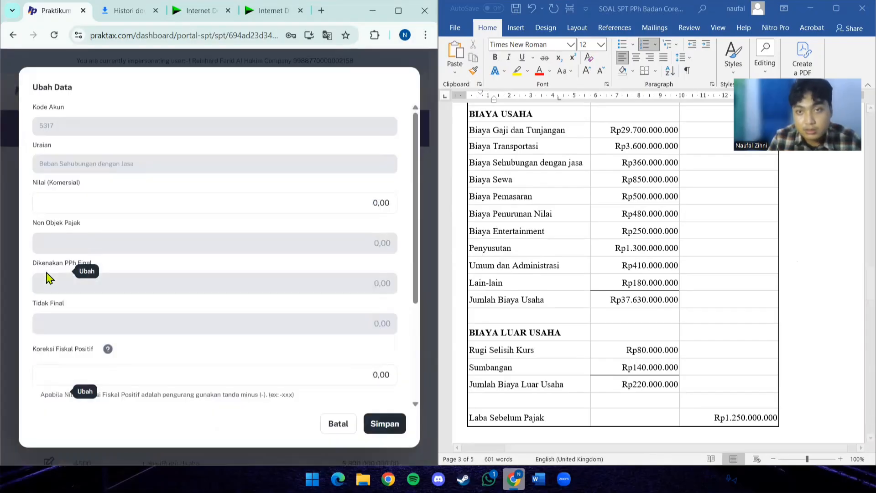
{"action": "left_click", "coordinate": [108, 199]}
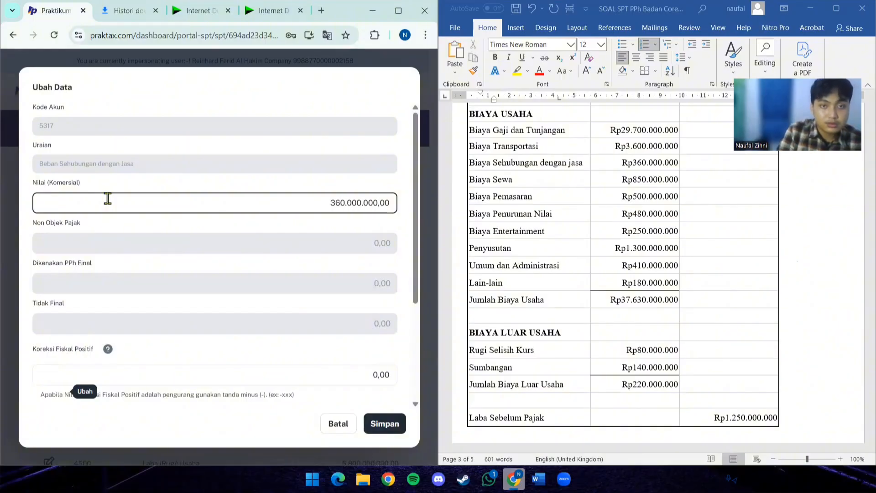
- In the Word document's Informasi Tambahan list, mark item 3 on the employee souvenir cost with a "v" at its end
{"action": "scroll", "coordinate": [235, 267], "scroll_direction": "down", "scroll_amount": 3}
{"action": "scroll", "coordinate": [589, 287], "scroll_direction": "down", "scroll_amount": 5}
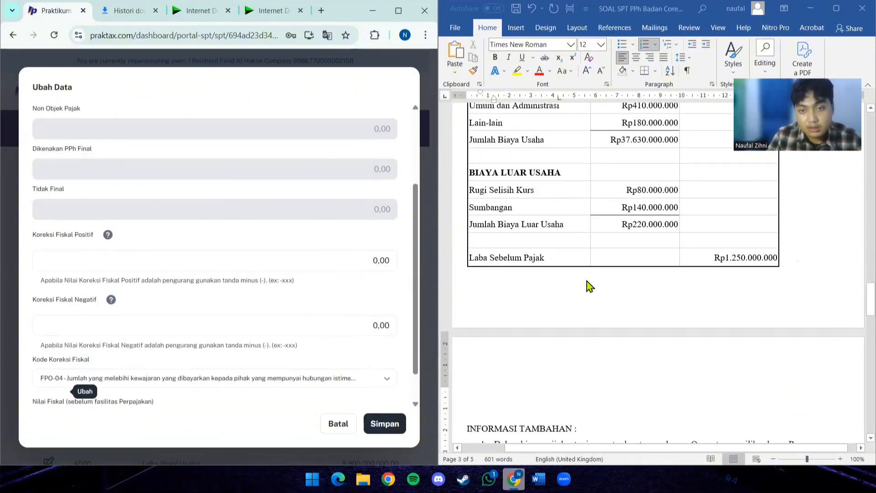
{"action": "scroll", "coordinate": [588, 287], "scroll_direction": "down", "scroll_amount": 4}
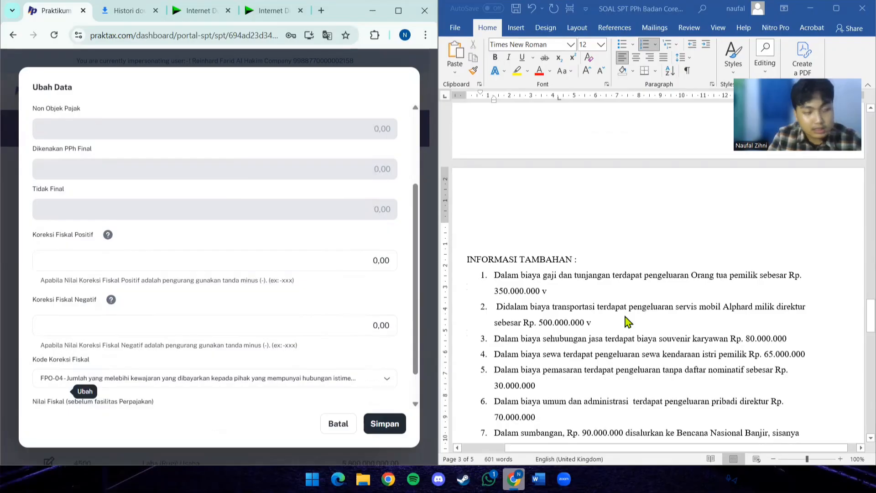
{"action": "scroll", "coordinate": [596, 313], "scroll_direction": "down", "scroll_amount": 1}
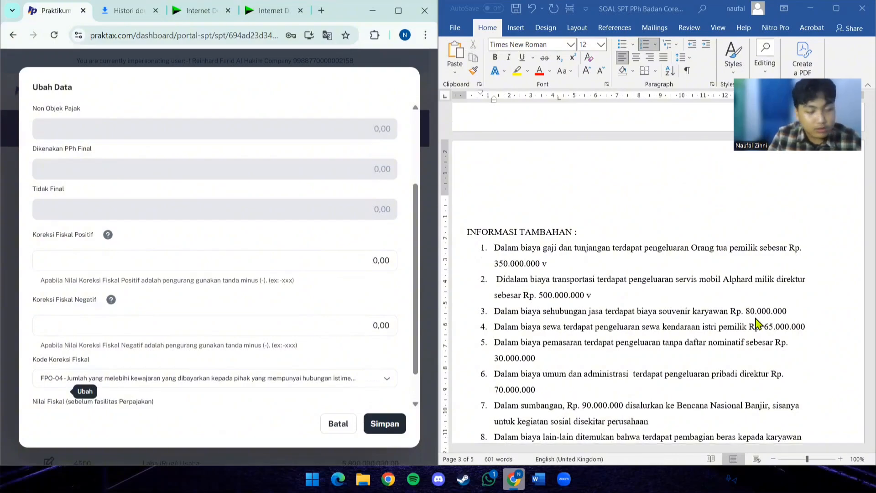
{"action": "left_click", "coordinate": [807, 313]}
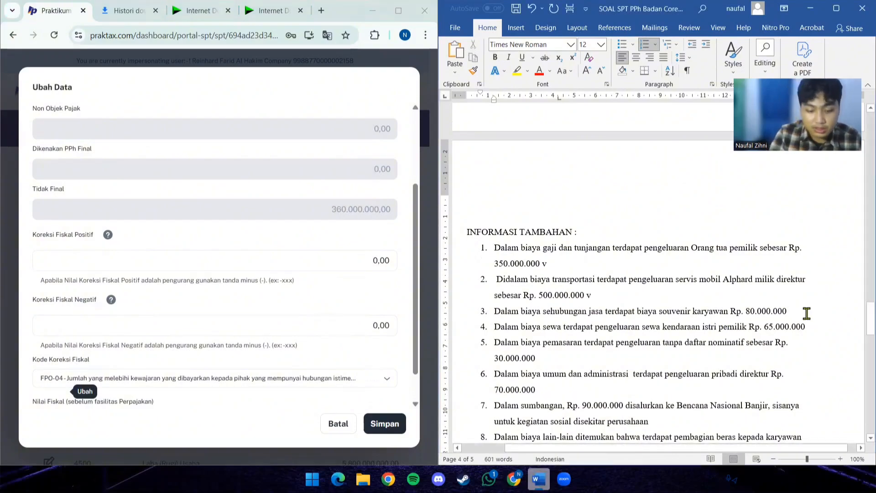
- In PrakTax, set the Koreksi Fiskal Positif of Beban Sehubungan Dengan Jasa to -80.000.000 and save the entry
{"action": "scroll", "coordinate": [589, 313], "scroll_direction": "down", "scroll_amount": 10}
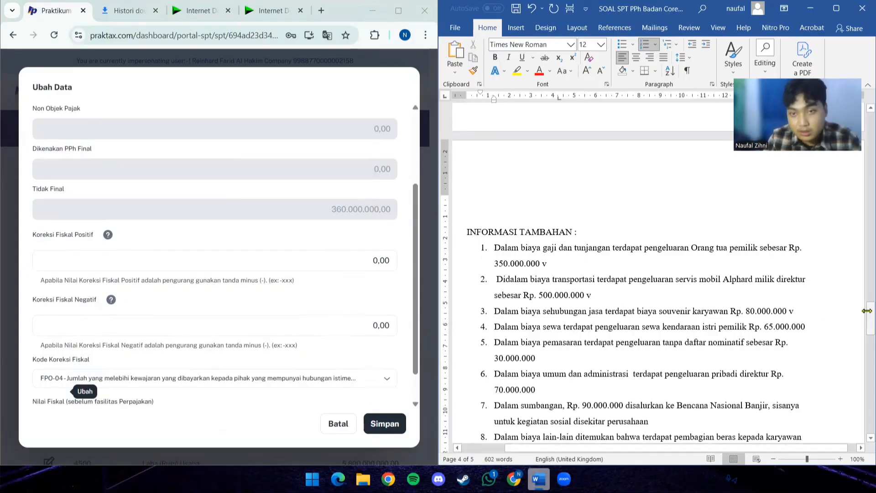
{"action": "scroll", "coordinate": [559, 313], "scroll_direction": "down", "scroll_amount": 2}
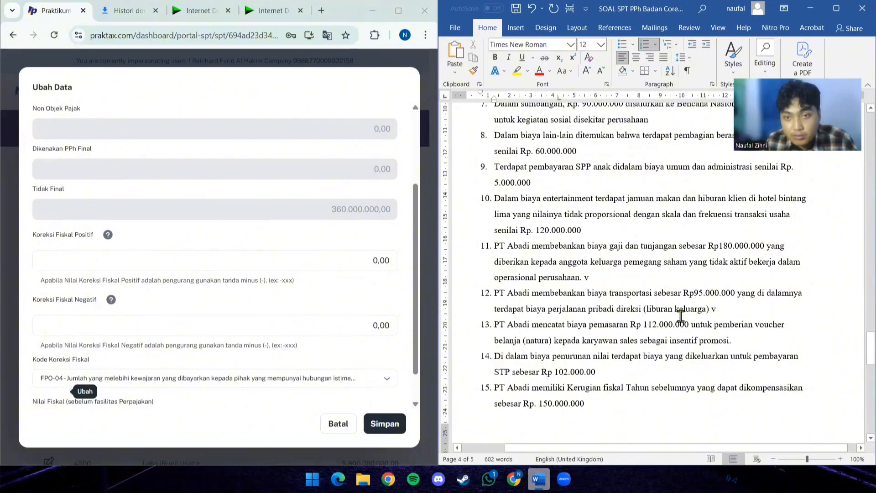
{"action": "scroll", "coordinate": [660, 367], "scroll_direction": "down", "scroll_amount": 8}
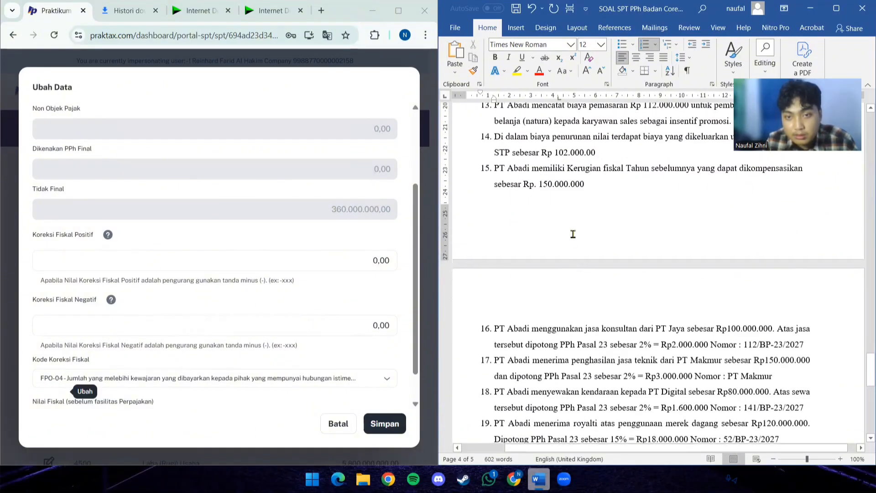
{"action": "scroll", "coordinate": [573, 233], "scroll_direction": "up", "scroll_amount": 9}
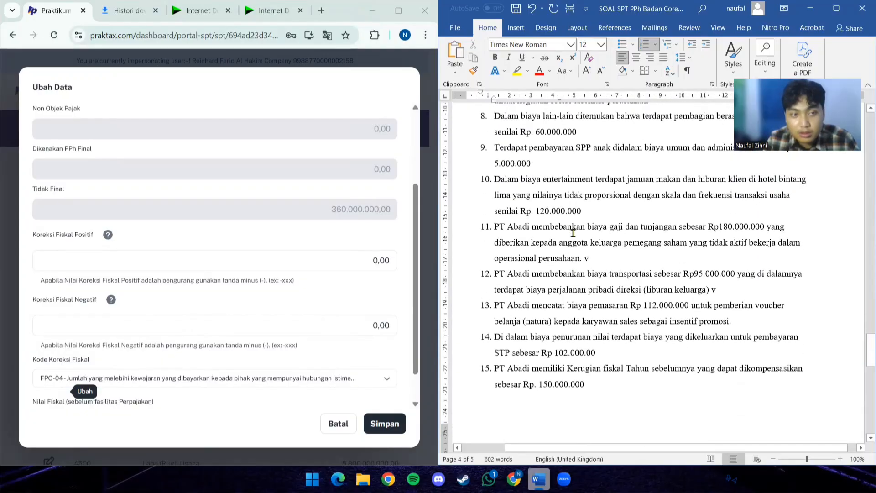
{"action": "left_click", "coordinate": [188, 268]}
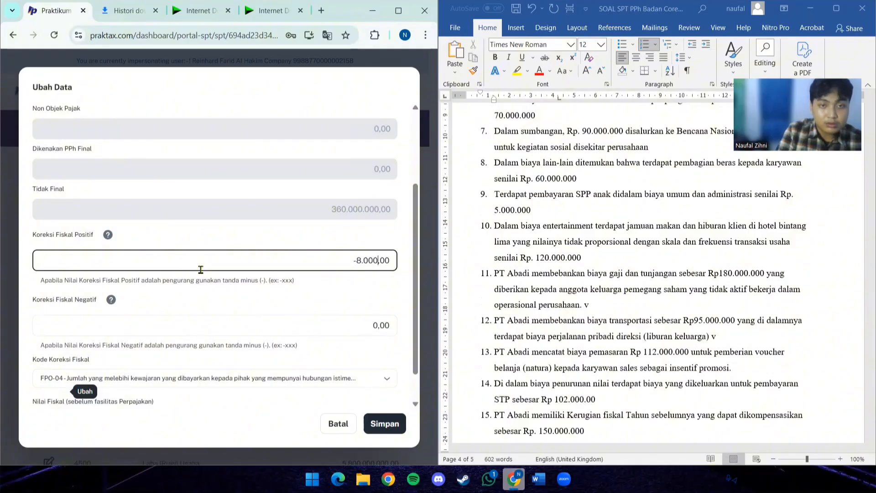
{"action": "left_click", "coordinate": [384, 422]}
- Under Beban Usaha, enter 850.000.000 as the commercial value of account 5315 Beban Sewa
{"action": "scroll", "coordinate": [533, 289], "scroll_direction": "up", "scroll_amount": 15}
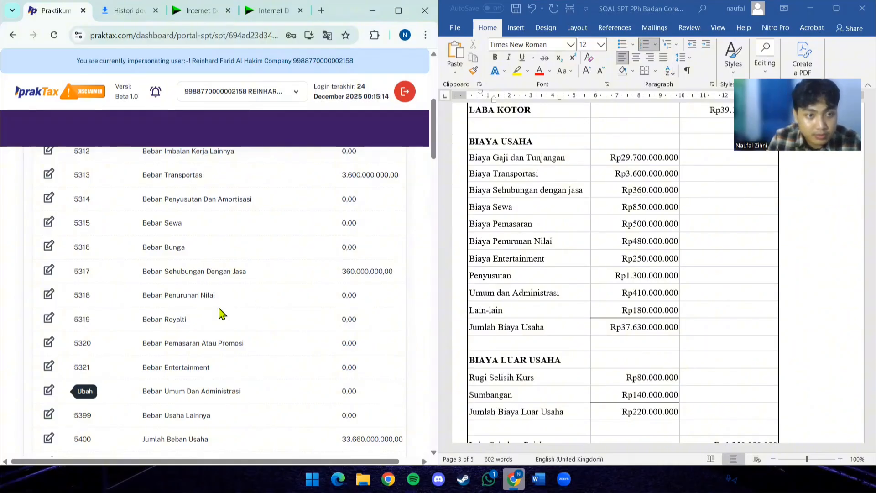
{"action": "left_click", "coordinate": [49, 224]}
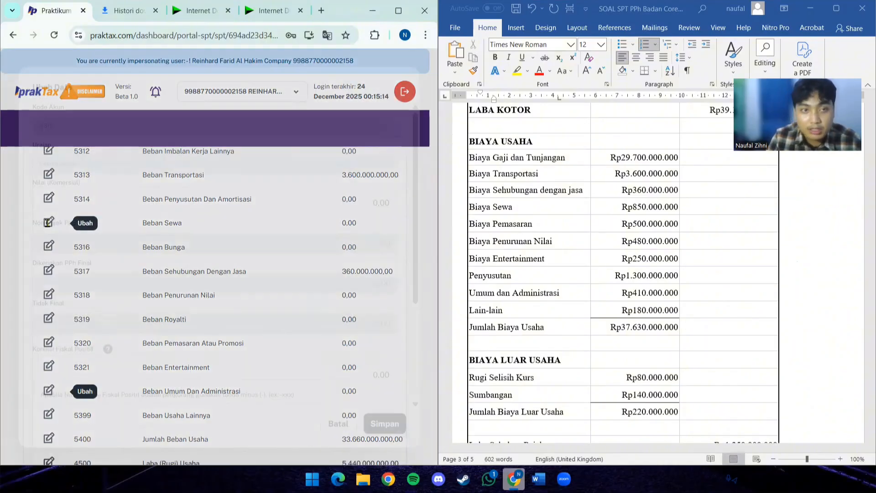
{"action": "left_click", "coordinate": [105, 206]}
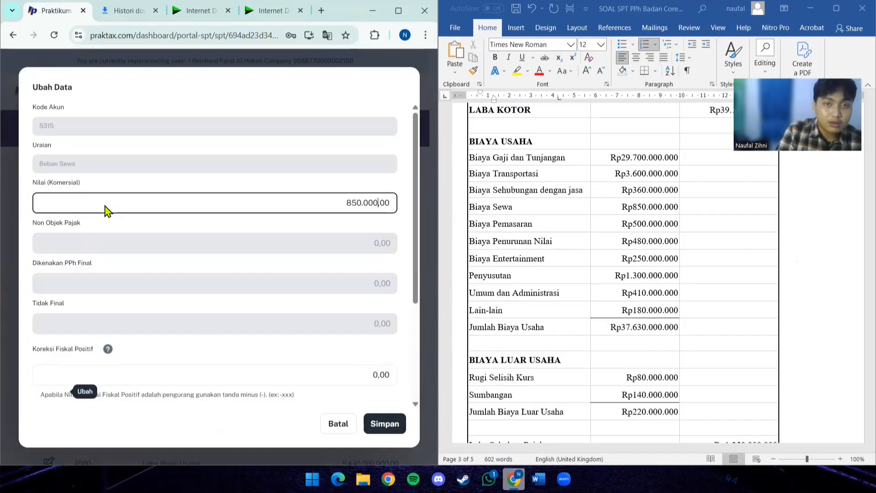
- In the Word document, mark Informasi Tambahan item 4 on the vehicle rental for the owner's wife with a "v" at its end
{"action": "scroll", "coordinate": [522, 313], "scroll_direction": "down", "scroll_amount": 10}
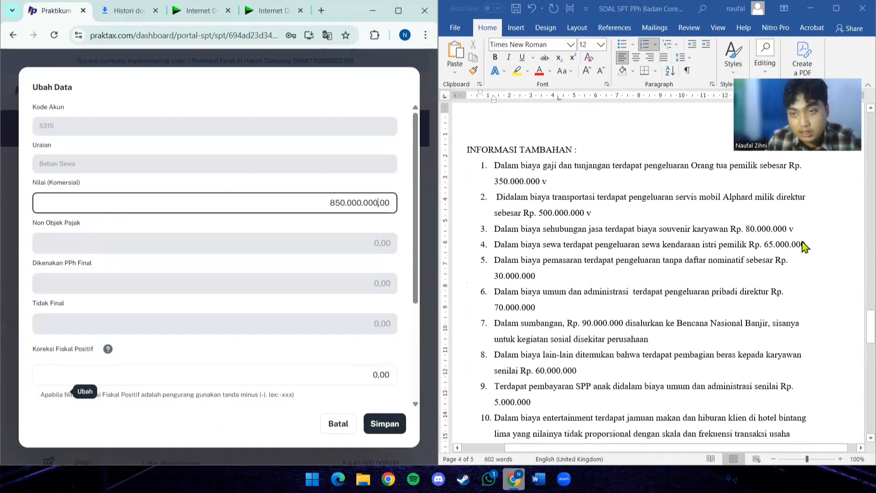
{"action": "left_click", "coordinate": [816, 242]}
{"action": "type", "text": "v"}
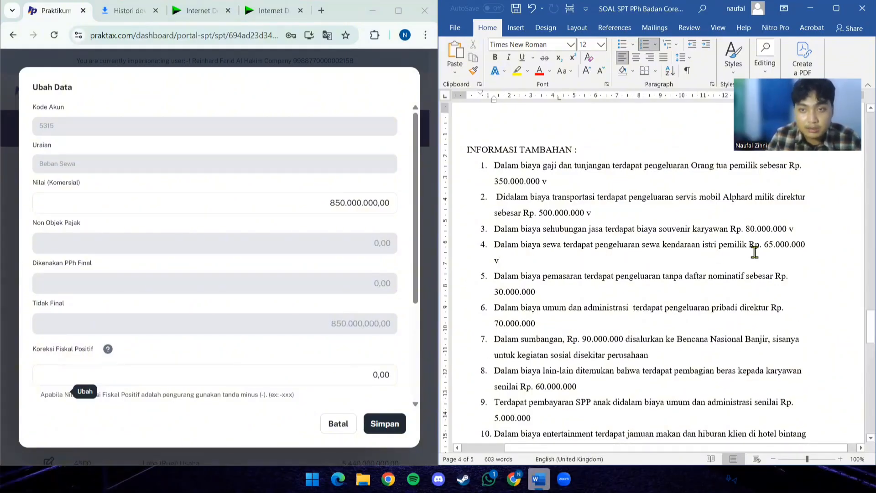
- Check the remaining Informasi Tambahan items for rental costs, and in PrakTax set Beban Sewa's Koreksi Fiskal Positif to -65.000.000 and save the entry
{"action": "scroll", "coordinate": [610, 274], "scroll_direction": "down", "scroll_amount": 5}
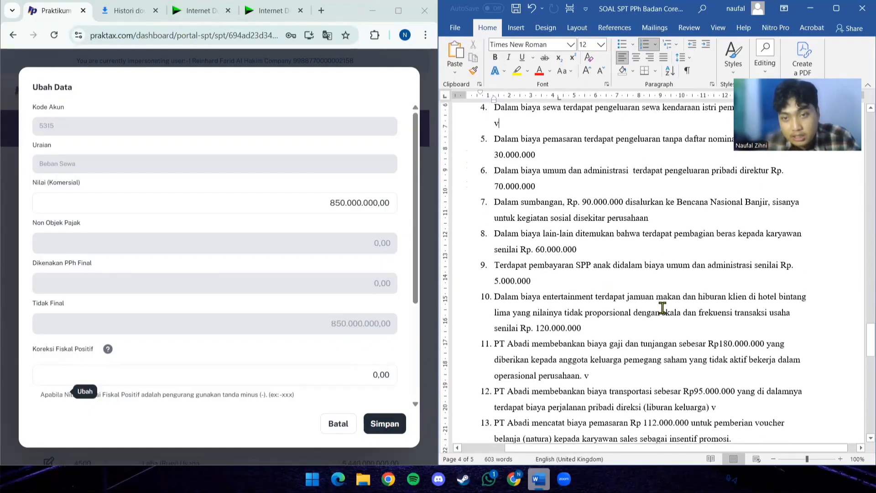
{"action": "scroll", "coordinate": [534, 302], "scroll_direction": "down", "scroll_amount": 1}
{"action": "scroll", "coordinate": [564, 349], "scroll_direction": "down", "scroll_amount": 4}
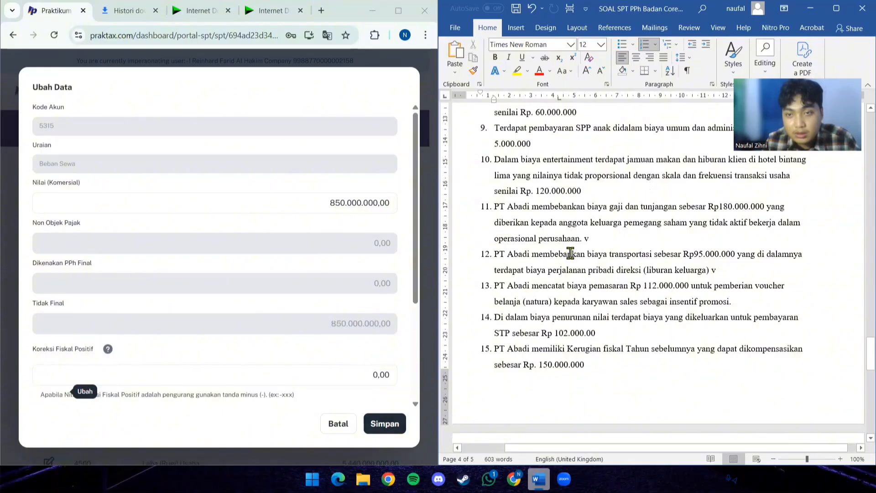
{"action": "scroll", "coordinate": [570, 254], "scroll_direction": "up", "scroll_amount": 1}
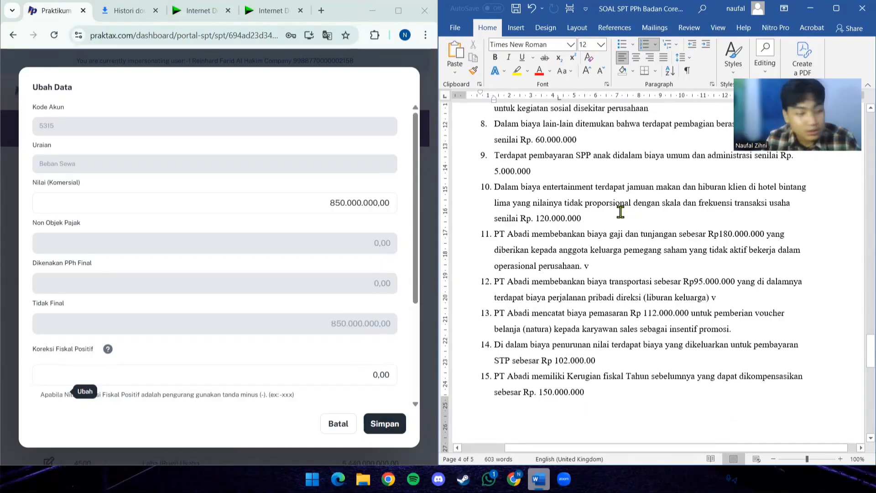
{"action": "left_click", "coordinate": [340, 375]}
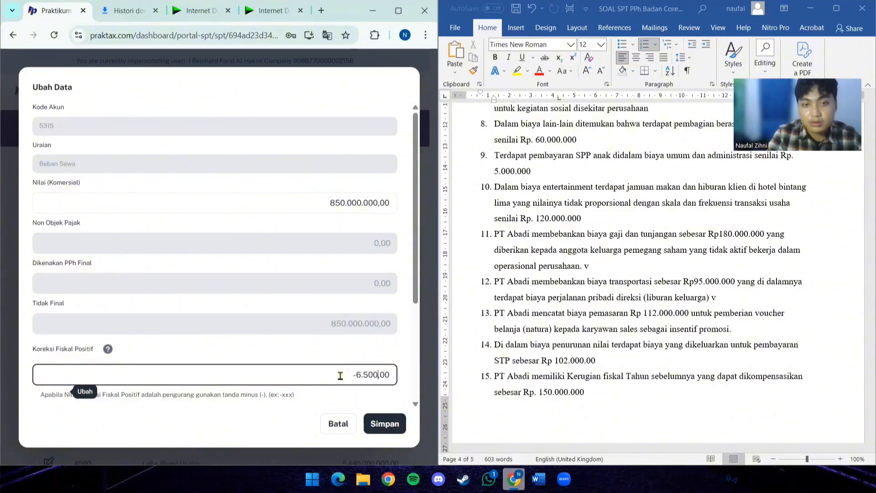
{"action": "left_click", "coordinate": [385, 424]}
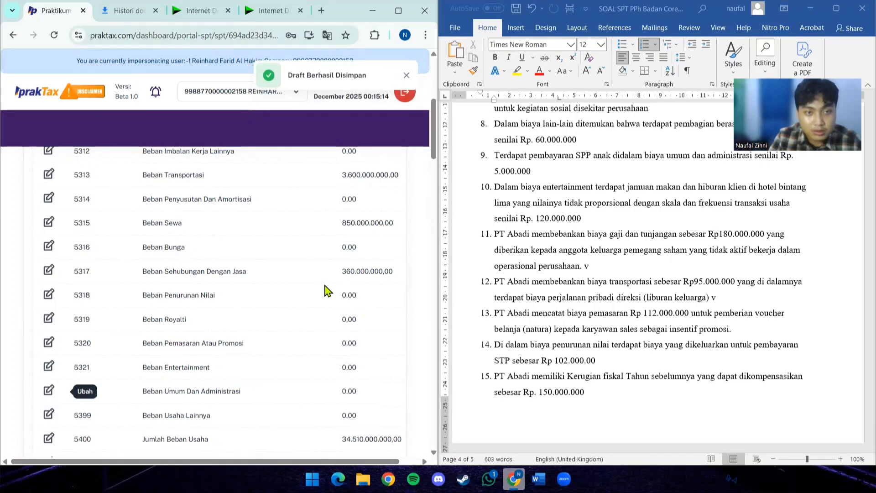
- Enter 500.000.000 from the income statement as the commercial value of account 5320 Beban Pemasaran Atau Promosi
{"action": "scroll", "coordinate": [549, 260], "scroll_direction": "up", "scroll_amount": 10}
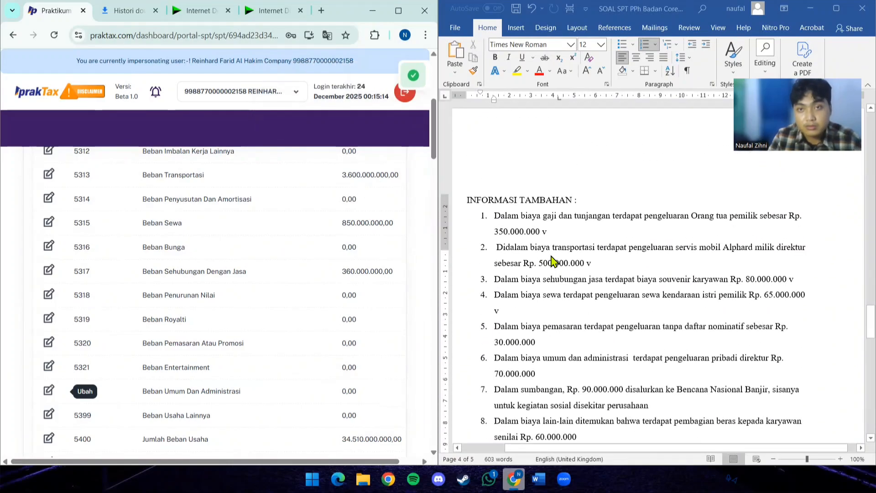
{"action": "scroll", "coordinate": [553, 260], "scroll_direction": "up", "scroll_amount": 6}
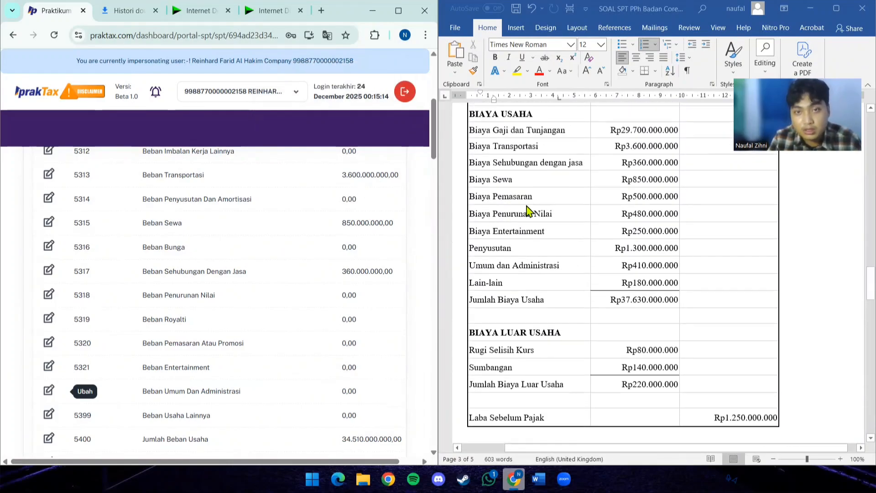
{"action": "left_click", "coordinate": [49, 343]}
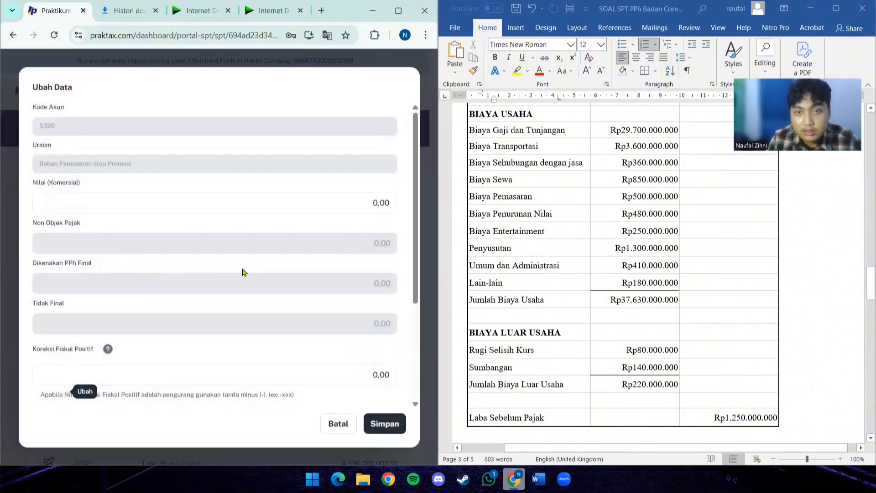
{"action": "left_click", "coordinate": [170, 200]}
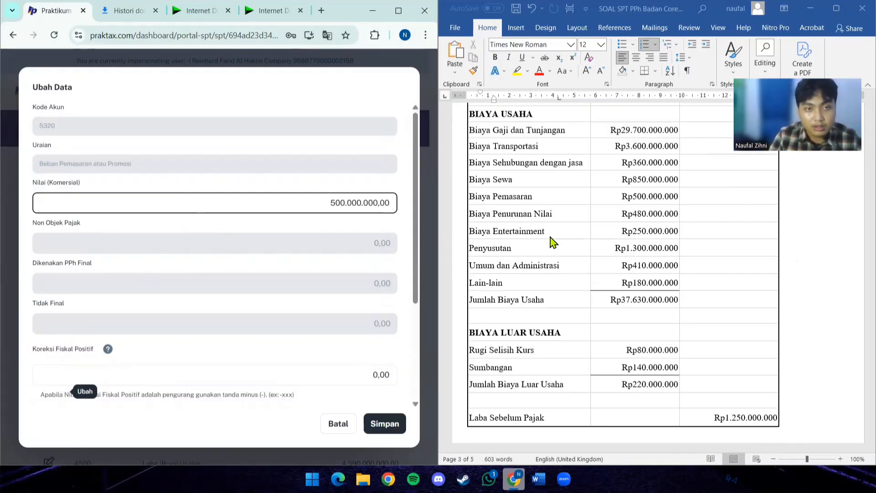
- In the Word document, mark the marketing cost items 5 and 13 of Informasi Tambahan with a "v" at their ends
{"action": "scroll", "coordinate": [606, 217], "scroll_direction": "down", "scroll_amount": 7}
{"action": "scroll", "coordinate": [600, 228], "scroll_direction": "down", "scroll_amount": 4}
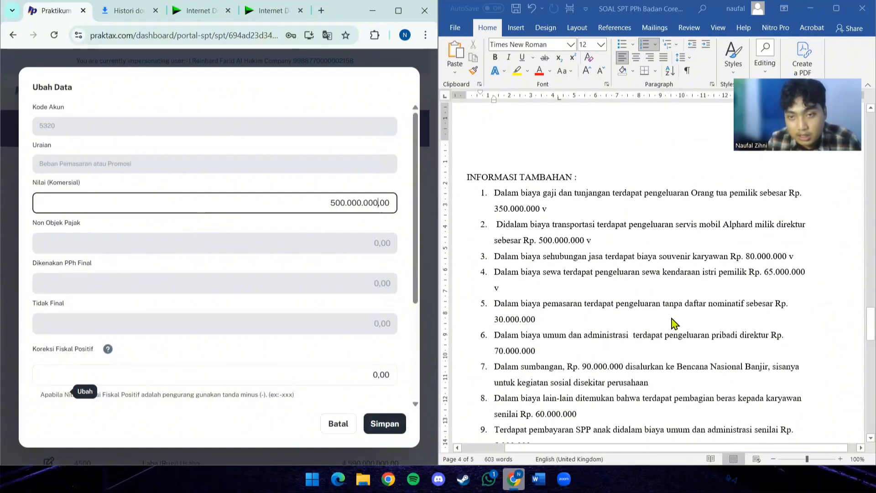
{"action": "left_click", "coordinate": [629, 323]}
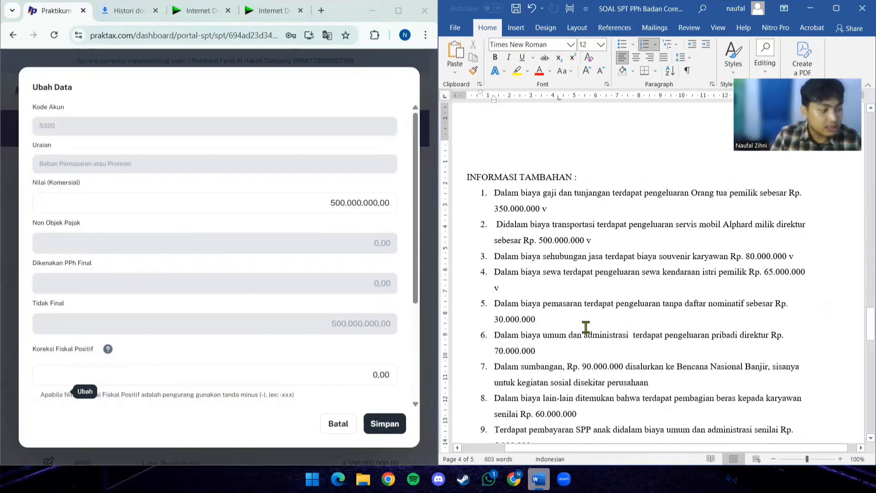
{"action": "type", "text": "v"}
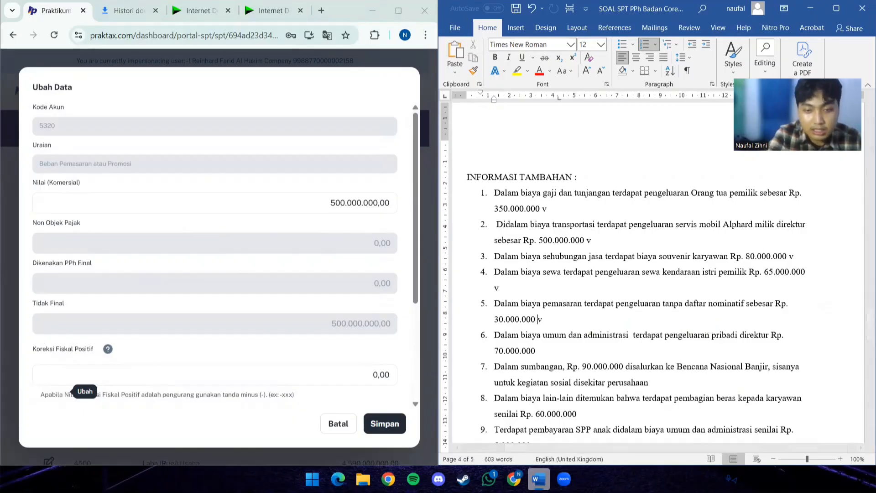
{"action": "scroll", "coordinate": [614, 254], "scroll_direction": "down", "scroll_amount": 6}
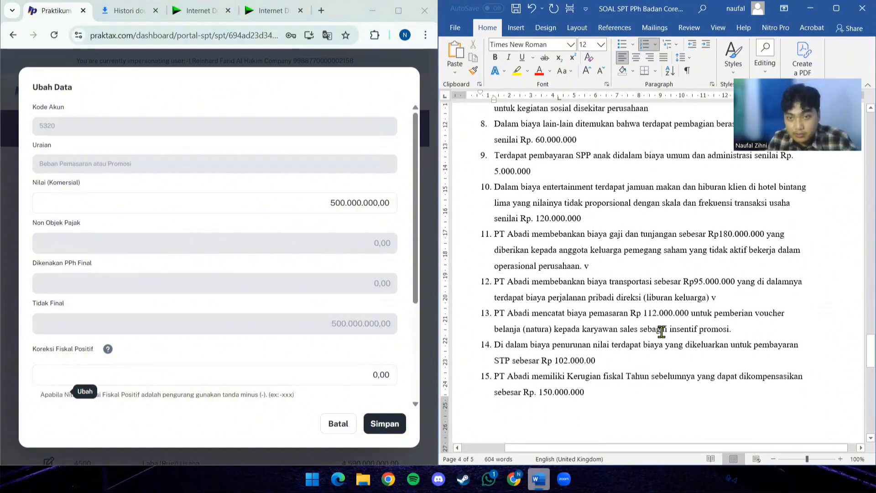
{"action": "left_click", "coordinate": [745, 328]}
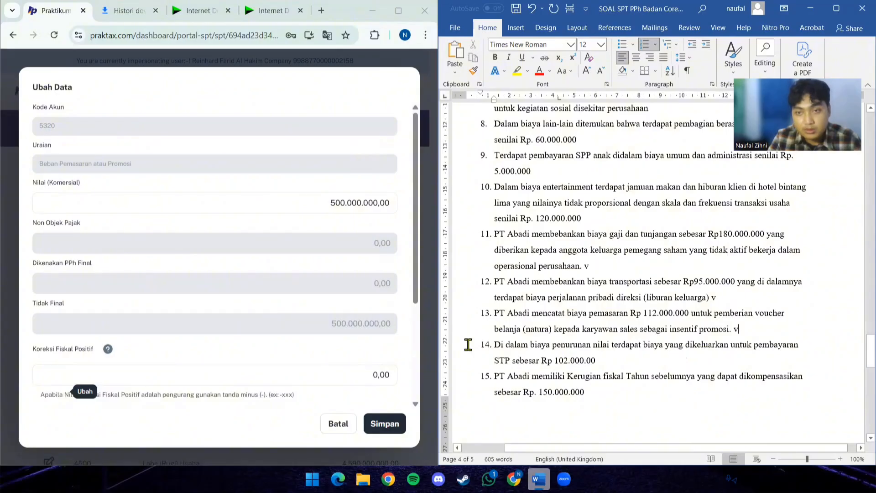
- In PrakTax, set the Koreksi Fiskal Positif of Beban Pemasaran Atau Promosi to -142.000.000 and save the entry
{"action": "left_click", "coordinate": [341, 375]}
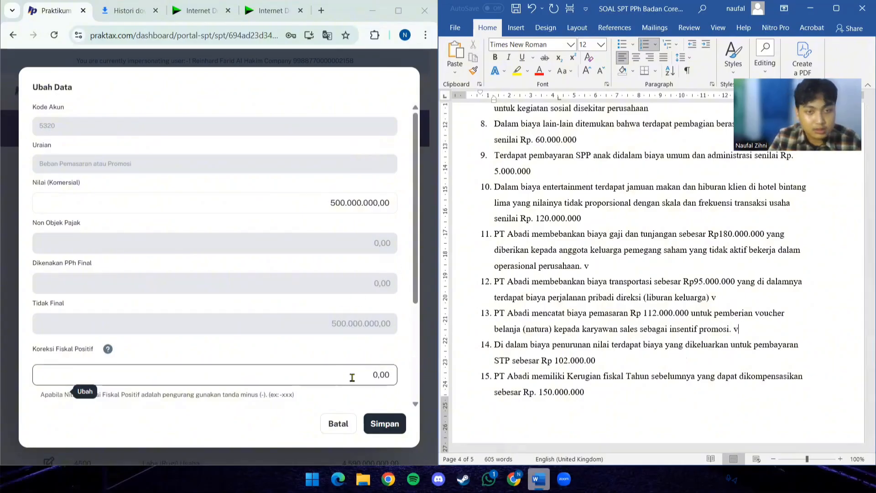
{"action": "left_click", "coordinate": [353, 377]}
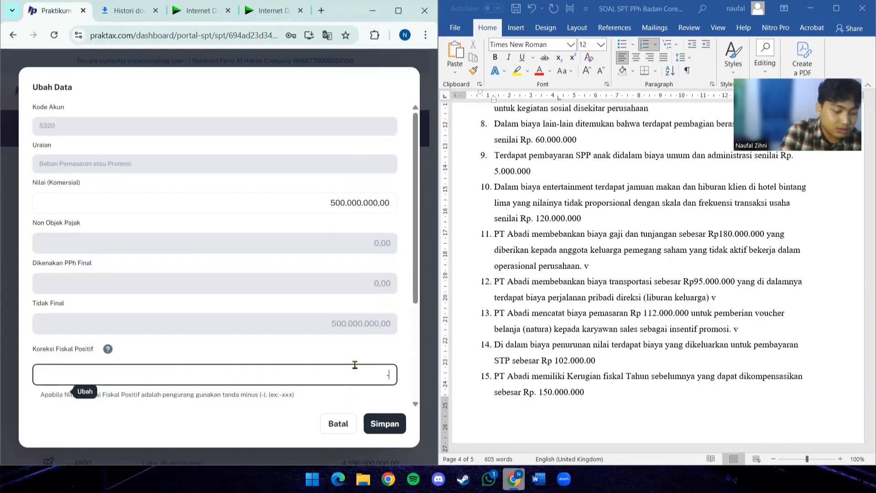
{"action": "type", "text": "-142.00"}
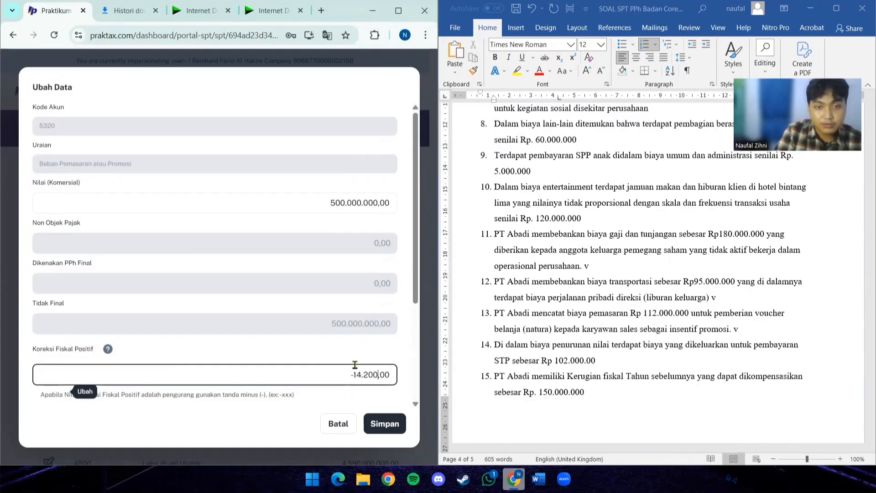
{"action": "type", "text": "0.000"}
{"action": "left_click", "coordinate": [385, 423]}
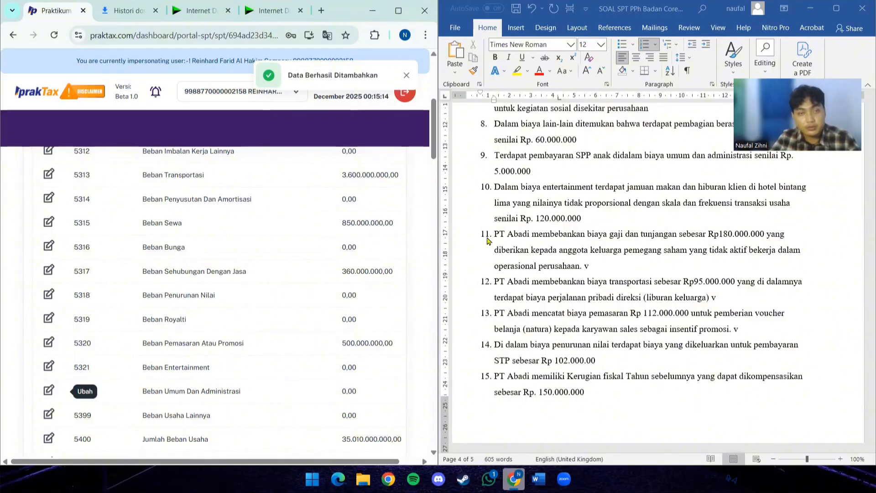
- Enter 480.000.000 from the income statement as the commercial value of account 5318 Beban Penurunan Nilai
{"action": "scroll", "coordinate": [581, 223], "scroll_direction": "up", "scroll_amount": 15}
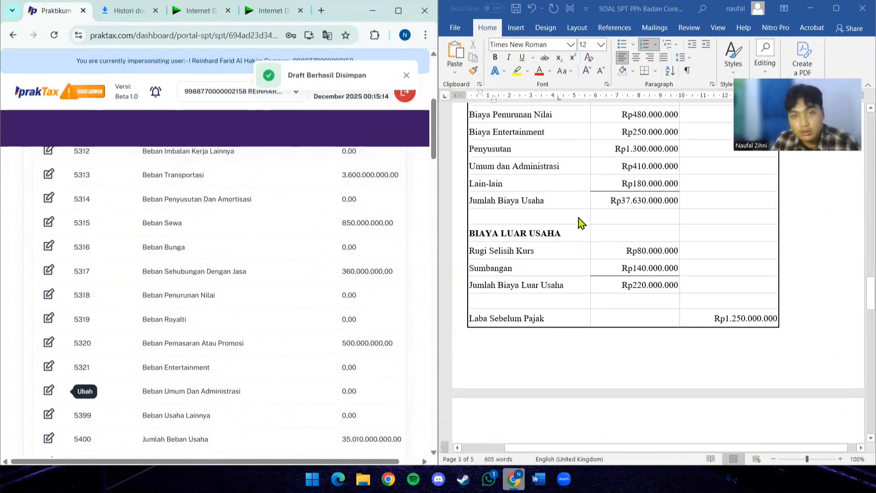
{"action": "scroll", "coordinate": [580, 224], "scroll_direction": "up", "scroll_amount": 3}
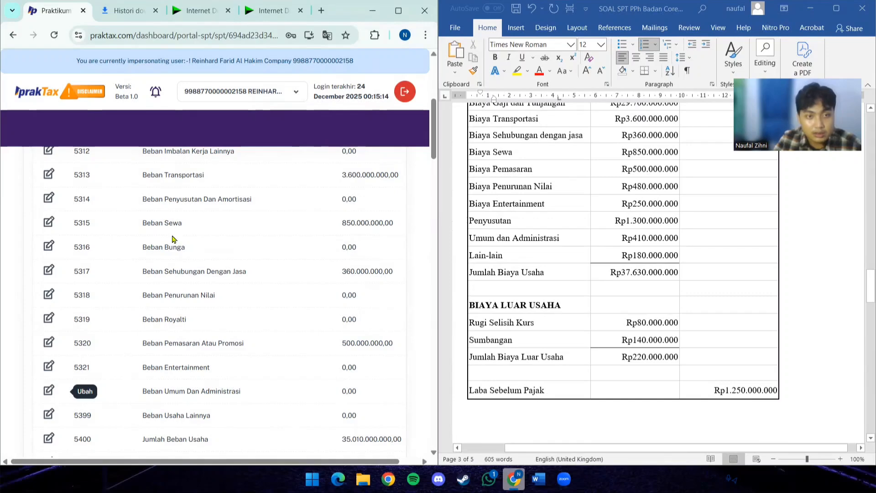
{"action": "scroll", "coordinate": [169, 360], "scroll_direction": "down", "scroll_amount": 3}
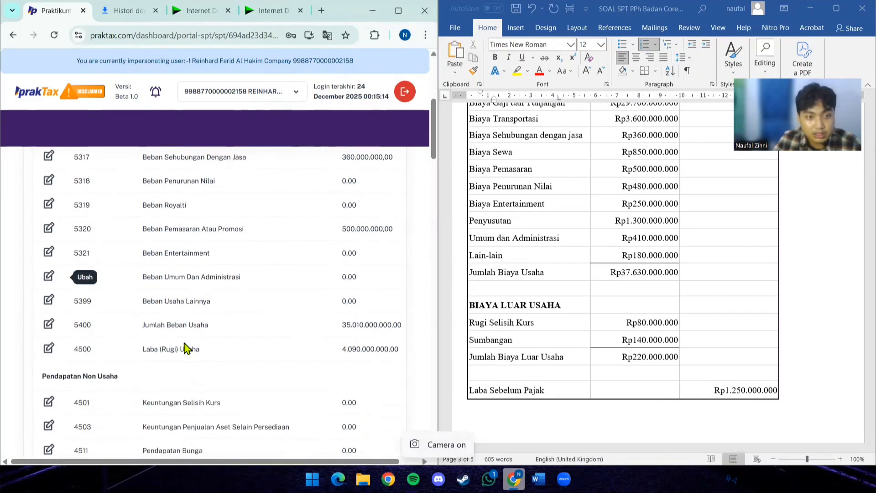
{"action": "scroll", "coordinate": [184, 338], "scroll_direction": "up", "scroll_amount": 3}
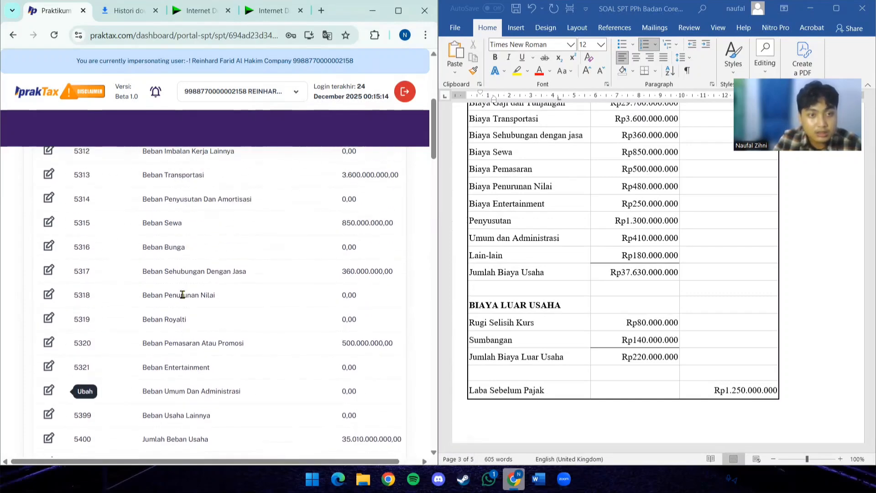
{"action": "left_click", "coordinate": [55, 295]}
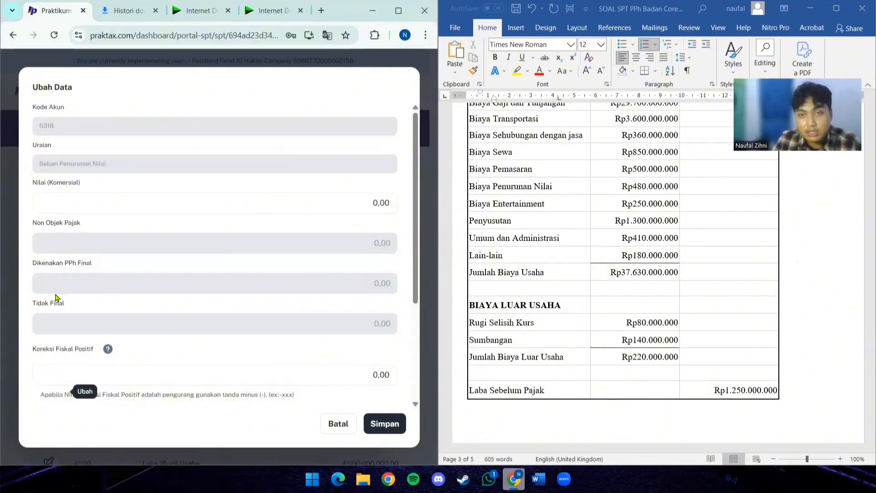
{"action": "left_click", "coordinate": [184, 201]}
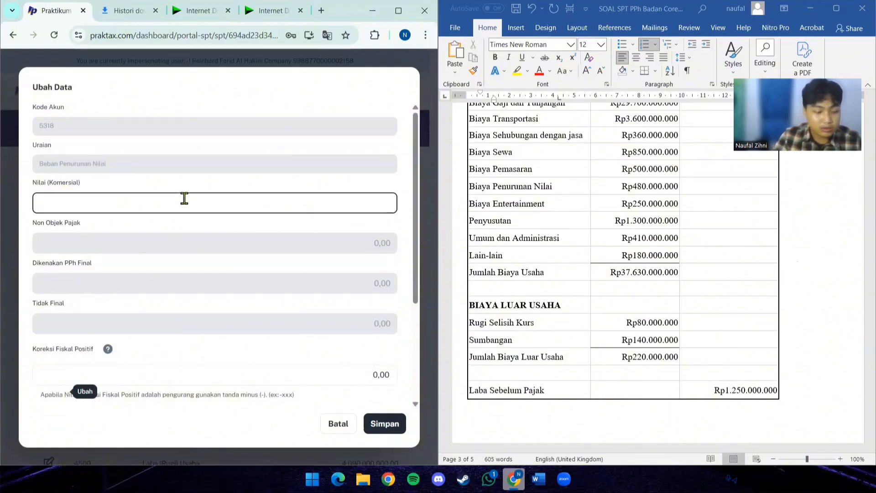
{"action": "type", "text": "480.0"}
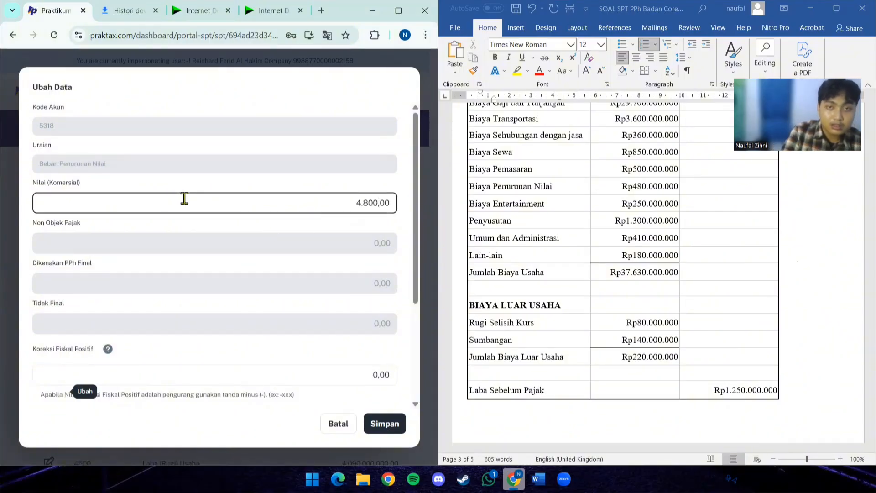
{"action": "type", "text": "00.000"}
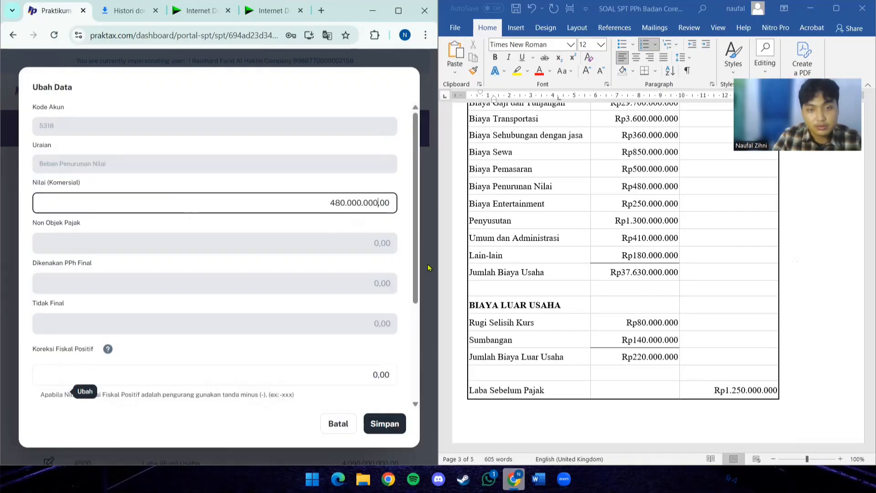
- Mark item 14 of Informasi Tambahan with a "v" in Word, and in PrakTax save Beban Penurunan Nilai with a Koreksi Fiskal Positif of -102.000.000
{"action": "scroll", "coordinate": [546, 252], "scroll_direction": "down", "scroll_amount": 10}
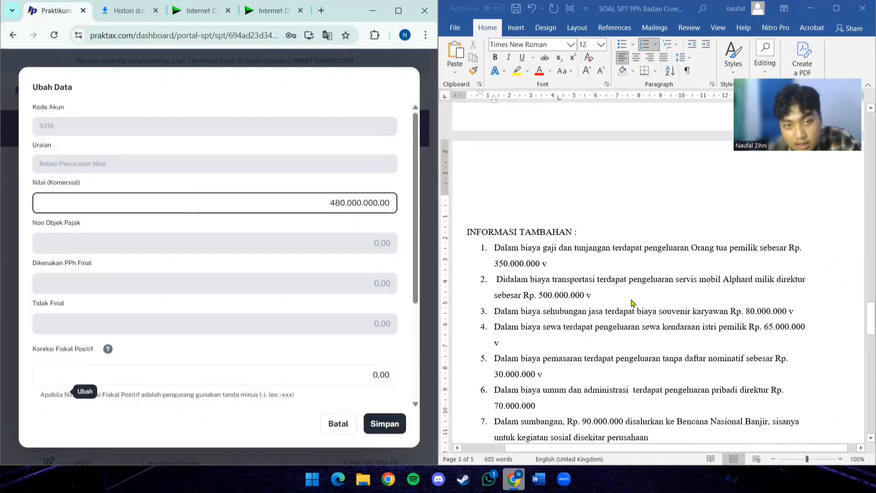
{"action": "scroll", "coordinate": [632, 302], "scroll_direction": "down", "scroll_amount": 3}
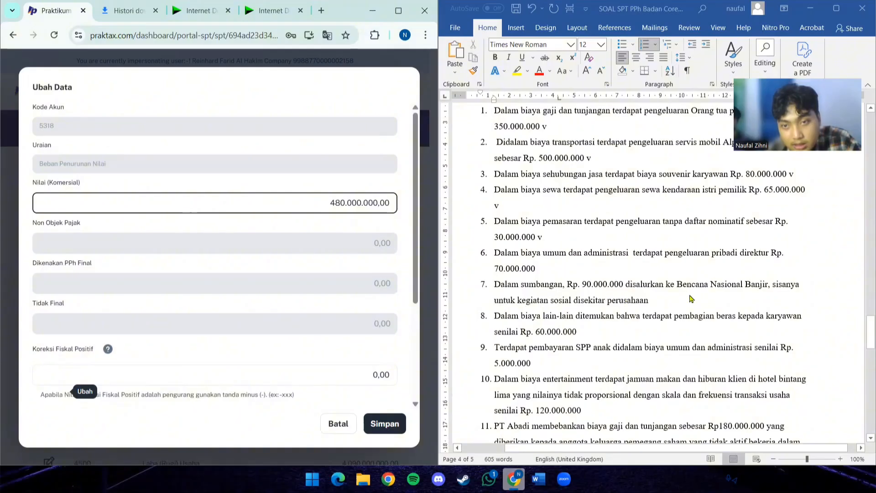
{"action": "scroll", "coordinate": [593, 312], "scroll_direction": "down", "scroll_amount": 1}
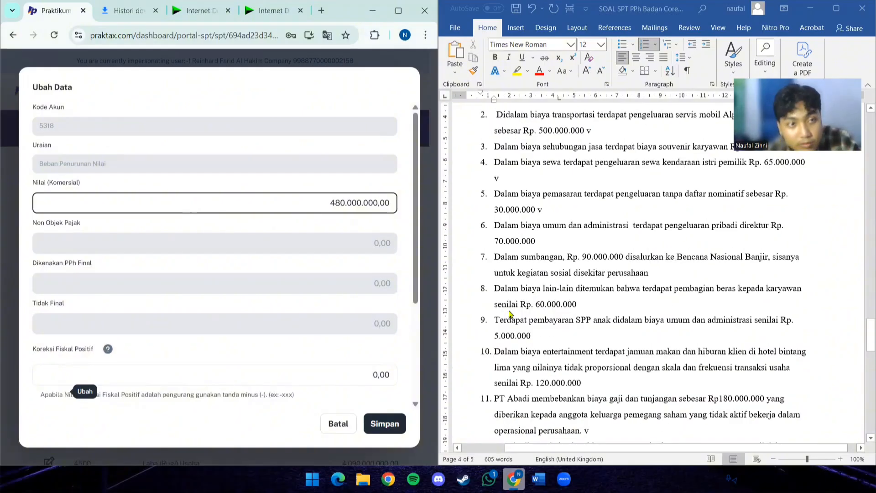
{"action": "scroll", "coordinate": [548, 320], "scroll_direction": "down", "scroll_amount": 1}
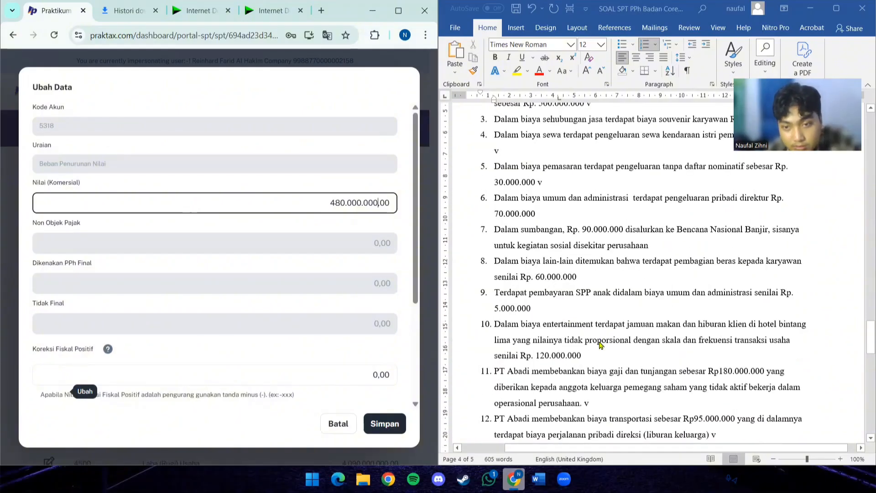
{"action": "scroll", "coordinate": [604, 371], "scroll_direction": "down", "scroll_amount": 4}
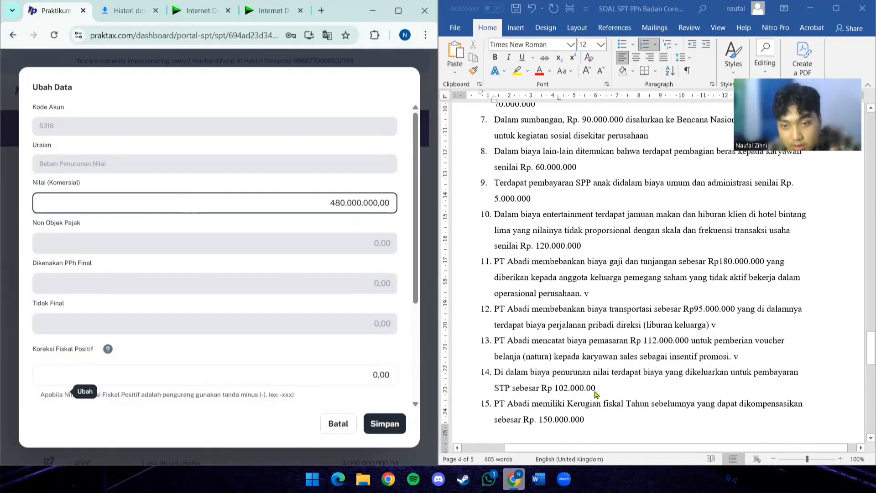
{"action": "left_click", "coordinate": [609, 387]}
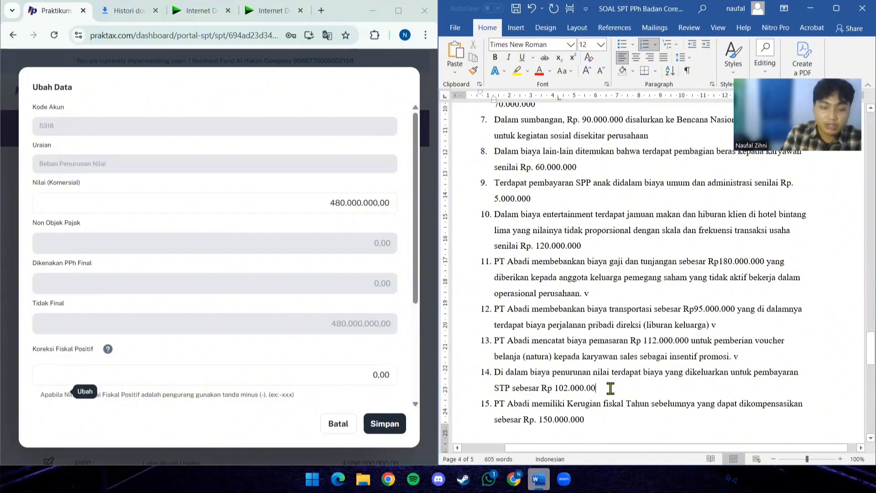
{"action": "type", "text": "v"}
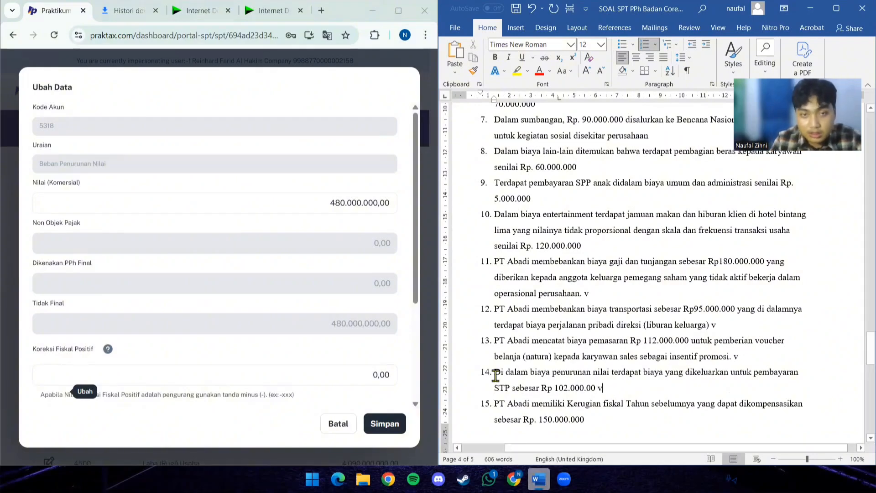
{"action": "left_click", "coordinate": [366, 371]}
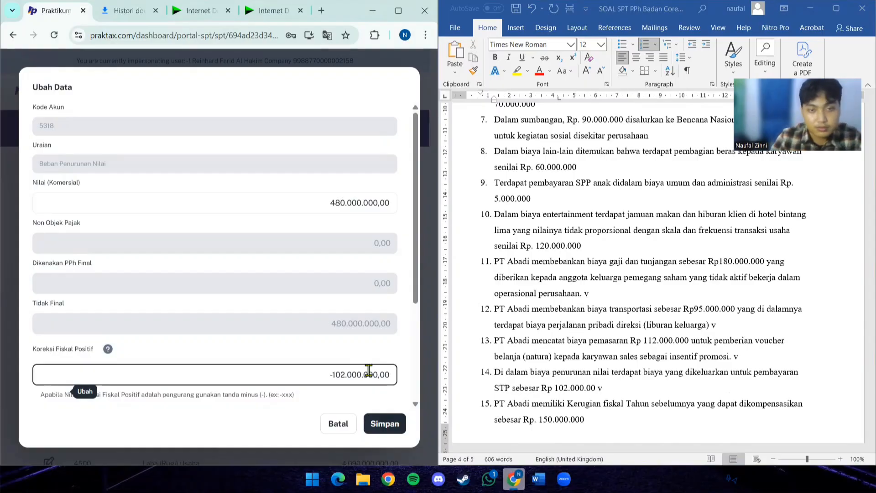
{"action": "left_click", "coordinate": [388, 423]}
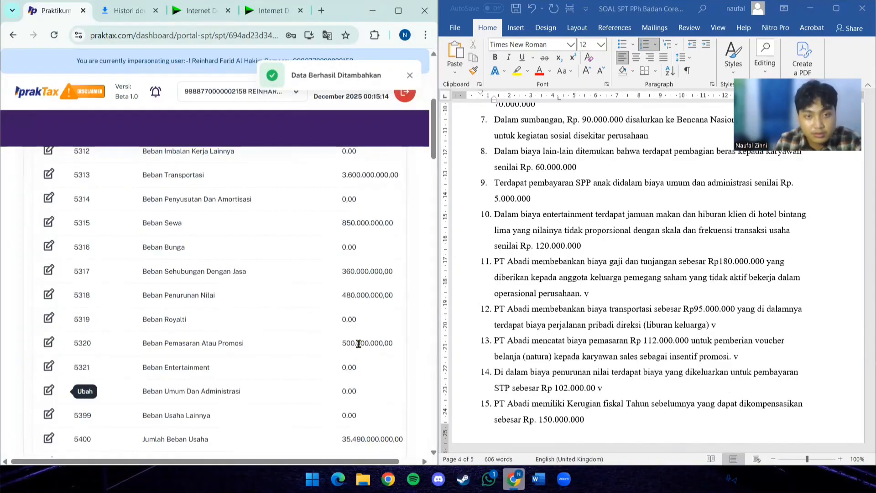
- Enter 250.000.000 from the income statement as the commercial value of account 5321 Beban Entertainment
{"action": "scroll", "coordinate": [528, 301], "scroll_direction": "up", "scroll_amount": 10}
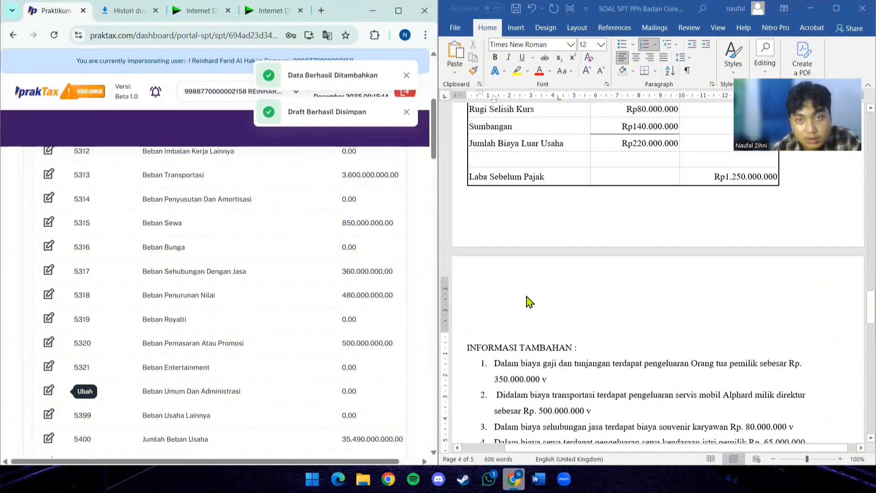
{"action": "scroll", "coordinate": [528, 301], "scroll_direction": "up", "scroll_amount": 5}
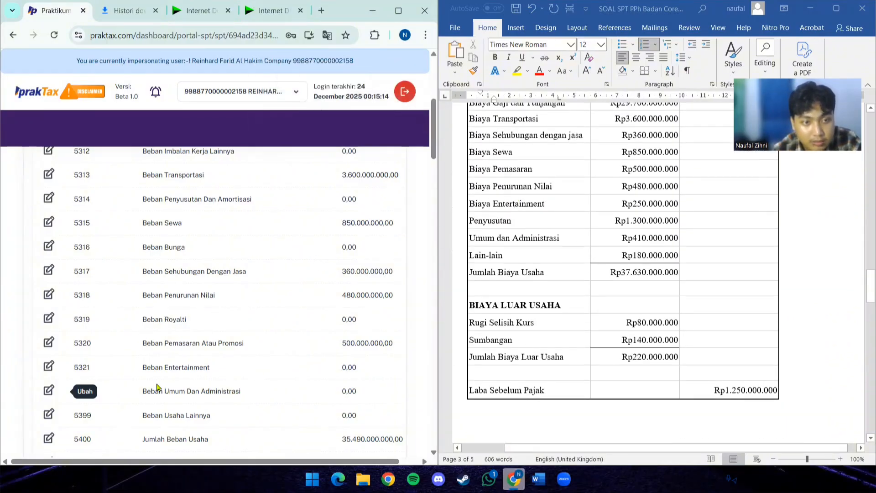
{"action": "left_click", "coordinate": [49, 366]}
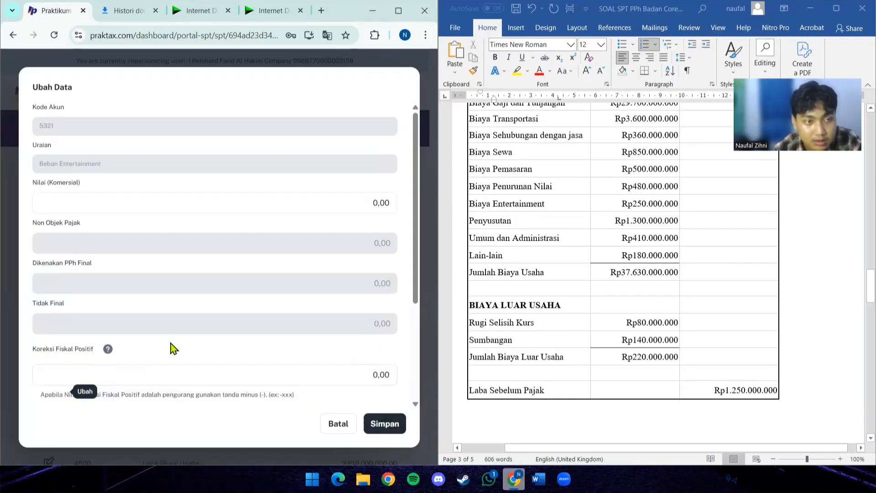
{"action": "left_click", "coordinate": [332, 206]}
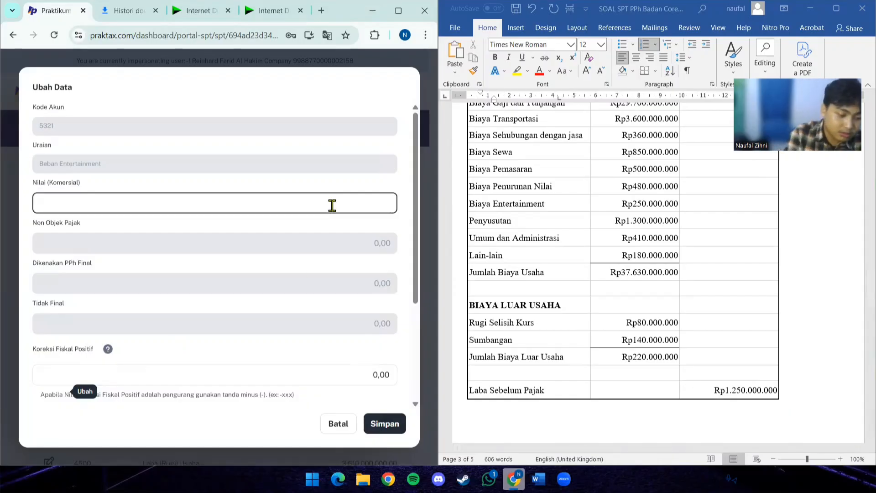
{"action": "type", "text": "2.500.000"}
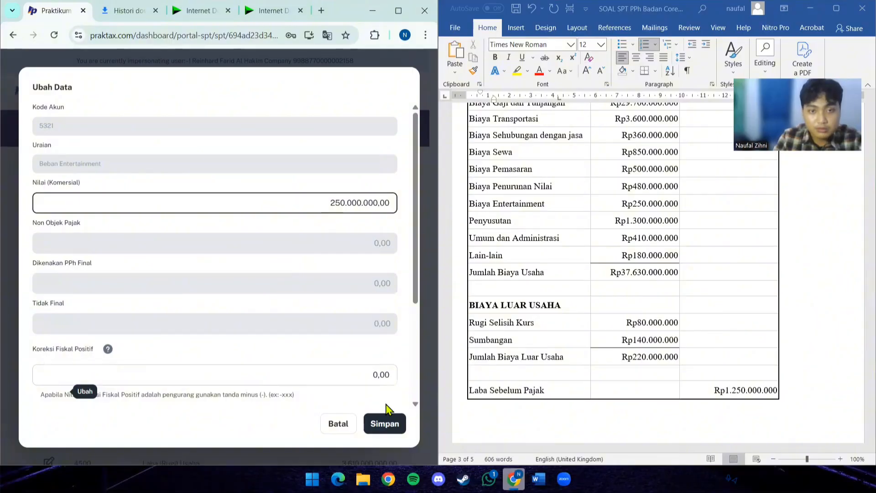
- Mark item 10 of Informasi Tambahan with a "v" in Word, and in PrakTax save Beban Entertainment with a Koreksi Fiskal Positif of -120.000.000
{"action": "scroll", "coordinate": [593, 301], "scroll_direction": "down", "scroll_amount": 10}
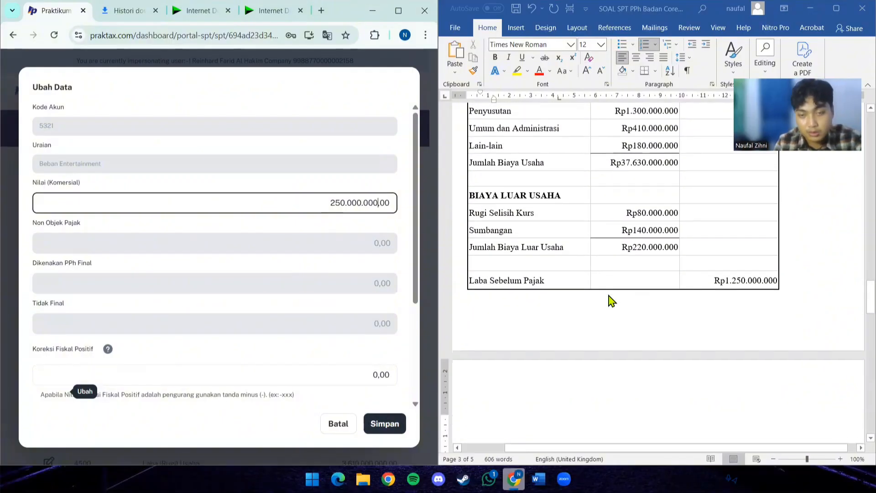
{"action": "scroll", "coordinate": [570, 308], "scroll_direction": "down", "scroll_amount": 14}
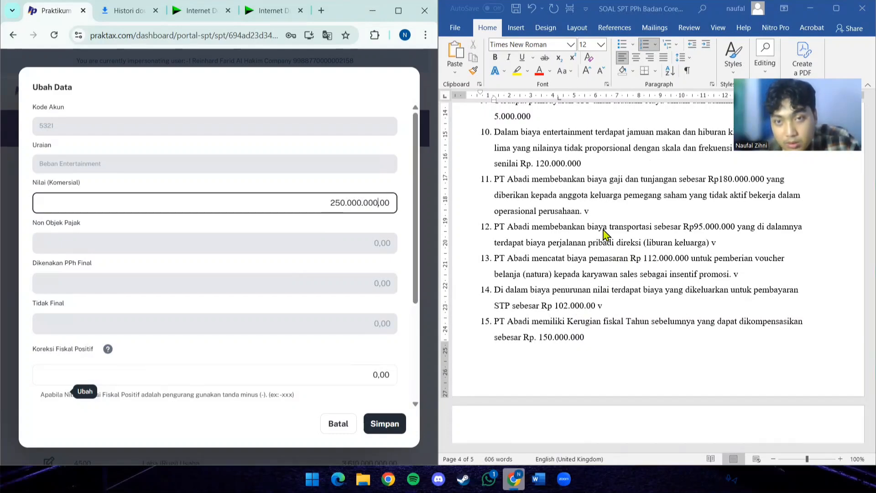
{"action": "scroll", "coordinate": [568, 212], "scroll_direction": "up", "scroll_amount": 1}
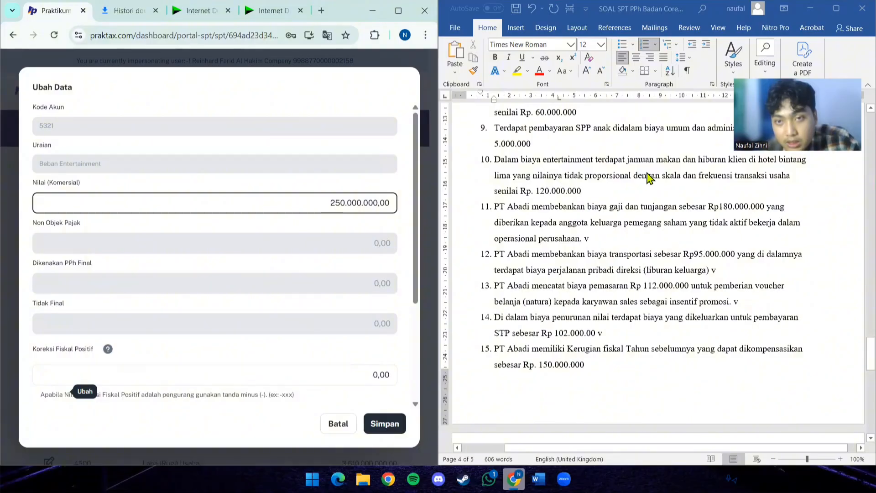
{"action": "scroll", "coordinate": [650, 177], "scroll_direction": "up", "scroll_amount": 1}
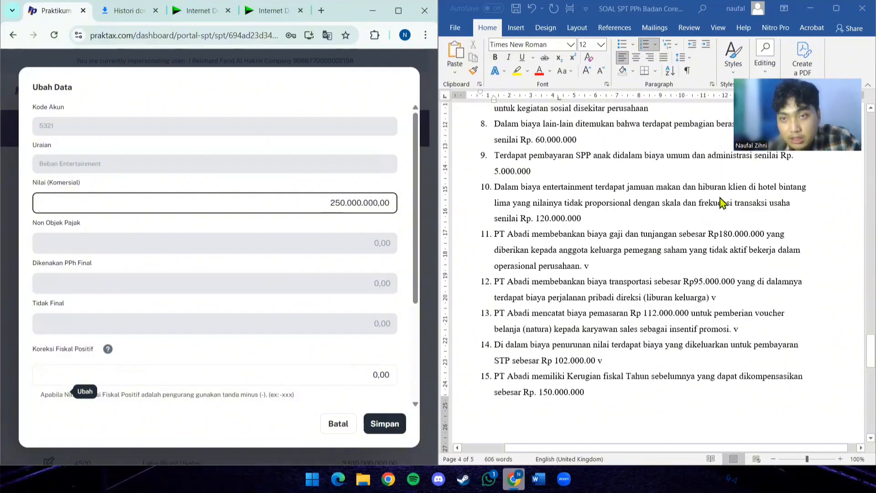
{"action": "left_click", "coordinate": [615, 223]}
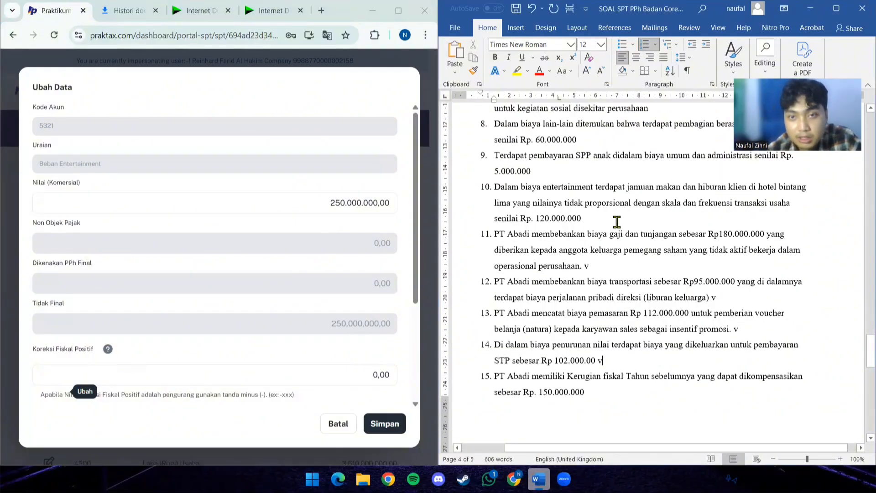
{"action": "type", "text": "v"}
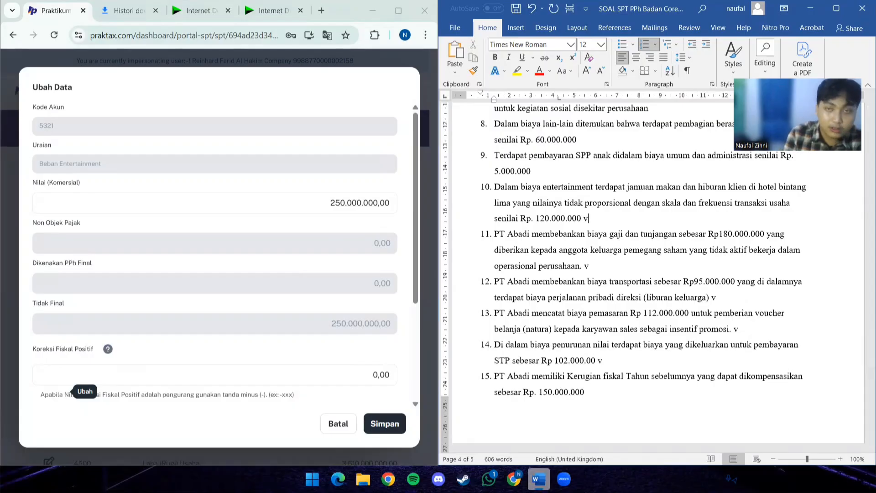
{"action": "left_click", "coordinate": [350, 374]}
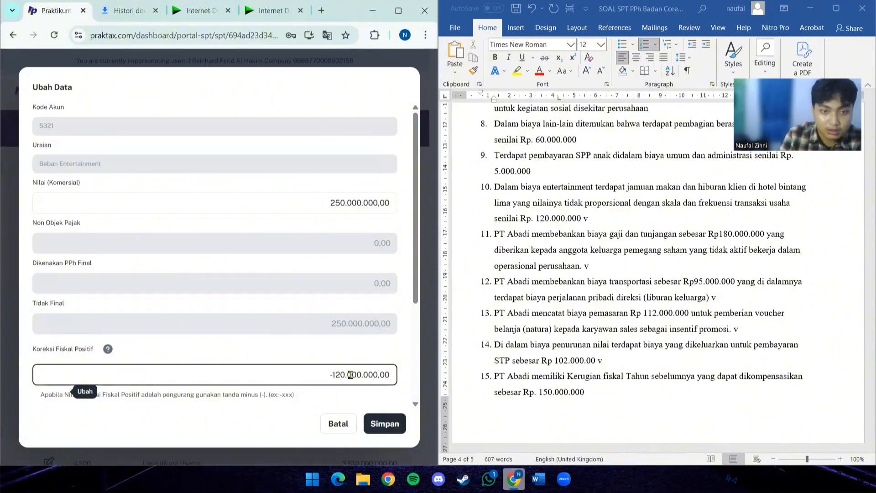
{"action": "left_click", "coordinate": [385, 423]}
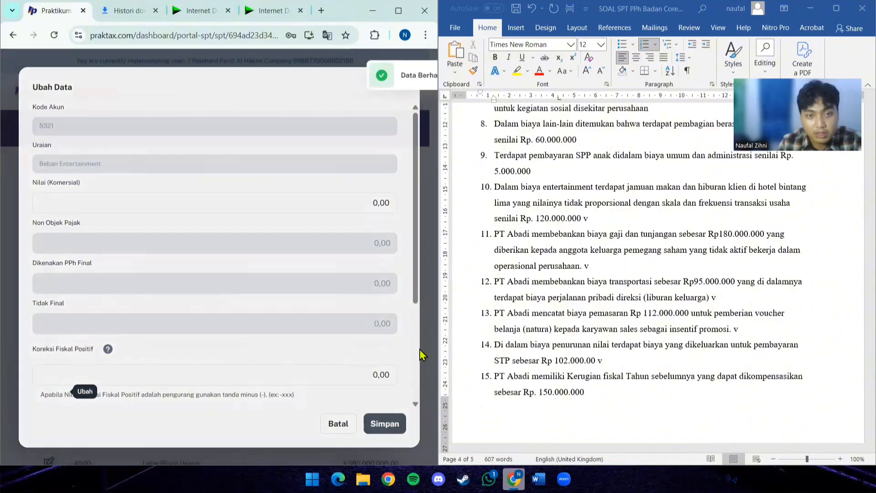
- Set the commercial value of account 5314 Beban Penyusutan Dan Amortisasi to 1.300.000.000 from the income statement and save the entry
{"action": "scroll", "coordinate": [546, 269], "scroll_direction": "up", "scroll_amount": 15}
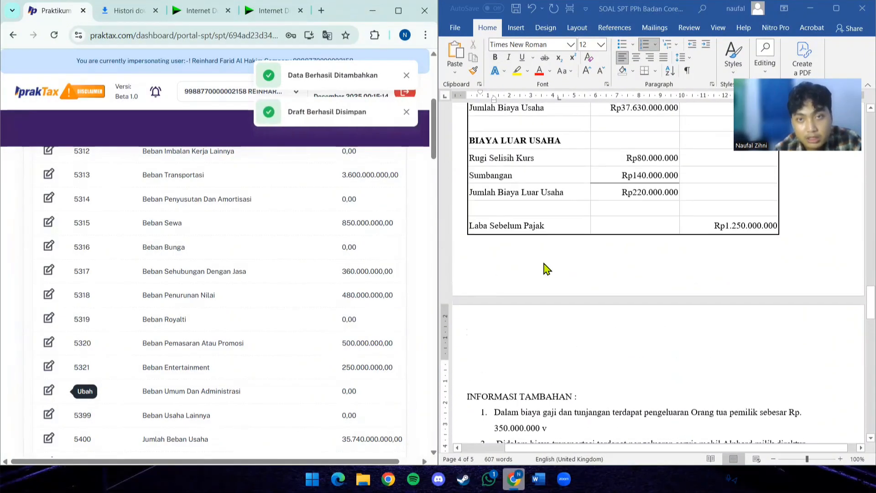
{"action": "scroll", "coordinate": [525, 256], "scroll_direction": "up", "scroll_amount": 1}
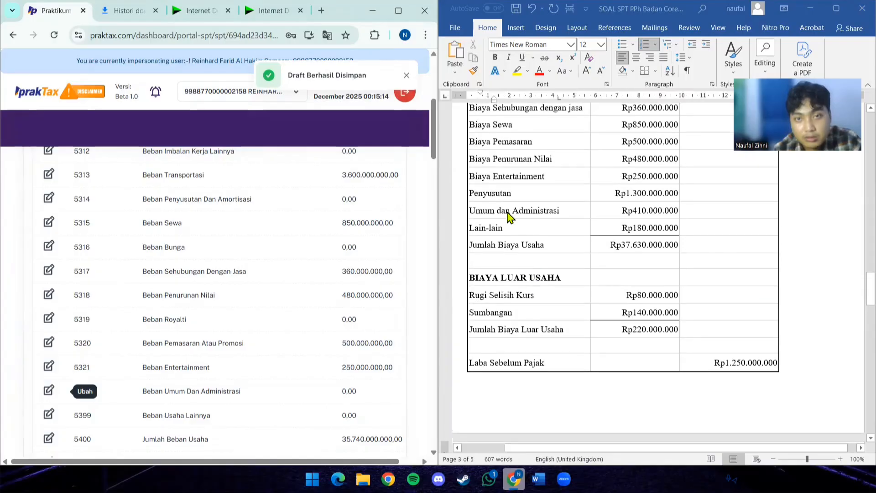
{"action": "left_click", "coordinate": [48, 198]}
{"action": "left_click", "coordinate": [153, 213]}
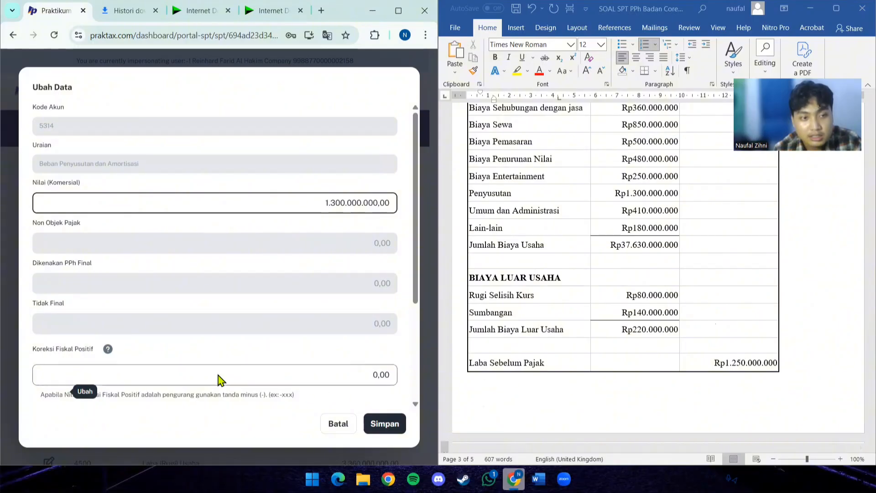
{"action": "scroll", "coordinate": [301, 333], "scroll_direction": "down", "scroll_amount": 2}
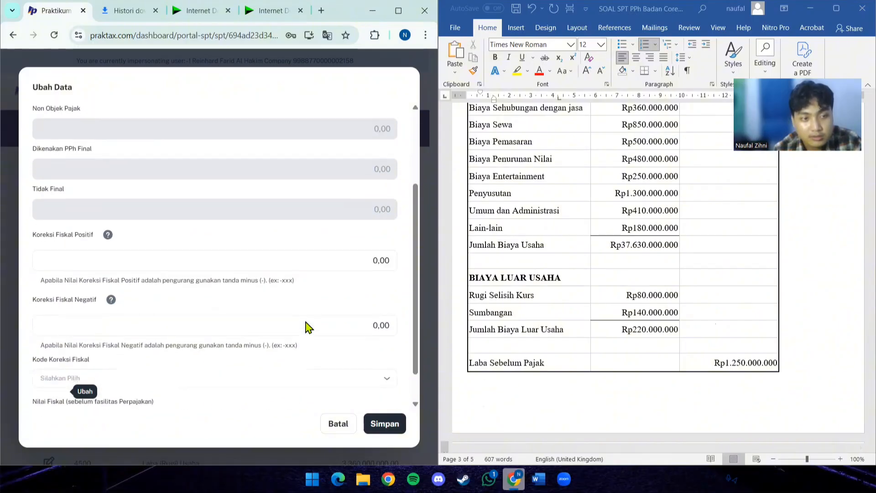
{"action": "left_click", "coordinate": [386, 425]}
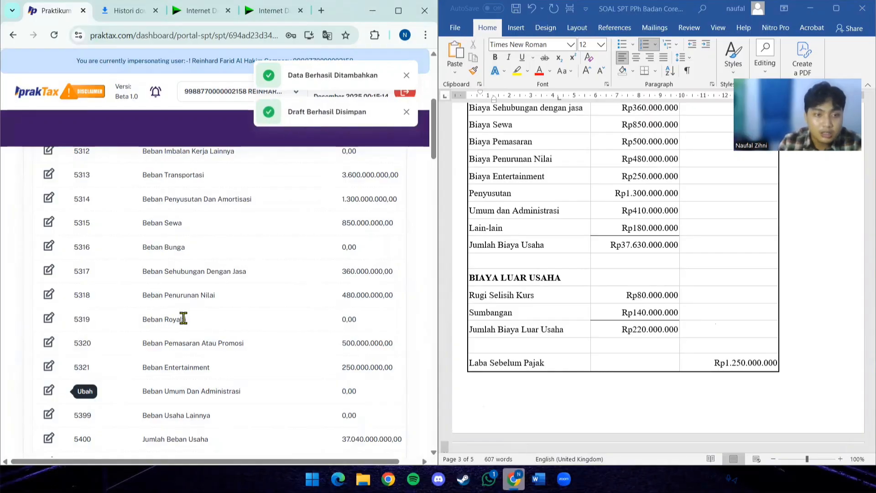
- Enter 410.000.000 from the income statement as the commercial value of account 5322 Beban Umum dan Administrasi
{"action": "left_click", "coordinate": [48, 391]}
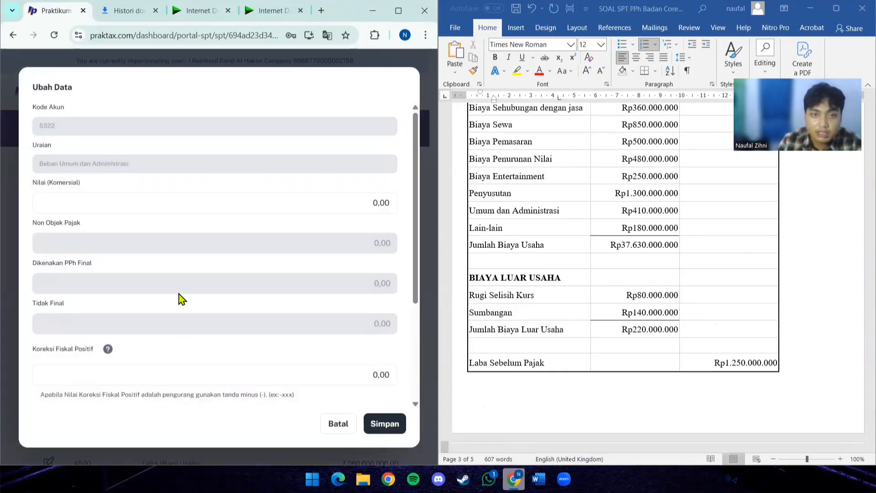
{"action": "left_click", "coordinate": [63, 208]}
{"action": "type", "text": "-410"}
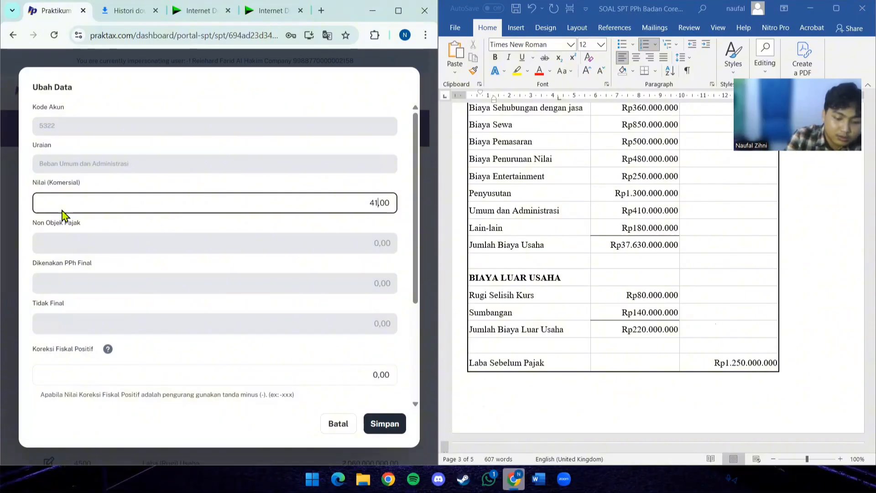
{"action": "key", "text": "BackSpace"}
{"action": "key", "text": "BackSpace"}
{"action": "key", "text": "BackSpace"}
{"action": "key", "text": "BackSpace"}
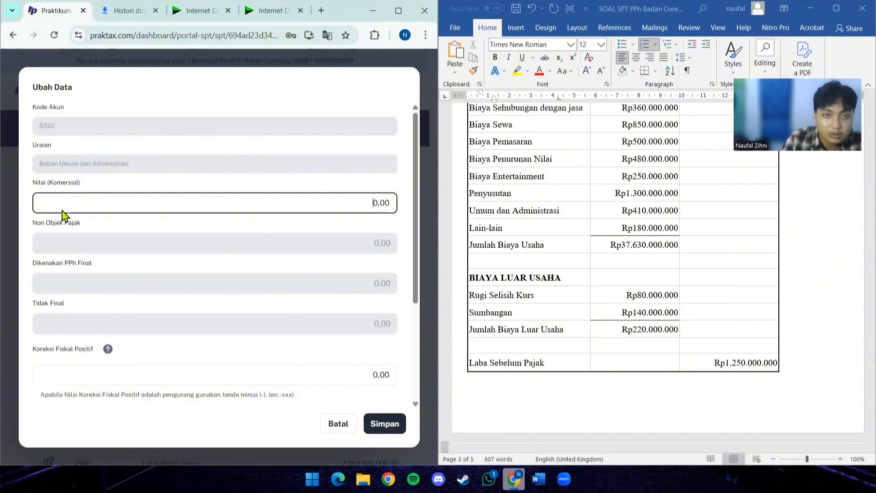
{"action": "type", "text": "41"}
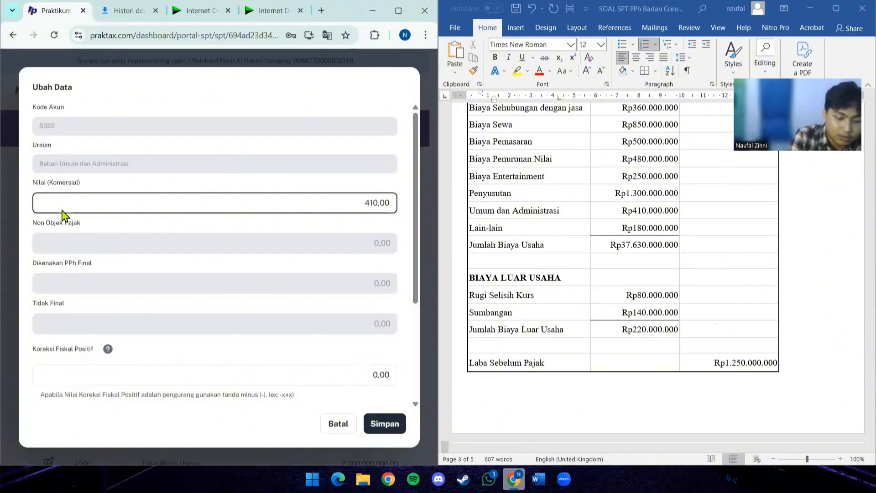
{"action": "type", "text": "0.000.00"}
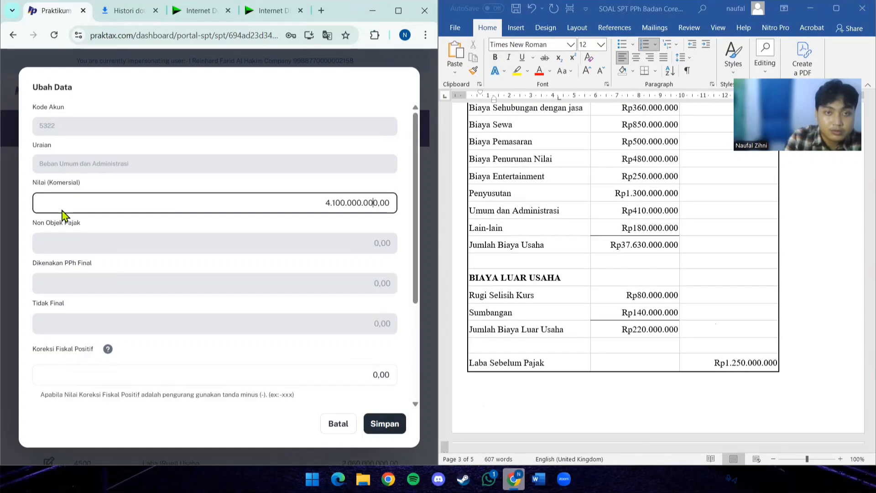
- In Word, mark items 6 and 9 of Informasi Tambahan, both about general and administrative costs, with a "v"
{"action": "scroll", "coordinate": [579, 275], "scroll_direction": "down", "scroll_amount": 6}
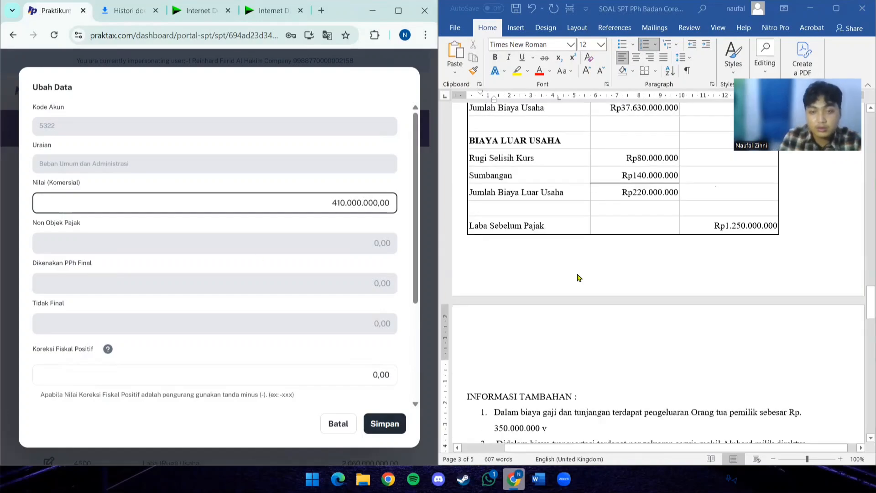
{"action": "scroll", "coordinate": [594, 326], "scroll_direction": "down", "scroll_amount": 1}
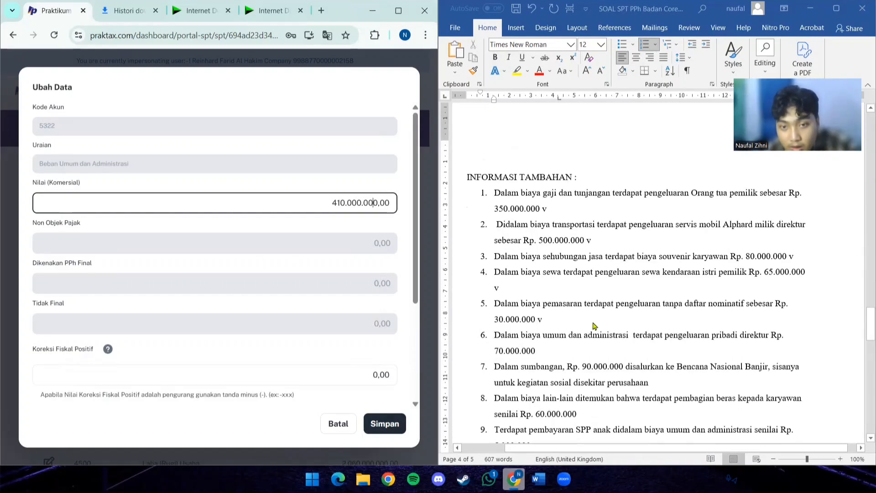
{"action": "left_click", "coordinate": [590, 354]}
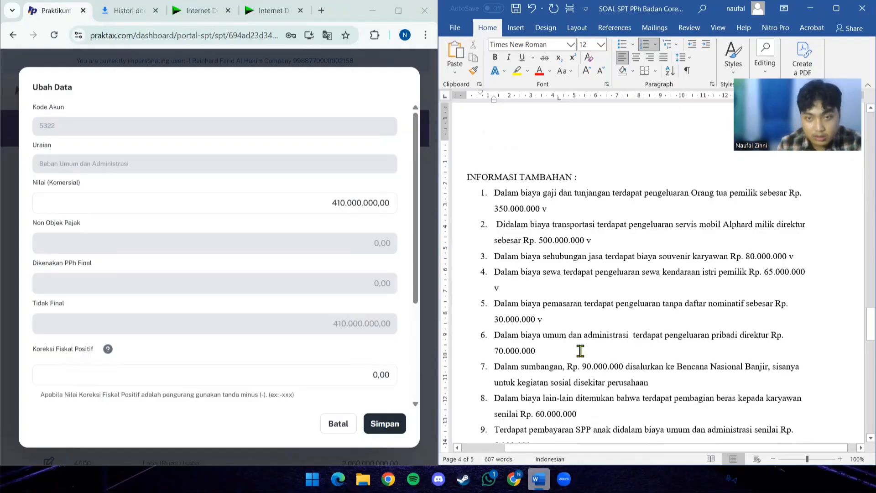
{"action": "type", "text": "v"}
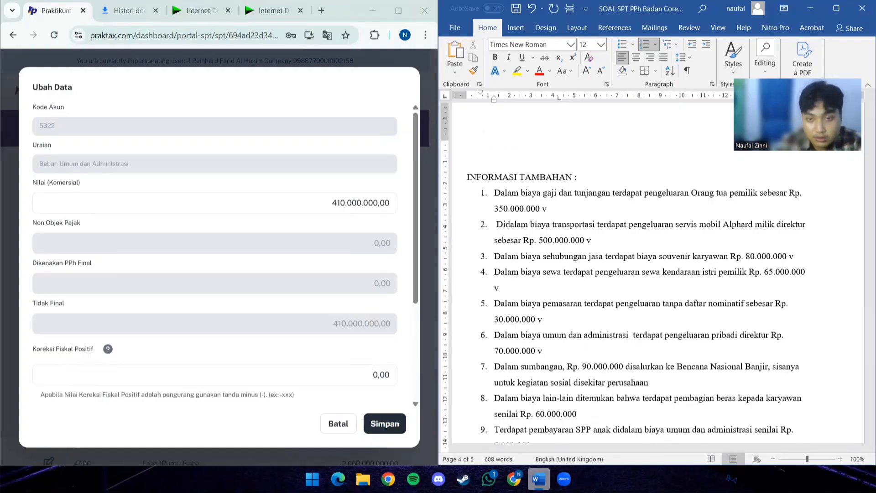
{"action": "scroll", "coordinate": [671, 379], "scroll_direction": "down", "scroll_amount": 2}
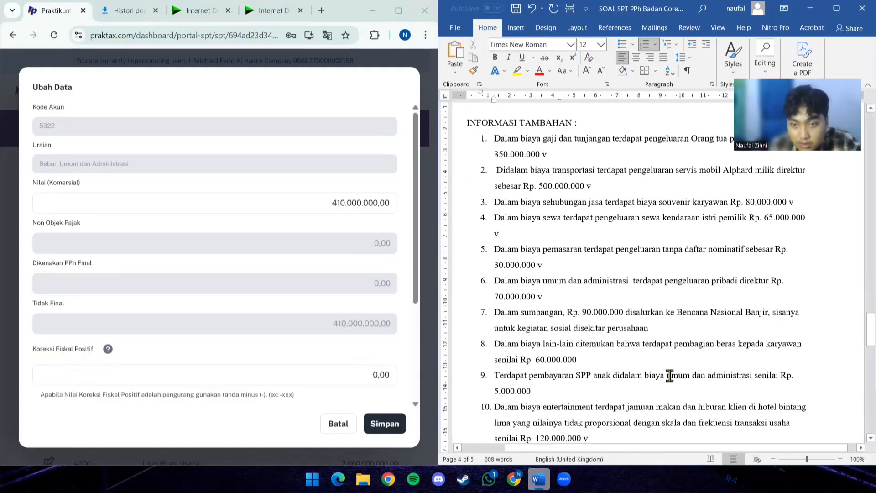
{"action": "scroll", "coordinate": [611, 375], "scroll_direction": "down", "scroll_amount": 1}
{"action": "left_click", "coordinate": [577, 363]}
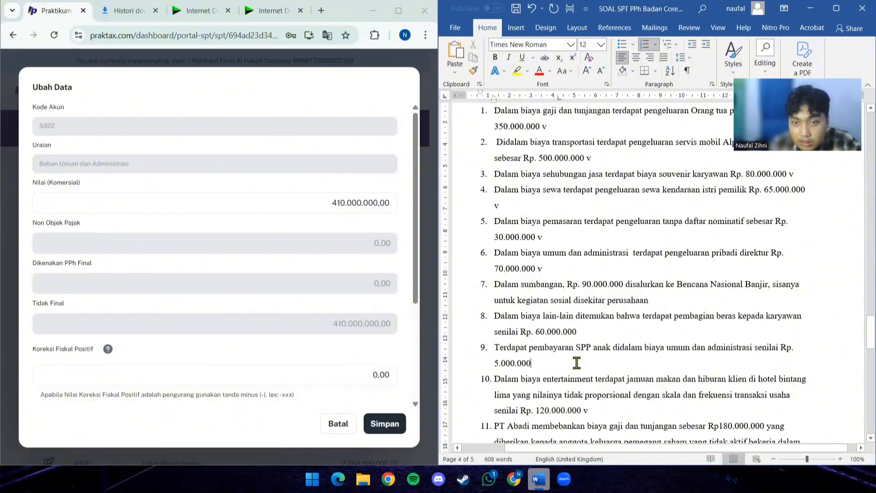
{"action": "type", "text": "v"}
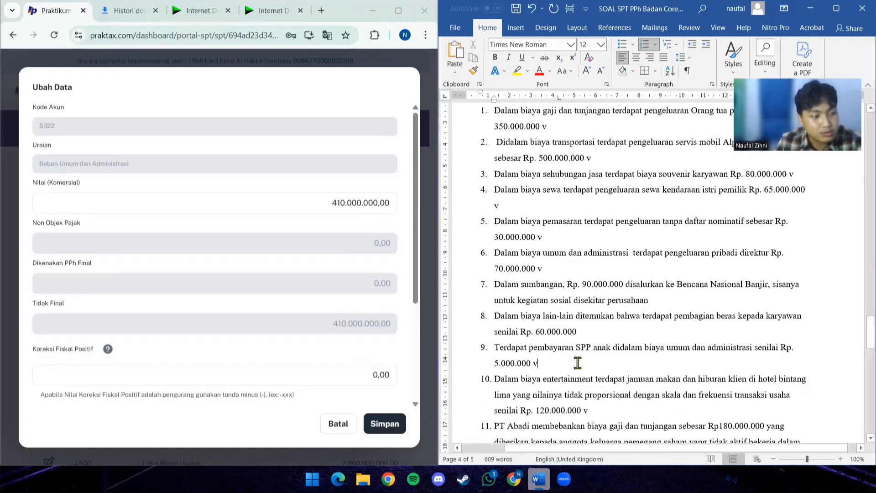
- In PrakTax, set the Koreksi Fiskal Positif of Beban Umum dan Administrasi to -70.000.000 and save the entry
{"action": "left_click", "coordinate": [365, 371]}
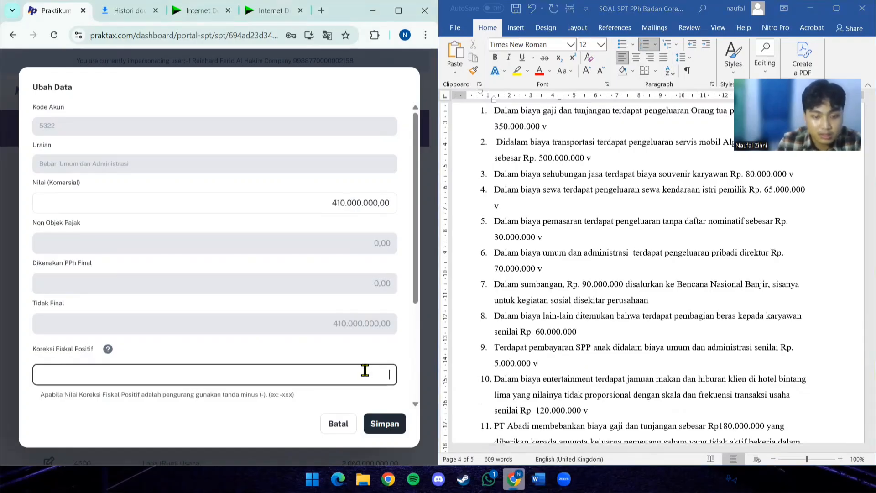
{"action": "type", "text": "-7"}
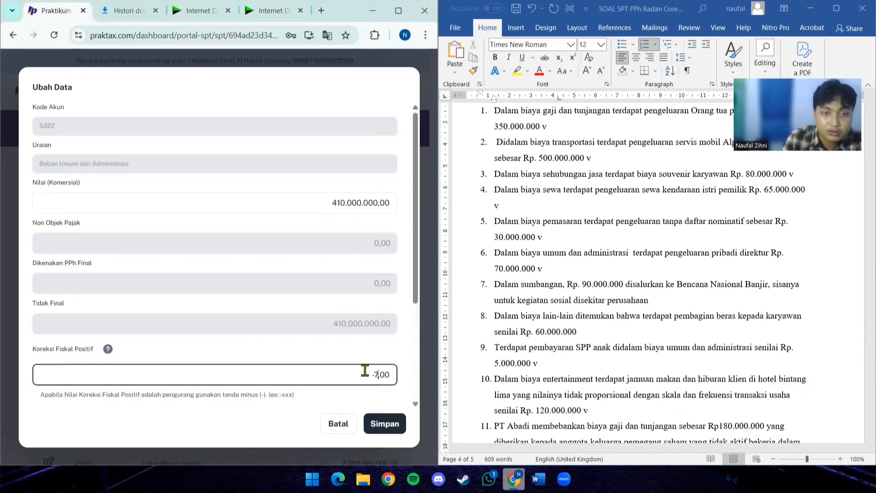
{"action": "type", "text": "0.000.000"}
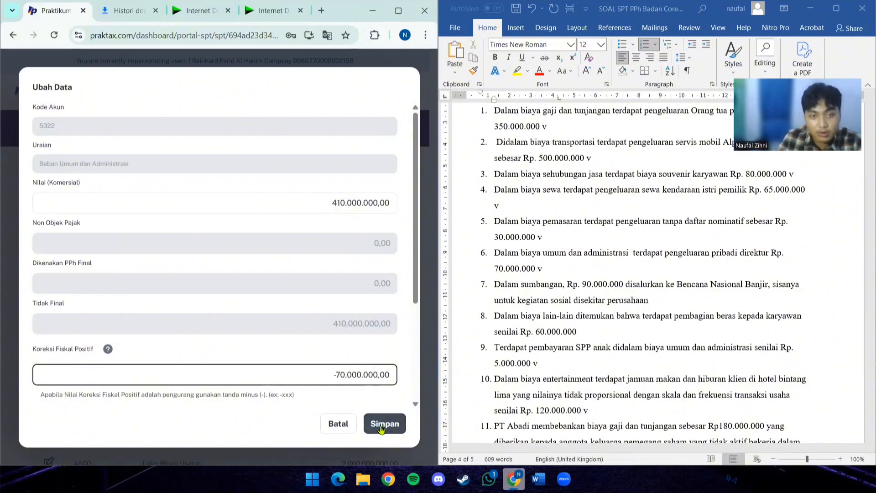
{"action": "left_click", "coordinate": [381, 424]}
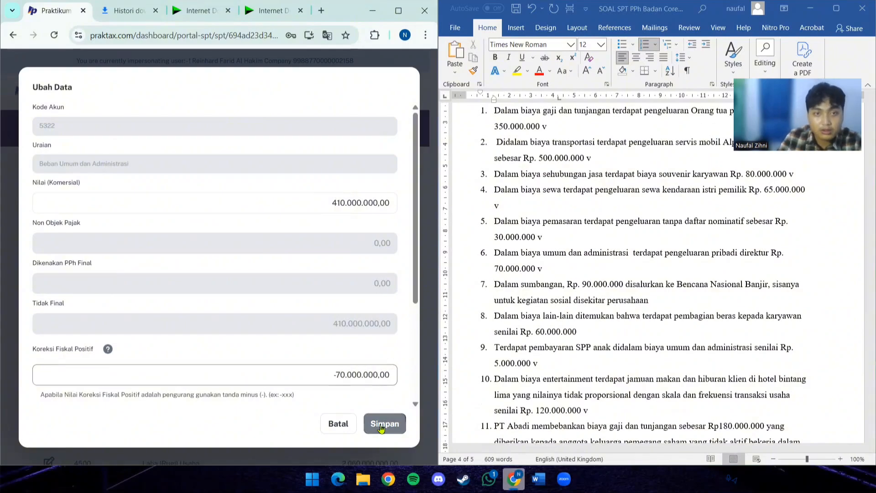
- Enter 180.000.000 from the income statement's Lain-lain line as the commercial value of account 5399 Beban Usaha Lainnya
{"action": "scroll", "coordinate": [556, 309], "scroll_direction": "up", "scroll_amount": 8}
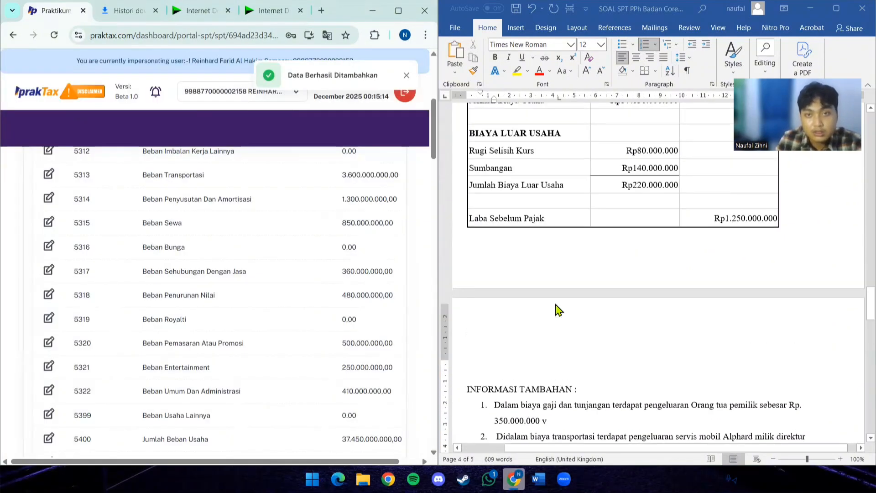
{"action": "scroll", "coordinate": [185, 315], "scroll_direction": "down", "scroll_amount": 3}
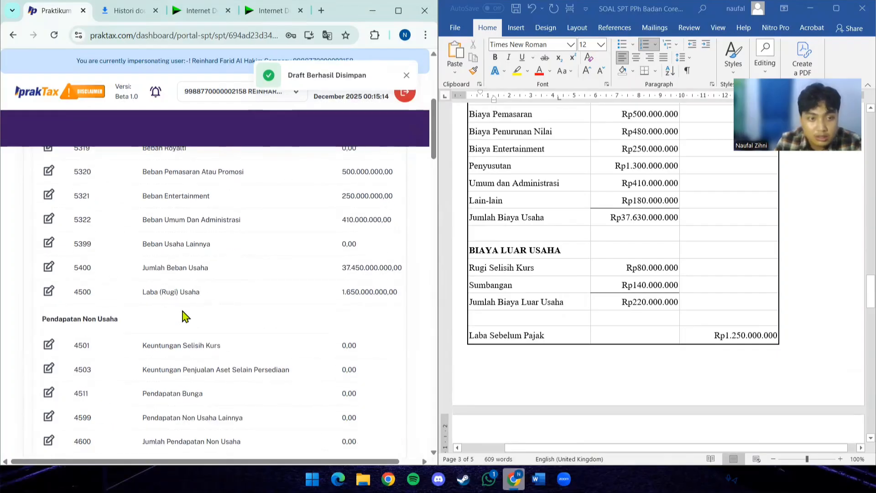
{"action": "left_click", "coordinate": [50, 249]}
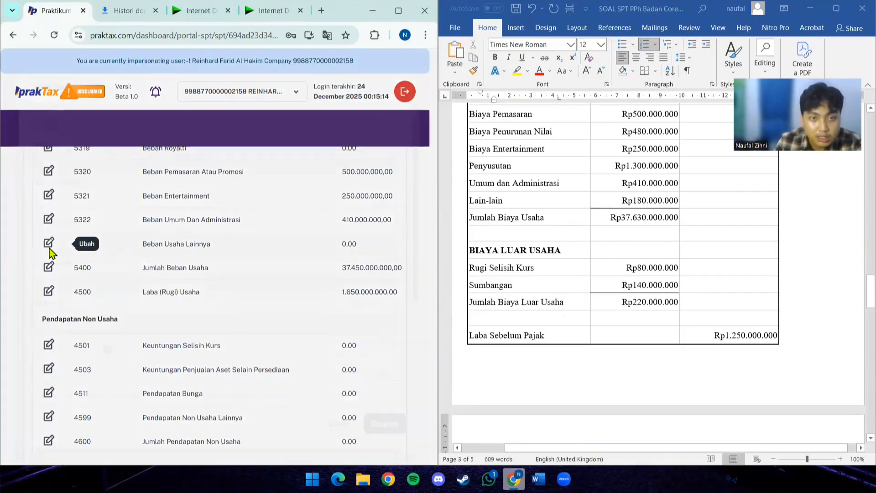
{"action": "left_click", "coordinate": [287, 196]}
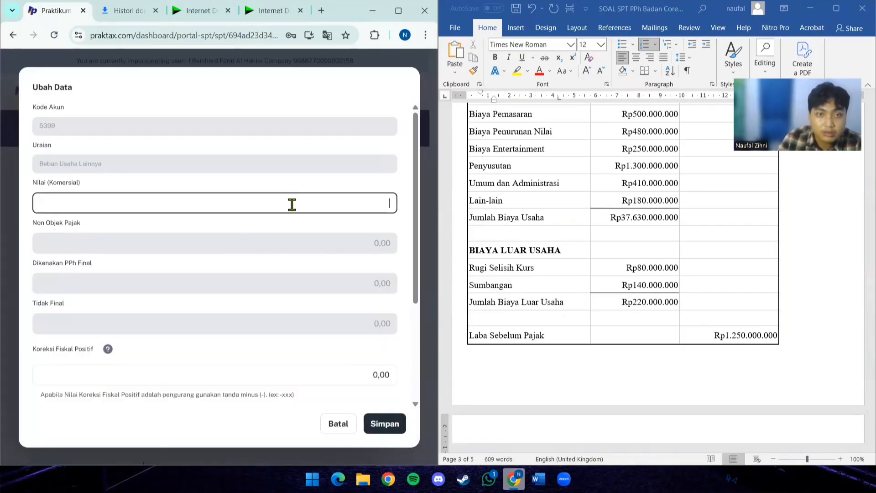
{"action": "type", "text": "1"}
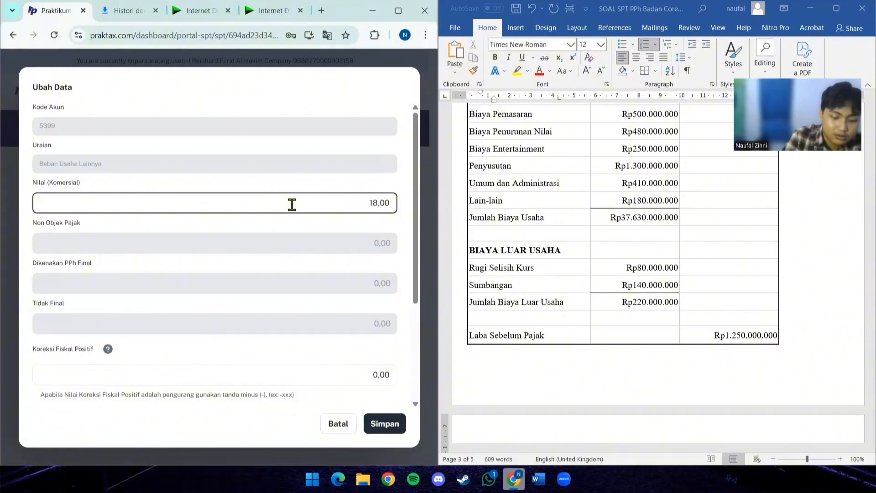
{"action": "type", "text": "80.000.000"}
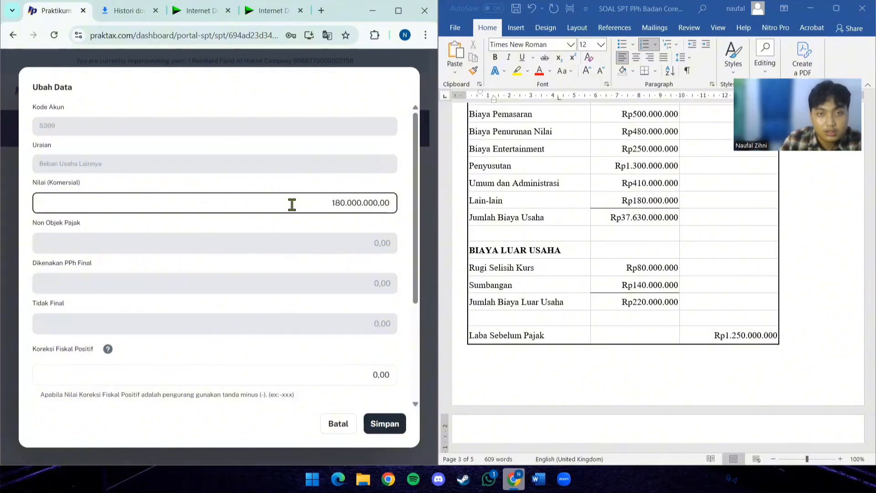
- Mark item 8 of Informasi Tambahan with a "v" in Word, and in PrakTax save Beban Usaha Lainnya with a Koreksi Fiskal Positif of -60.000.000
{"action": "scroll", "coordinate": [548, 251], "scroll_direction": "down", "scroll_amount": 8}
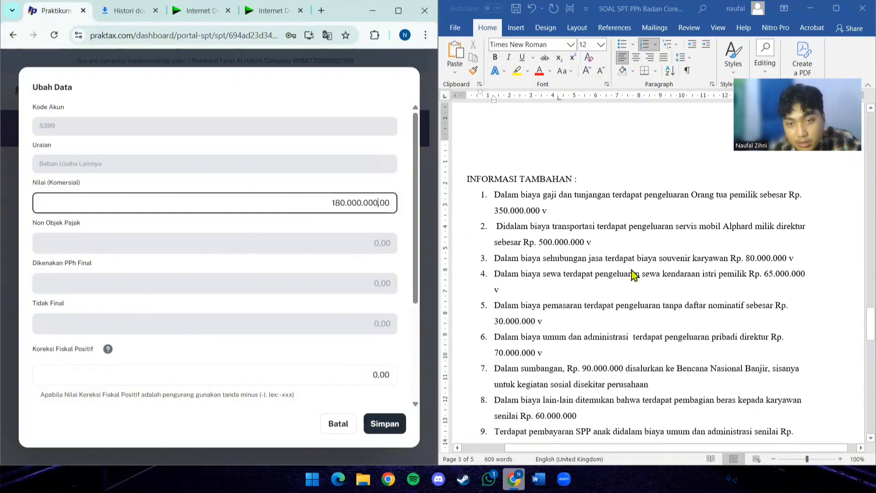
{"action": "scroll", "coordinate": [633, 274], "scroll_direction": "down", "scroll_amount": 4}
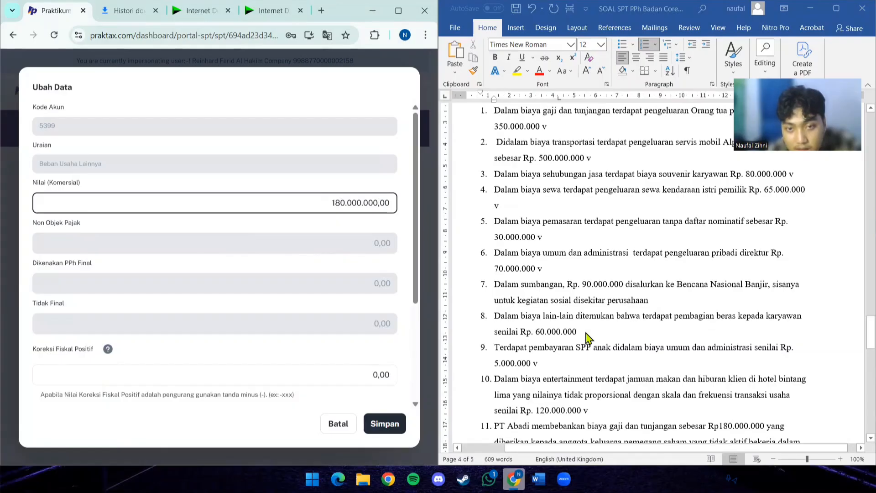
{"action": "left_click", "coordinate": [586, 333]}
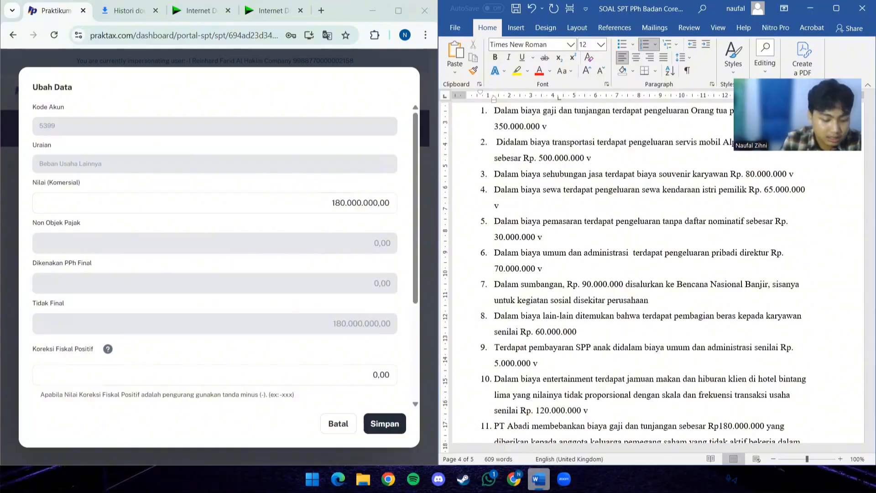
{"action": "left_click", "coordinate": [375, 374]}
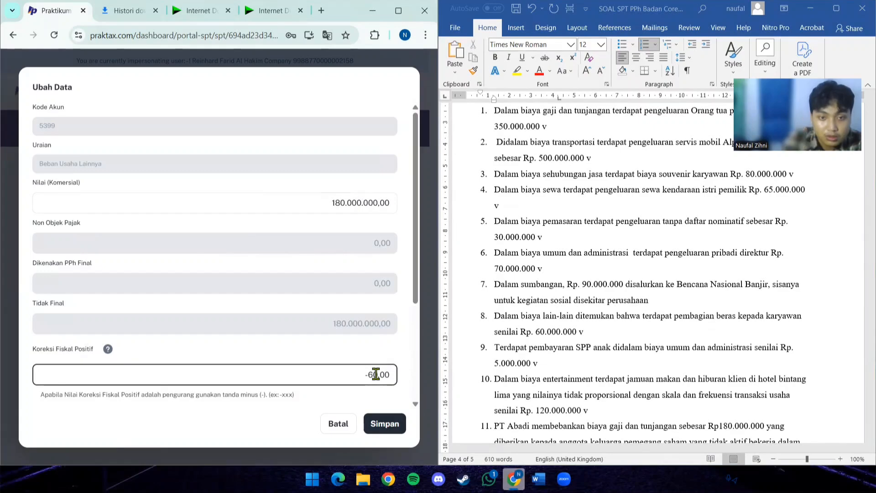
{"action": "type", "text": "-6.000.000"}
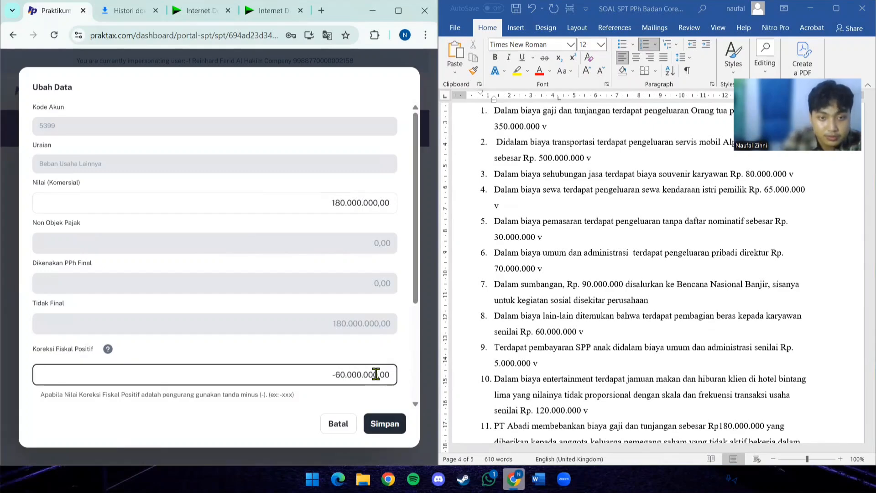
{"action": "scroll", "coordinate": [525, 370], "scroll_direction": "down", "scroll_amount": 3}
{"action": "scroll", "coordinate": [582, 366], "scroll_direction": "down", "scroll_amount": 2}
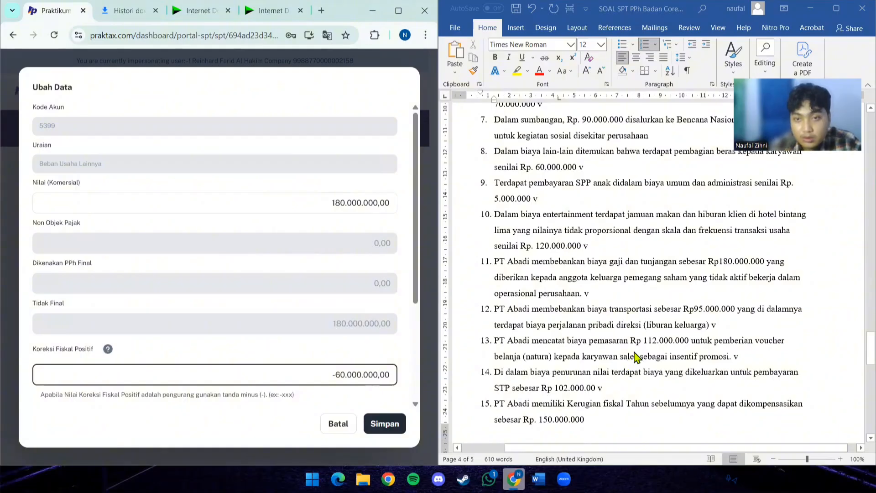
{"action": "scroll", "coordinate": [637, 357], "scroll_direction": "up", "scroll_amount": 1}
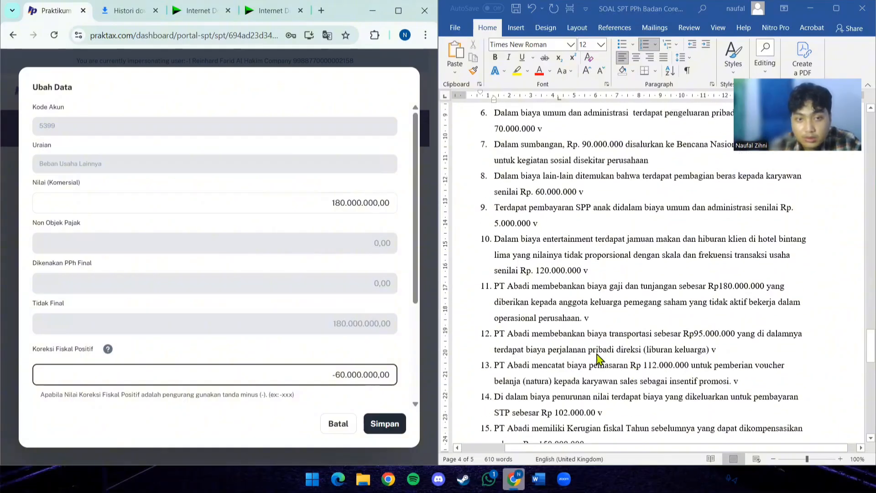
{"action": "left_click", "coordinate": [392, 431]}
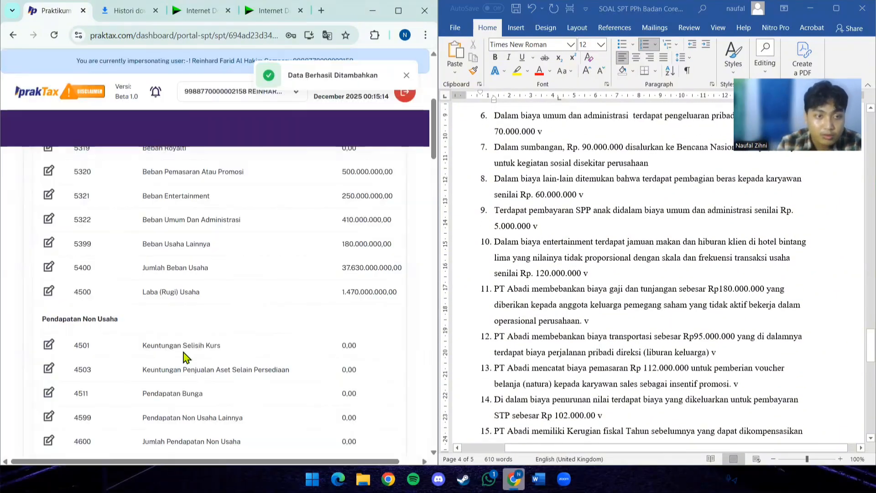
- Enter 80.000.000 from the income statement's Rugi Selisih Kurs line as the commercial value of account 5421 Kerugian Selisih Kurs and save
{"action": "scroll", "coordinate": [187, 342], "scroll_direction": "down", "scroll_amount": 3}
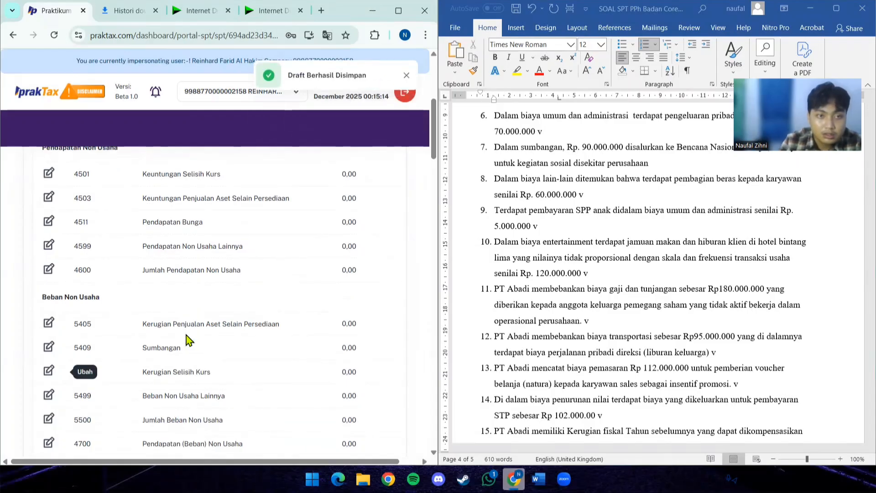
{"action": "scroll", "coordinate": [557, 296], "scroll_direction": "down", "scroll_amount": 2}
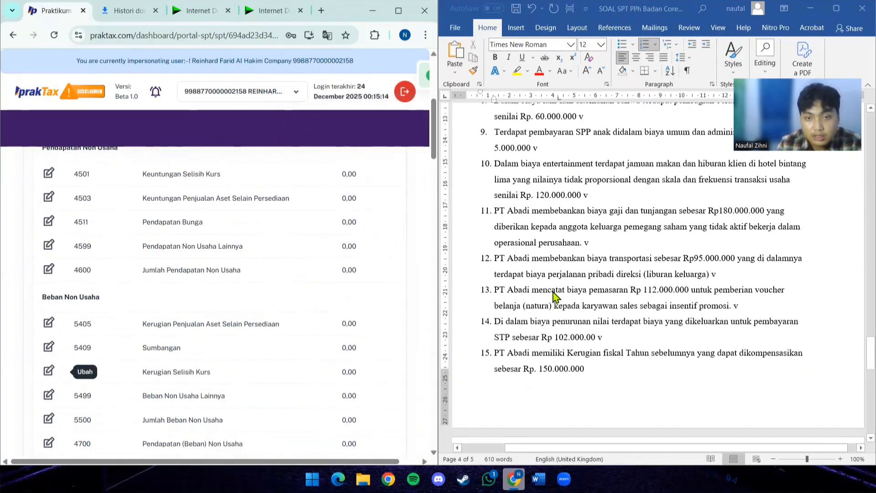
{"action": "scroll", "coordinate": [560, 292], "scroll_direction": "up", "scroll_amount": 3}
{"action": "scroll", "coordinate": [559, 292], "scroll_direction": "up", "scroll_amount": 10}
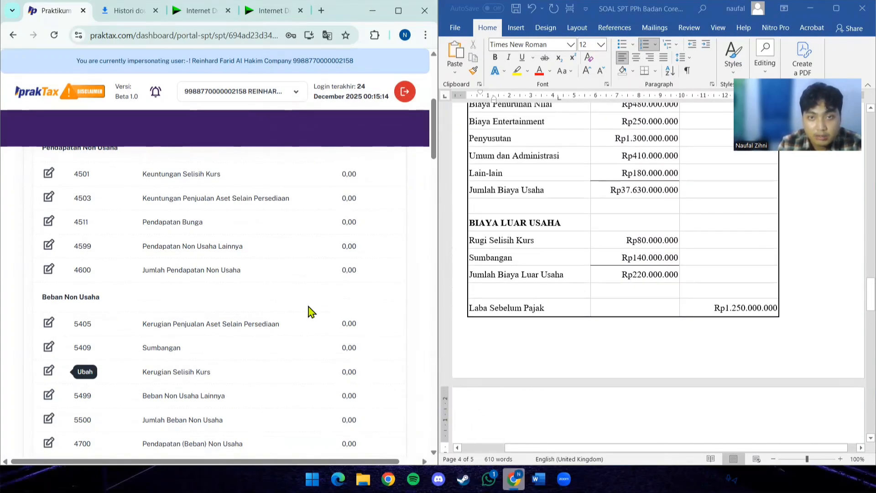
{"action": "scroll", "coordinate": [164, 300], "scroll_direction": "down", "scroll_amount": 1}
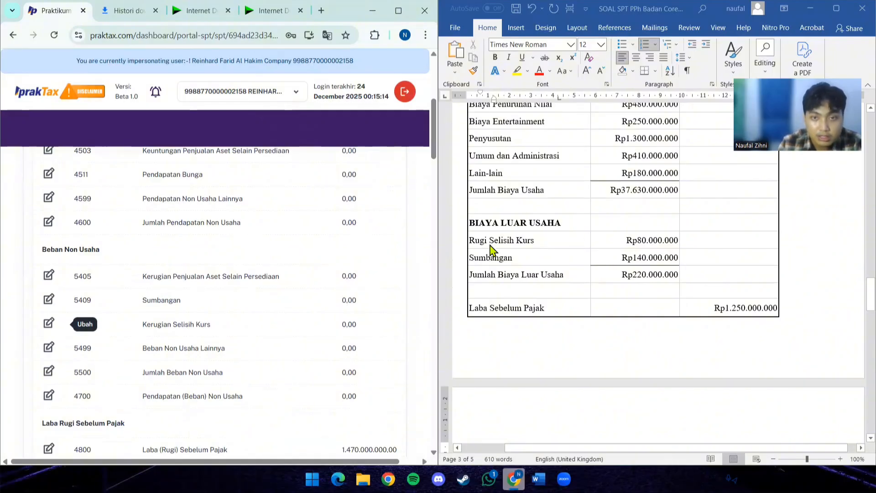
{"action": "left_click", "coordinate": [55, 325]}
{"action": "left_click", "coordinate": [189, 208]}
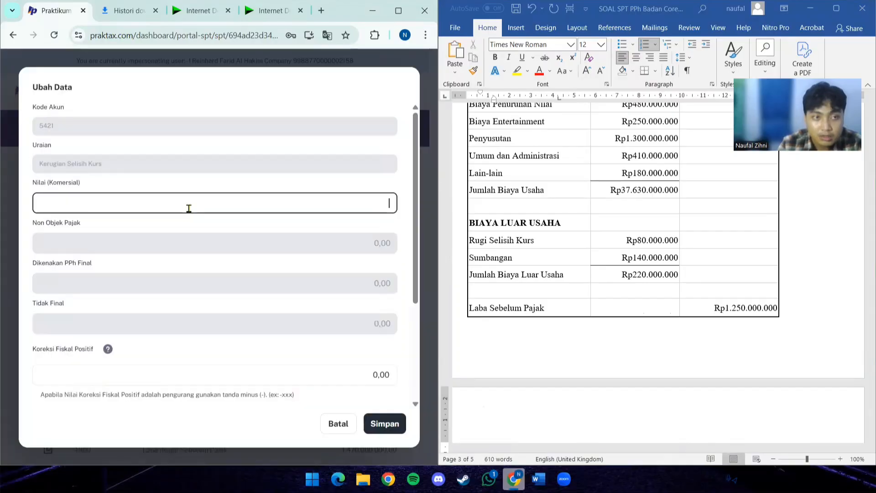
{"action": "type", "text": "800"}
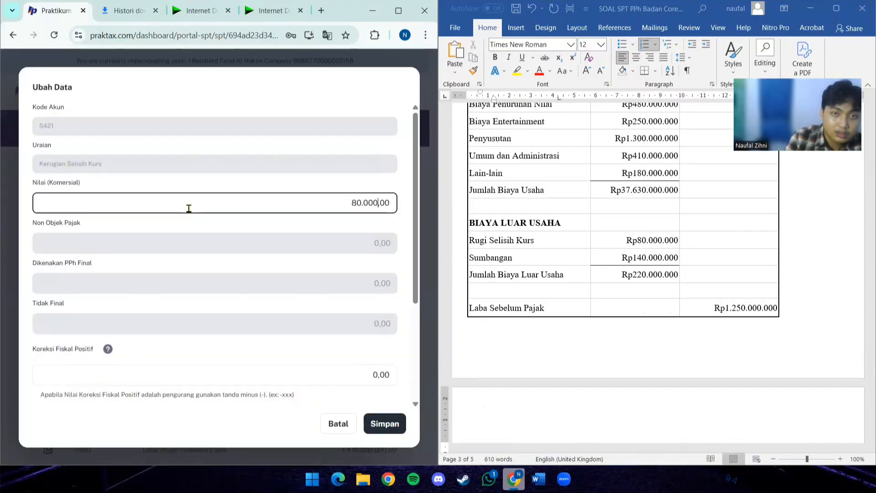
{"action": "left_click", "coordinate": [388, 423]}
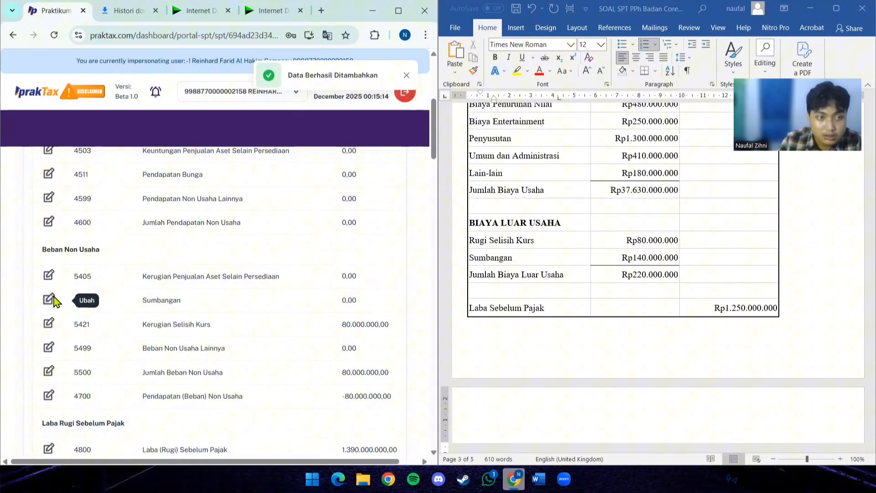
- Enter 140.000.000 from the income statement's Sumbangan line as the commercial value of account 5409 Sumbangan
{"action": "left_click", "coordinate": [49, 300]}
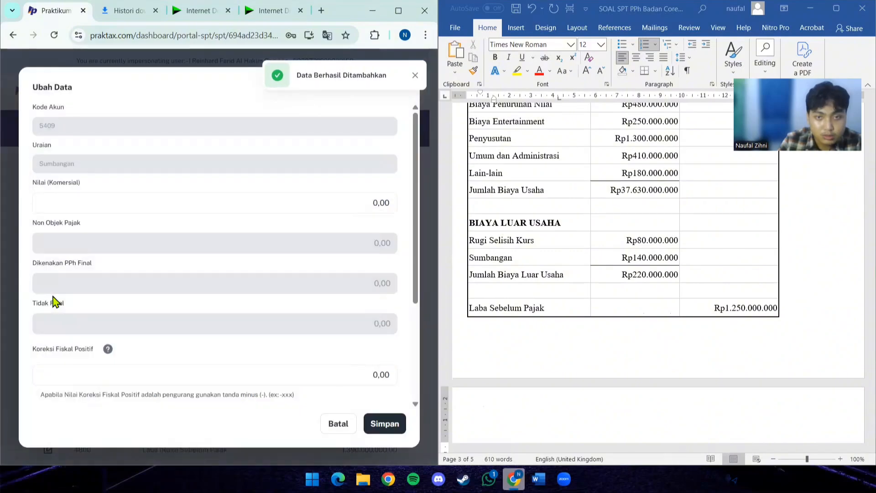
{"action": "left_click", "coordinate": [297, 204]}
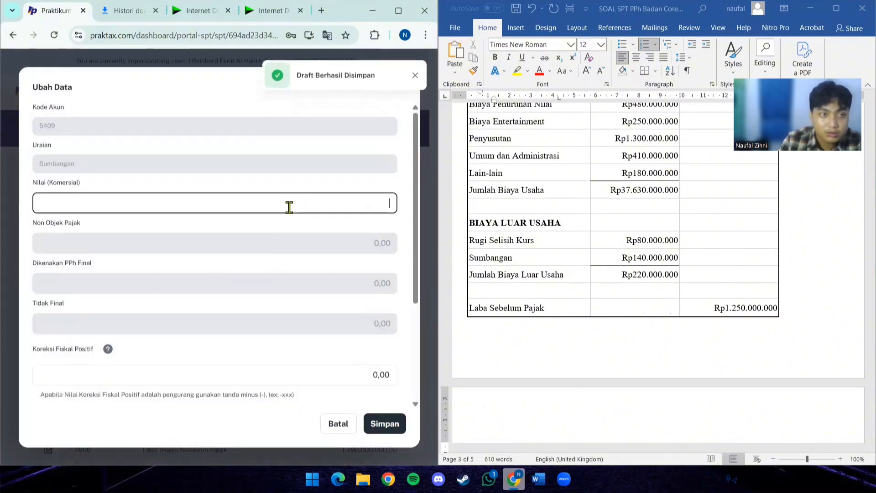
{"action": "type", "text": "14"}
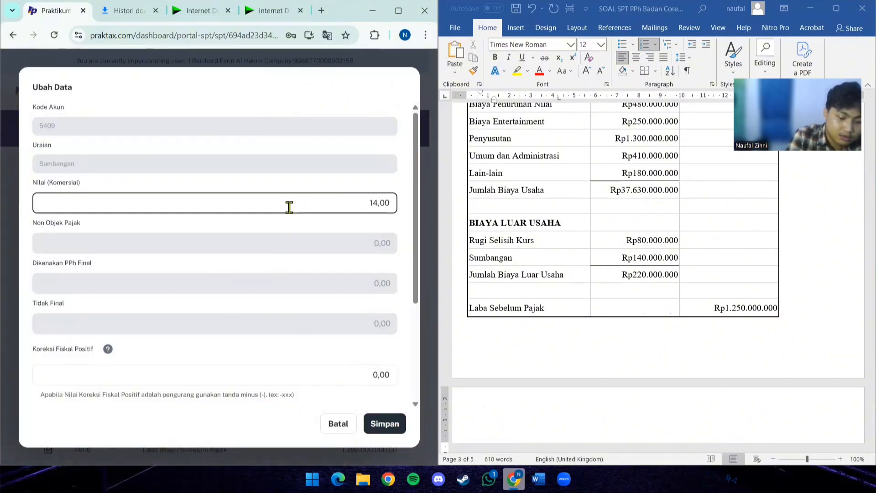
{"action": "type", "text": "0.000.000"}
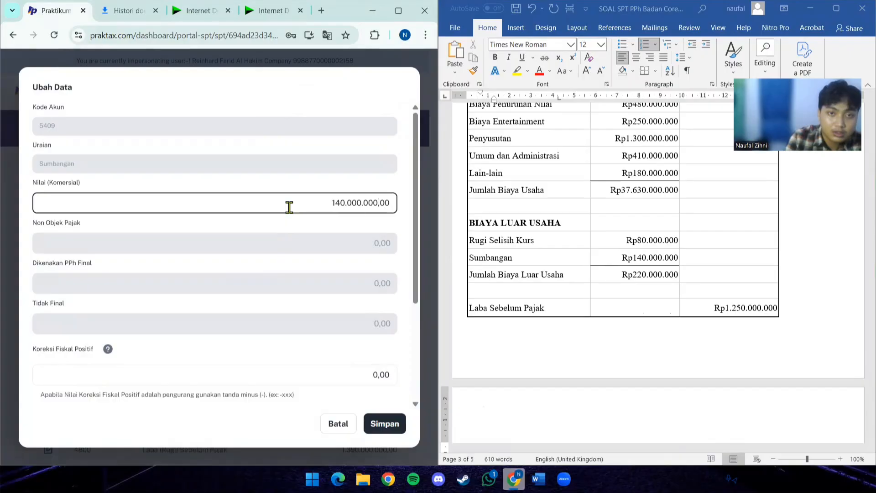
- In Word, mark item 7 of Informasi Tambahan, about the donations, with a "v"
{"action": "scroll", "coordinate": [311, 280], "scroll_direction": "down", "scroll_amount": 1}
{"action": "scroll", "coordinate": [588, 282], "scroll_direction": "down", "scroll_amount": 9}
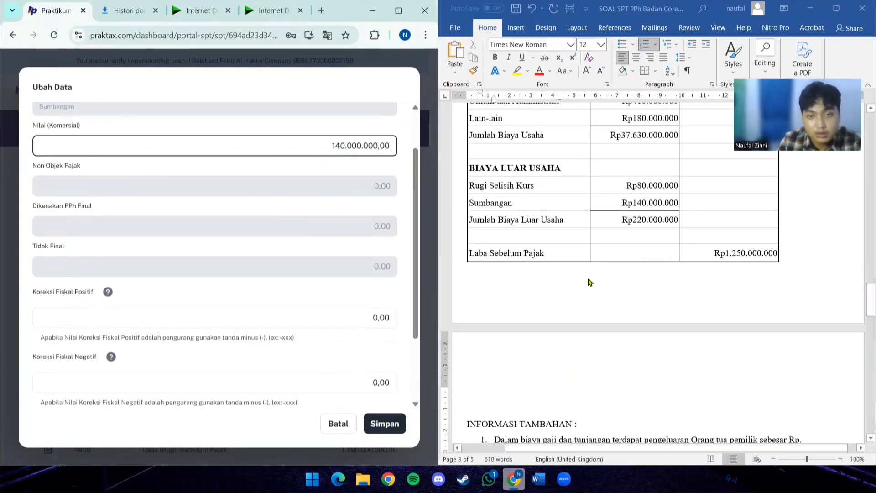
{"action": "scroll", "coordinate": [588, 281], "scroll_direction": "down", "scroll_amount": 3}
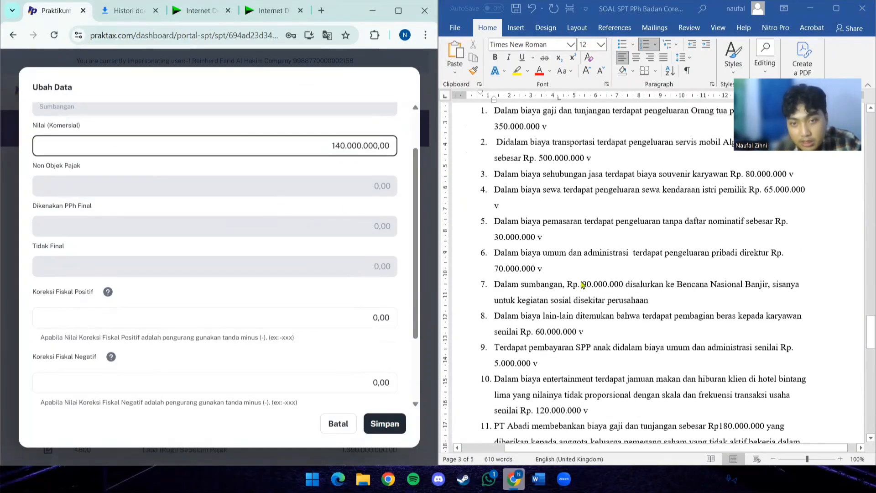
{"action": "left_click", "coordinate": [667, 307]}
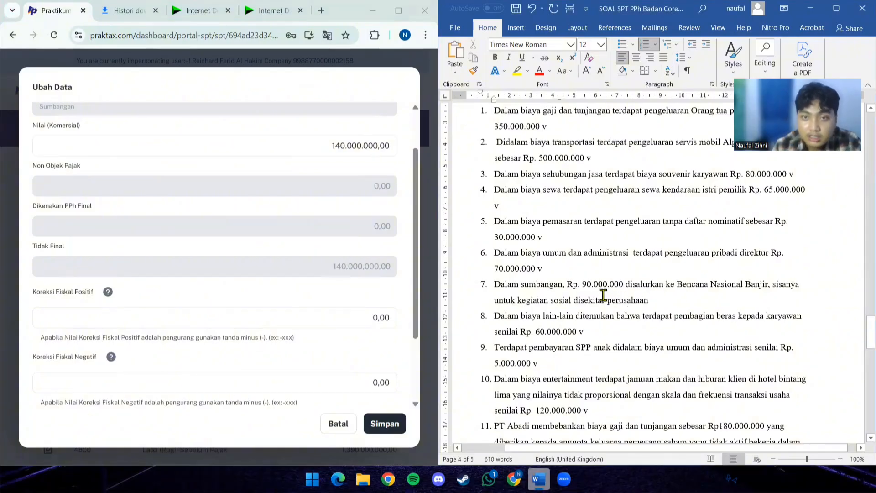
{"action": "left_click", "coordinate": [687, 299]}
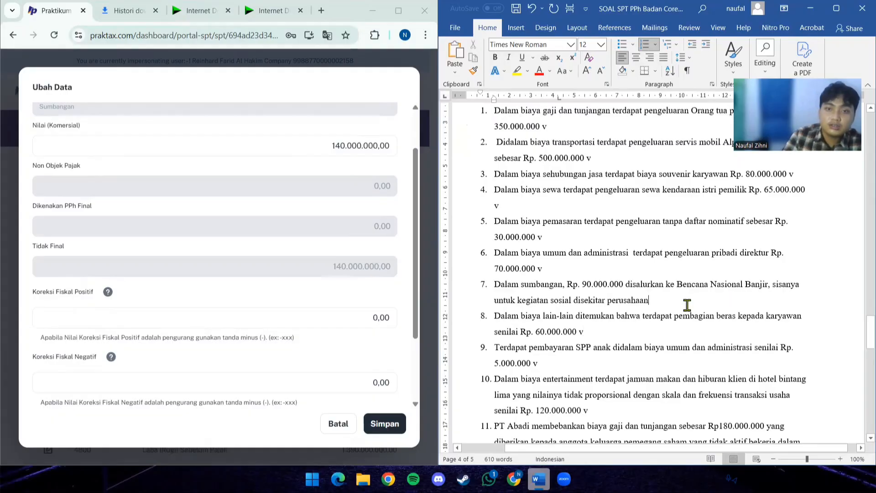
{"action": "type", "text": "v"}
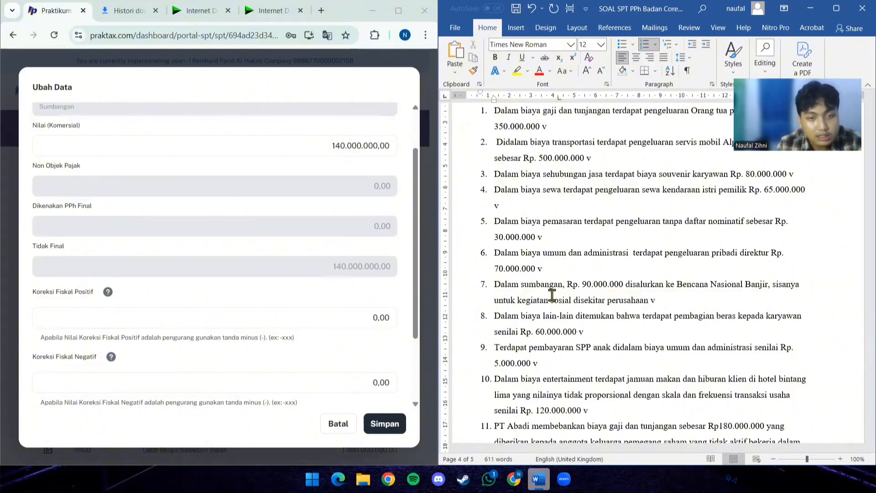
- In PrakTax, set the Koreksi Fiskal Positif of Sumbangan to -50.000.000 and save the entry
{"action": "left_click", "coordinate": [379, 317]}
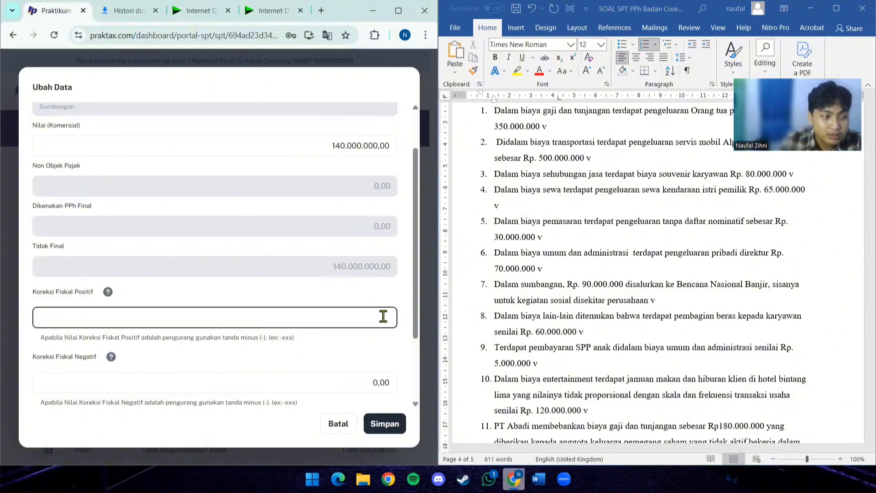
{"action": "type", "text": "50."}
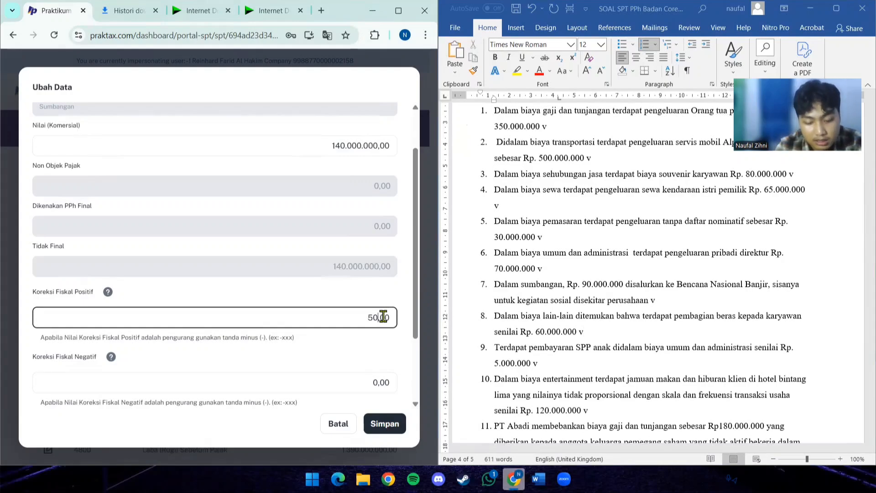
{"action": "type", "text": "000.000"}
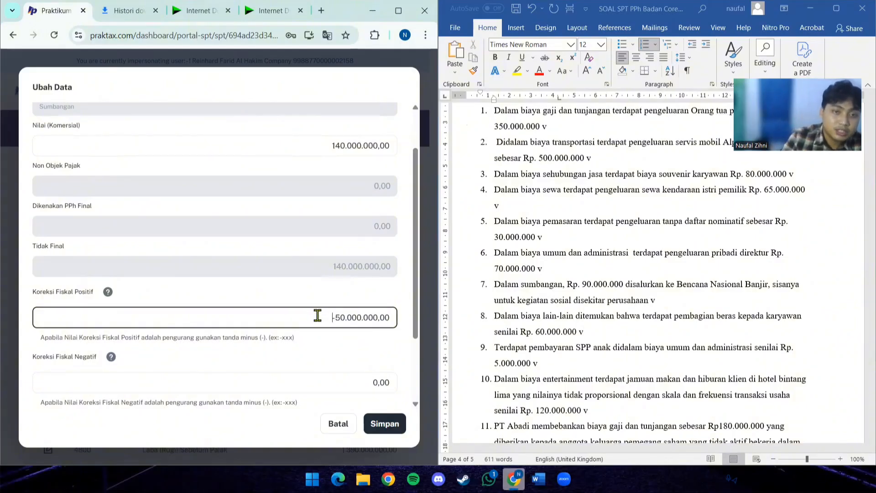
{"action": "left_click", "coordinate": [363, 317]}
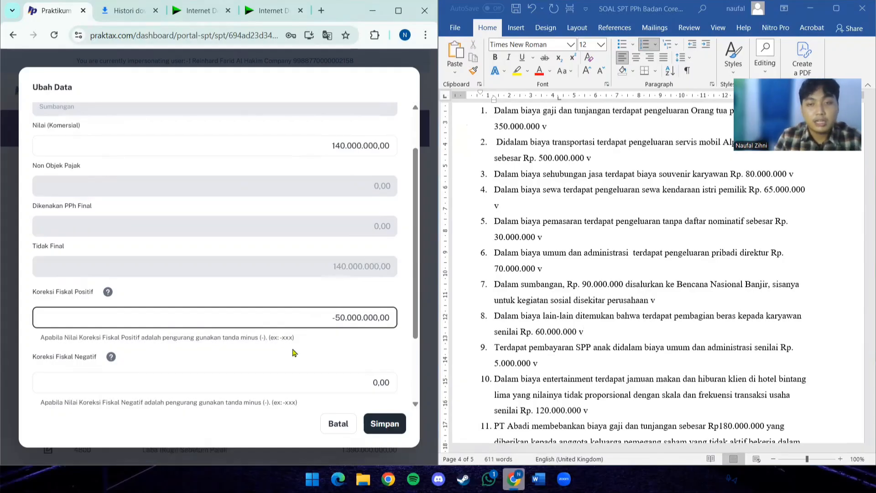
{"action": "left_click", "coordinate": [391, 421]}
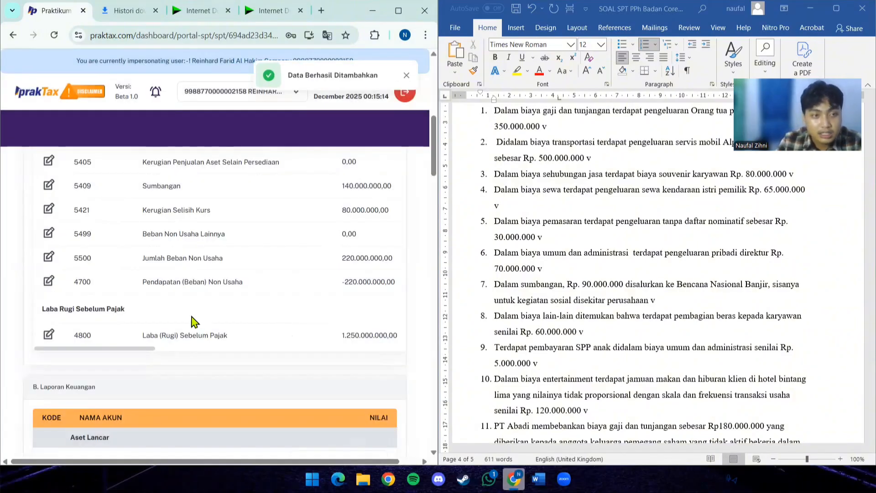
- Save the changes to the whole attachment below the Laporan Keuangan section
{"action": "scroll", "coordinate": [219, 305], "scroll_direction": "down", "scroll_amount": 1}
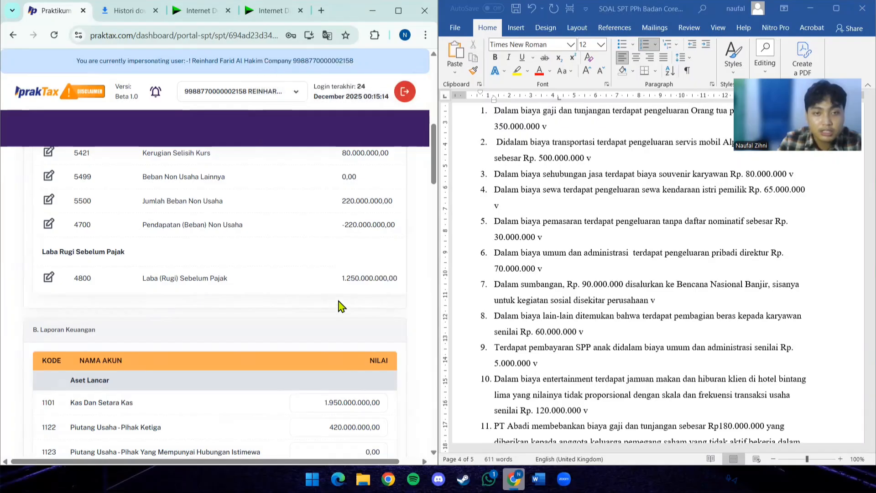
{"action": "scroll", "coordinate": [379, 278], "scroll_direction": "down", "scroll_amount": 7}
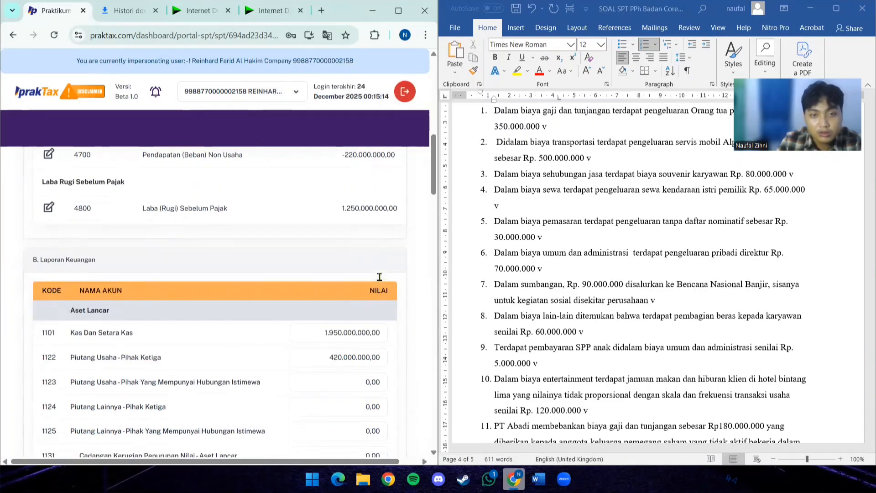
{"action": "scroll", "coordinate": [102, 317], "scroll_direction": "down", "scroll_amount": 20}
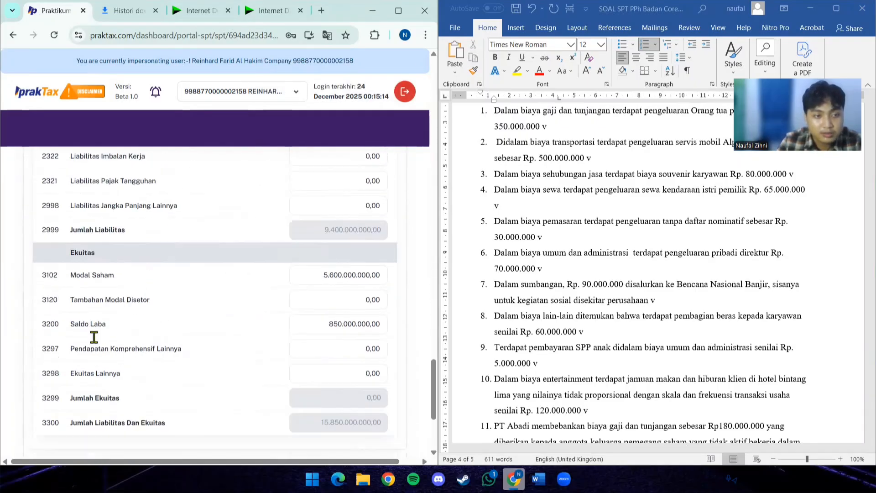
{"action": "left_click", "coordinate": [65, 294]}
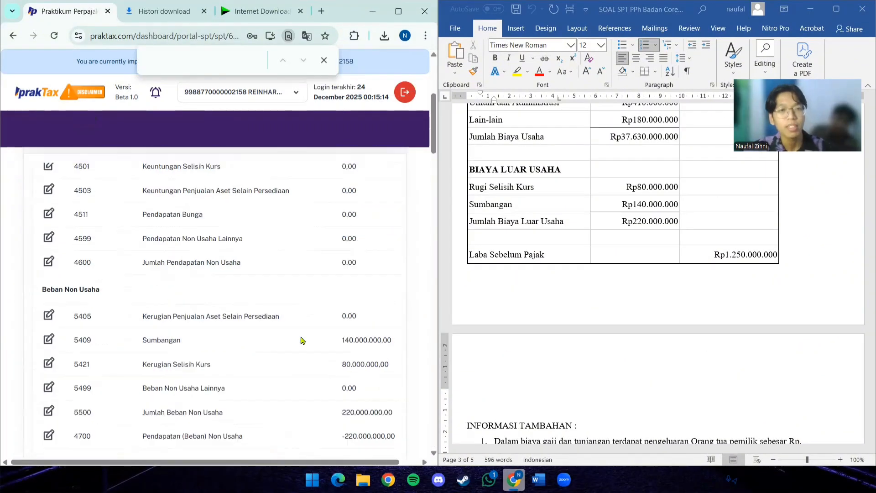
- Enter 850.000.000 from the Kas line of PT Abadi's Laporan Posisi Keuangan as the value of account 1101 Kas Dan Setara Kas
{"action": "scroll", "coordinate": [301, 340], "scroll_direction": "down", "scroll_amount": 7}
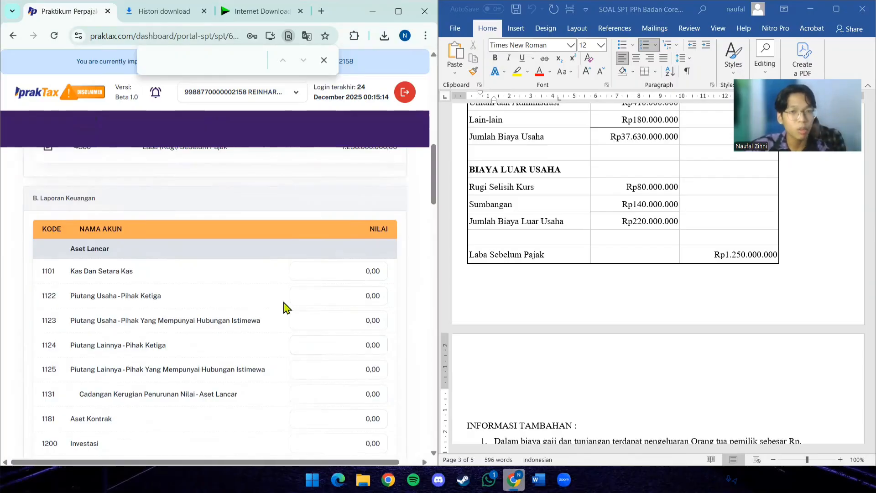
{"action": "scroll", "coordinate": [653, 226], "scroll_direction": "down", "scroll_amount": 4}
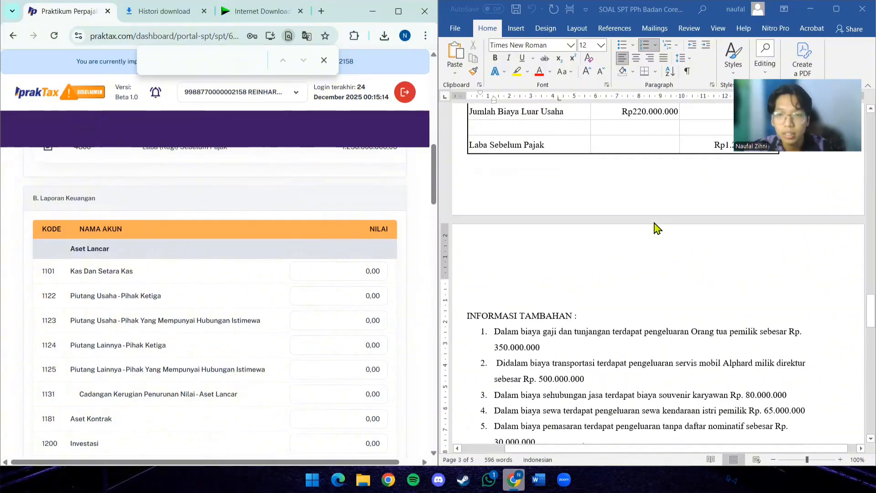
{"action": "scroll", "coordinate": [654, 223], "scroll_direction": "up", "scroll_amount": 5}
{"action": "scroll", "coordinate": [654, 223], "scroll_direction": "up", "scroll_amount": 15}
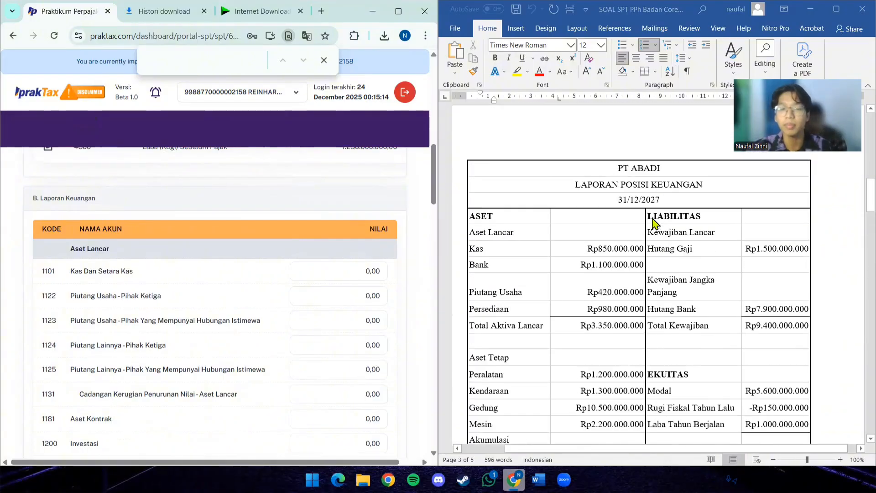
{"action": "scroll", "coordinate": [655, 223], "scroll_direction": "down", "scroll_amount": 10}
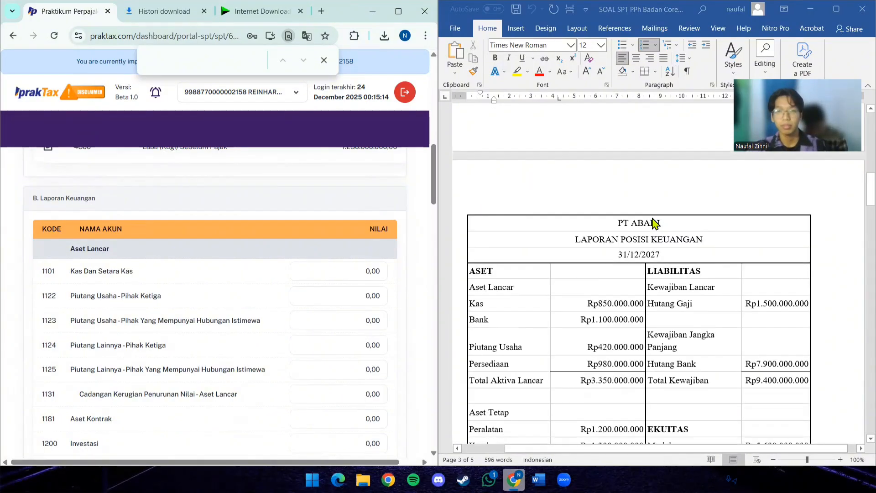
{"action": "scroll", "coordinate": [656, 224], "scroll_direction": "down", "scroll_amount": 1}
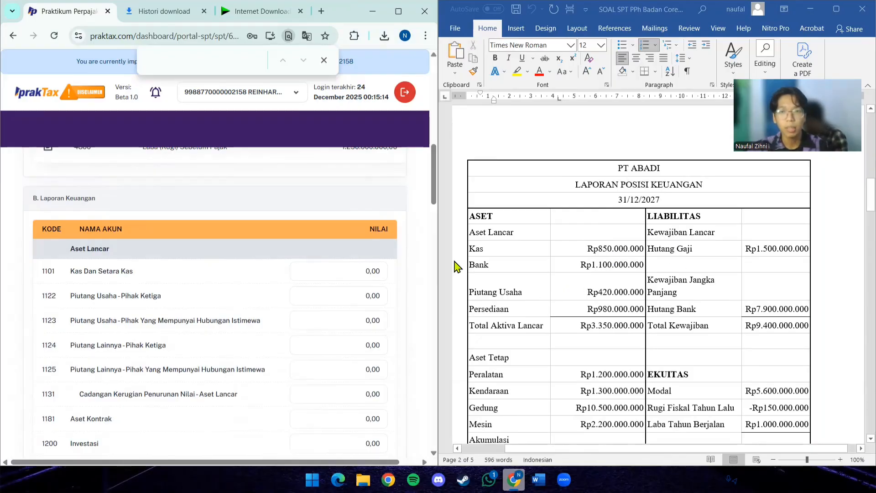
{"action": "left_click", "coordinate": [359, 279]}
{"action": "left_click", "coordinate": [351, 274]}
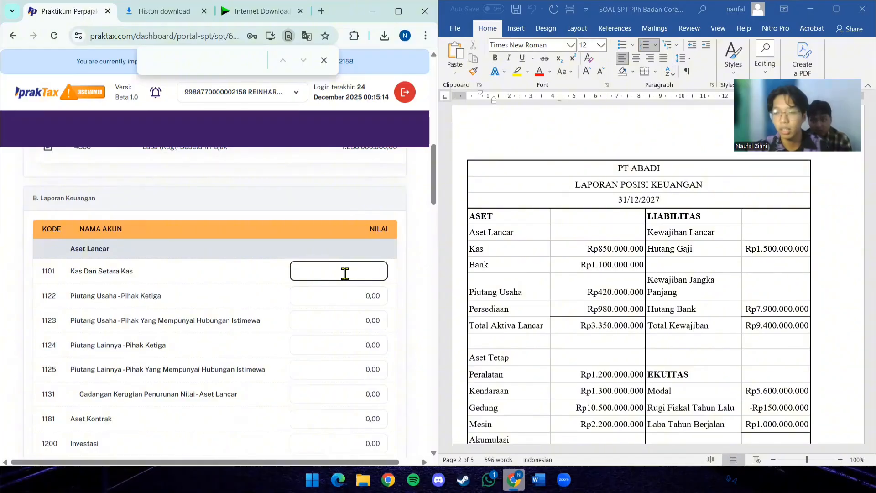
{"action": "type", "text": "850."}
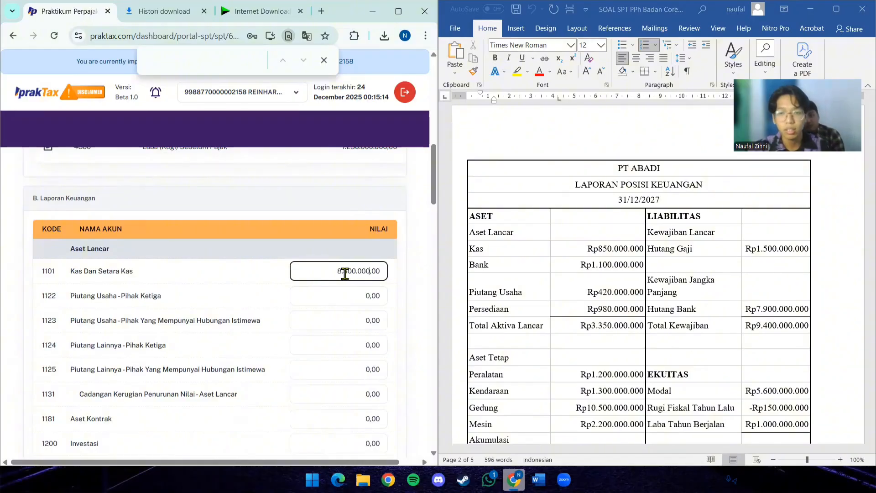
{"action": "type", "text": "000.000"}
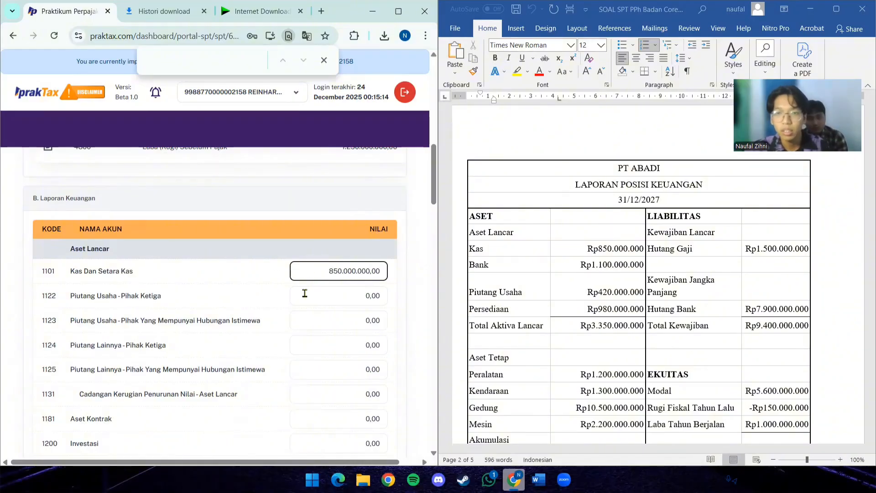
{"action": "scroll", "coordinate": [284, 315], "scroll_direction": "down", "scroll_amount": 3}
{"action": "scroll", "coordinate": [284, 314], "scroll_direction": "down", "scroll_amount": 4}
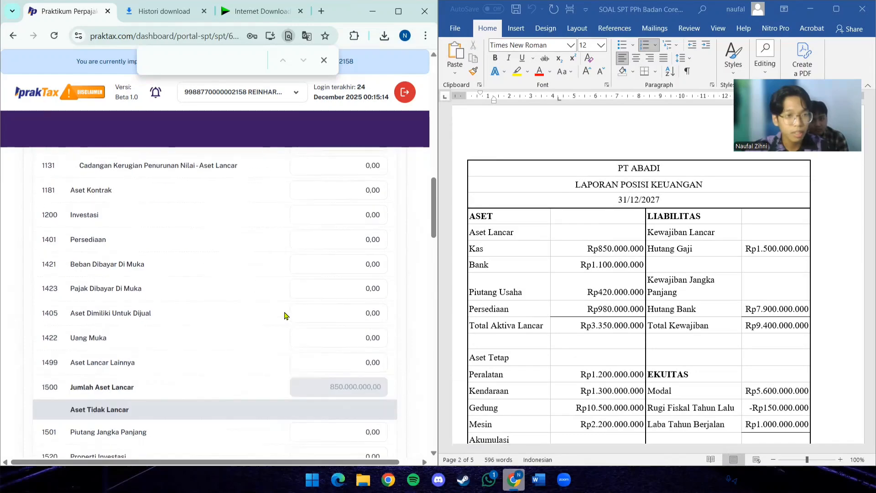
{"action": "scroll", "coordinate": [285, 315], "scroll_direction": "up", "scroll_amount": 5}
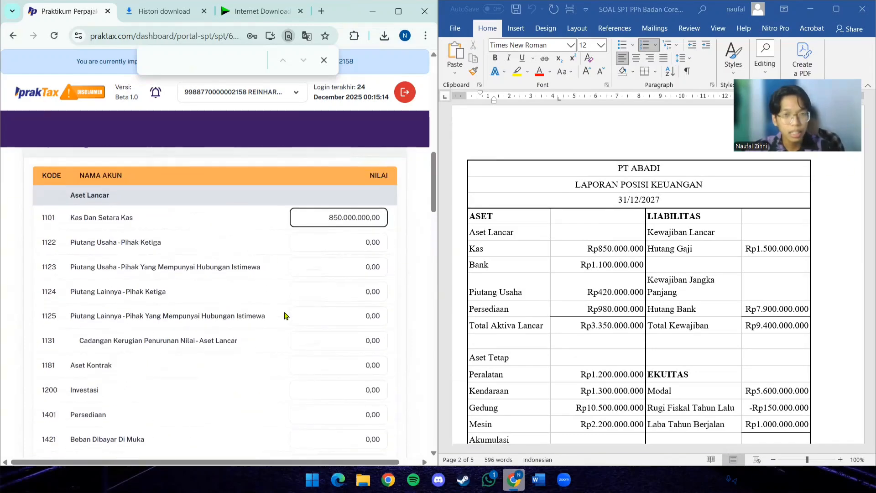
- Replace the value of account 1101 Kas Dan Setara Kas with 1.950.000.000, the sum of the Kas and Bank lines
{"action": "left_click", "coordinate": [329, 271]}
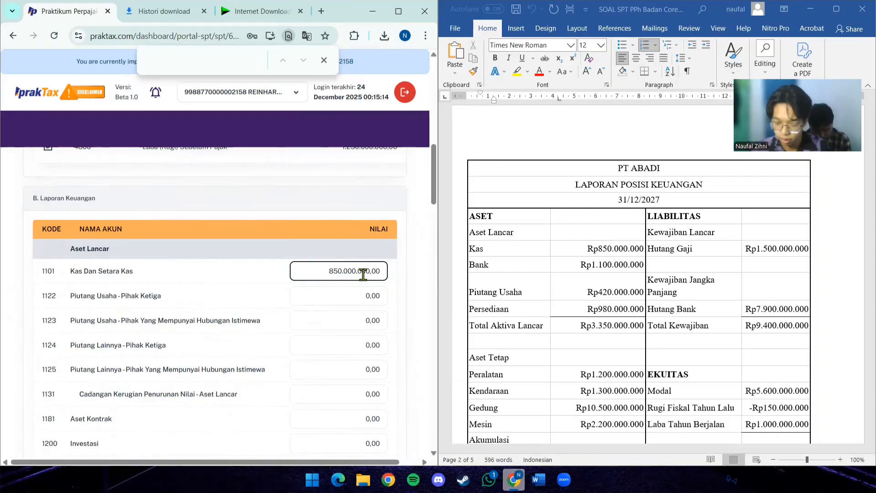
{"action": "key", "text": "Right"}
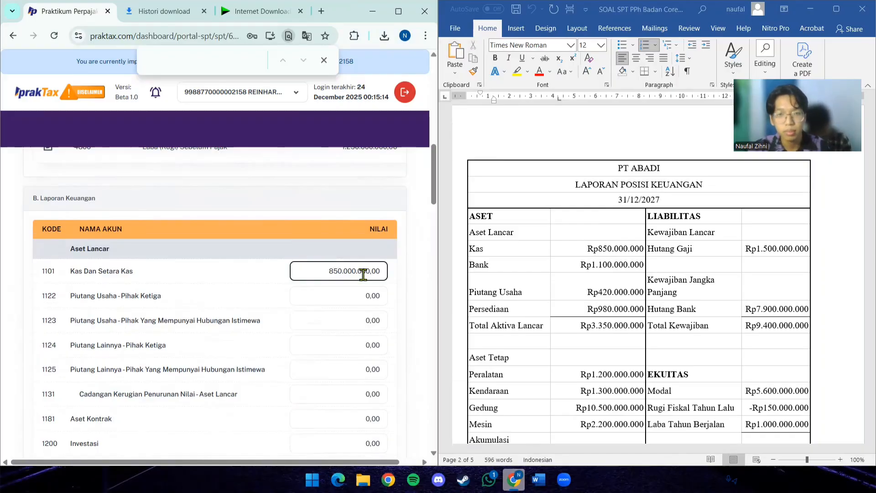
{"action": "key", "text": "BackSpace"}
{"action": "key", "text": "BackSpace"}
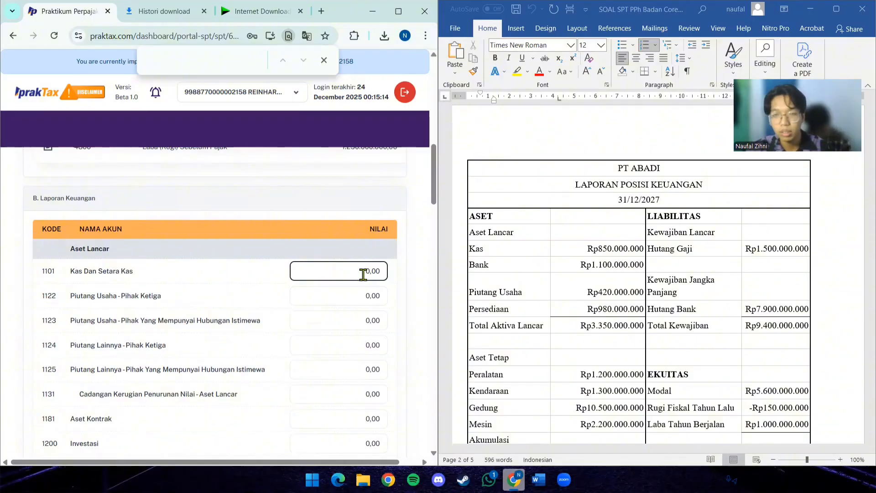
{"action": "key", "text": "BackSpace"}
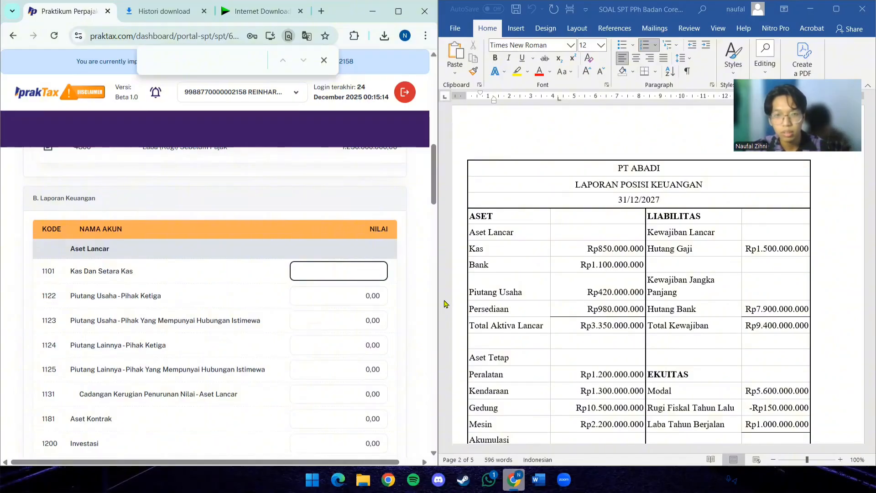
{"action": "type", "text": "1."}
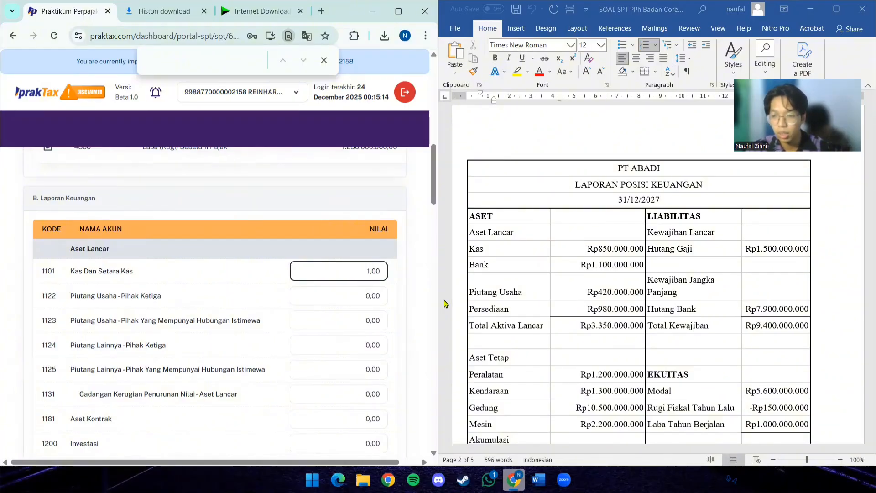
{"action": "type", "text": "9"}
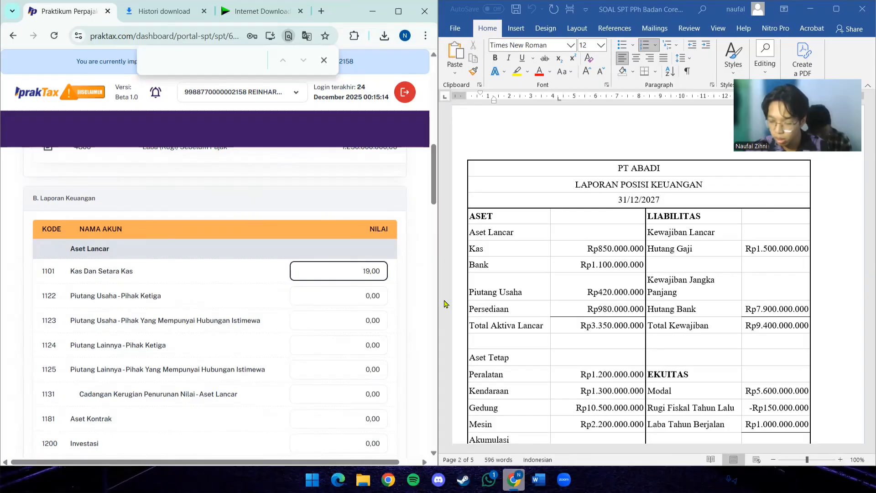
{"action": "type", "text": "50.00"}
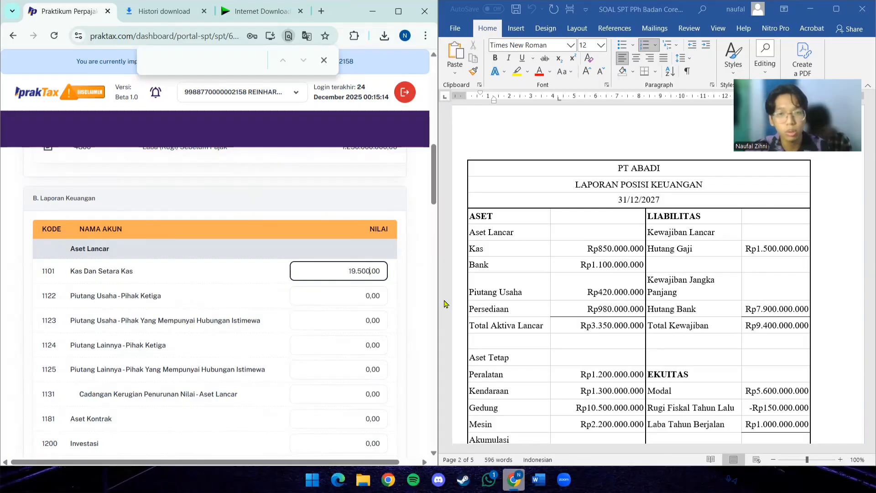
{"action": "type", "text": "0.000"}
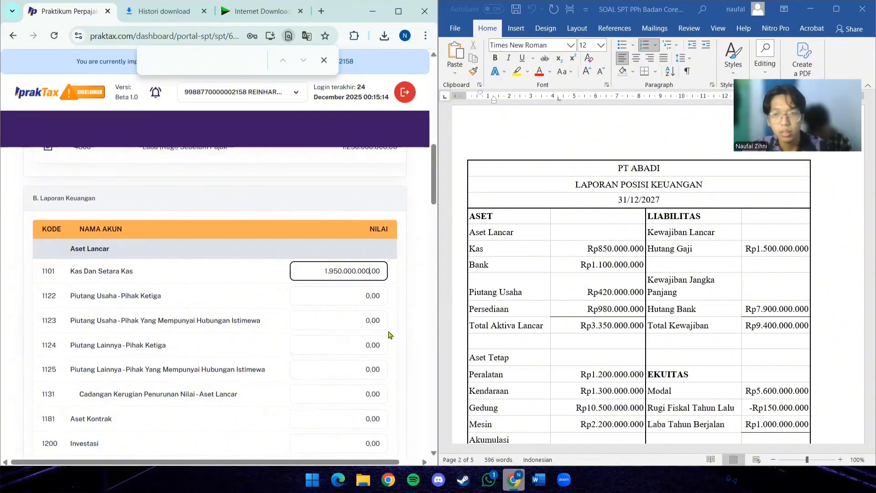
- Enter 420.000.000 from the Piutang Usaha line as the value of account 1122 Piutang Usaha - Pihak Ketiga
{"action": "scroll", "coordinate": [379, 338], "scroll_direction": "down", "scroll_amount": 1}
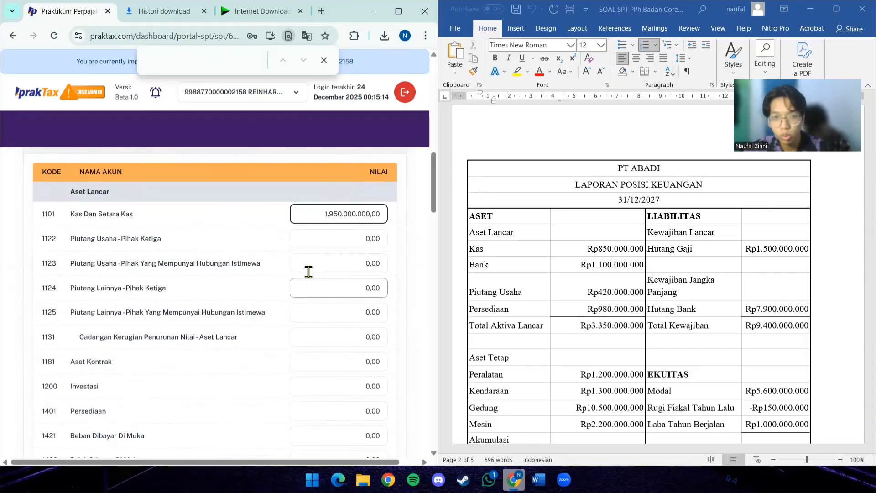
{"action": "left_click", "coordinate": [347, 241]}
{"action": "type", "text": "420.0"}
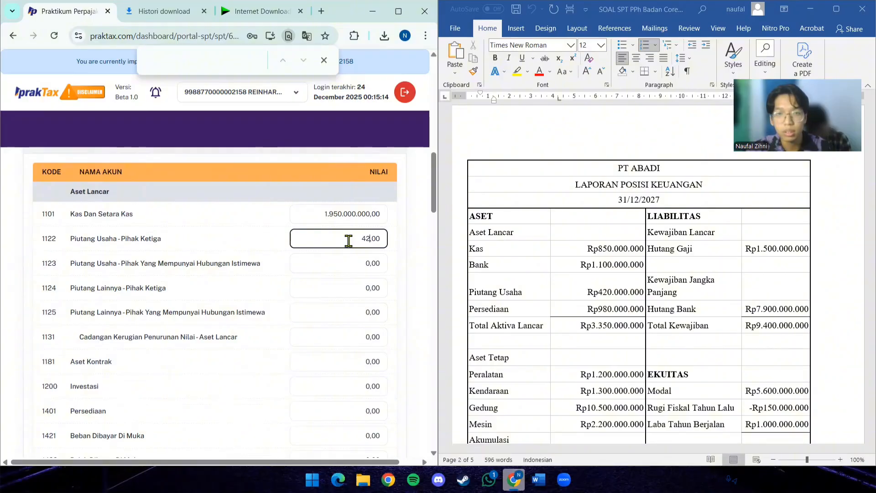
{"action": "type", "text": "00"}
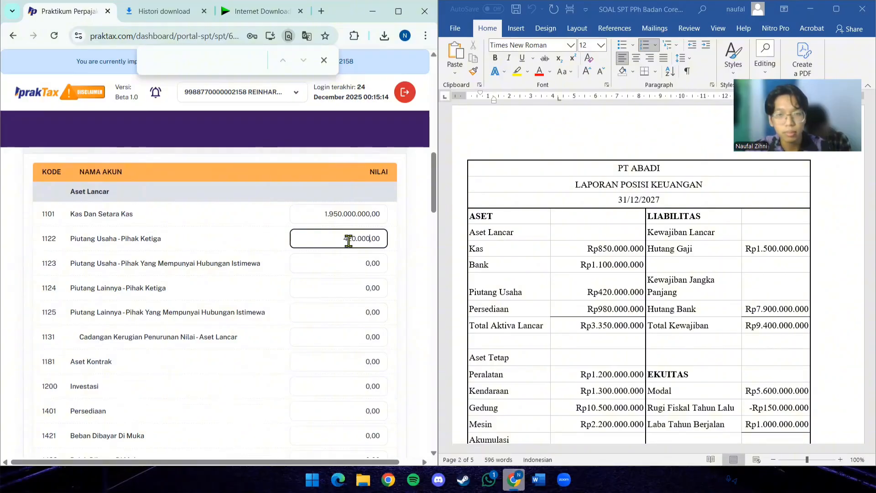
{"action": "type", "text": ".000"}
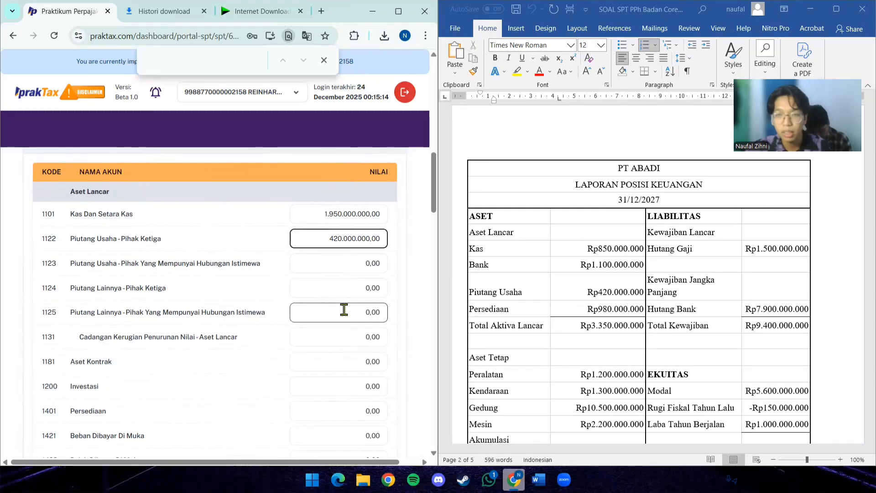
- Enter 980.000.000 from the Persediaan line as the value of account 1401 Persediaan
{"action": "scroll", "coordinate": [310, 310], "scroll_direction": "down", "scroll_amount": 3}
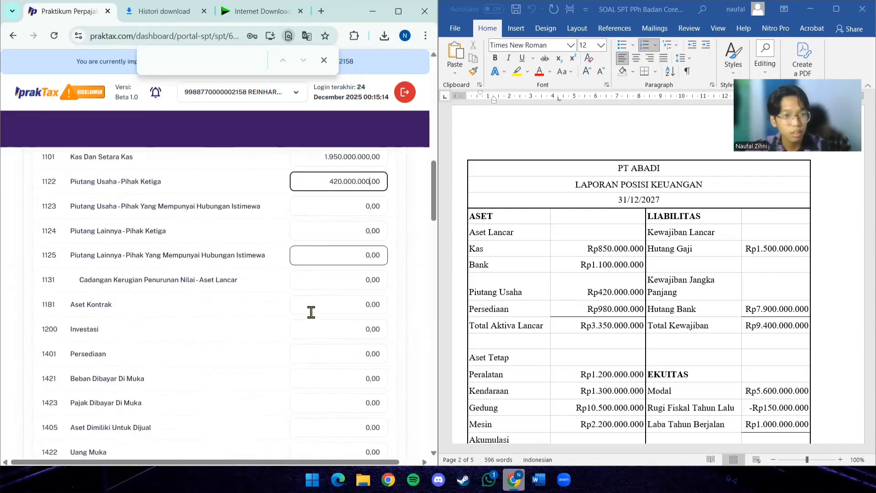
{"action": "left_click", "coordinate": [353, 295]}
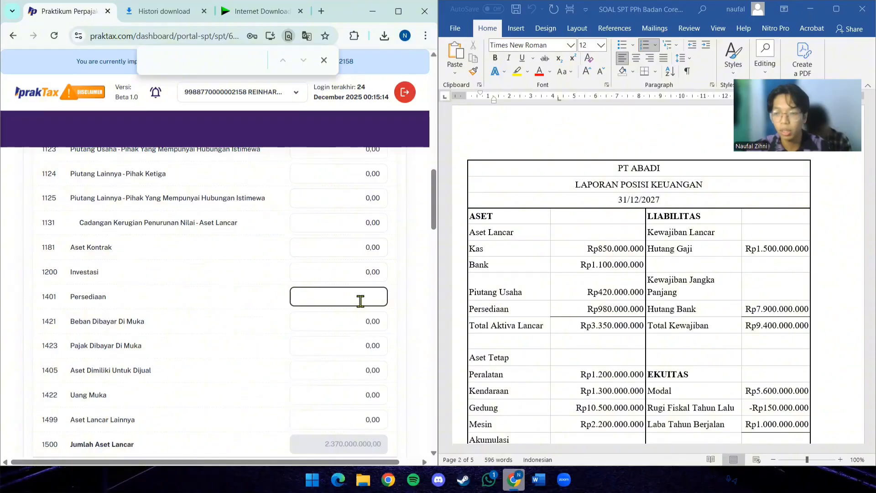
{"action": "type", "text": "980.000.00"}
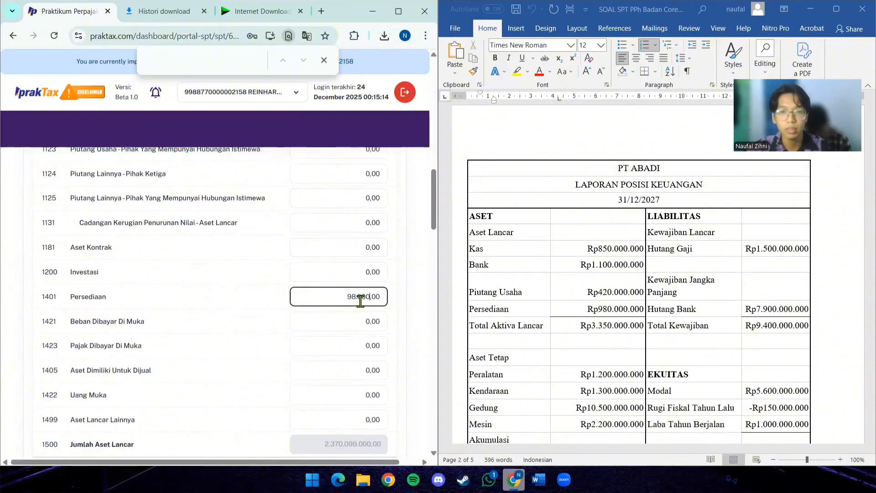
{"action": "type", "text": "0"}
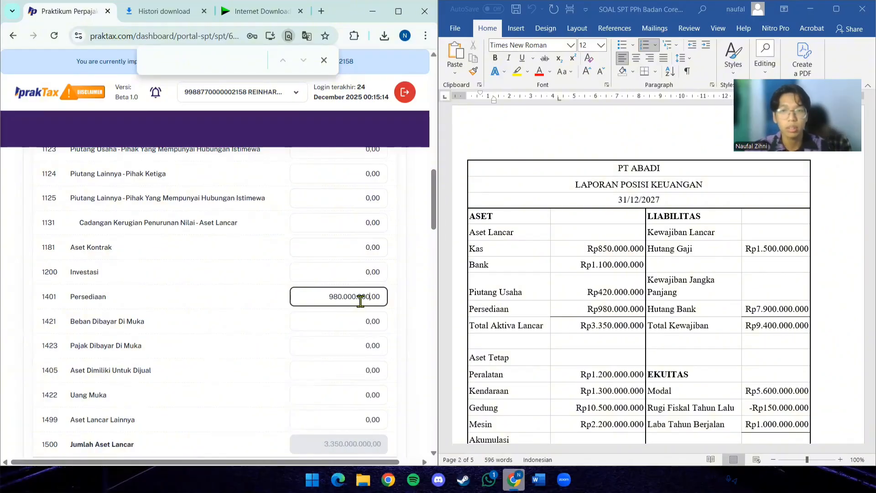
- Enter 1.200.000.000 from the Peralatan line as the value of account 1529 Aset Tetap Lainnya
{"action": "scroll", "coordinate": [360, 301], "scroll_direction": "down", "scroll_amount": 5}
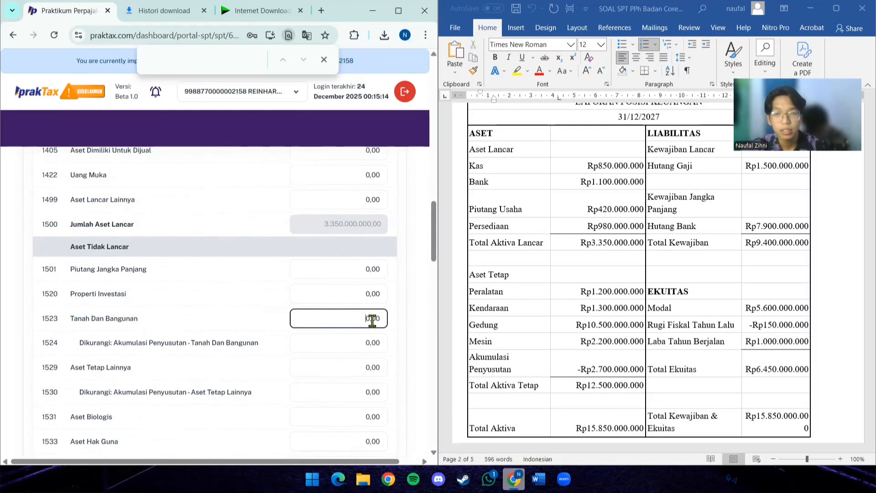
{"action": "scroll", "coordinate": [341, 325], "scroll_direction": "down", "scroll_amount": 1}
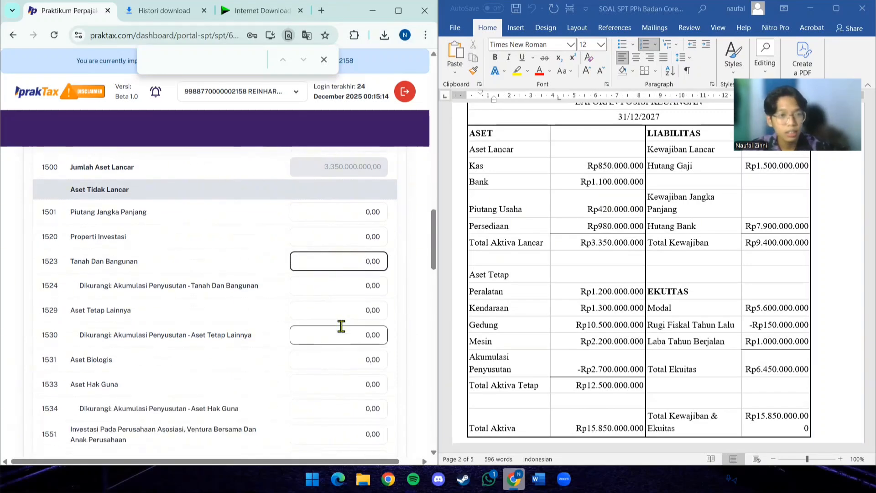
{"action": "scroll", "coordinate": [342, 326], "scroll_direction": "down", "scroll_amount": 4}
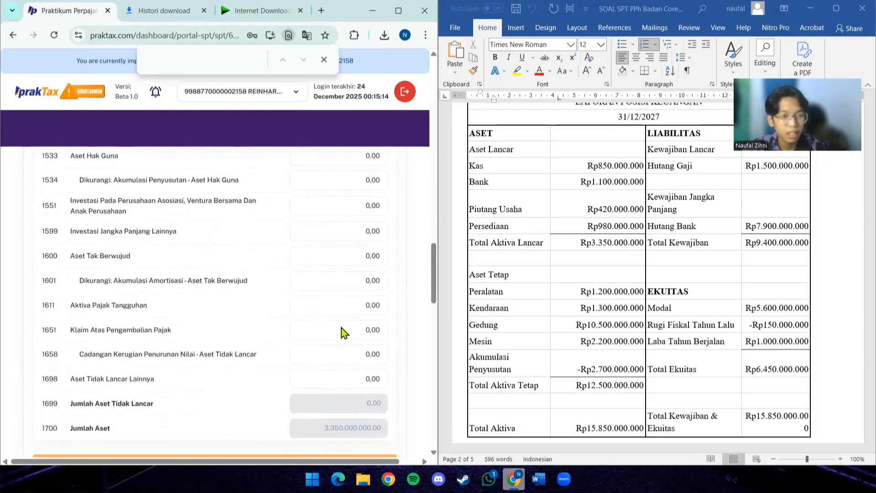
{"action": "scroll", "coordinate": [341, 326], "scroll_direction": "up", "scroll_amount": 3}
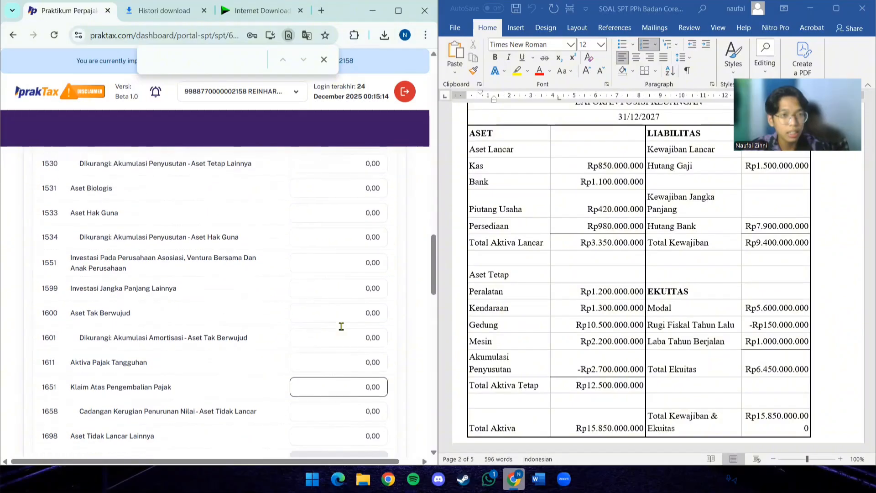
{"action": "left_click", "coordinate": [357, 254]}
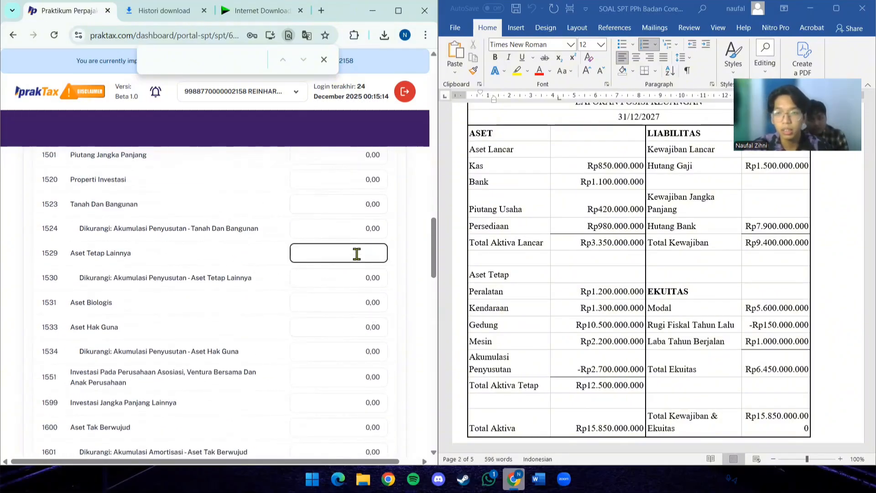
{"action": "type", "text": "1.200."}
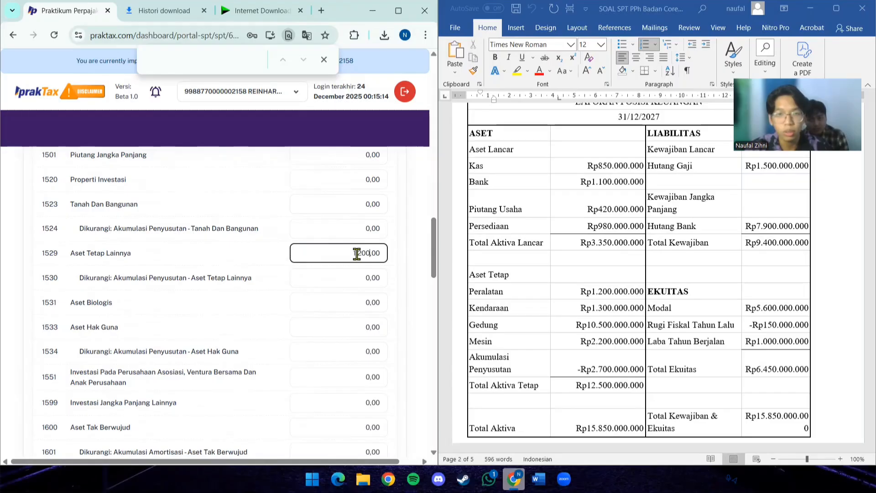
{"action": "type", "text": "000."}
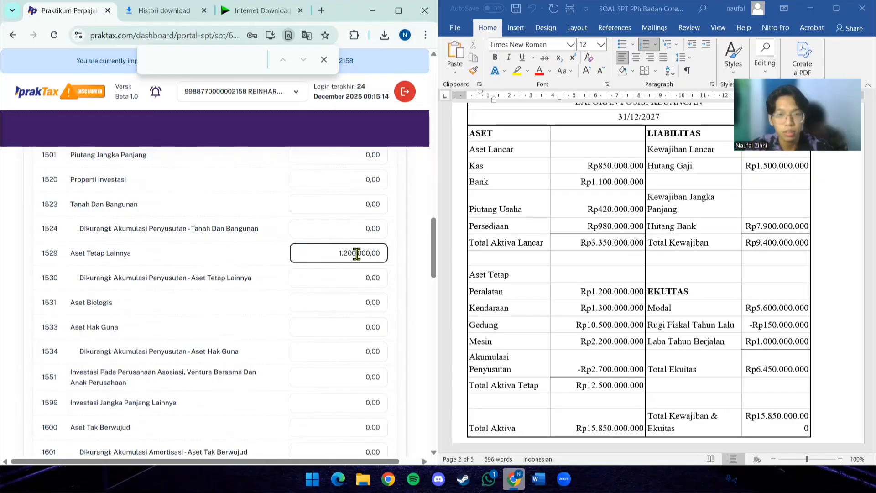
{"action": "type", "text": "000"}
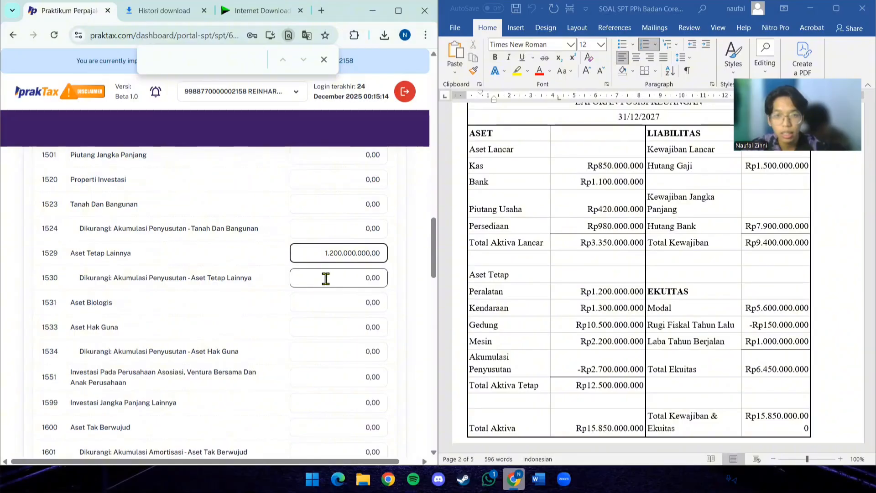
- Replace the value of account 1529 Aset Tetap Lainnya with 2.500.000.000, combining the Peralatan and Kendaraan lines
{"action": "scroll", "coordinate": [275, 292], "scroll_direction": "up", "scroll_amount": 1}
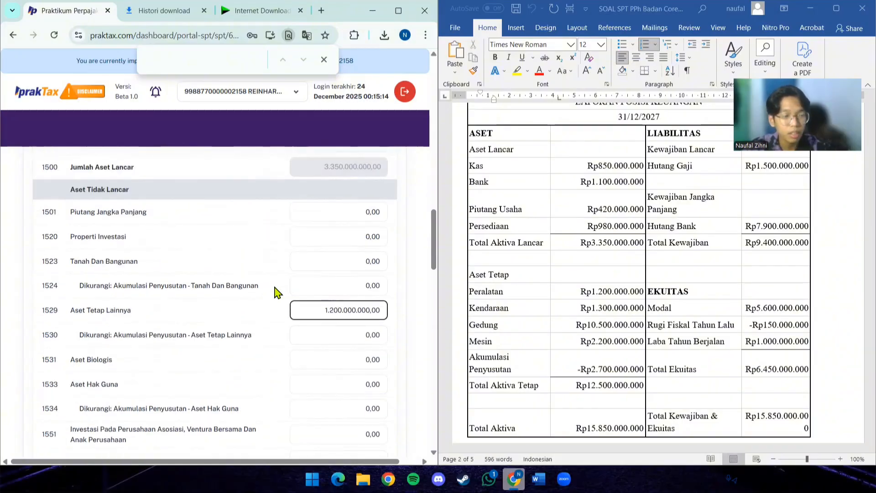
{"action": "scroll", "coordinate": [275, 293], "scroll_direction": "down", "scroll_amount": 2}
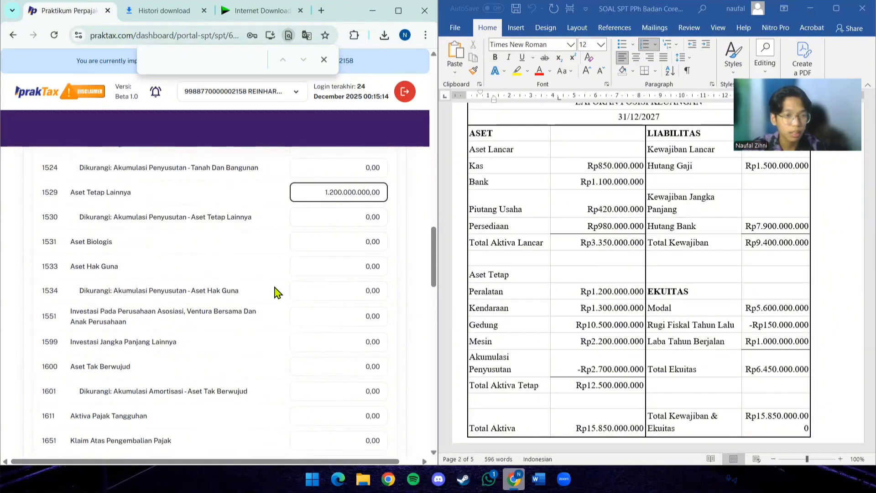
{"action": "scroll", "coordinate": [275, 293], "scroll_direction": "down", "scroll_amount": 2}
{"action": "scroll", "coordinate": [274, 292], "scroll_direction": "up", "scroll_amount": 3}
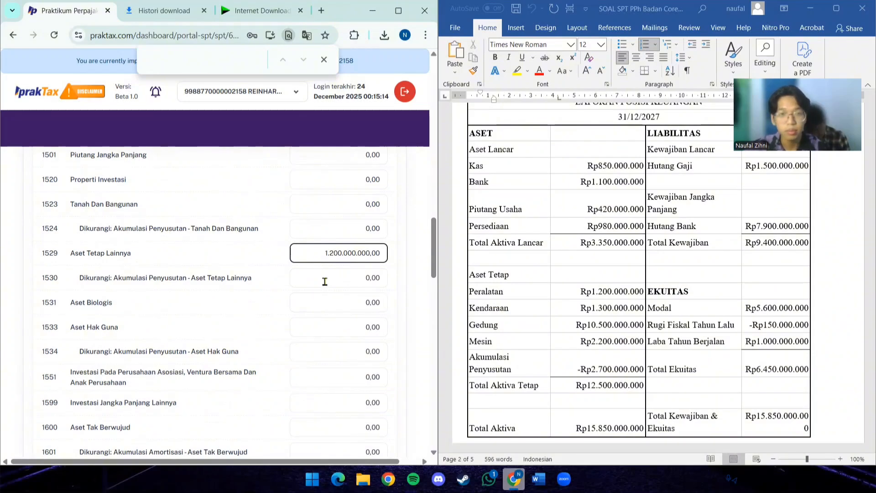
{"action": "left_click", "coordinate": [335, 253]}
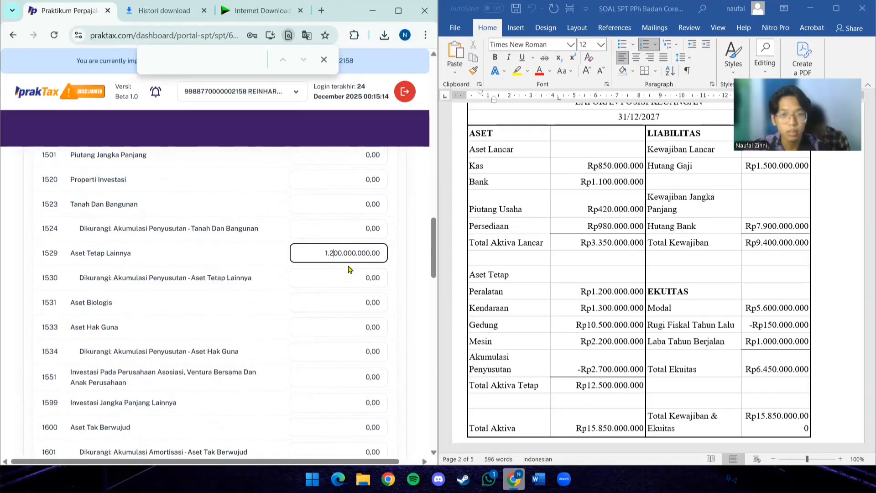
{"action": "key", "text": "ctrl+a"}
{"action": "key", "text": "BackSpace"}
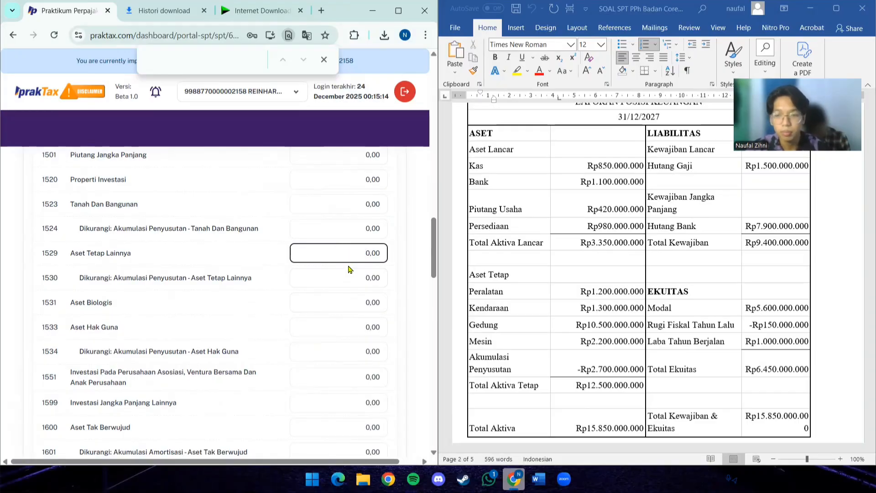
{"action": "type", "text": "2.5"}
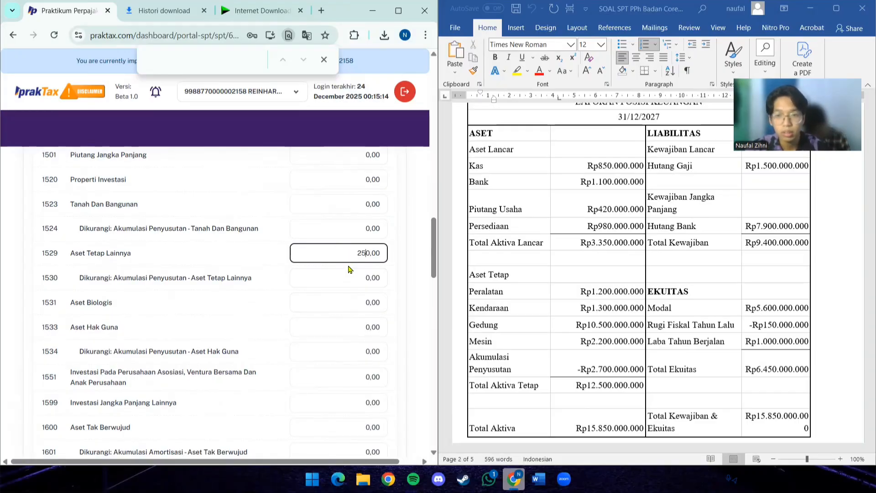
{"action": "type", "text": "00.000.0"}
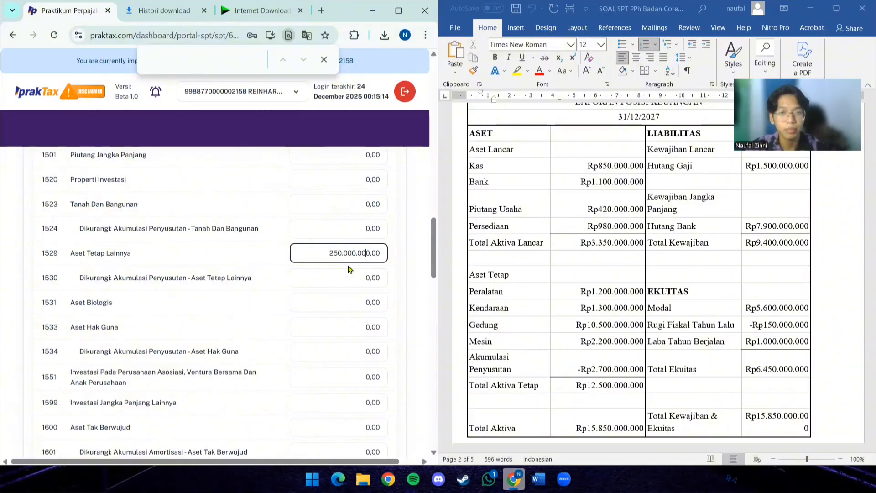
{"action": "type", "text": "0"}
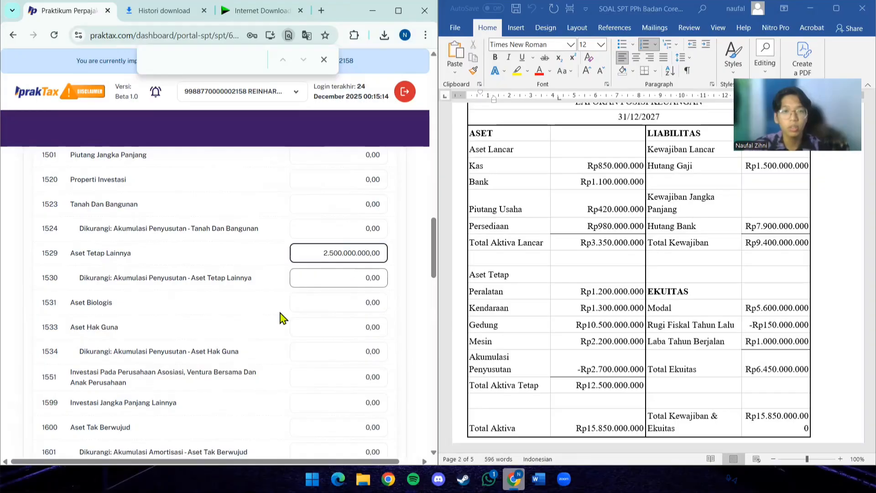
- Enter 10.500.000.000 from the Gedung line as the value of account 1523 Tanah Dan Bangunan
{"action": "scroll", "coordinate": [245, 365], "scroll_direction": "down", "scroll_amount": 1}
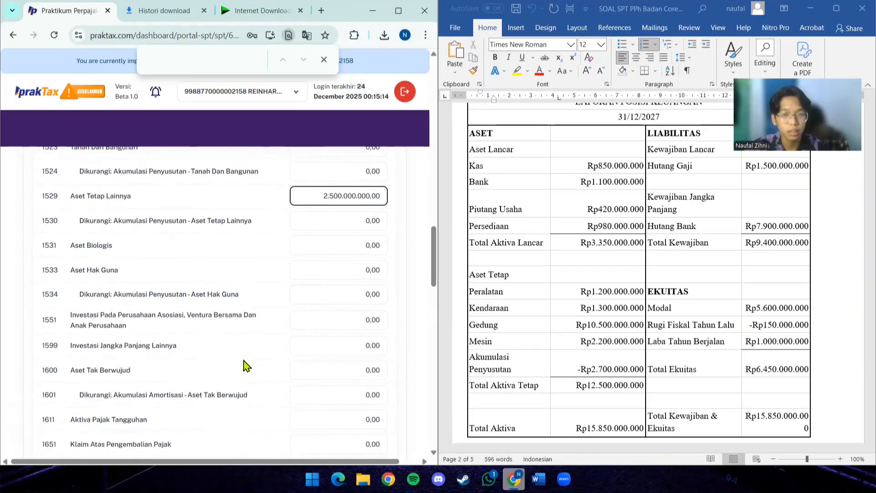
{"action": "scroll", "coordinate": [263, 363], "scroll_direction": "up", "scroll_amount": 2}
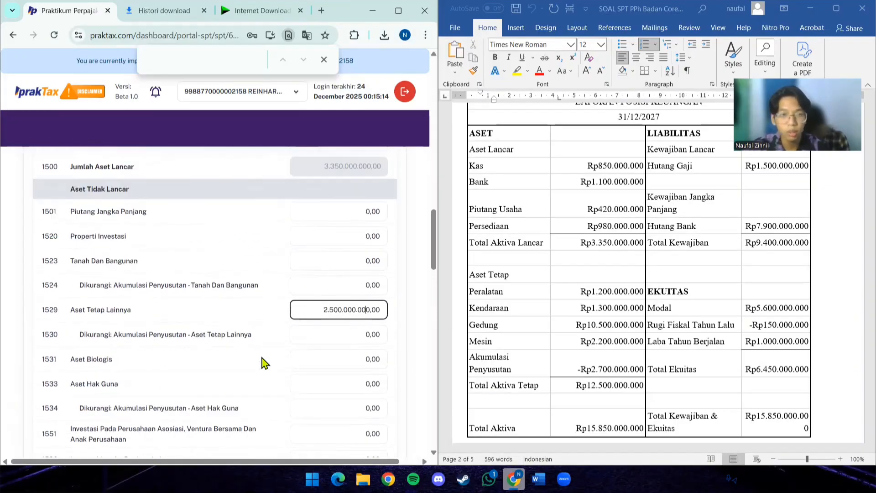
{"action": "left_click", "coordinate": [339, 262]}
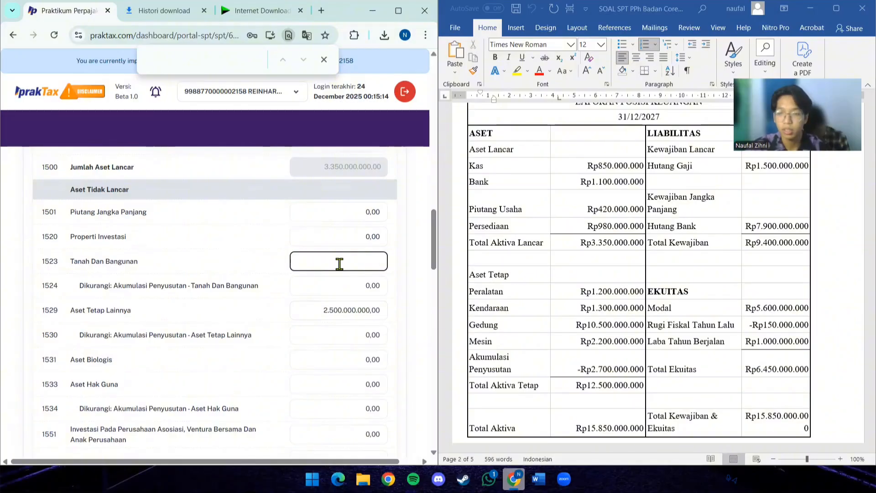
{"action": "type", "text": "10."}
{"action": "type", "text": "50"}
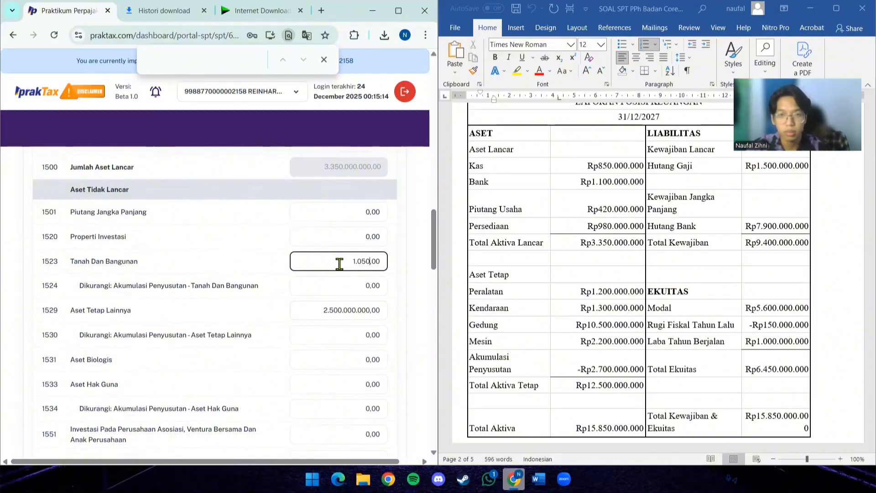
{"action": "type", "text": "0.000.000"}
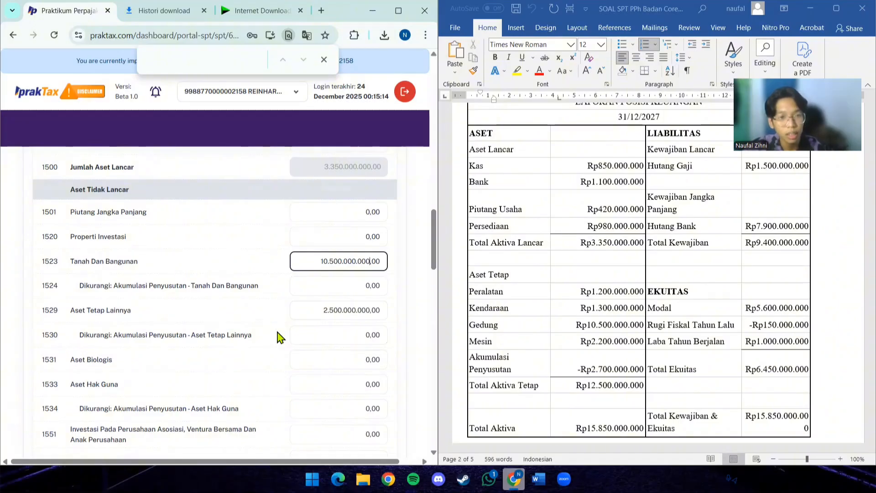
- Open the value of account 1529 Aset Tetap Lainnya for editing
{"action": "scroll", "coordinate": [280, 338], "scroll_direction": "down", "scroll_amount": 2}
{"action": "scroll", "coordinate": [280, 338], "scroll_direction": "up", "scroll_amount": 2}
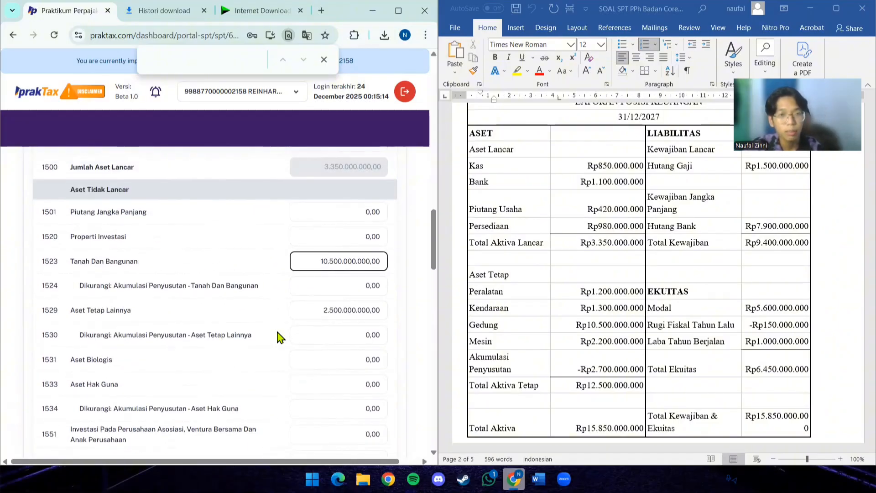
{"action": "left_click", "coordinate": [337, 310]}
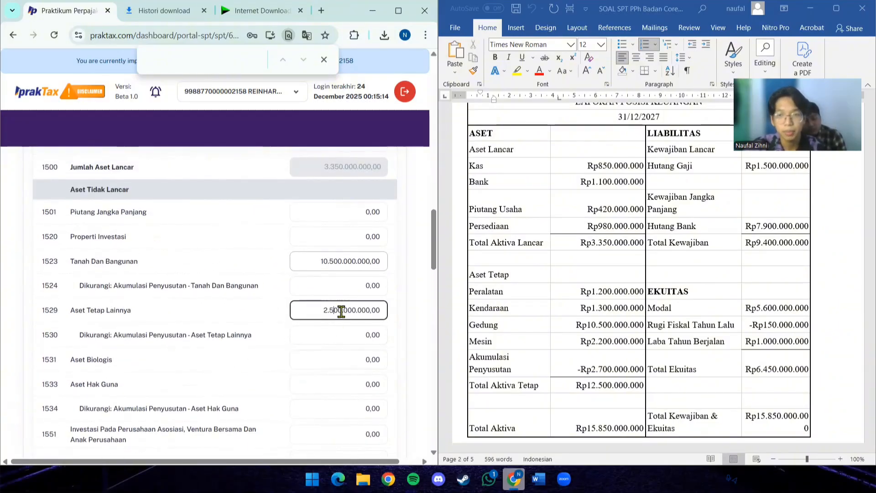
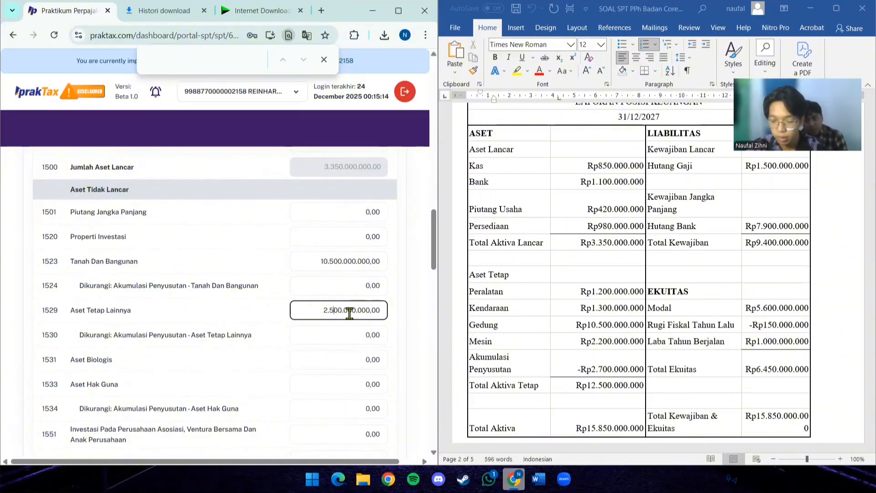
- Replace the value of account 1529 Aset Tetap Lainnya with 4.700.000.000, combining the Peralatan, Kendaraan and Mesin lines
{"action": "key", "text": "ctrl+a"}
{"action": "key", "text": "BackSpace"}
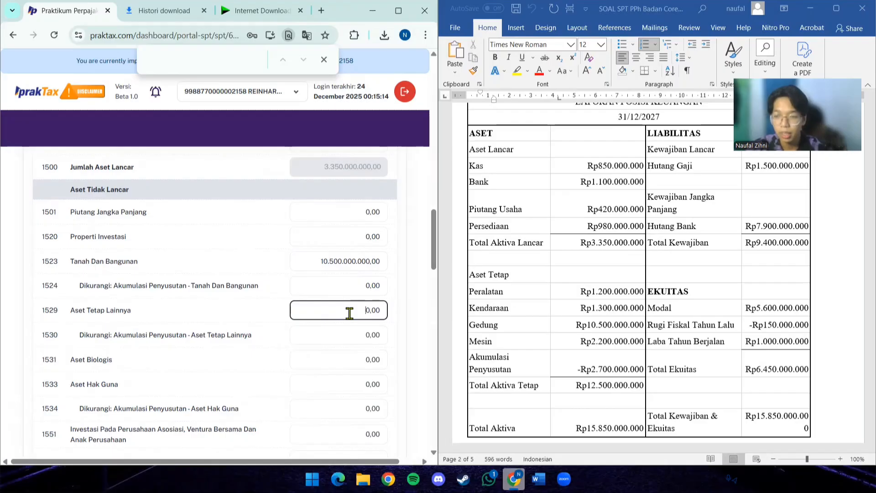
{"action": "type", "text": "700."}
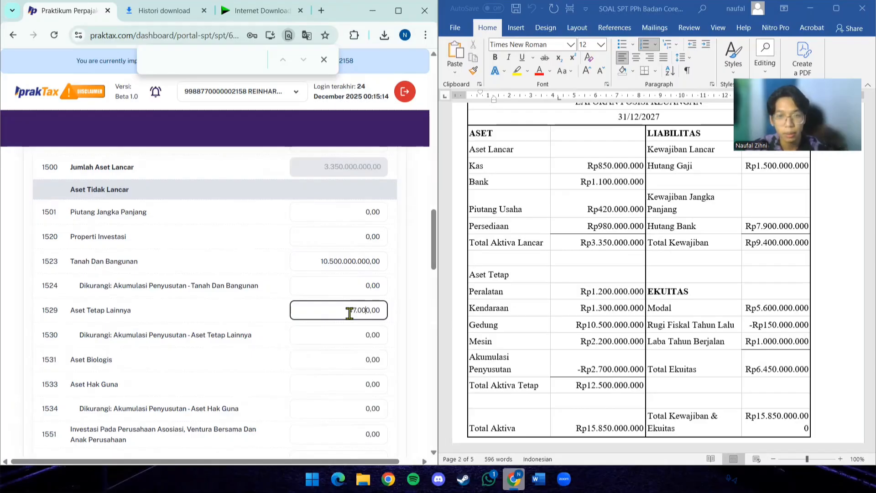
{"action": "type", "text": "000.0"}
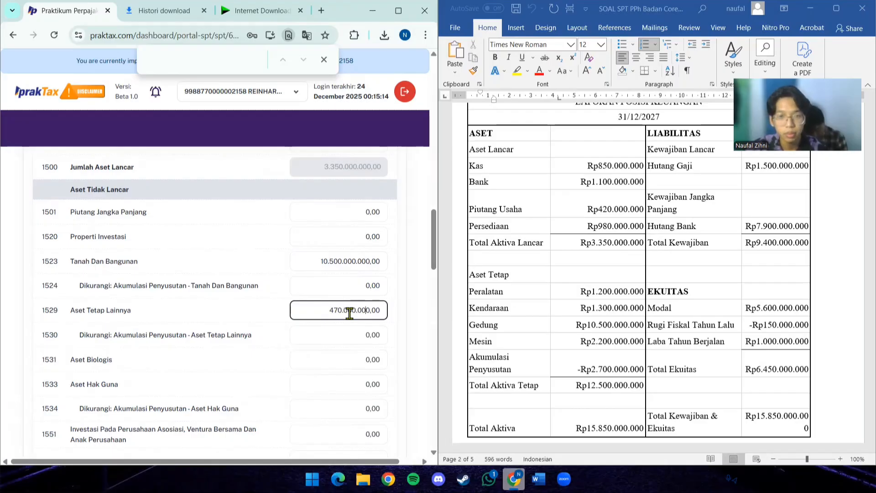
{"action": "type", "text": "0"}
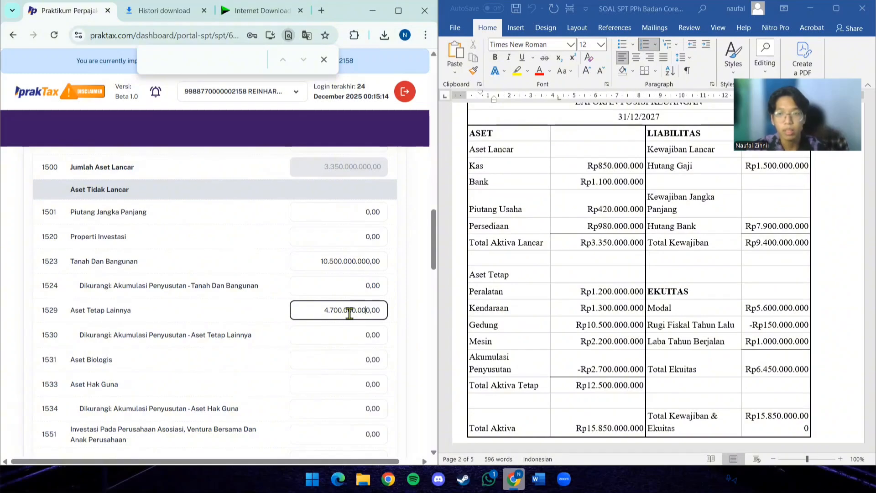
- Enter 2.700.000.000 from the Akumulasi Penyusutan line as the value of account 1530 Dikurangi: Akumulasi Penyusutan - Aset Tetap Lainnya
{"action": "left_click", "coordinate": [322, 339]}
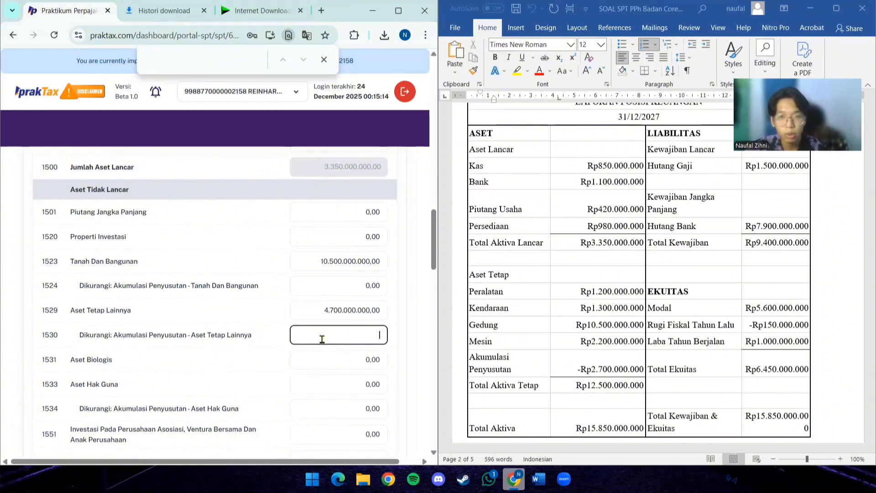
{"action": "type", "text": "2.7"}
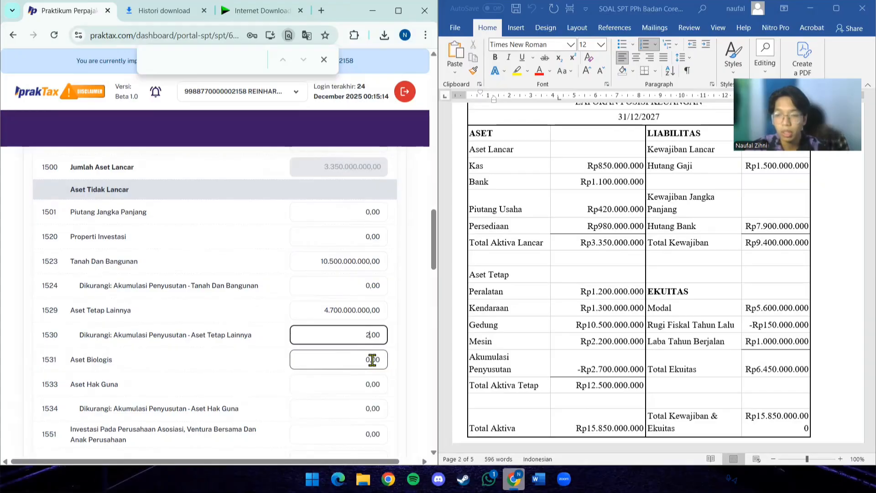
{"action": "type", "text": "00"}
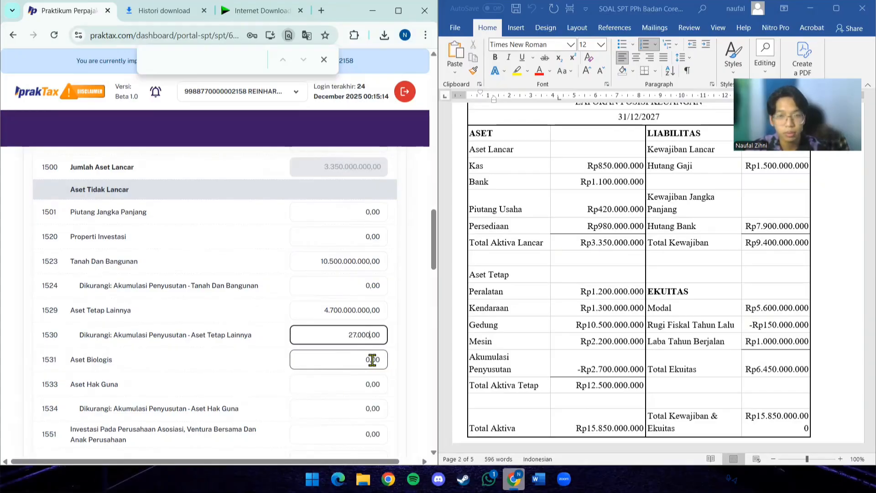
{"action": "type", "text": ".000.000"}
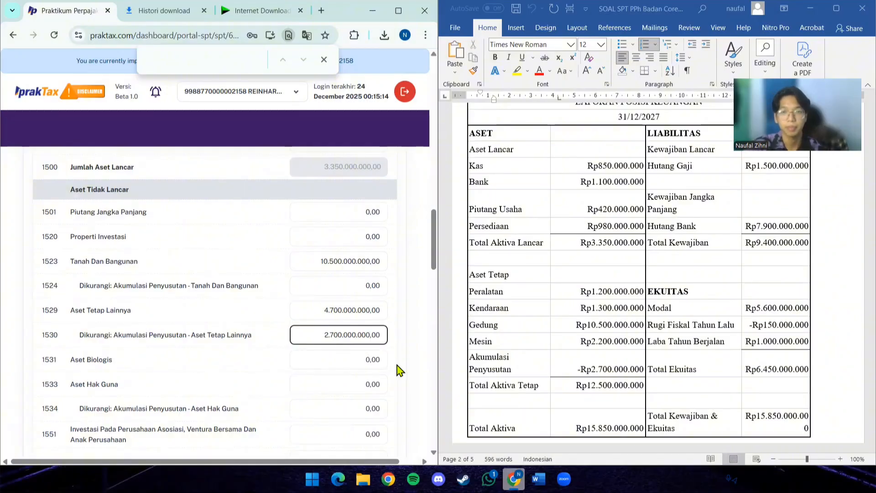
- Enter 1.200.000.000 from the Peralatan line as the value of account 1698 Aset Tidak Lancar Lainnya
{"action": "scroll", "coordinate": [399, 370], "scroll_direction": "down", "scroll_amount": 1}
{"action": "scroll", "coordinate": [400, 370], "scroll_direction": "down", "scroll_amount": 7}
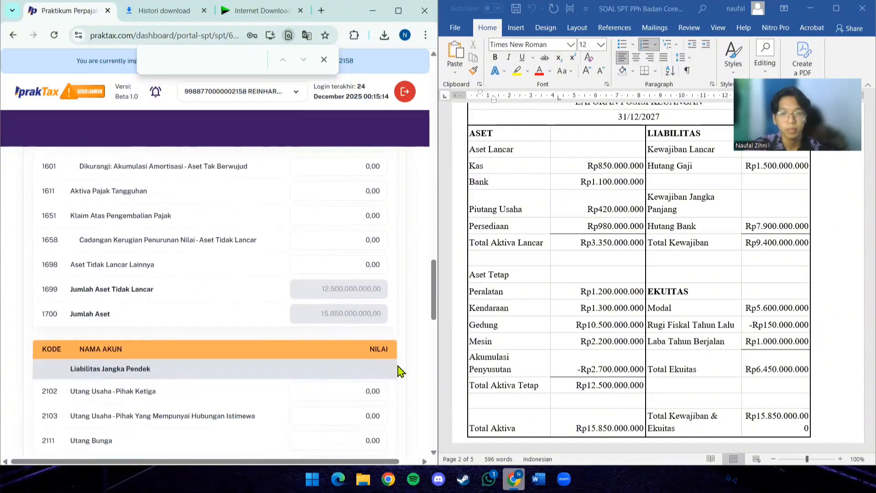
{"action": "scroll", "coordinate": [399, 370], "scroll_direction": "down", "scroll_amount": 2}
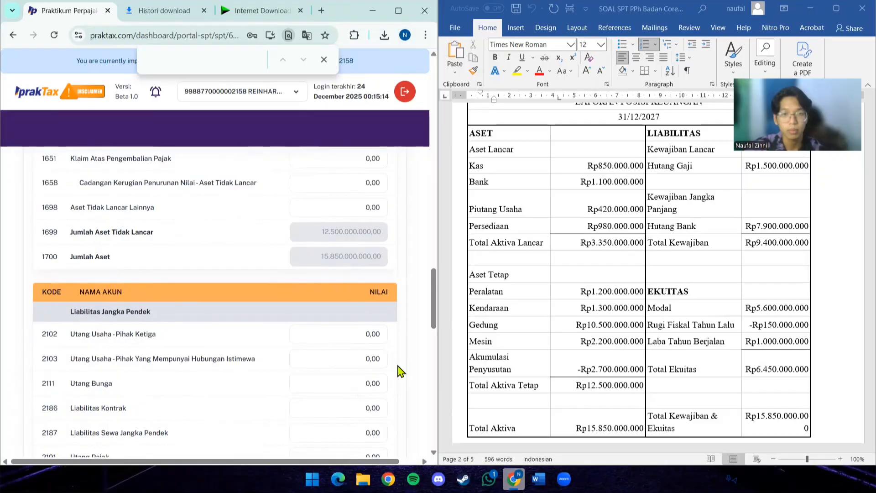
{"action": "scroll", "coordinate": [400, 370], "scroll_direction": "down", "scroll_amount": 10}
{"action": "scroll", "coordinate": [398, 367], "scroll_direction": "down", "scroll_amount": 15}
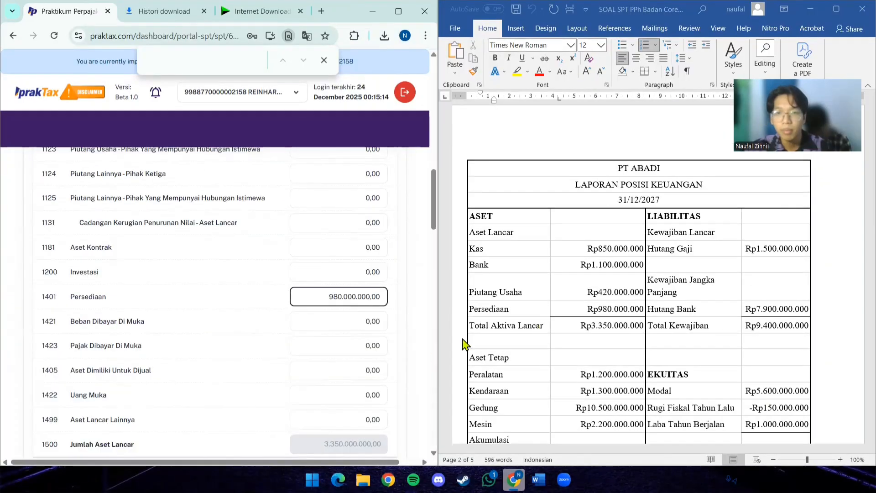
{"action": "scroll", "coordinate": [582, 342], "scroll_direction": "down", "scroll_amount": 2}
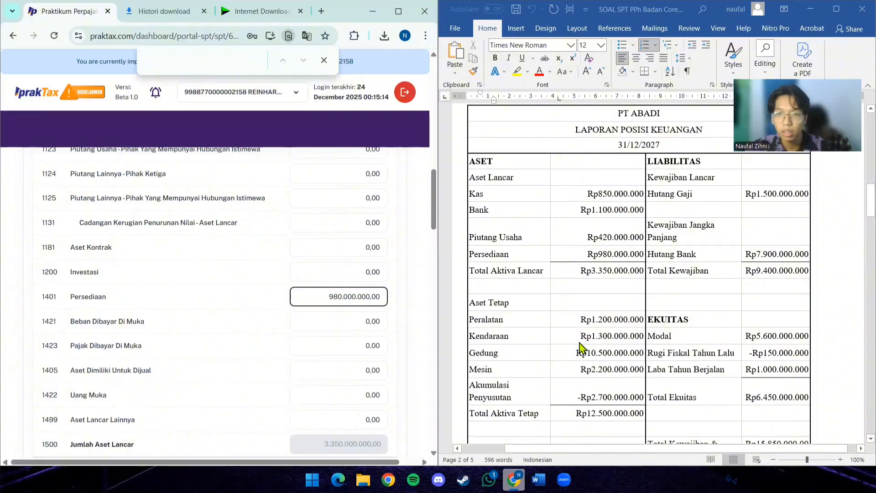
{"action": "scroll", "coordinate": [367, 345], "scroll_direction": "down", "scroll_amount": 4}
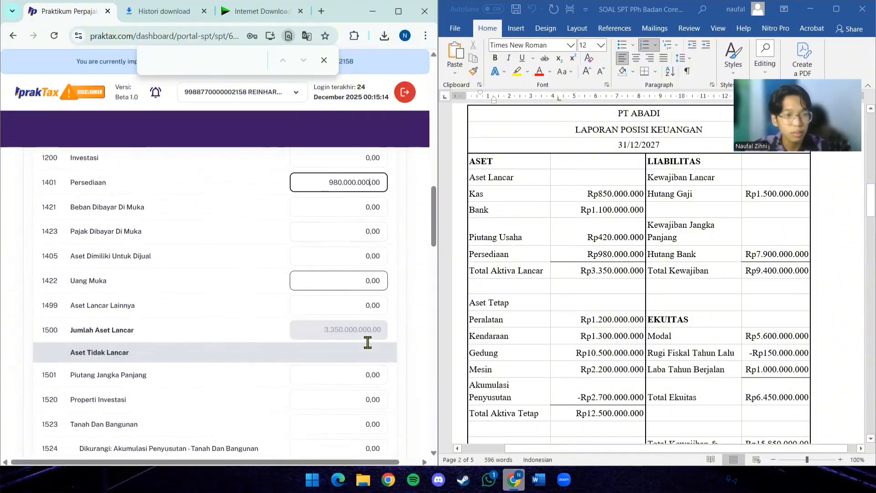
{"action": "scroll", "coordinate": [367, 345], "scroll_direction": "down", "scroll_amount": 3}
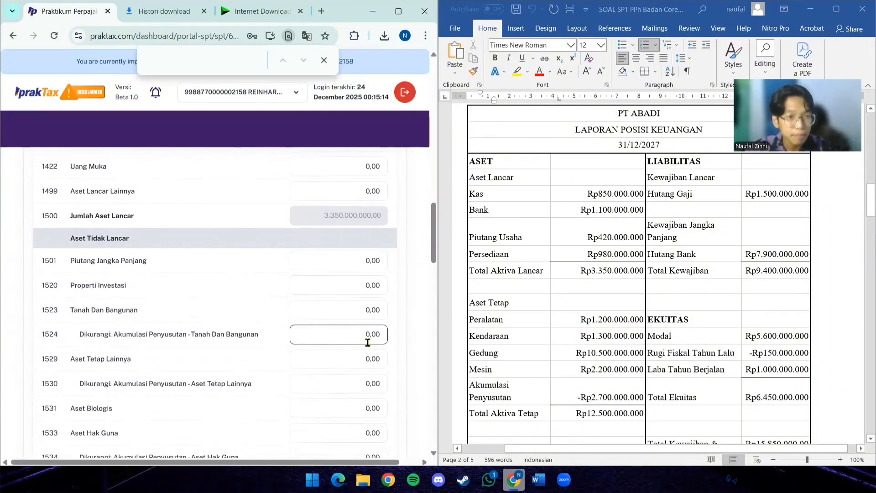
{"action": "scroll", "coordinate": [368, 342], "scroll_direction": "down", "scroll_amount": 4}
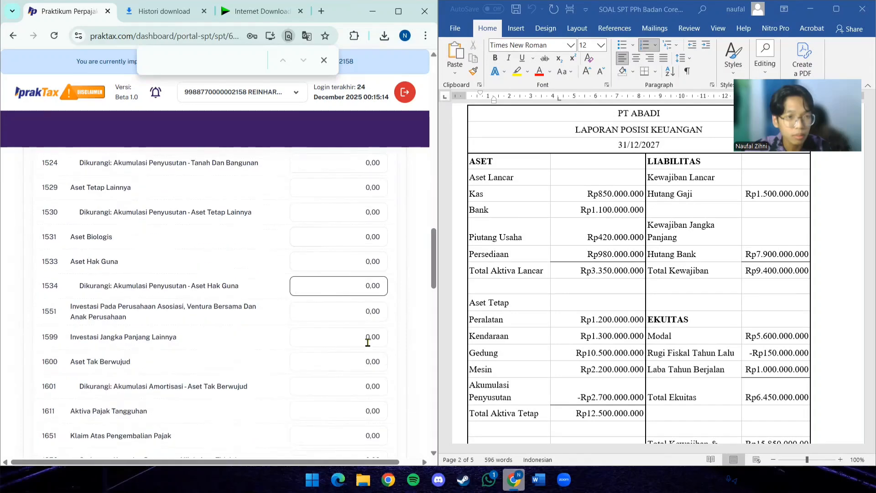
{"action": "scroll", "coordinate": [368, 342], "scroll_direction": "down", "scroll_amount": 3}
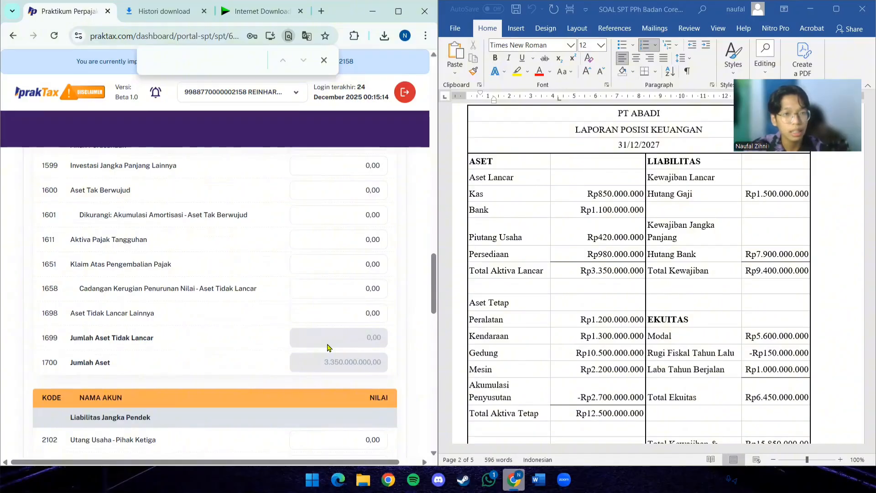
{"action": "scroll", "coordinate": [327, 348], "scroll_direction": "up", "scroll_amount": 1}
{"action": "left_click", "coordinate": [345, 371]}
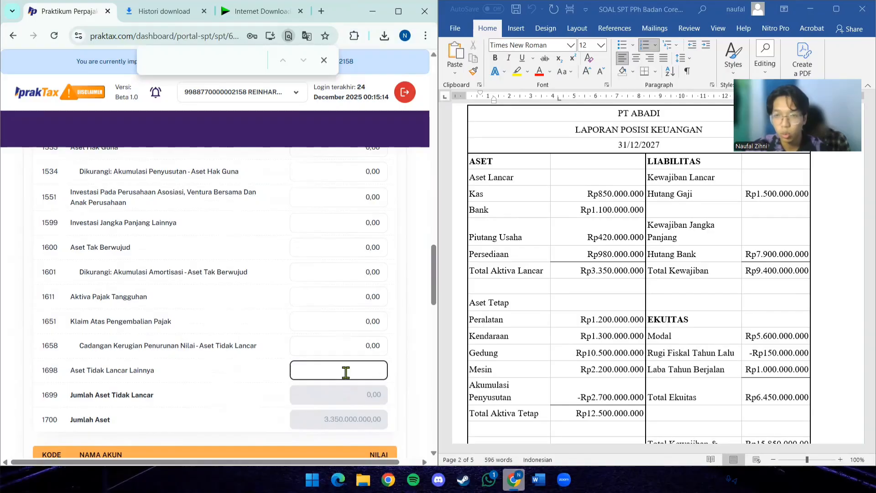
{"action": "type", "text": "1.200."}
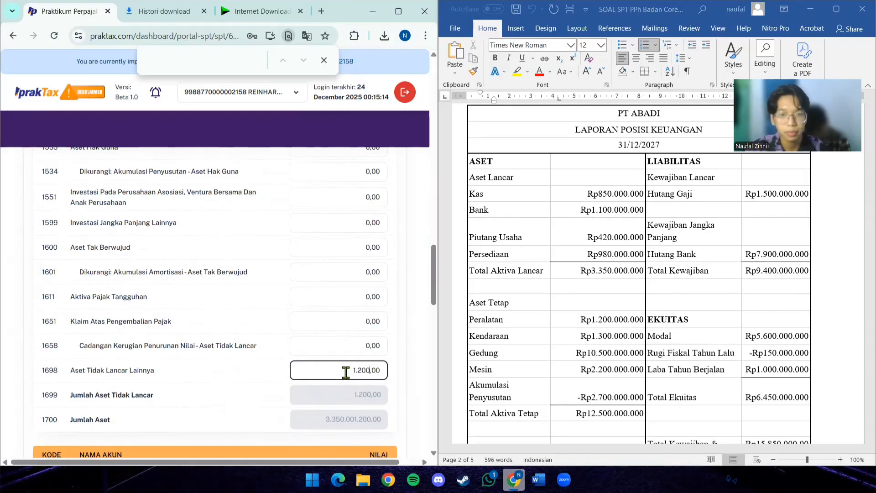
{"action": "type", "text": "000.000"}
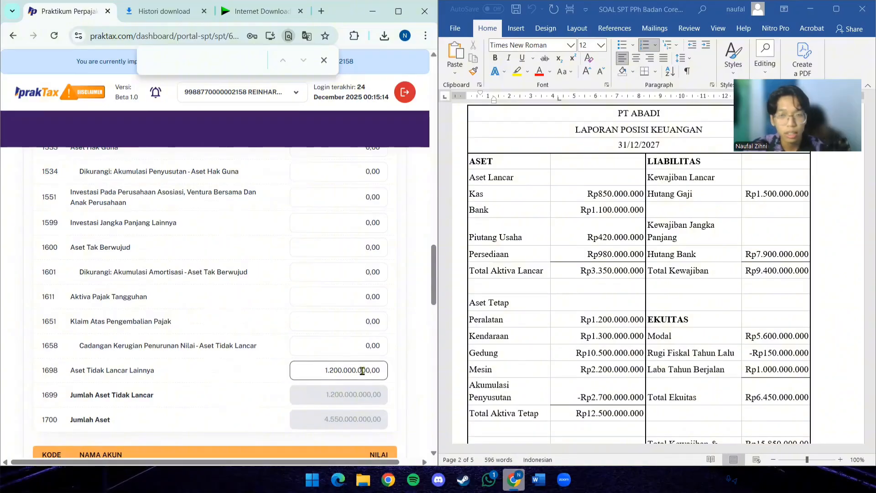
- Replace the value of account 1698 Aset Tidak Lancar Lainnya with 2.500.000.000, combining the Peralatan and Kendaraan lines
{"action": "scroll", "coordinate": [362, 370], "scroll_direction": "up", "scroll_amount": 1}
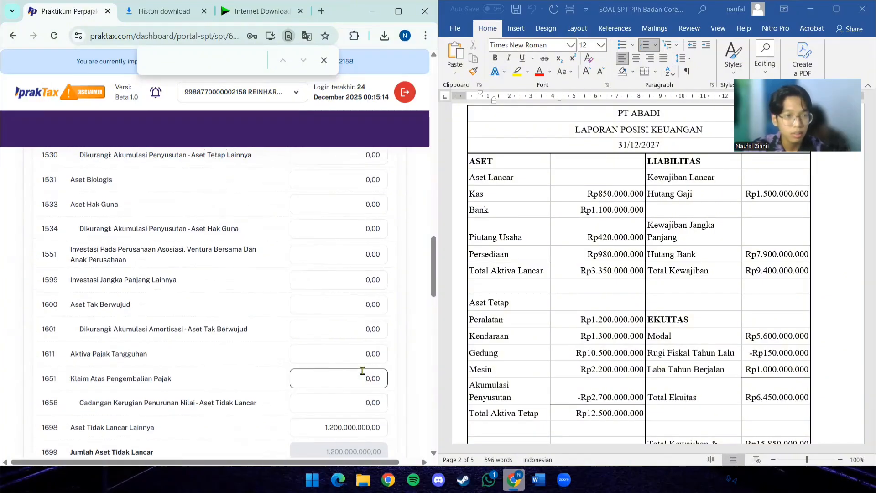
{"action": "scroll", "coordinate": [362, 371], "scroll_direction": "up", "scroll_amount": 4}
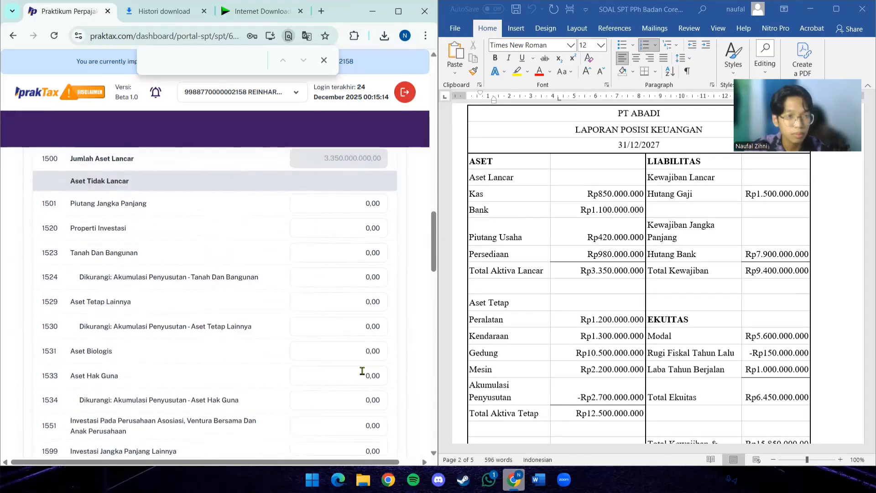
{"action": "scroll", "coordinate": [362, 371], "scroll_direction": "up", "scroll_amount": 2}
{"action": "scroll", "coordinate": [362, 371], "scroll_direction": "down", "scroll_amount": 2}
{"action": "left_click", "coordinate": [362, 375]}
{"action": "scroll", "coordinate": [362, 371], "scroll_direction": "down", "scroll_amount": 1}
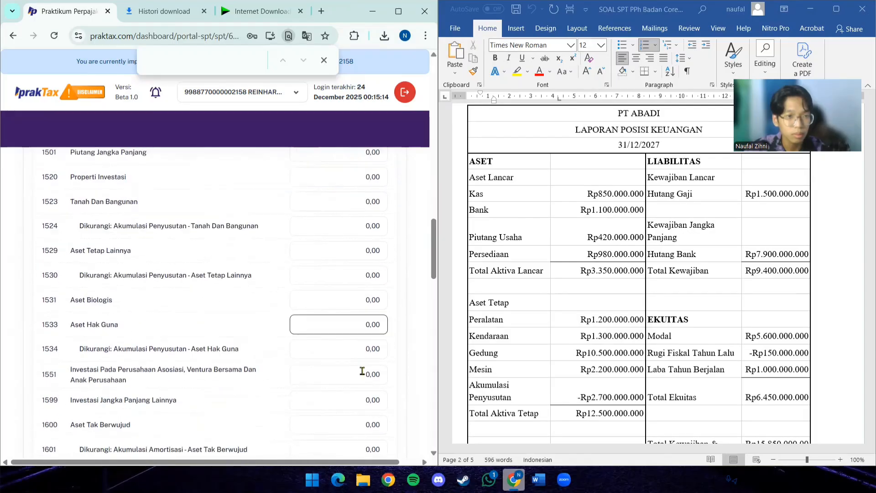
{"action": "scroll", "coordinate": [362, 371], "scroll_direction": "down", "scroll_amount": 4}
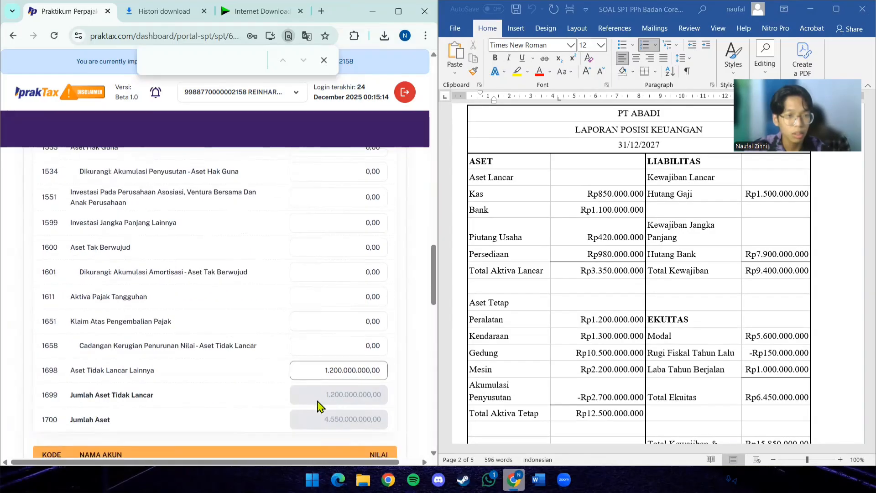
{"action": "left_click", "coordinate": [359, 371]}
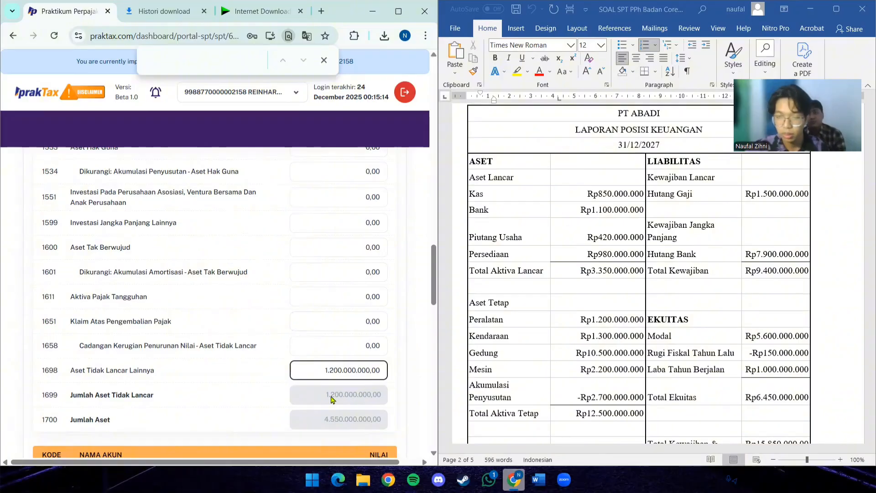
{"action": "left_click", "coordinate": [371, 369]}
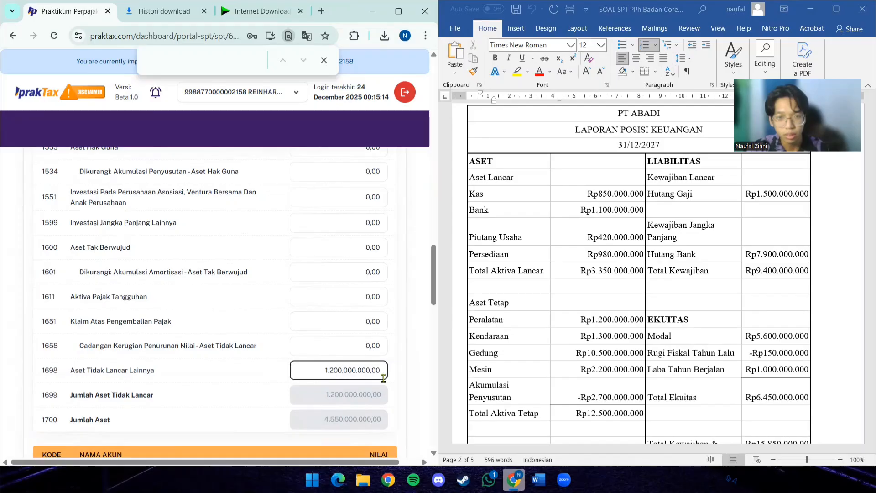
{"action": "key", "text": "Left"}
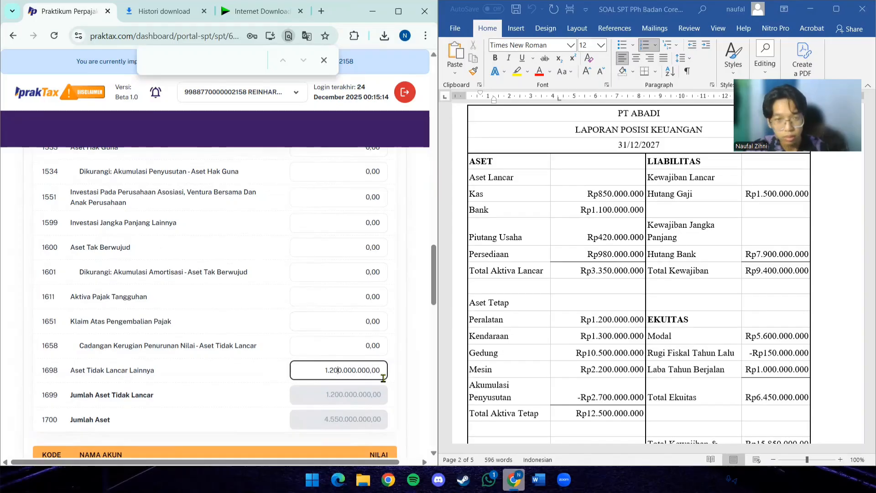
{"action": "key", "text": "BackSpace"}
{"action": "key", "text": "BackSpace"}
{"action": "key", "text": "BackSpace"}
{"action": "key", "text": "BackSpace"}
{"action": "key", "text": "BackSpace"}
{"action": "key", "text": "BackSpace"}
{"action": "key", "text": "BackSpace"}
{"action": "key", "text": "BackSpace"}
{"action": "key", "text": "BackSpace"}
{"action": "key", "text": "BackSpace"}
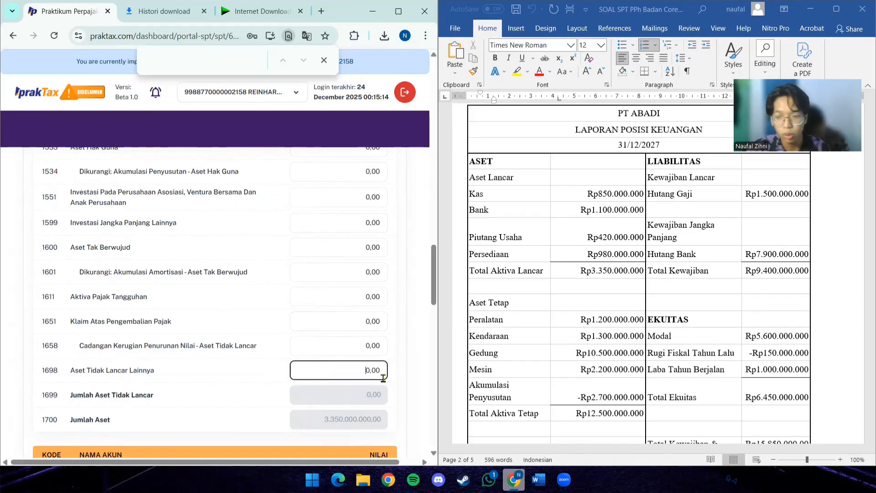
{"action": "type", "text": "2.500."}
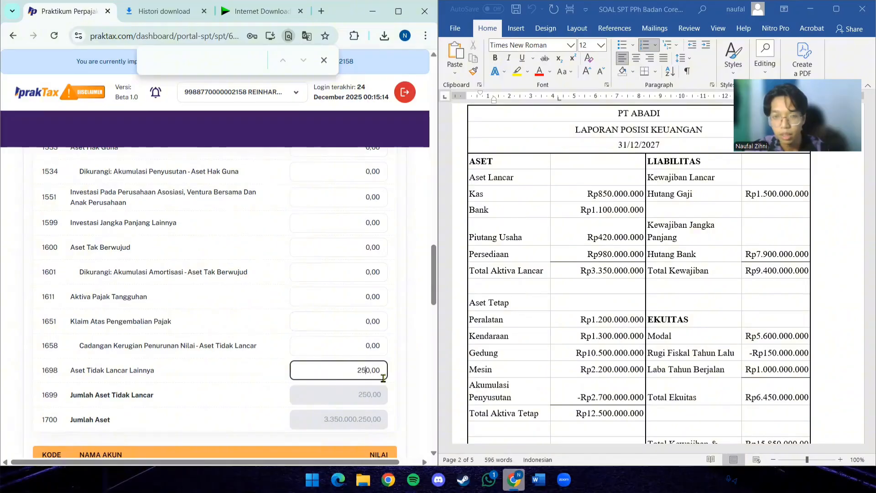
{"action": "type", "text": "000.00"}
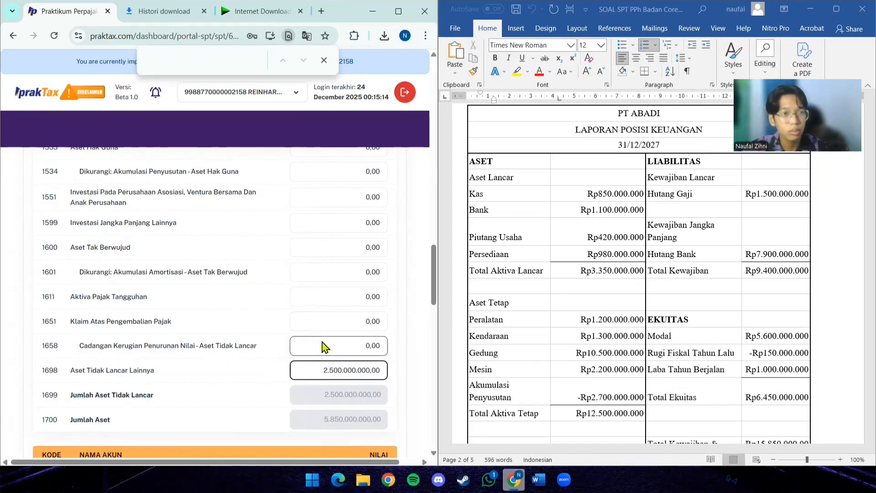
- Enter 10.500.000.000 from the Gedung line as the value of account 1523 Tanah Dan Bangunan
{"action": "scroll", "coordinate": [322, 345], "scroll_direction": "up", "scroll_amount": 4}
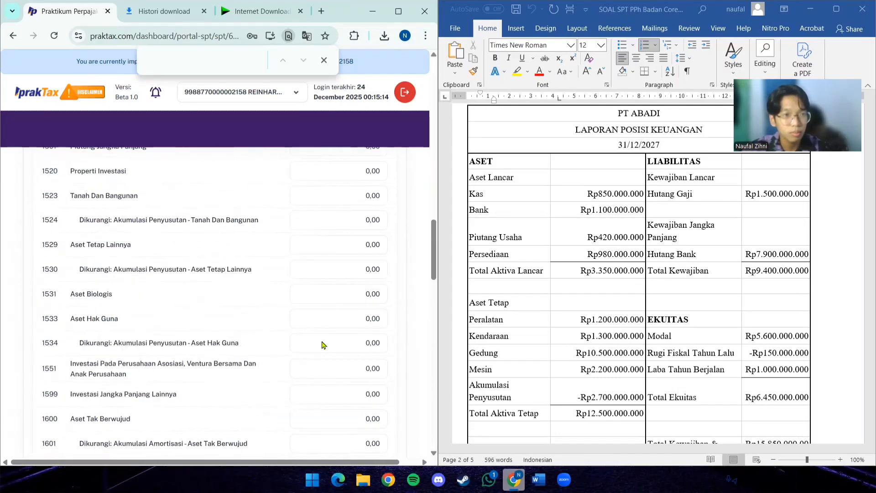
{"action": "scroll", "coordinate": [323, 343], "scroll_direction": "up", "scroll_amount": 1}
{"action": "scroll", "coordinate": [322, 341], "scroll_direction": "down", "scroll_amount": 1}
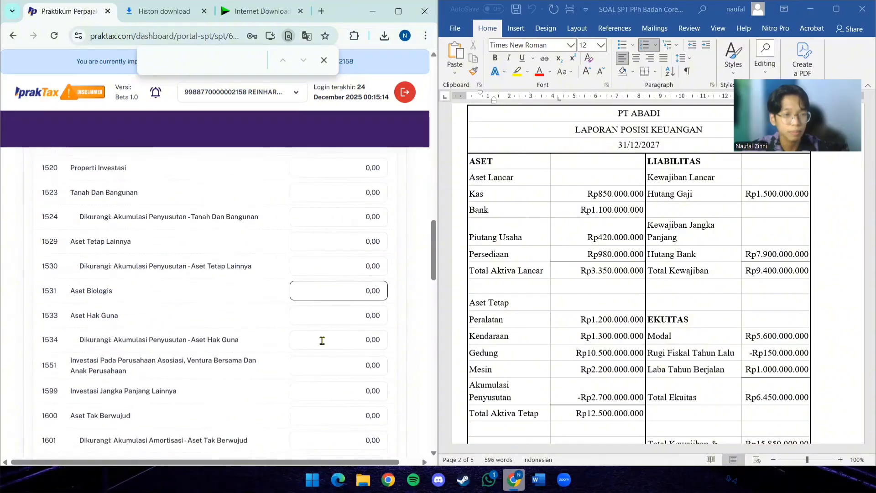
{"action": "scroll", "coordinate": [322, 341], "scroll_direction": "down", "scroll_amount": 5}
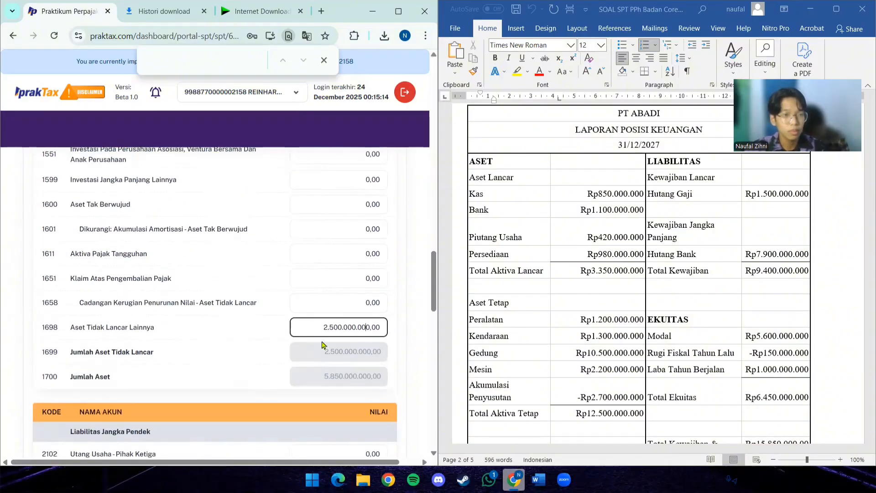
{"action": "scroll", "coordinate": [214, 303], "scroll_direction": "up", "scroll_amount": 1}
{"action": "scroll", "coordinate": [254, 297], "scroll_direction": "up", "scroll_amount": 3}
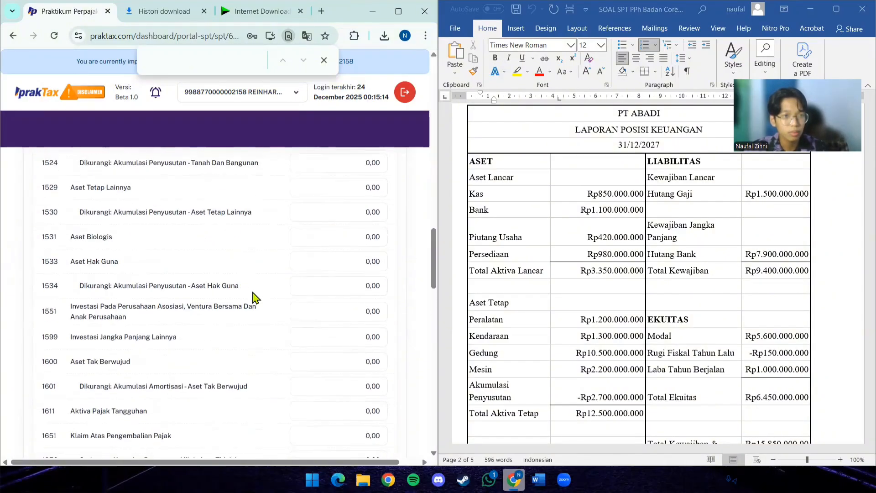
{"action": "scroll", "coordinate": [254, 297], "scroll_direction": "up", "scroll_amount": 3}
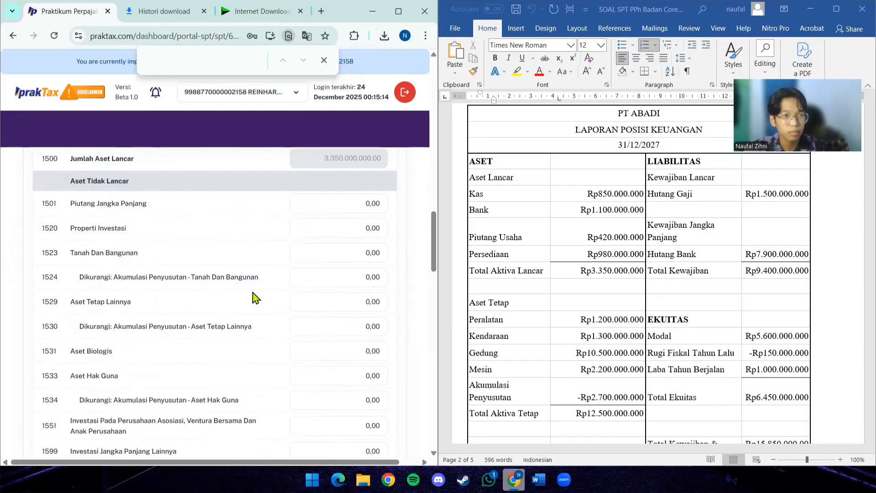
{"action": "left_click", "coordinate": [349, 256]}
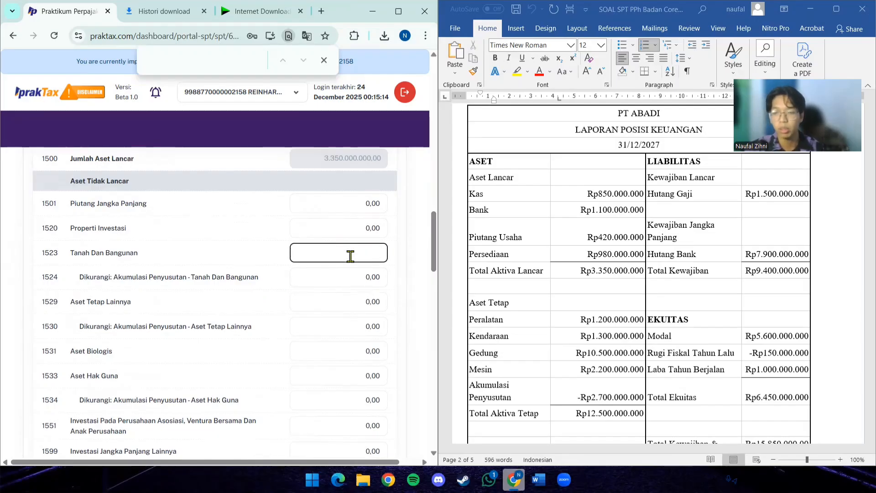
{"action": "type", "text": "10.500."}
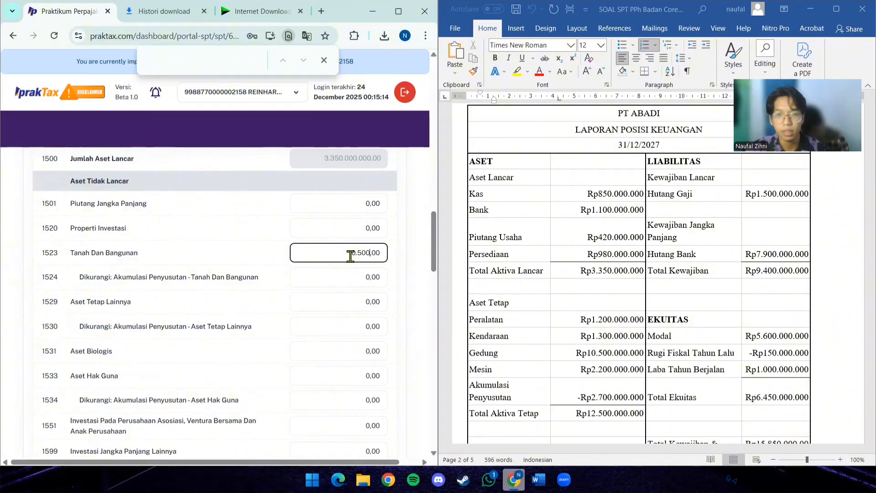
{"action": "type", "text": "000.000"}
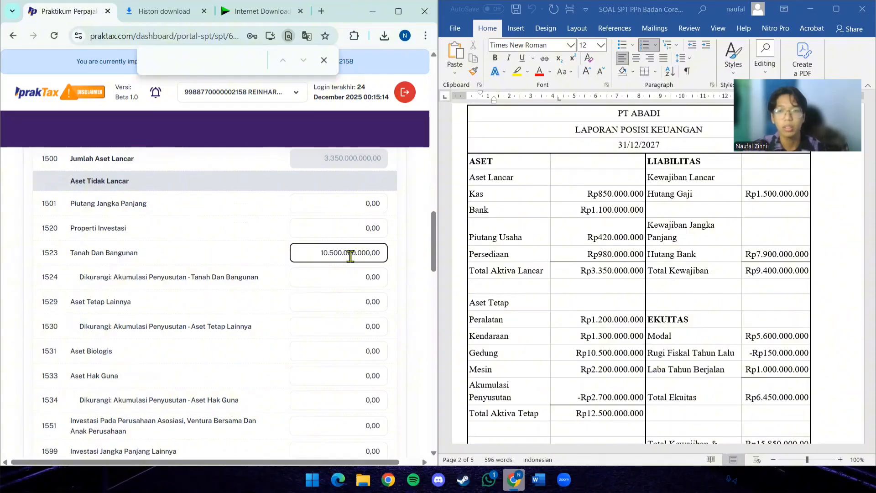
{"action": "left_click", "coordinate": [324, 296]}
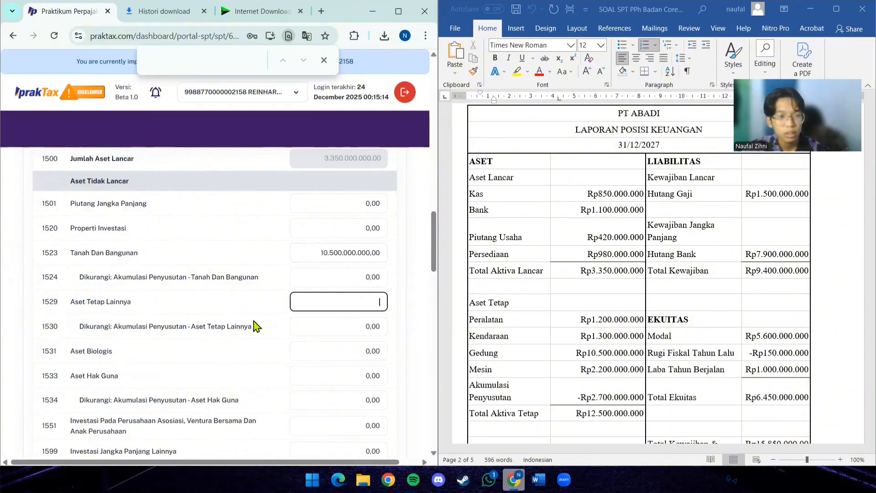
- Replace the value of account 1698 Aset Tidak Lancar Lainnya with 4.700.000.000, combining the Peralatan, Kendaraan and Mesin lines
{"action": "scroll", "coordinate": [229, 234], "scroll_direction": "down", "scroll_amount": 3}
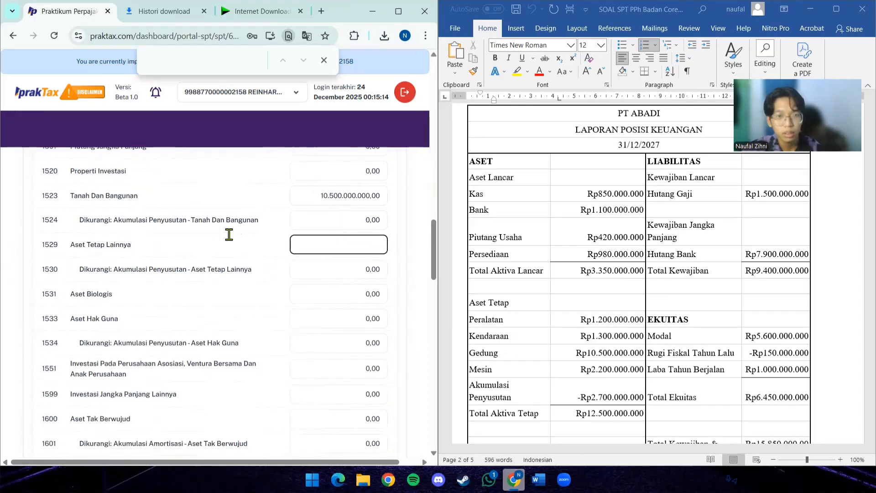
{"action": "scroll", "coordinate": [229, 235], "scroll_direction": "down", "scroll_amount": 1}
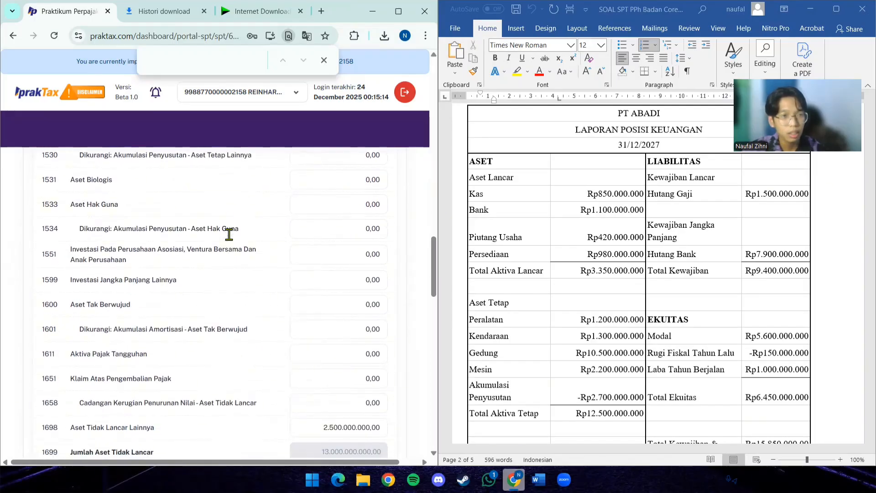
{"action": "scroll", "coordinate": [229, 234], "scroll_direction": "down", "scroll_amount": 1}
{"action": "scroll", "coordinate": [229, 234], "scroll_direction": "down", "scroll_amount": 1}
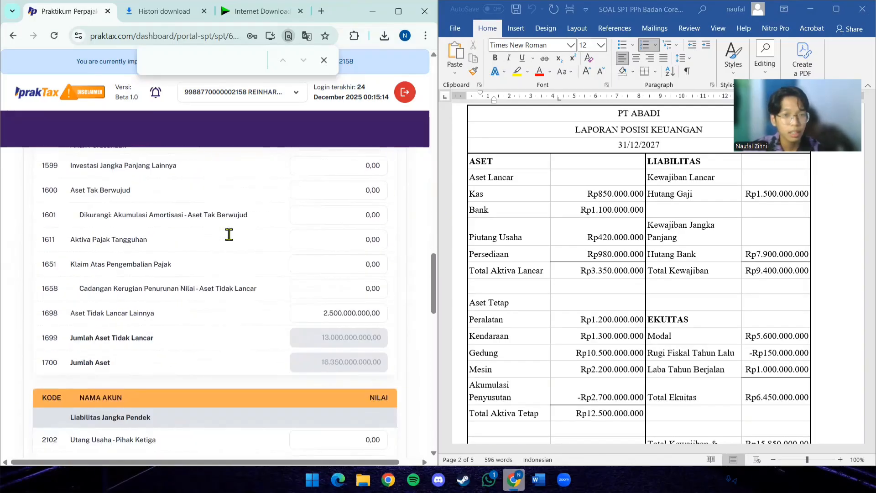
{"action": "left_click", "coordinate": [333, 309]}
{"action": "key", "text": "BackSpace"}
{"action": "key", "text": "BackSpace"}
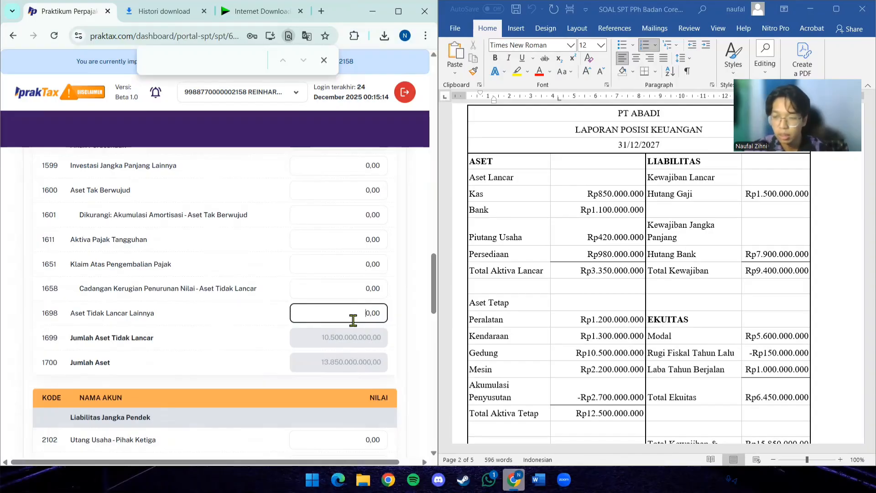
{"action": "type", "text": "4.700."}
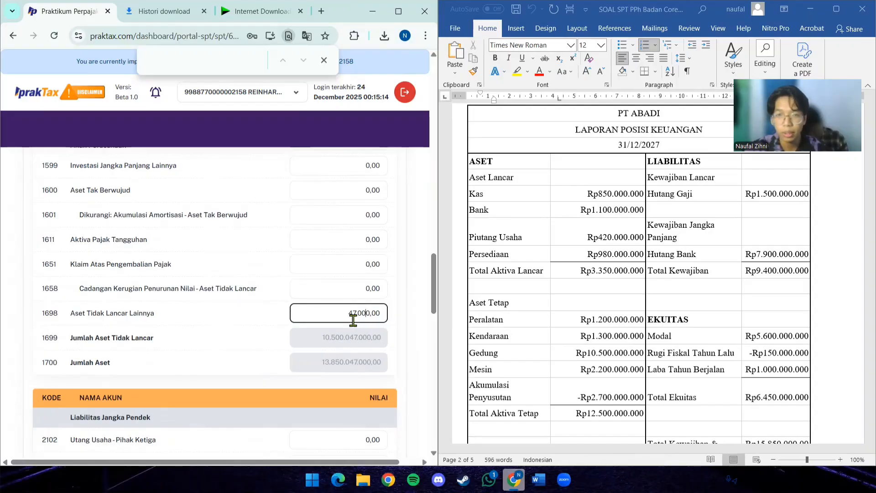
{"action": "type", "text": "000.00"}
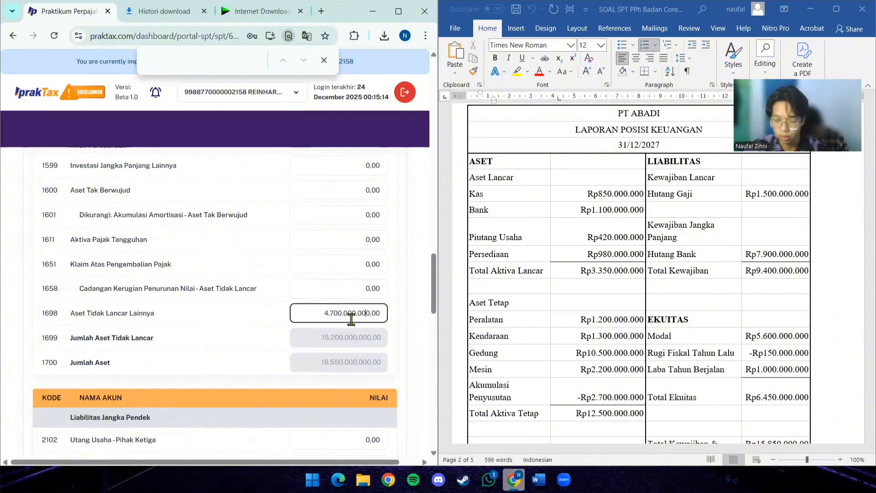
- Enter 1.500.000.000 from the Hutang Gaji line as the value of account 2228 Liabilitas Jangka Pendek Lainnya
{"action": "scroll", "coordinate": [668, 335], "scroll_direction": "down", "scroll_amount": 1}
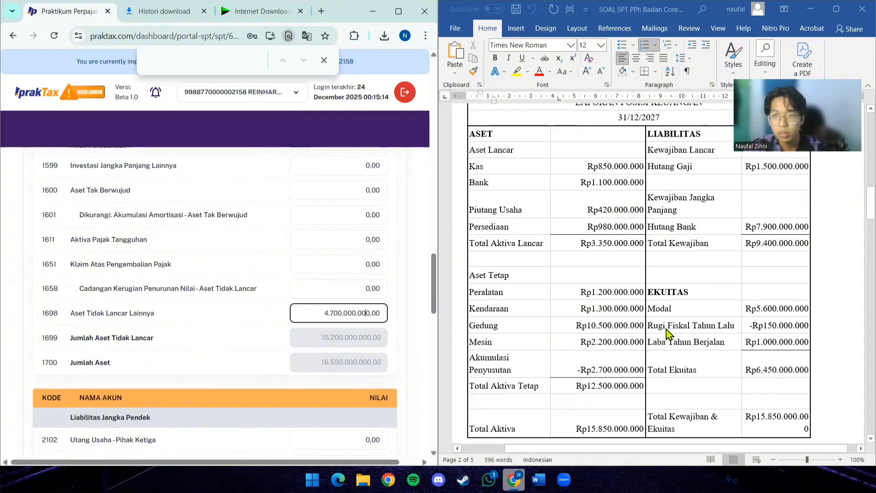
{"action": "scroll", "coordinate": [668, 334], "scroll_direction": "up", "scroll_amount": 2}
{"action": "scroll", "coordinate": [291, 319], "scroll_direction": "down", "scroll_amount": 5}
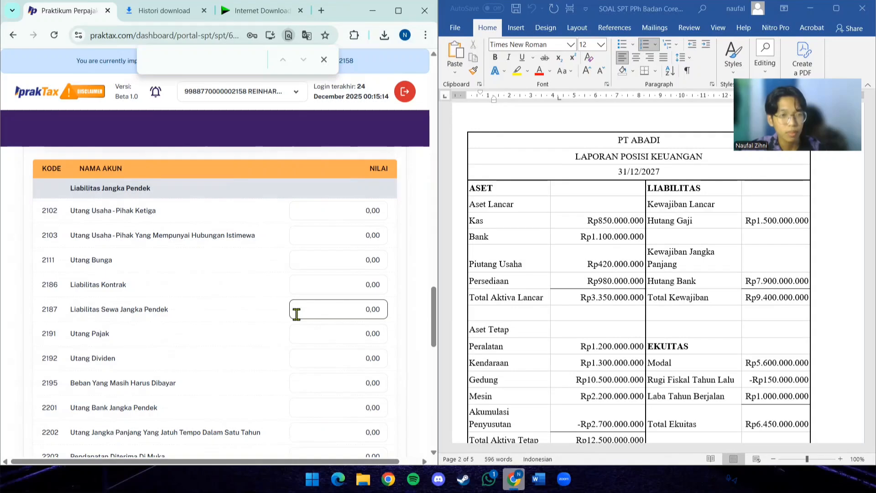
{"action": "scroll", "coordinate": [297, 314], "scroll_direction": "down", "scroll_amount": 1}
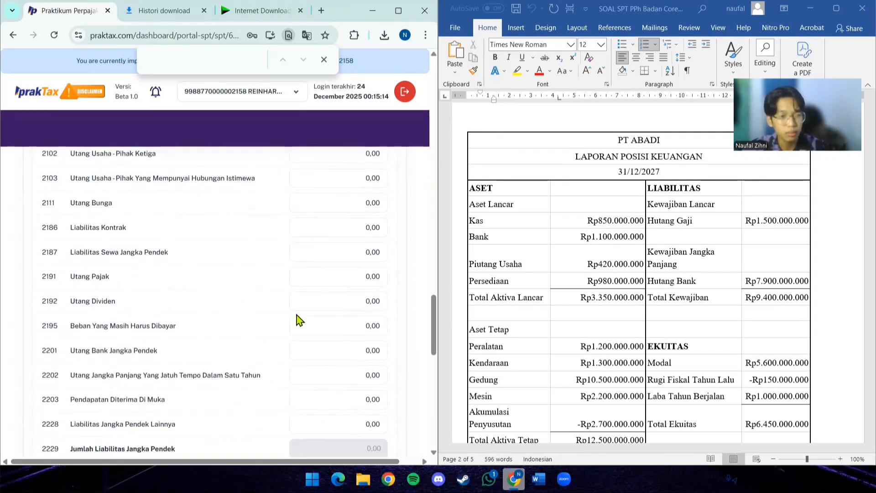
{"action": "scroll", "coordinate": [299, 319], "scroll_direction": "down", "scroll_amount": 1}
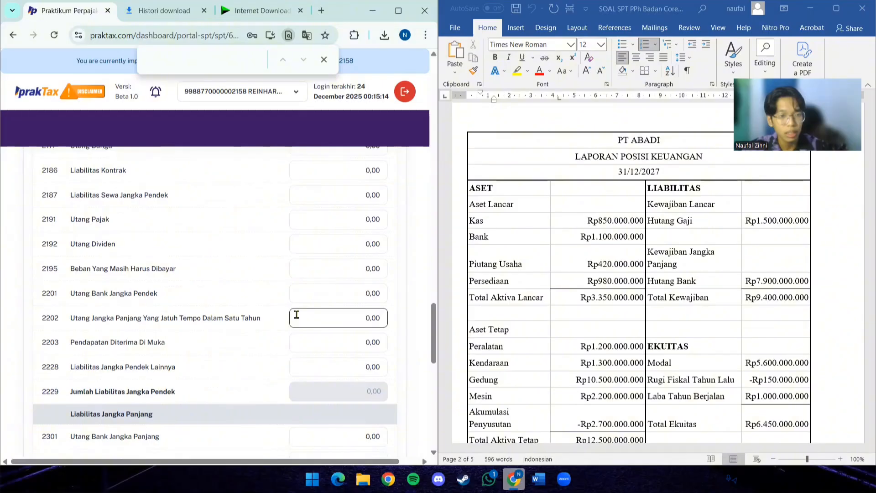
{"action": "scroll", "coordinate": [296, 314], "scroll_direction": "up", "scroll_amount": 2}
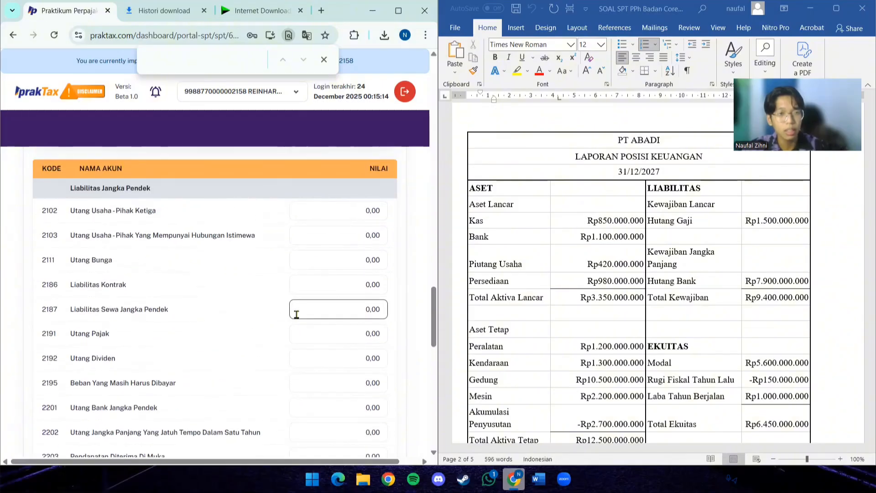
{"action": "scroll", "coordinate": [296, 315], "scroll_direction": "down", "scroll_amount": 1}
{"action": "scroll", "coordinate": [297, 314], "scroll_direction": "down", "scroll_amount": 1}
{"action": "left_click", "coordinate": [342, 365]}
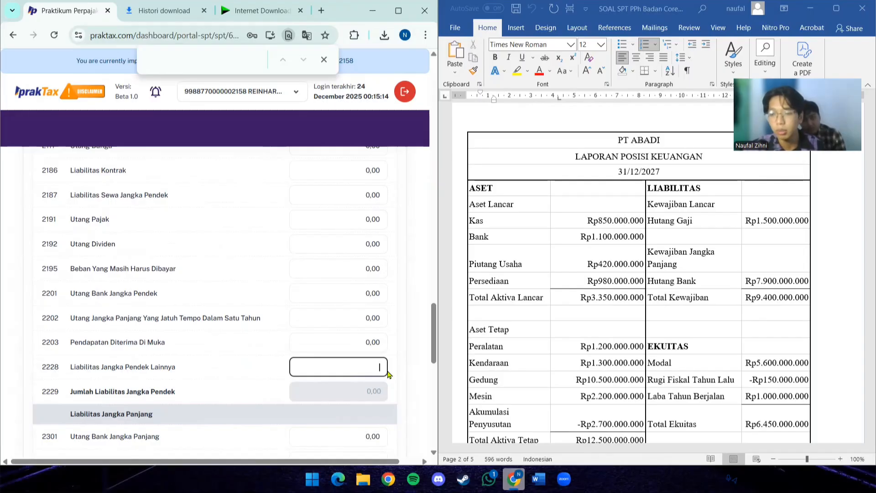
{"action": "type", "text": "1.500.000.000,00"}
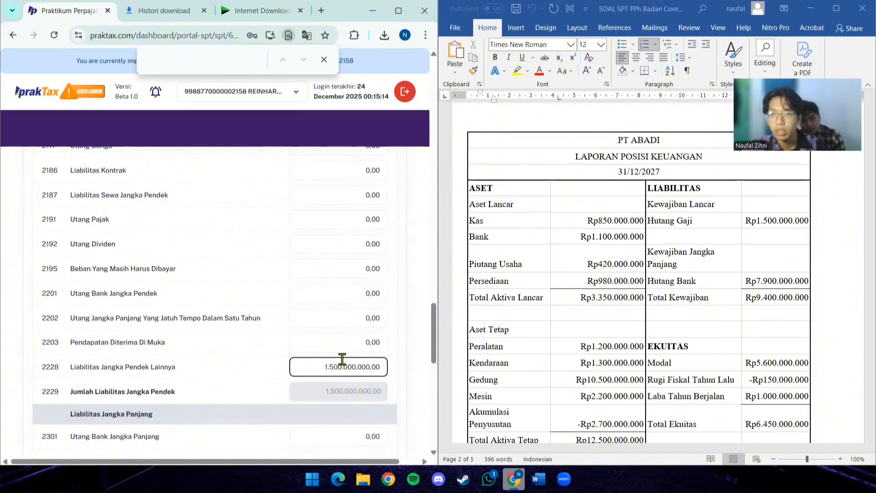
- Enter 7.900.000.000 from the Hutang Bank line as the value of account 2301 Utang Bank Jangka Panjang
{"action": "scroll", "coordinate": [343, 361], "scroll_direction": "down", "scroll_amount": 2}
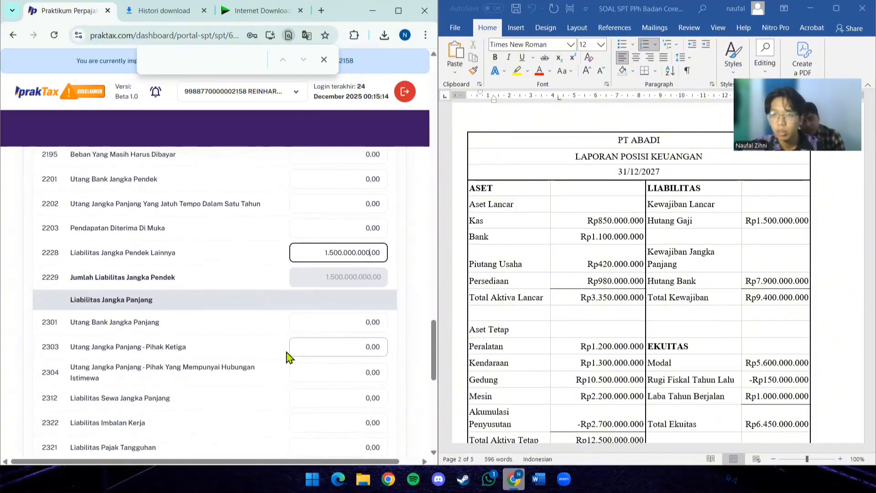
{"action": "left_click", "coordinate": [349, 322]}
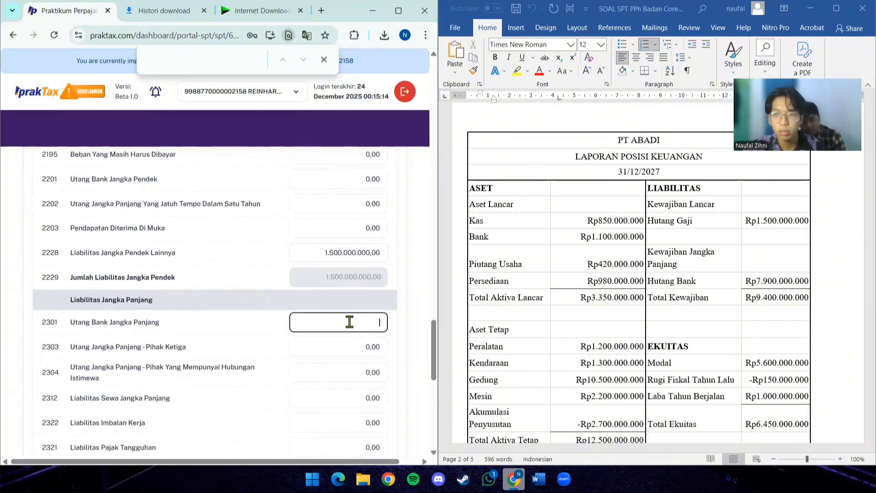
{"action": "type", "text": "7.900."}
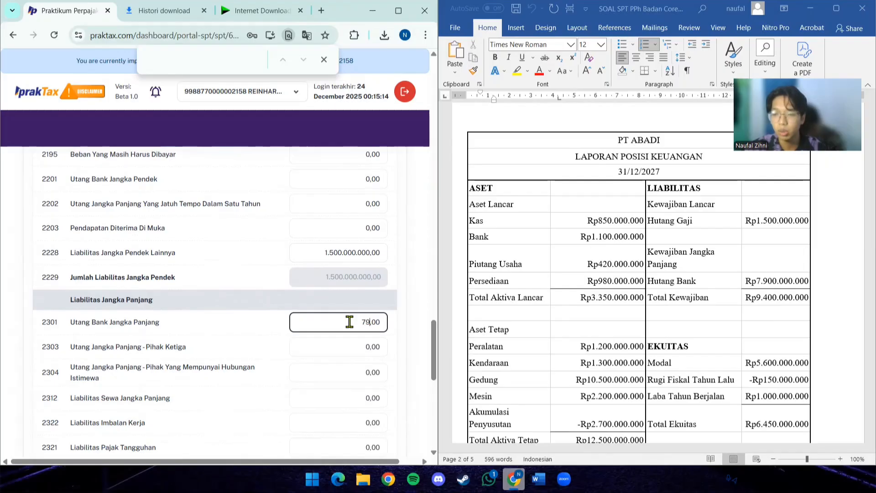
{"action": "type", "text": "000.000"}
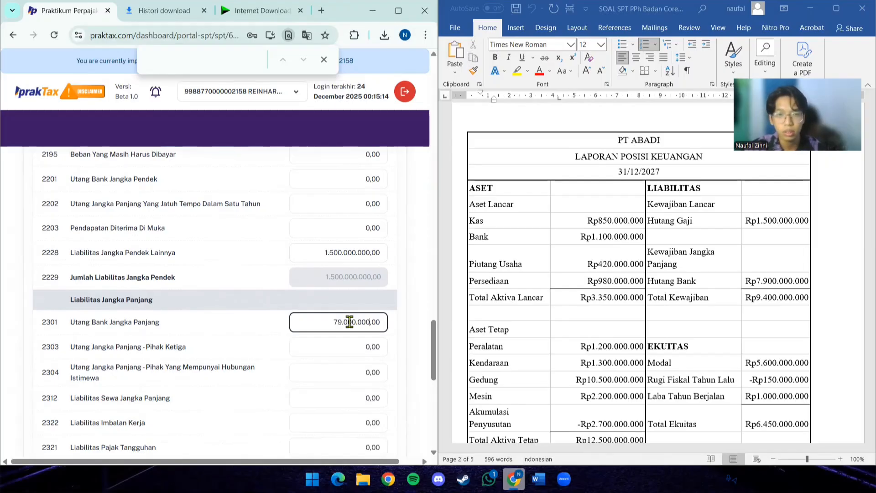
{"action": "left_click", "coordinate": [313, 368]}
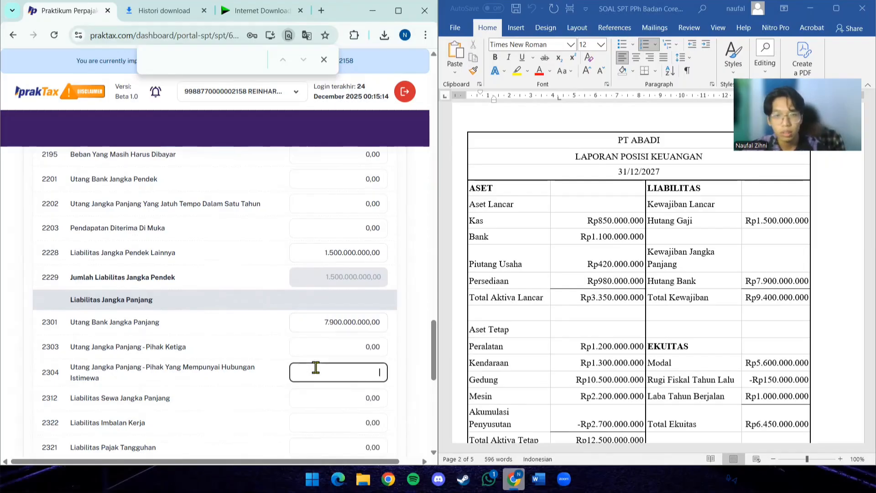
- Enter 5.600.000.000 from the Modal line as the value of account 3102 Modal Saham
{"action": "scroll", "coordinate": [313, 366], "scroll_direction": "down", "scroll_amount": 2}
{"action": "scroll", "coordinate": [315, 368], "scroll_direction": "down", "scroll_amount": 1}
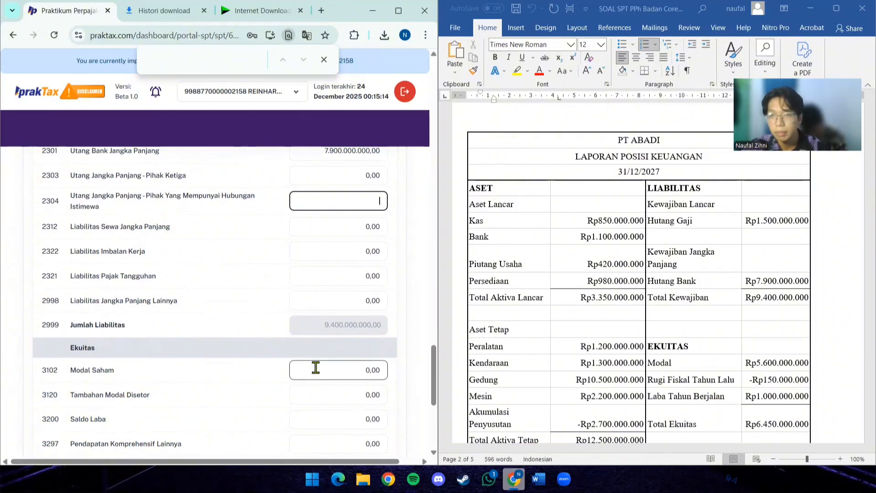
{"action": "scroll", "coordinate": [315, 367], "scroll_direction": "down", "scroll_amount": 1}
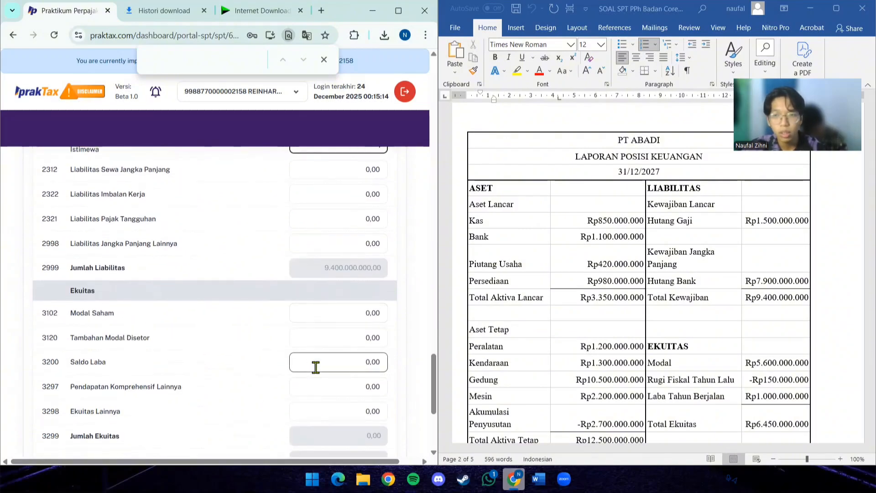
{"action": "left_click", "coordinate": [347, 313]}
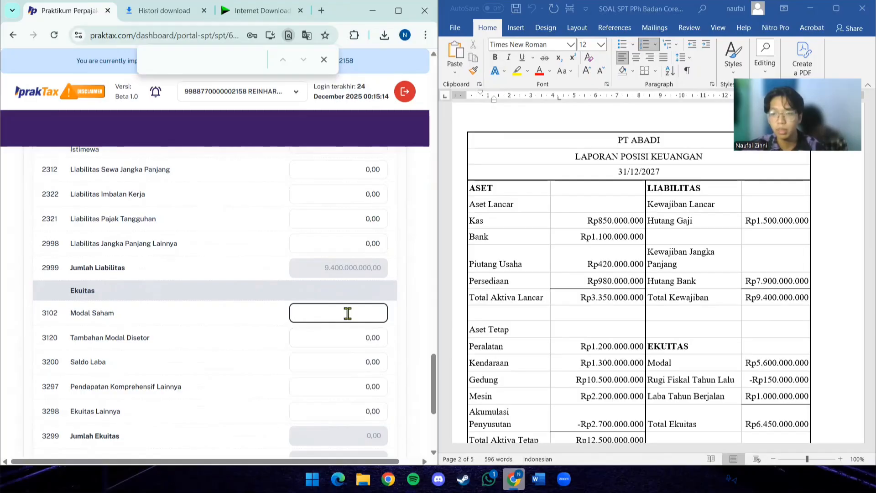
{"action": "type", "text": "5.600.000."}
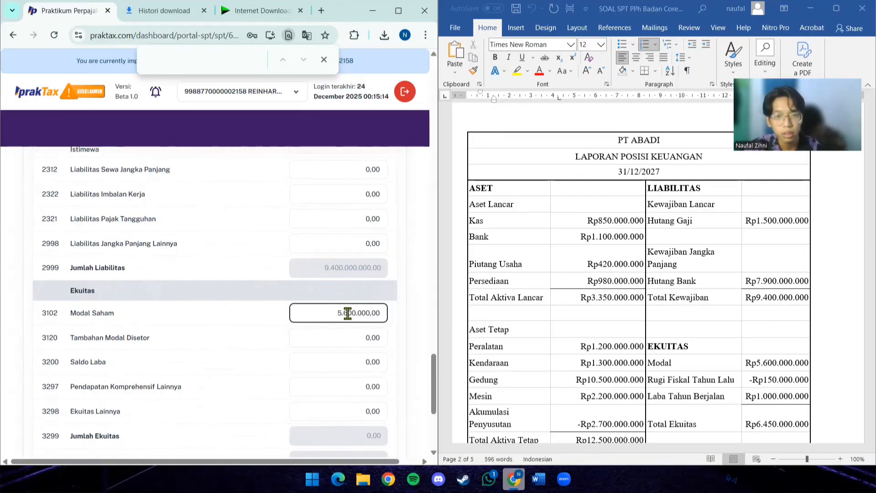
{"action": "type", "text": "000"}
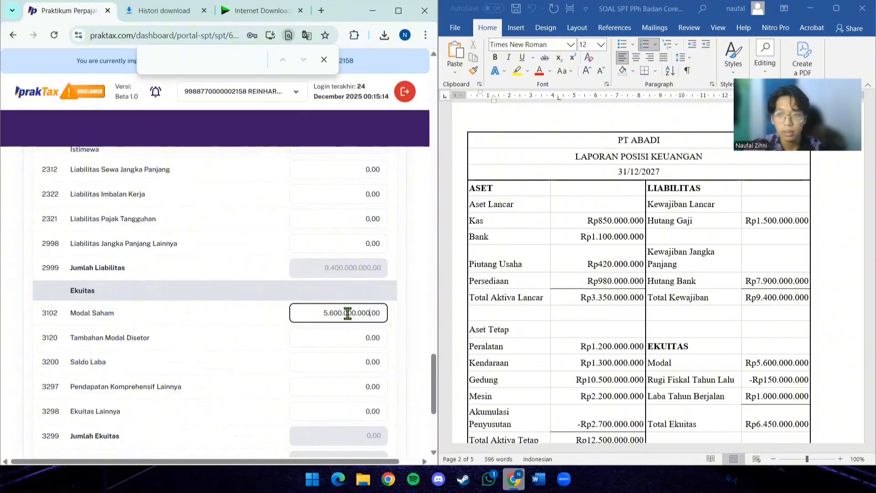
- Enter 850.000.000 as the value of account 3200 Saldo Laba, combining the Rugi Fiskal Tahun Lalu and Laba Tahun Berjalan lines
{"action": "left_click", "coordinate": [308, 367]}
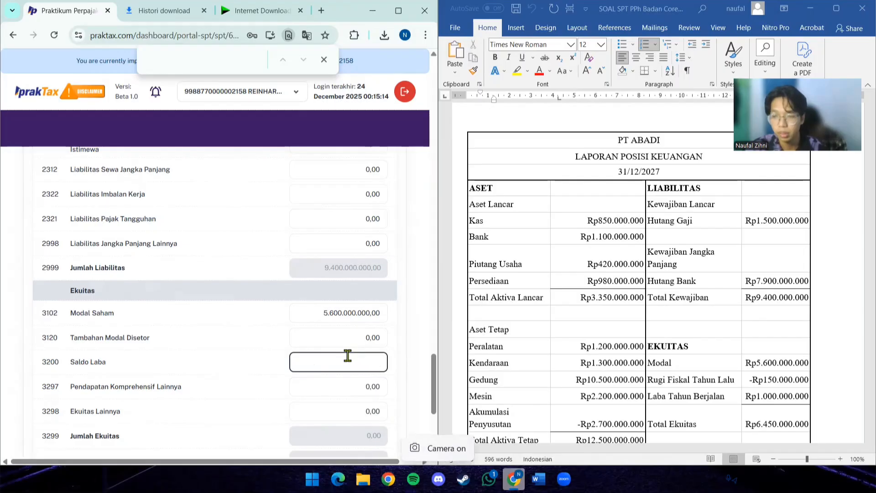
{"action": "type", "text": "850."}
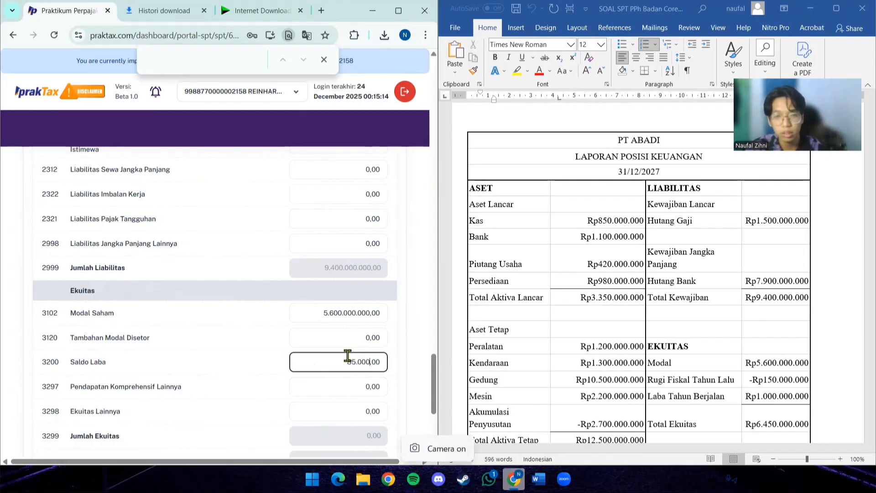
{"action": "type", "text": "000.000,0"}
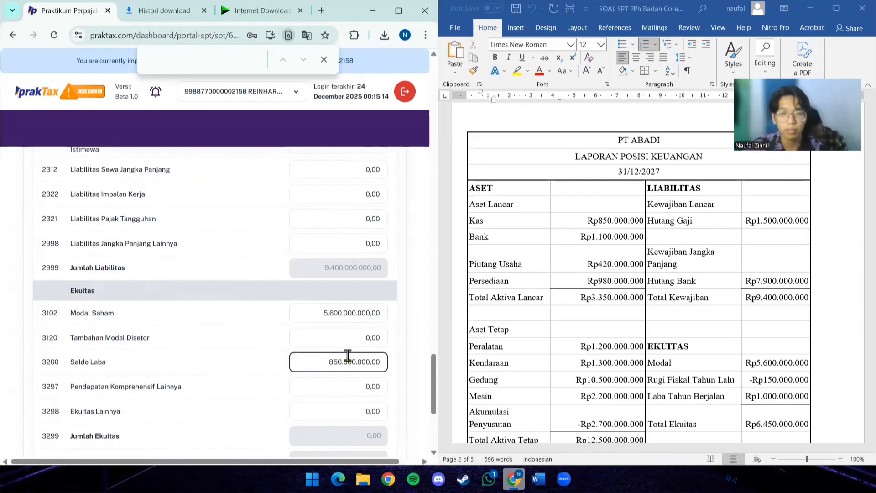
- Compare the Jumlah Liabilitas Dan Ekuitas total in L1 with the balance sheet, and open attachment L2
{"action": "scroll", "coordinate": [715, 395], "scroll_direction": "down", "scroll_amount": 1}
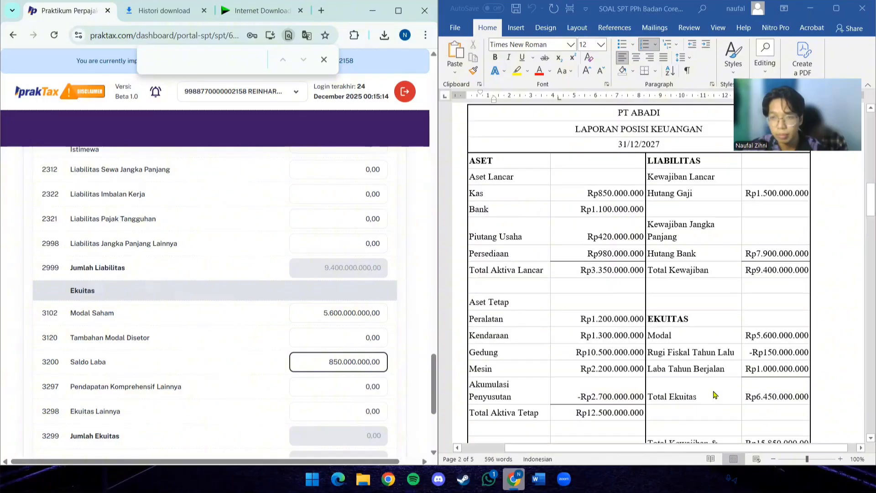
{"action": "scroll", "coordinate": [715, 395], "scroll_direction": "down", "scroll_amount": 1}
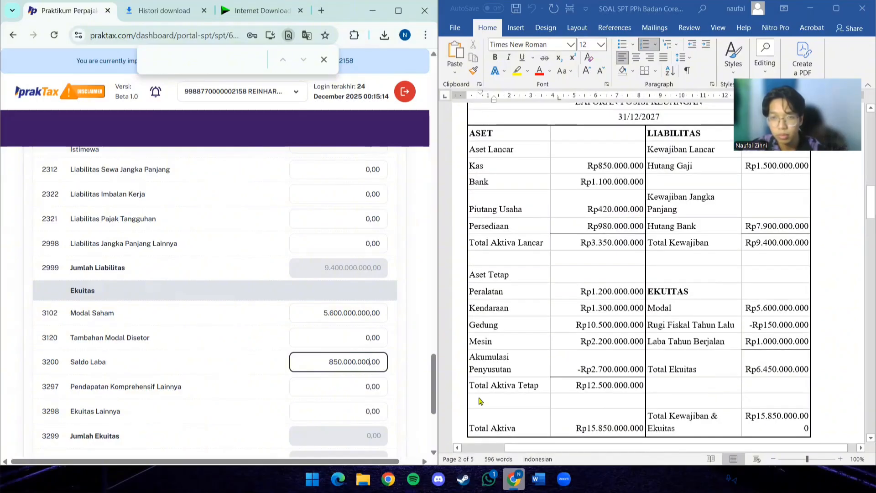
{"action": "scroll", "coordinate": [307, 395], "scroll_direction": "down", "scroll_amount": 3}
{"action": "left_click", "coordinate": [309, 399]}
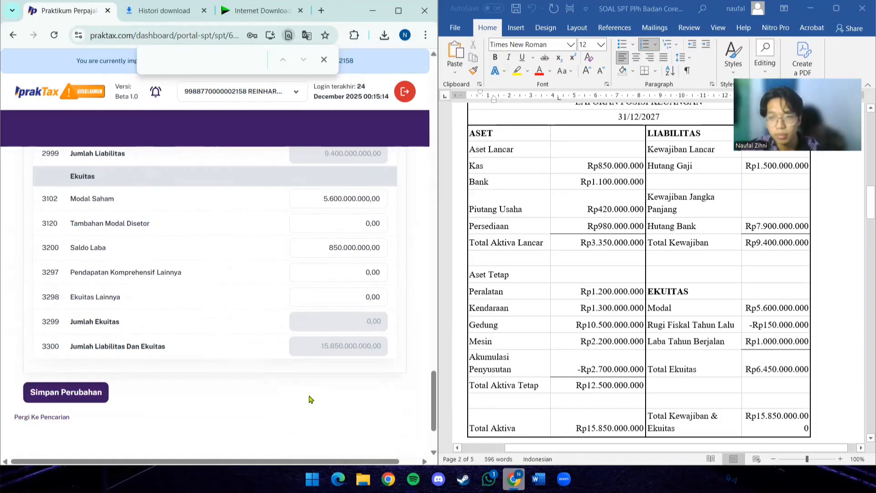
{"action": "scroll", "coordinate": [294, 281], "scroll_direction": "up", "scroll_amount": 20}
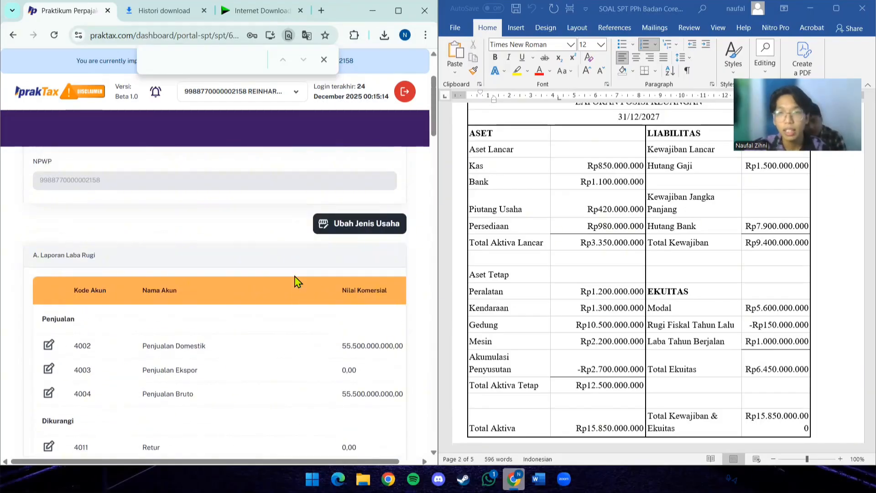
{"action": "scroll", "coordinate": [294, 281], "scroll_direction": "up", "scroll_amount": 3}
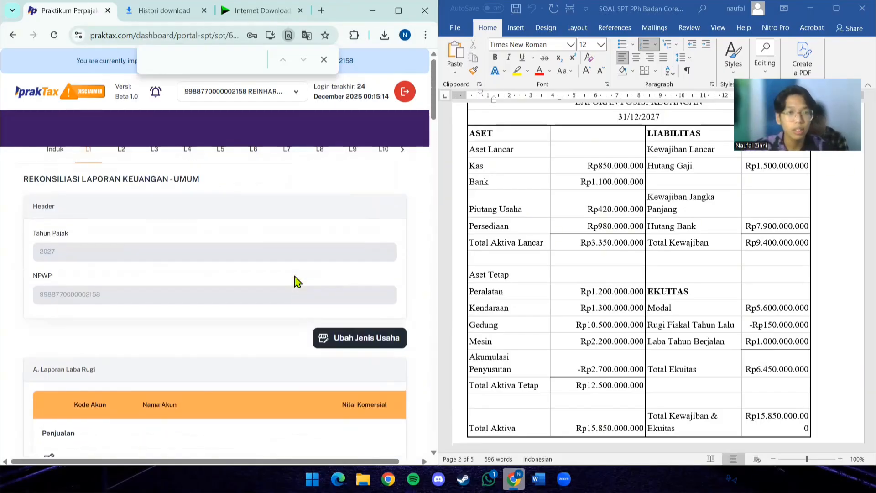
{"action": "left_click", "coordinate": [122, 151]}
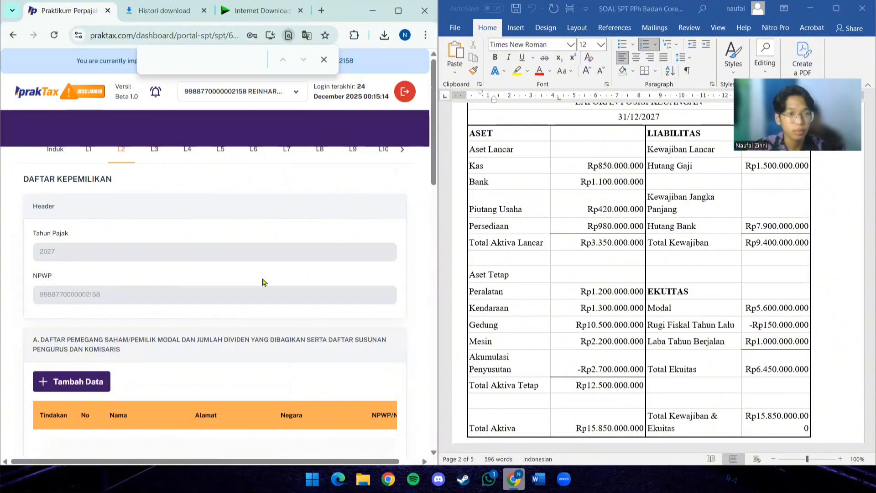
- Start a new record in section A of L2 and enter the first owner's name from the Pemilik details
{"action": "scroll", "coordinate": [263, 282], "scroll_direction": "down", "scroll_amount": 3}
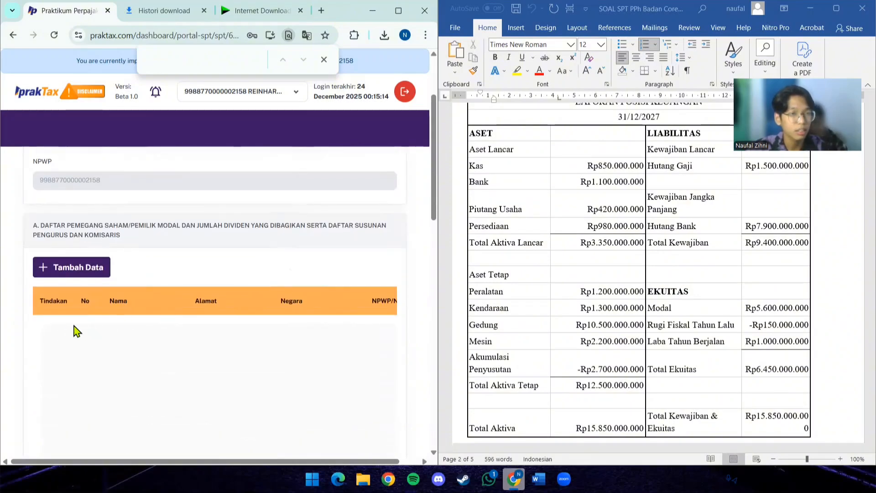
{"action": "scroll", "coordinate": [261, 313], "scroll_direction": "up", "scroll_amount": 3}
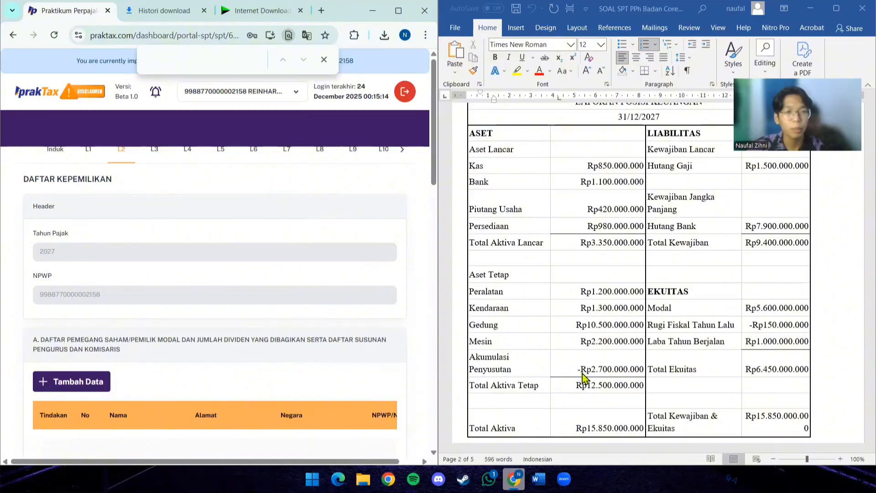
{"action": "scroll", "coordinate": [582, 378], "scroll_direction": "up", "scroll_amount": 20}
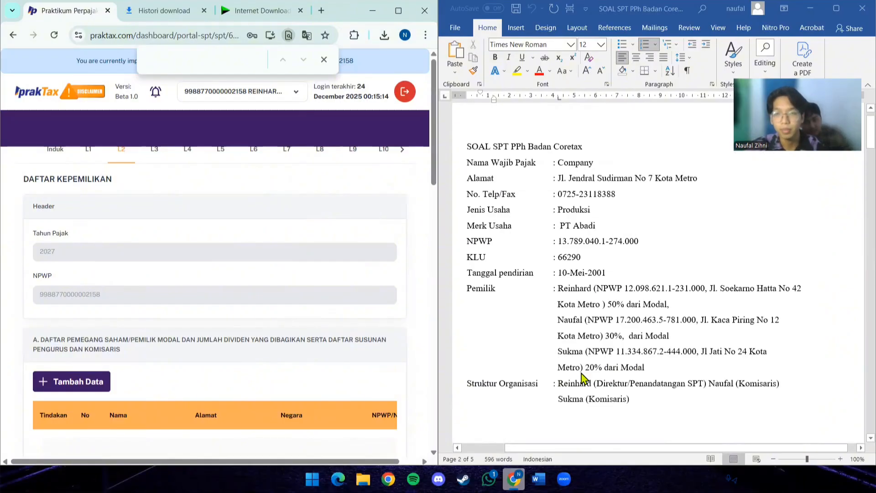
{"action": "scroll", "coordinate": [194, 377], "scroll_direction": "down", "scroll_amount": 3}
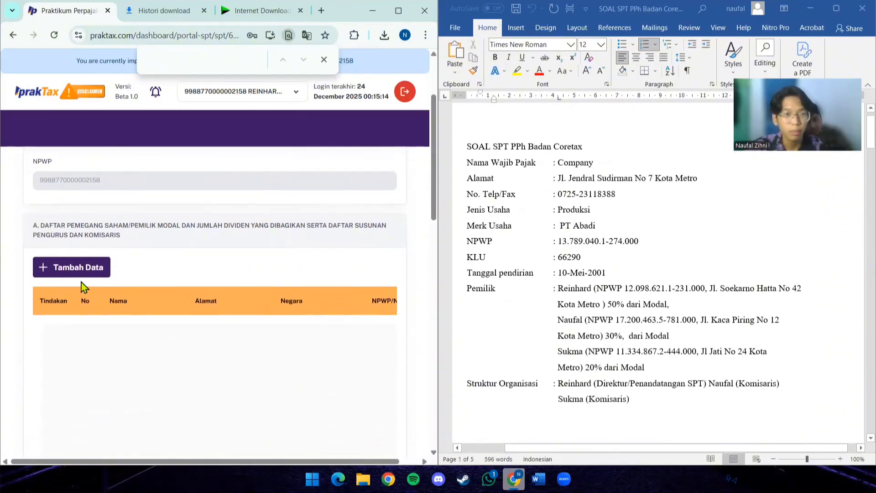
{"action": "left_click", "coordinate": [81, 269]}
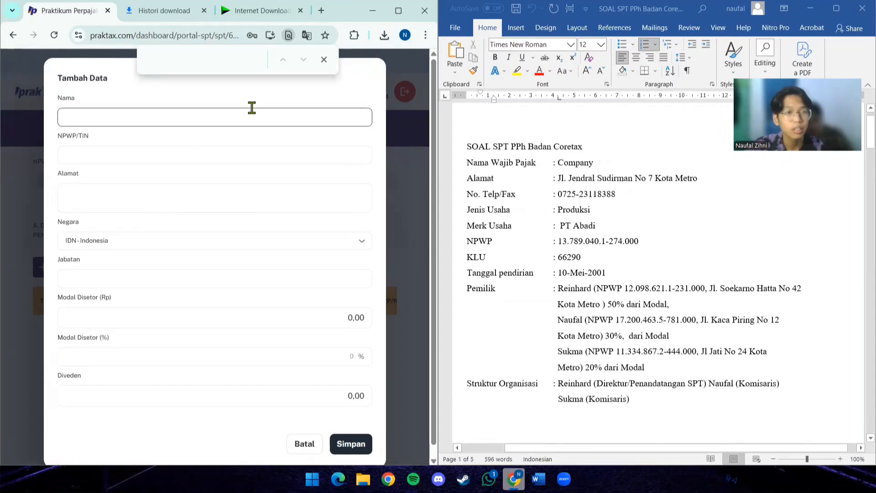
{"action": "left_click", "coordinate": [239, 122]}
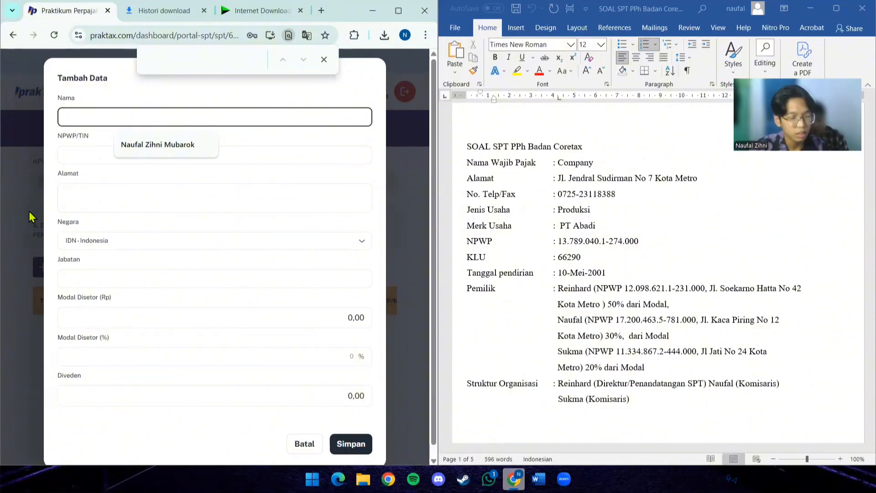
{"action": "type", "text": "Reinhard"}
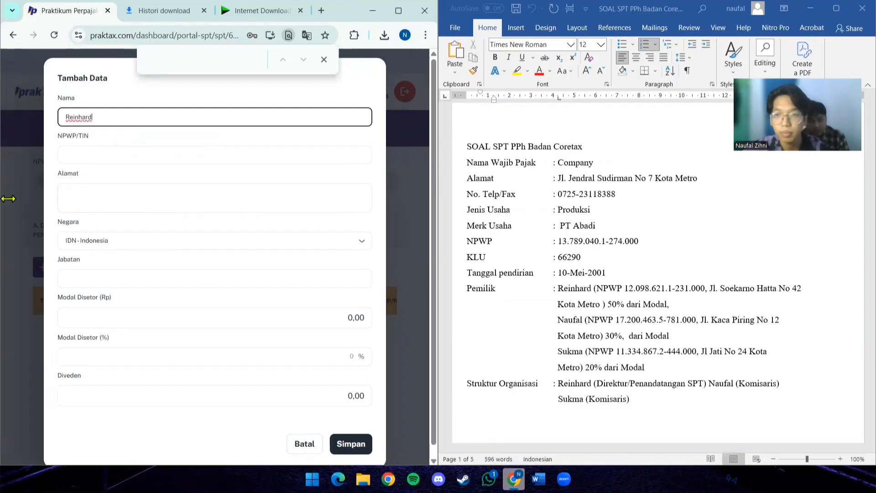
- Copy the first owner's tax number from the Pemilik details into NPWP/TIN
{"action": "left_click", "coordinate": [212, 156]}
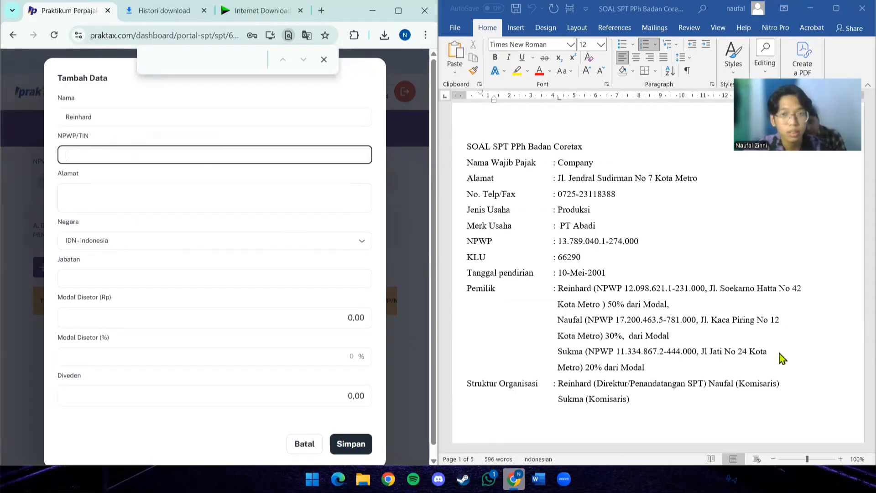
{"action": "left_click", "coordinate": [625, 287]}
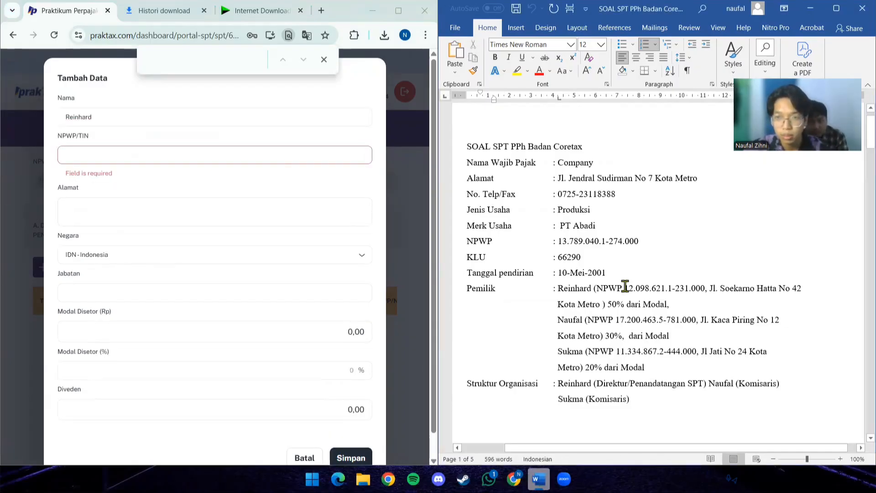
{"action": "left_click_drag", "start_coordinate": [624, 287], "coordinate": [701, 289]}
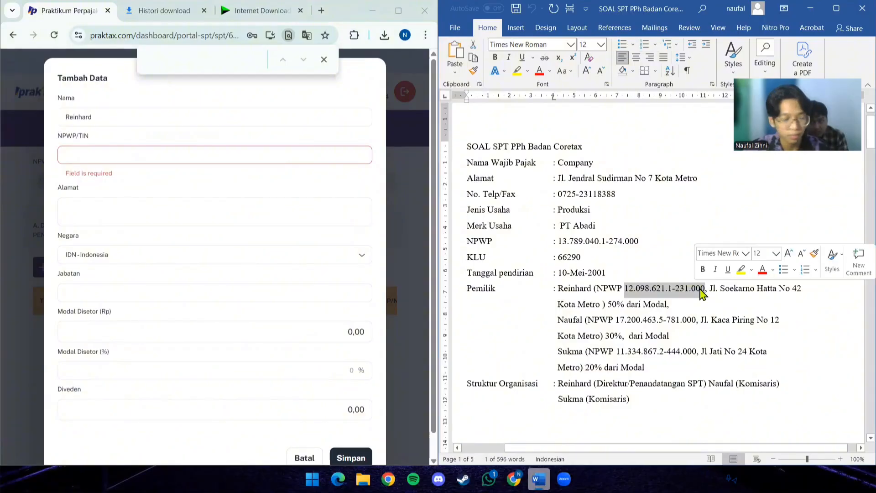
{"action": "left_click", "coordinate": [208, 154]}
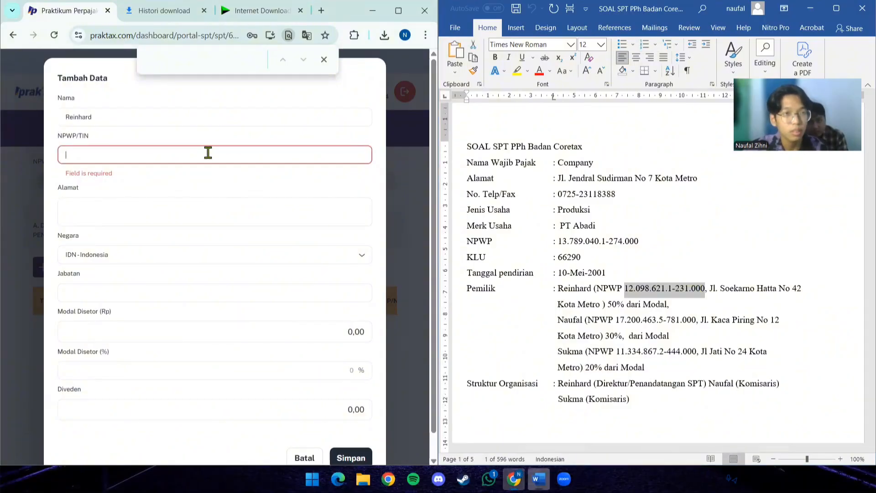
{"action": "key", "text": "ctrl+v"}
- Copy the first owner's street address and city into Alamat, removing the extra spaces before the city
{"action": "left_click", "coordinate": [297, 217]}
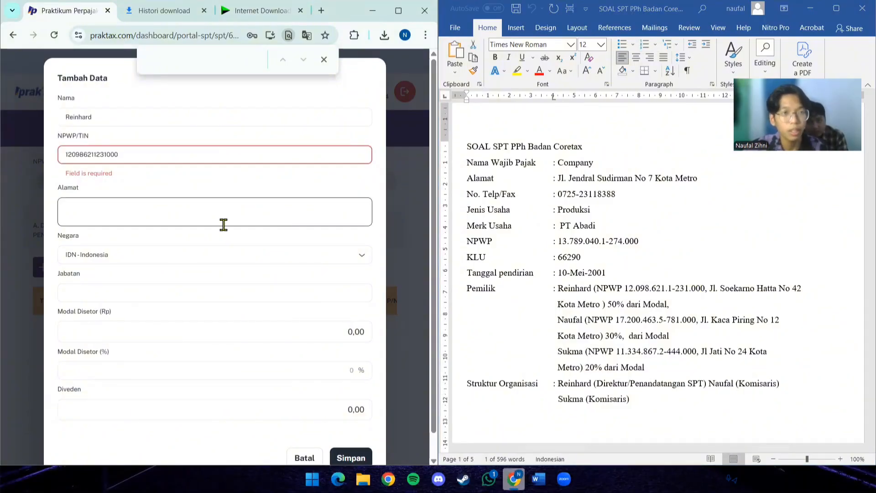
{"action": "left_click", "coordinate": [223, 224]}
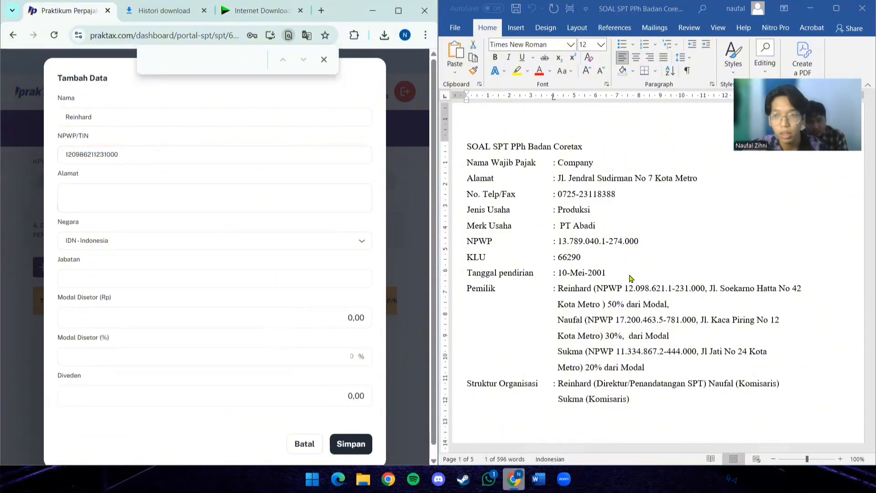
{"action": "left_click", "coordinate": [710, 287]}
{"action": "left_click_drag", "start_coordinate": [710, 288], "coordinate": [600, 308]}
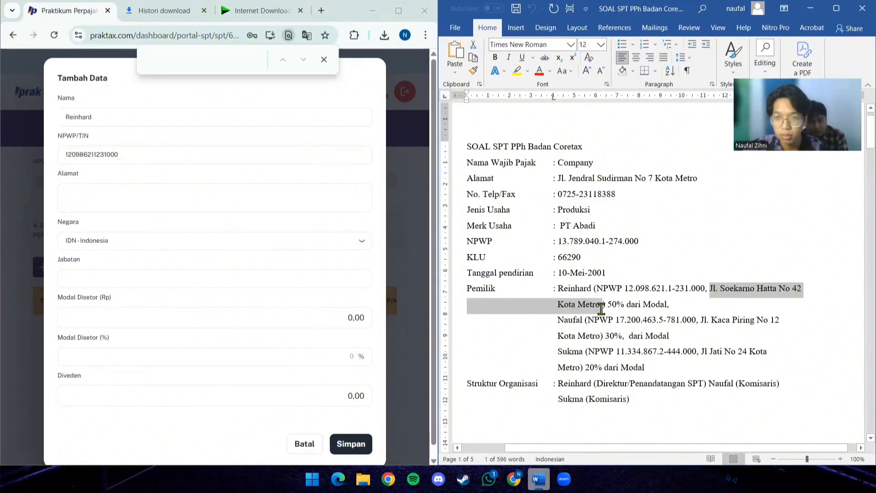
{"action": "left_click", "coordinate": [600, 309]}
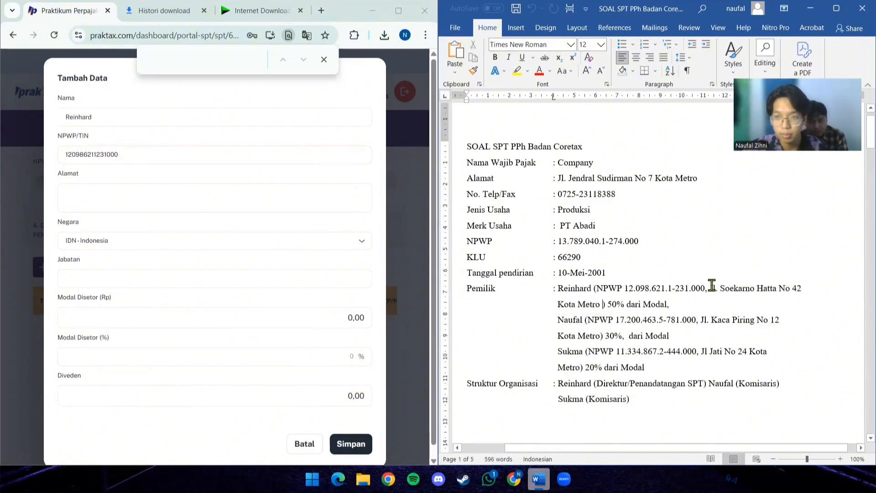
{"action": "left_click_drag", "start_coordinate": [711, 285], "coordinate": [601, 314]}
{"action": "key", "text": "ctrl+c"}
{"action": "left_click", "coordinate": [190, 194]}
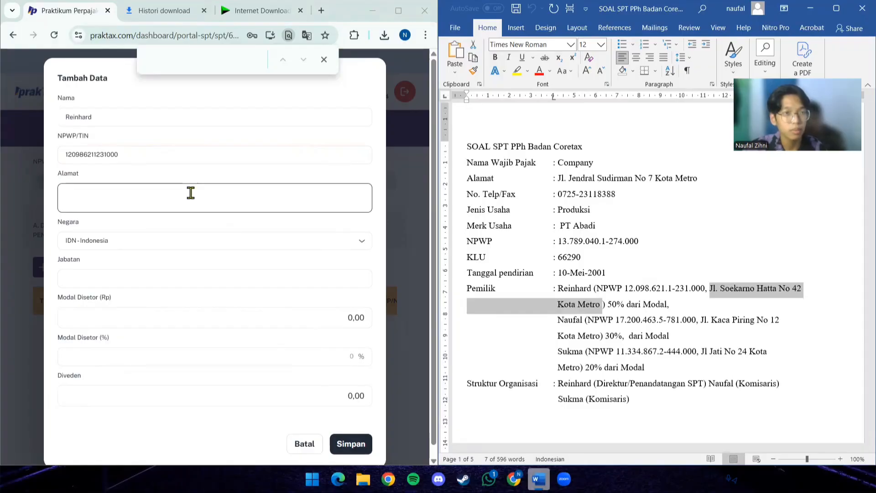
{"action": "key", "text": "ctrl+v"}
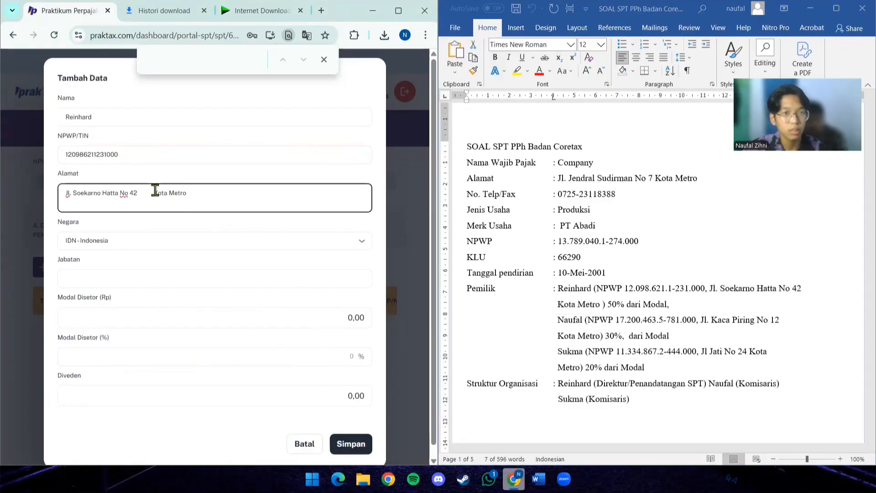
{"action": "key", "text": "BackSpace"}
{"action": "key", "text": "BackSpace"}
{"action": "key", "text": "BackSpace"}
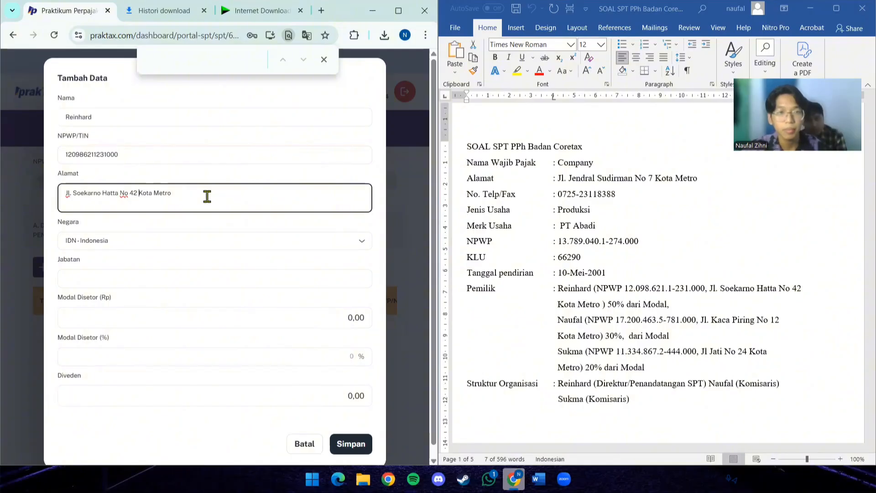
- Set the first owner's Jabatan to Direktur, as given under Struktur Organisasi
{"action": "left_click", "coordinate": [275, 277]}
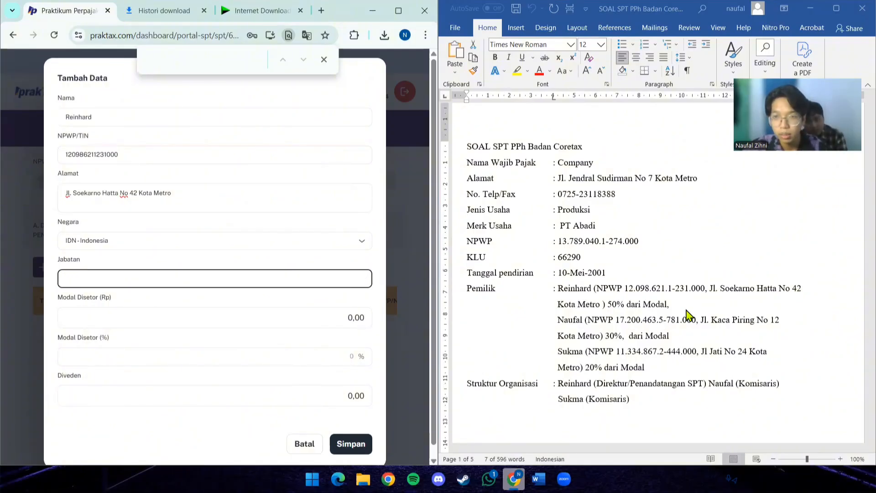
{"action": "scroll", "coordinate": [663, 346], "scroll_direction": "down", "scroll_amount": 1}
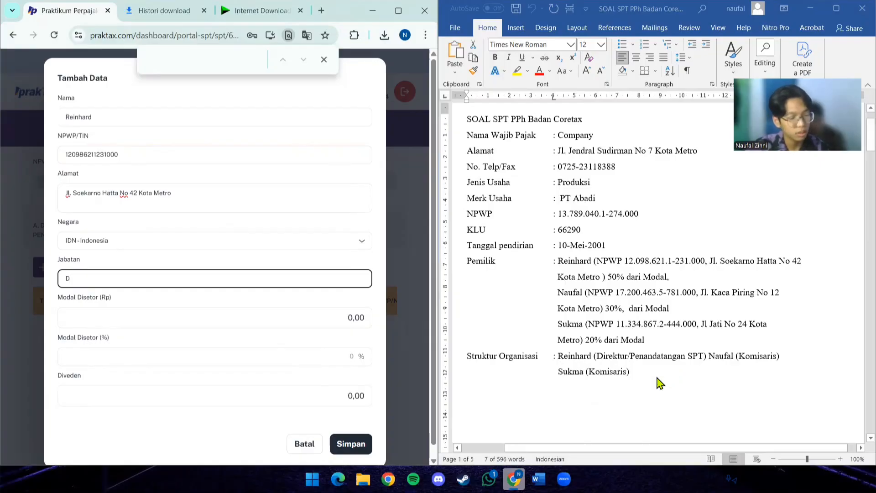
{"action": "type", "text": "Dire"}
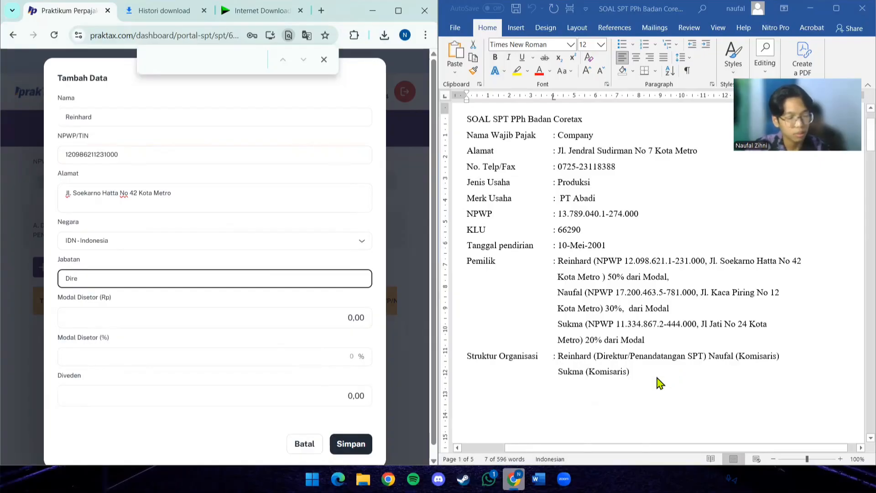
{"action": "type", "text": "ktur"}
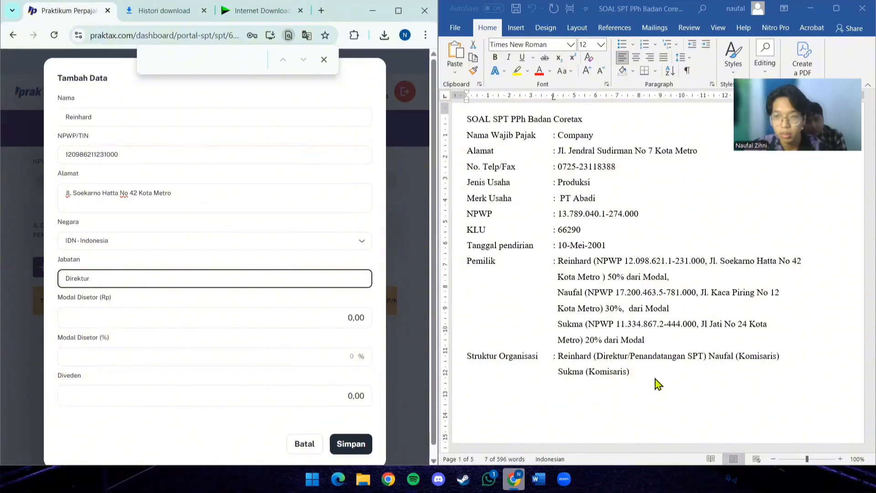
- Look up Modal under EKUITAS in the balance sheet and enter it as the first owner's Modal Disetor (Rp)
{"action": "left_click", "coordinate": [224, 314]}
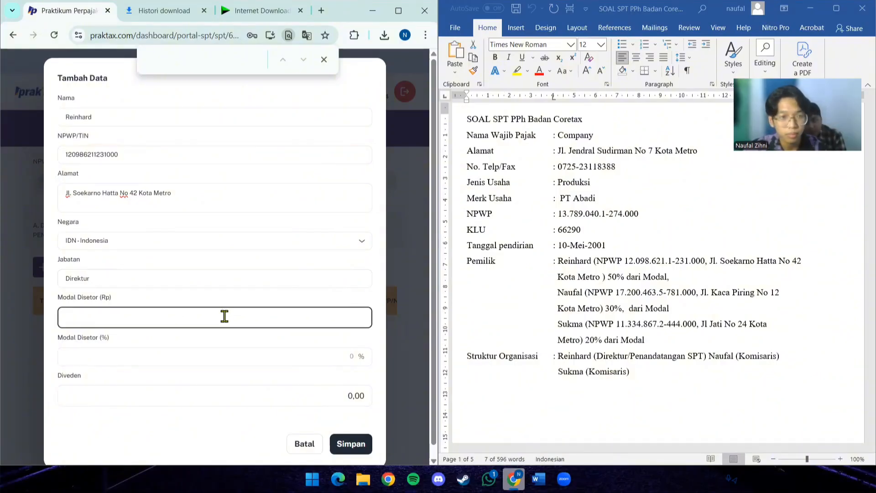
{"action": "scroll", "coordinate": [723, 323], "scroll_direction": "down", "scroll_amount": 10}
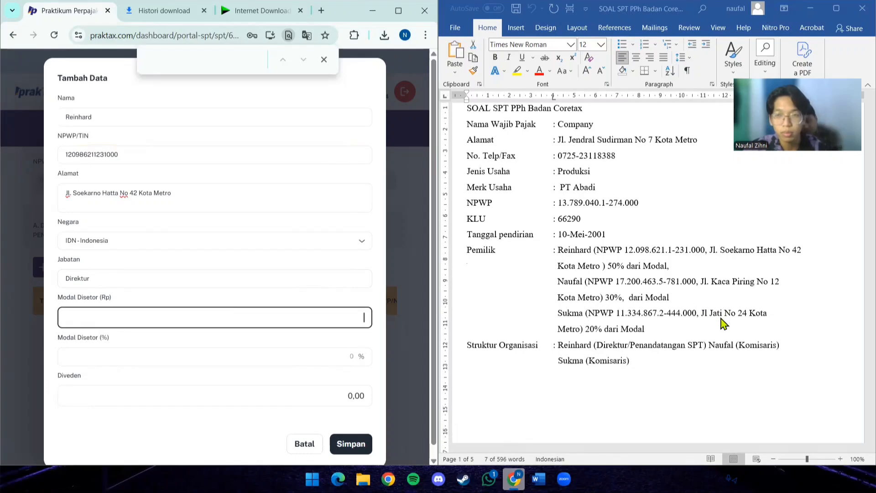
{"action": "scroll", "coordinate": [723, 323], "scroll_direction": "down", "scroll_amount": 20}
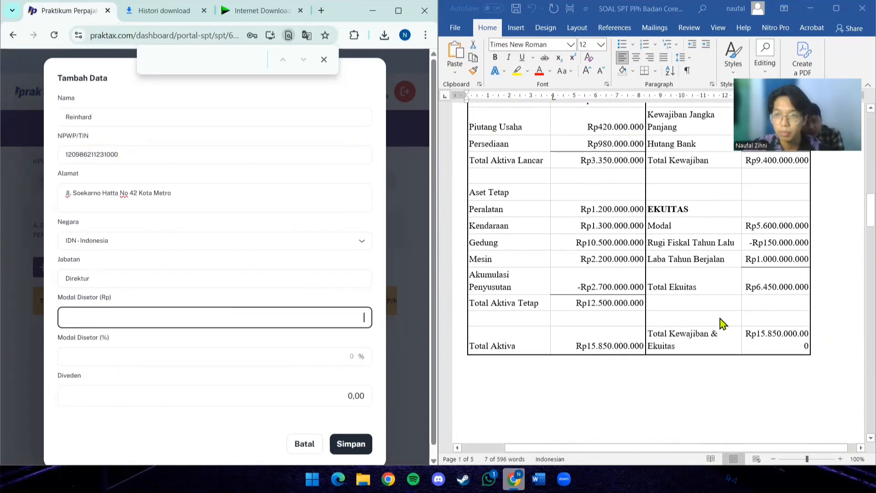
{"action": "scroll", "coordinate": [723, 323], "scroll_direction": "down", "scroll_amount": 1}
{"action": "scroll", "coordinate": [723, 323], "scroll_direction": "up", "scroll_amount": 12}
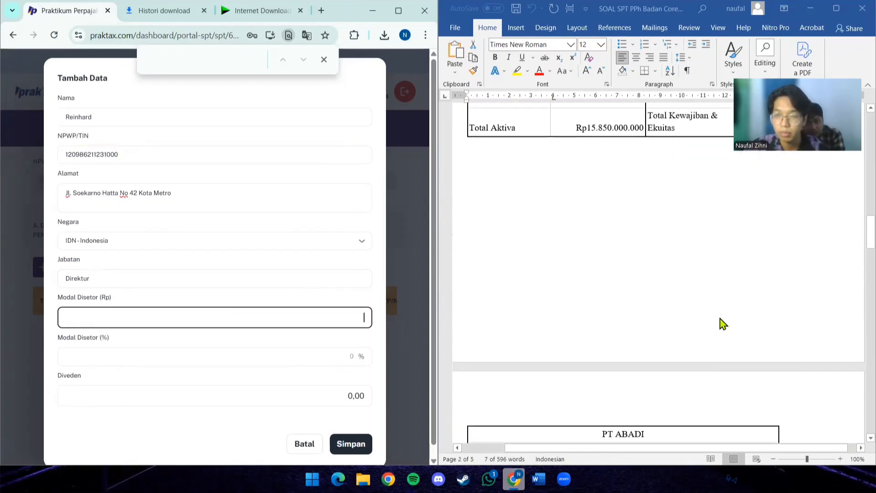
{"action": "scroll", "coordinate": [723, 323], "scroll_direction": "up", "scroll_amount": 1}
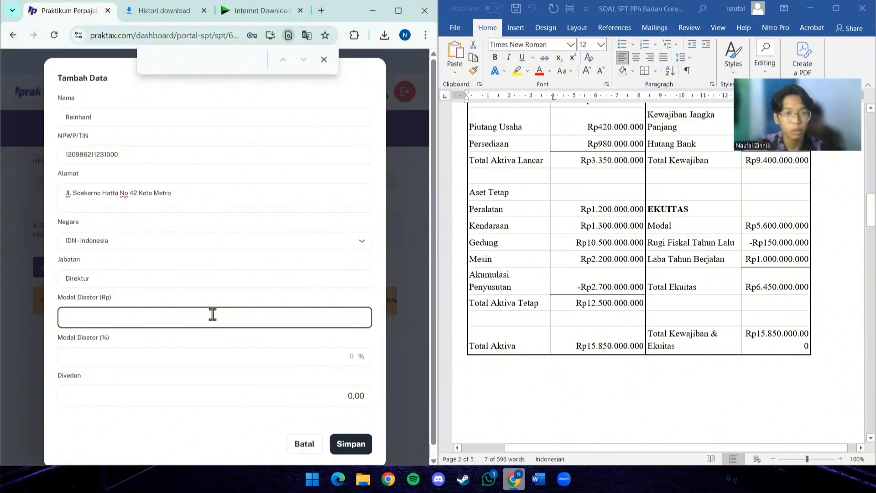
{"action": "type", "text": "5.600."}
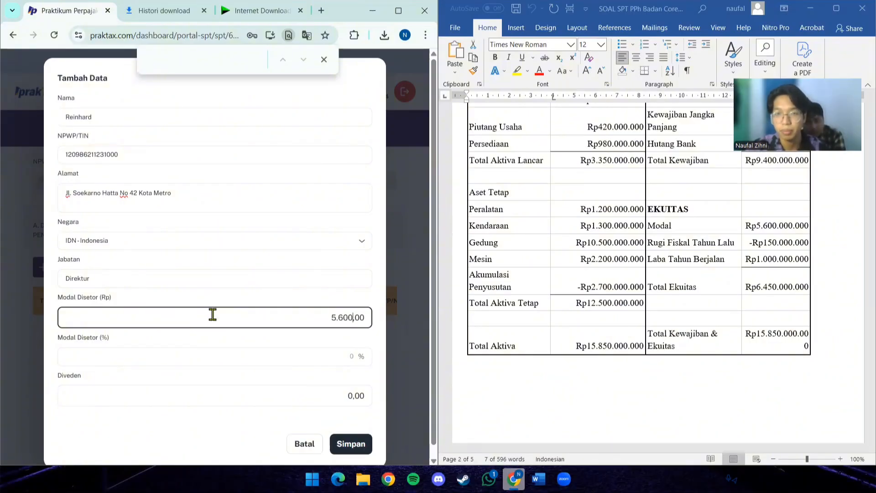
{"action": "type", "text": "000.000.00"}
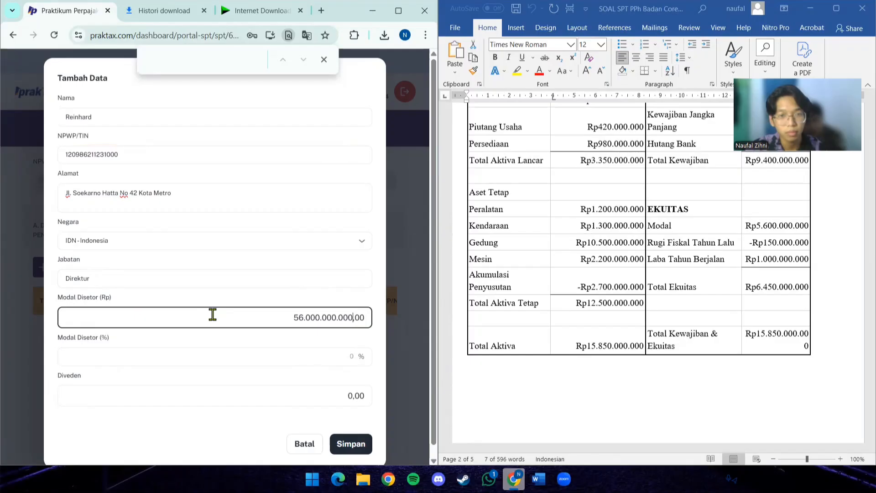
{"action": "type", "text": "0"}
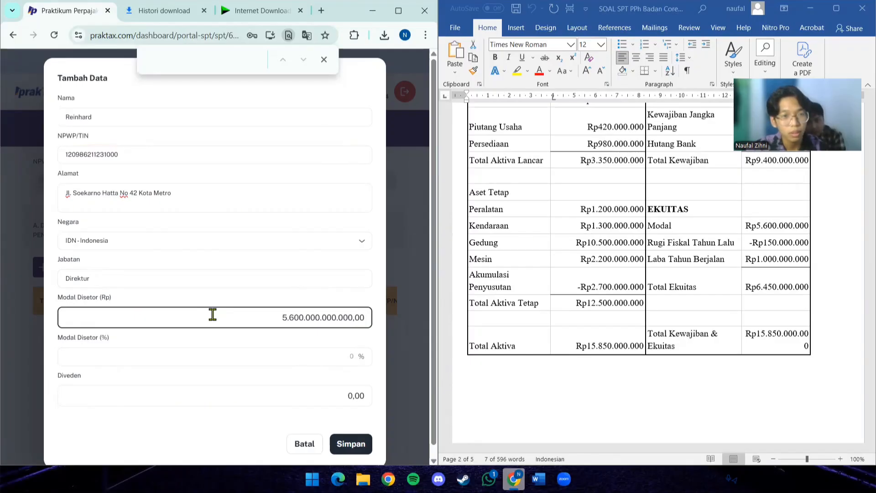
- Correct the first owner's Modal Disetor (Rp) to 5.600.000.000 by removing the surplus zeros
{"action": "left_click", "coordinate": [237, 352]}
{"action": "scroll", "coordinate": [529, 332], "scroll_direction": "up", "scroll_amount": 5}
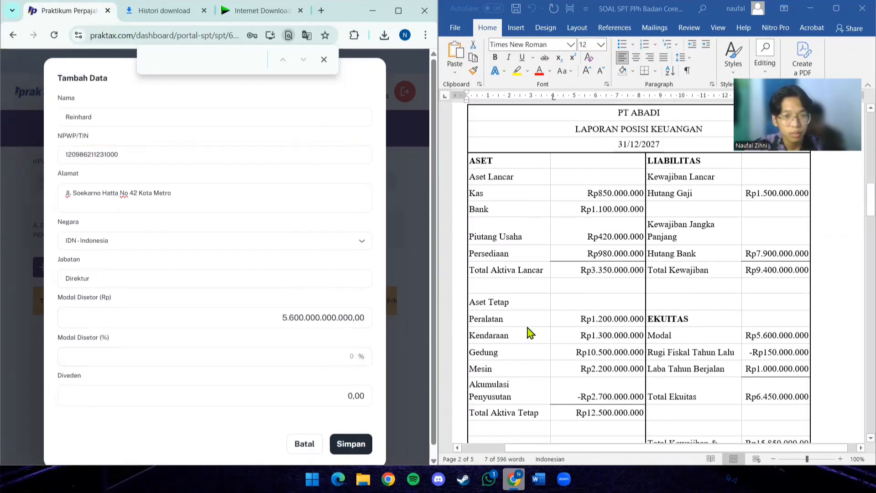
{"action": "scroll", "coordinate": [529, 332], "scroll_direction": "up", "scroll_amount": 10}
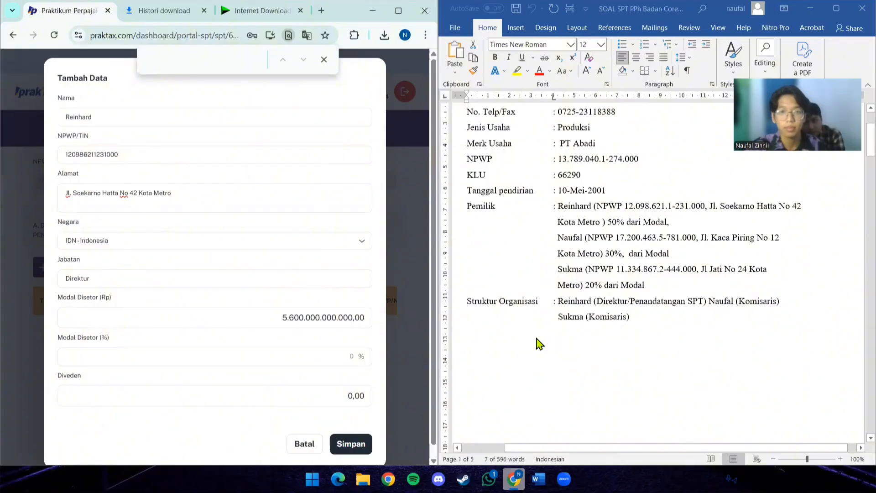
{"action": "left_click", "coordinate": [345, 314]}
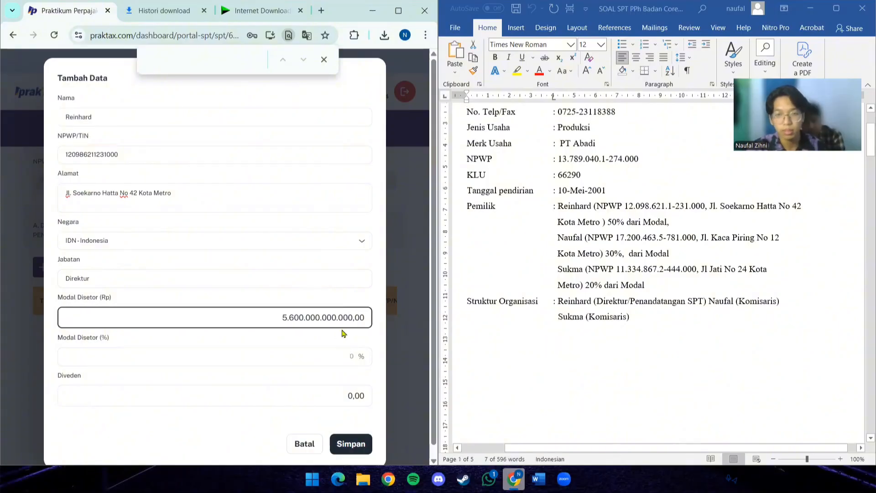
{"action": "key", "text": "BackSpace"}
{"action": "key", "text": "BackSpace"}
{"action": "type", "text": "0"}
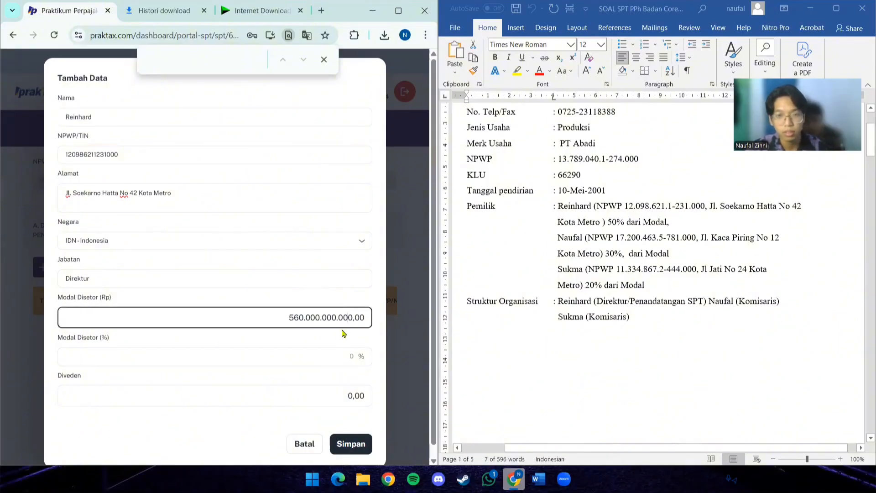
{"action": "key", "text": "BackSpace"}
{"action": "key", "text": "BackSpace"}
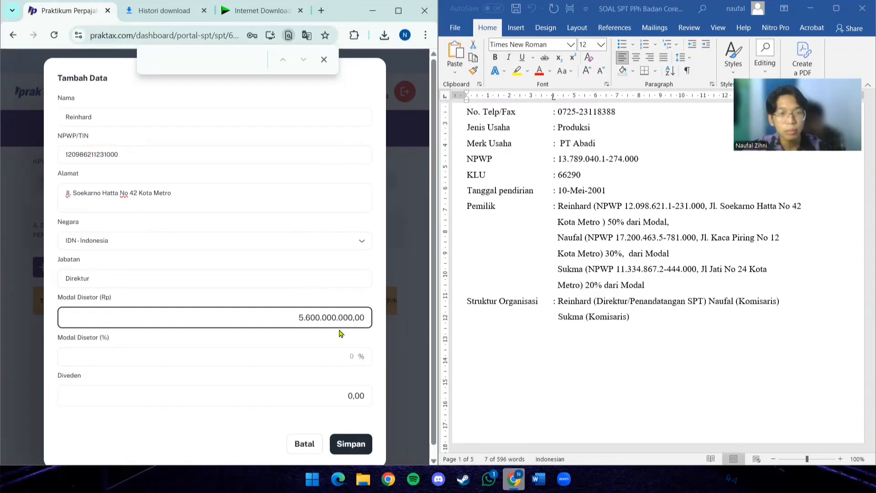
- Set the first owner's Modal Disetor (%) to 50, as given in the Pemilik details
{"action": "left_click", "coordinate": [314, 357]}
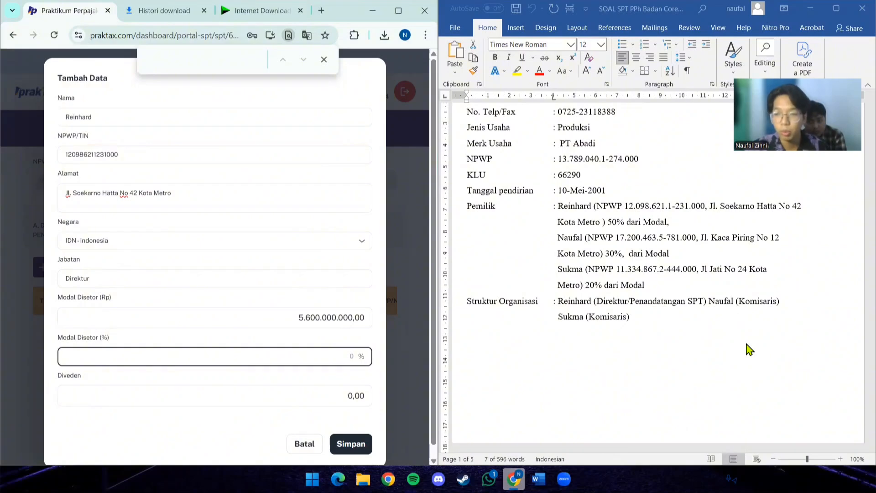
{"action": "left_click", "coordinate": [303, 395]}
{"action": "left_click", "coordinate": [295, 357]}
- Set the first owner's Diveden to 2.800.000.000 and save the record
{"action": "left_click", "coordinate": [316, 395]}
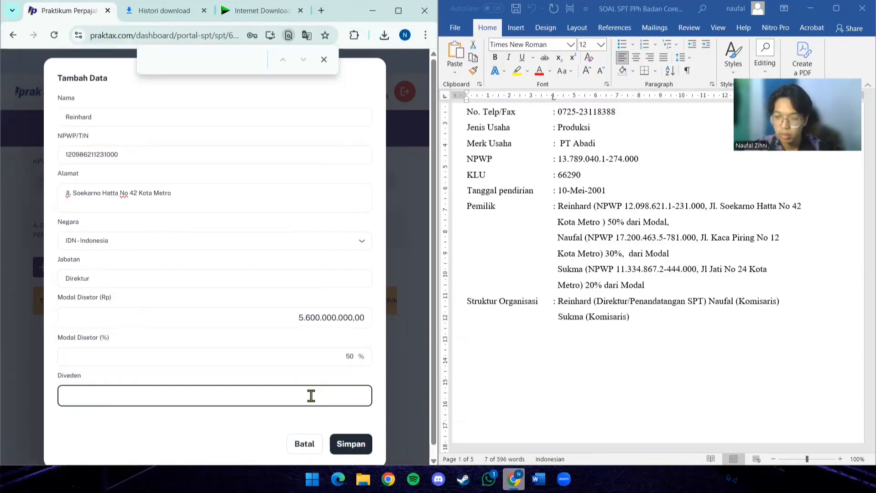
{"action": "type", "text": "2.800."}
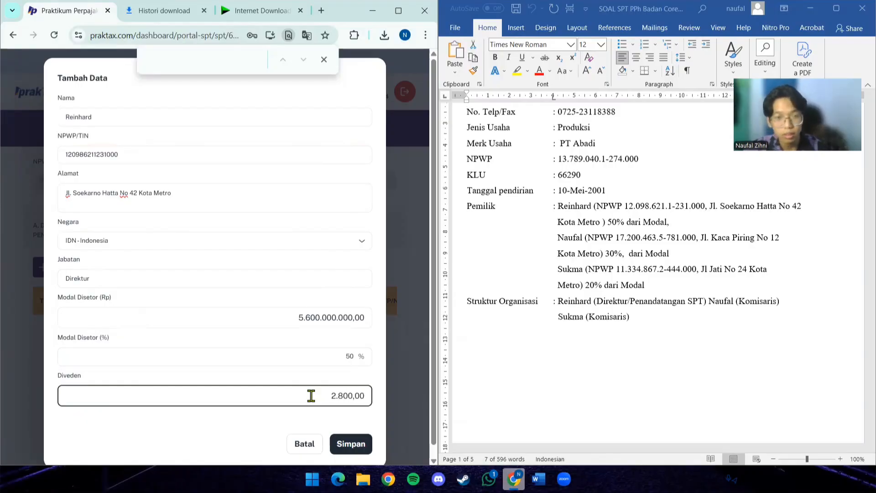
{"action": "type", "text": "000.000"}
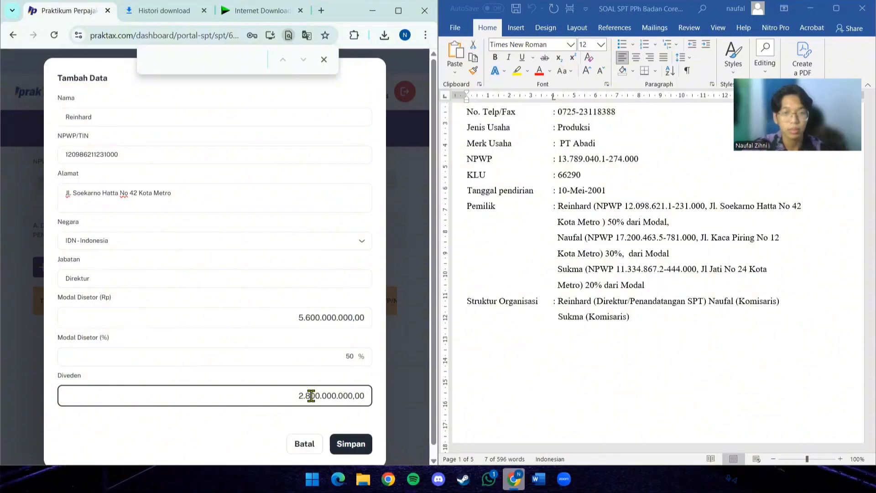
{"action": "left_click", "coordinate": [362, 444]}
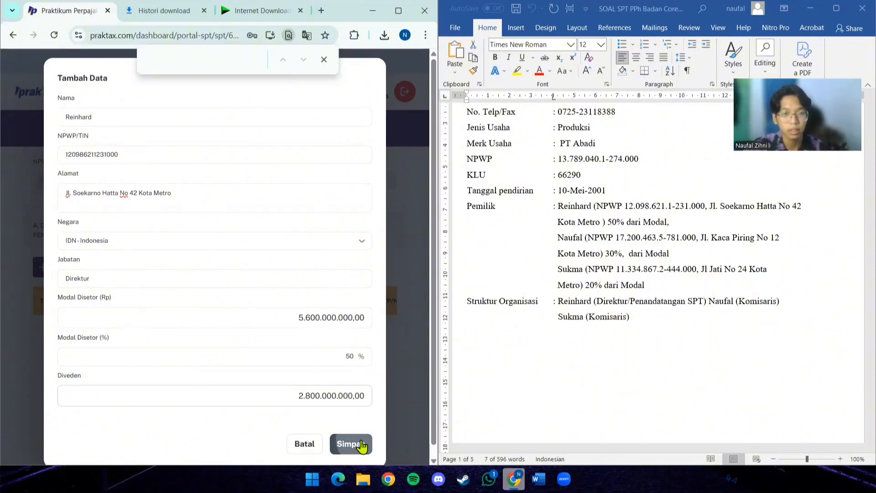
- Start another record in section A of L2 and enter the second owner's name from the Pemilik details
{"action": "left_click", "coordinate": [75, 272]}
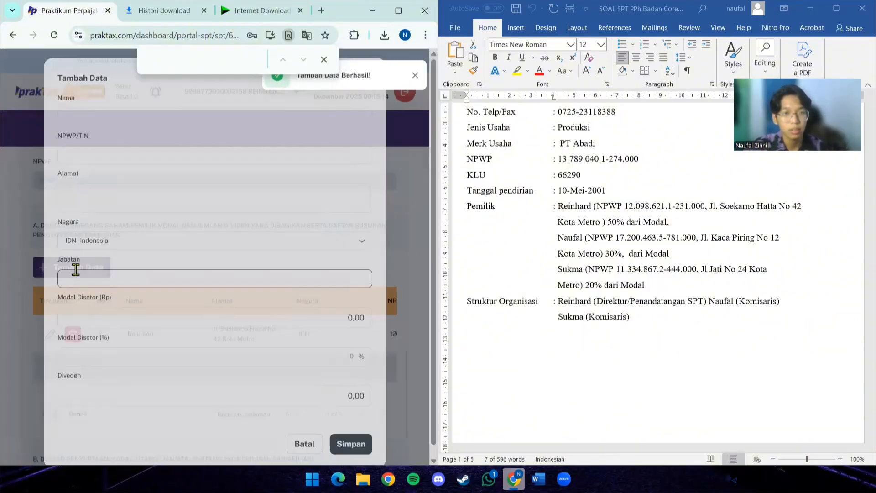
{"action": "left_click", "coordinate": [134, 119]}
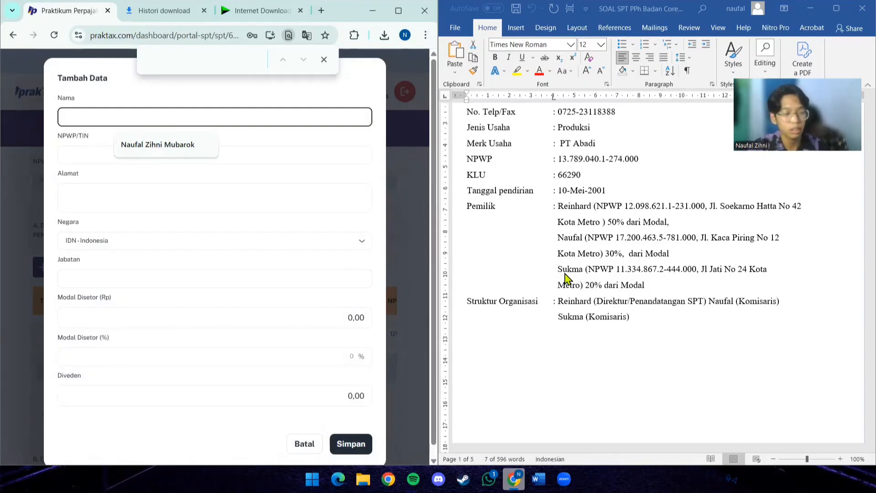
{"action": "type", "text": "Na"}
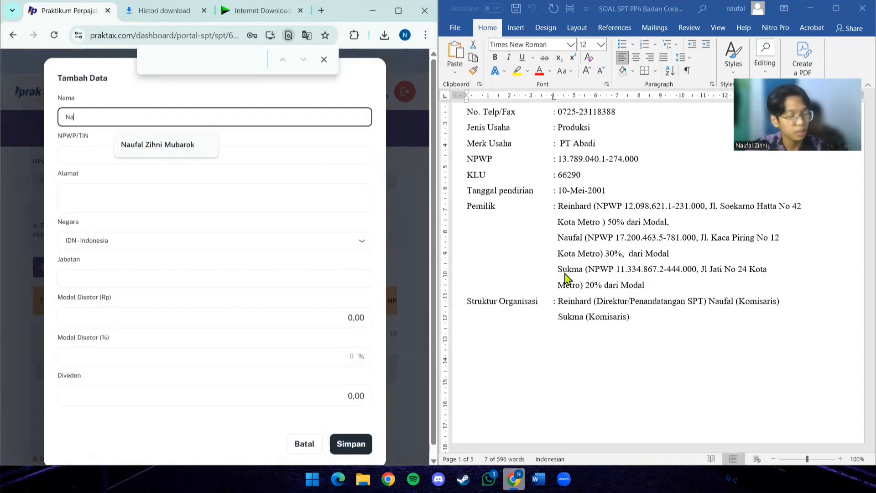
{"action": "type", "text": "ufal"}
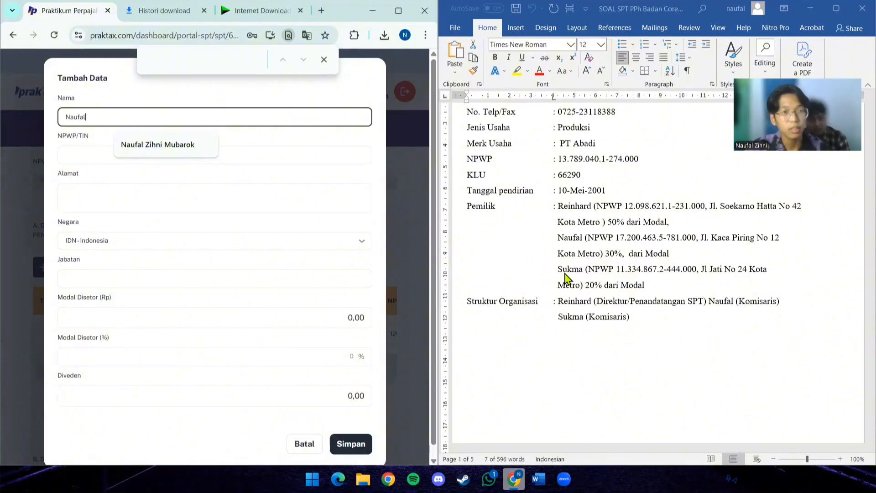
- Copy the second owner's tax number from the Pemilik details into NPWP/TIN
{"action": "left_click", "coordinate": [200, 194]}
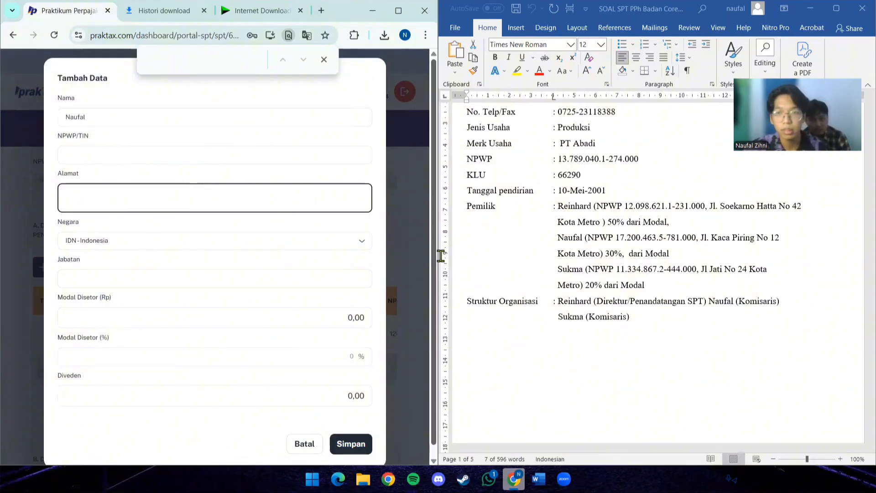
{"action": "left_click", "coordinate": [615, 239]}
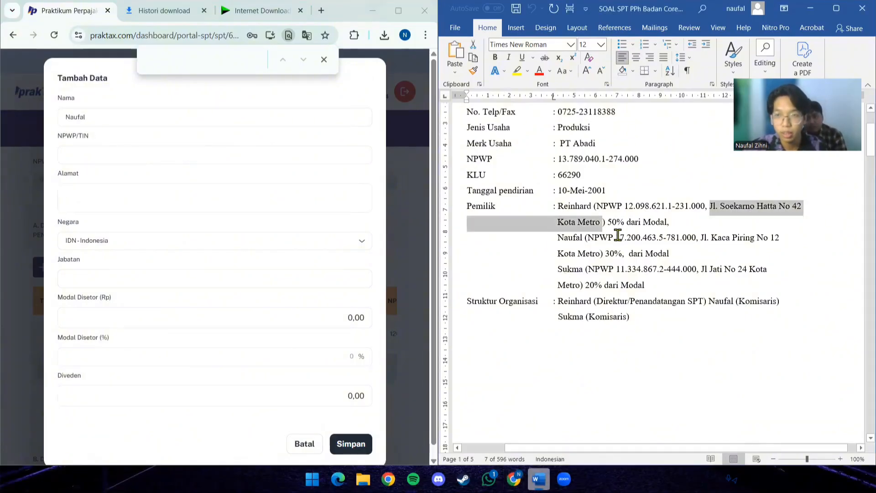
{"action": "left_click_drag", "start_coordinate": [616, 238], "coordinate": [692, 239]}
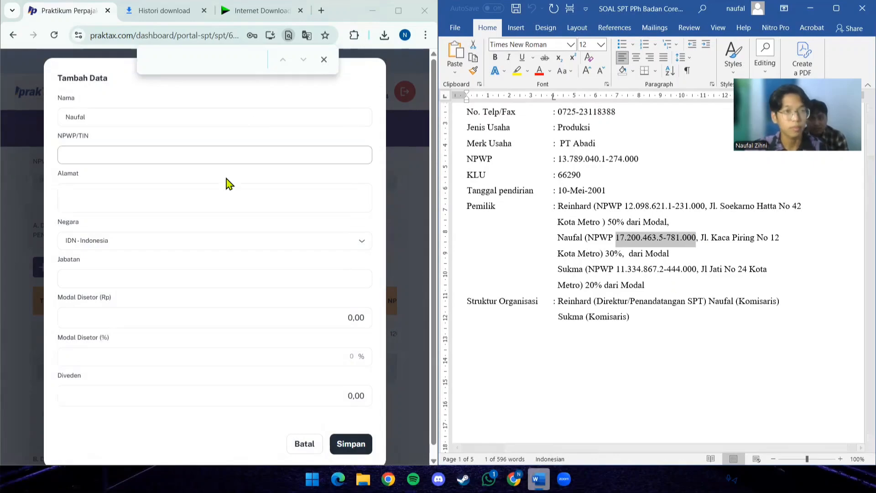
{"action": "left_click", "coordinate": [224, 155]}
{"action": "key", "text": "ctrl+v"}
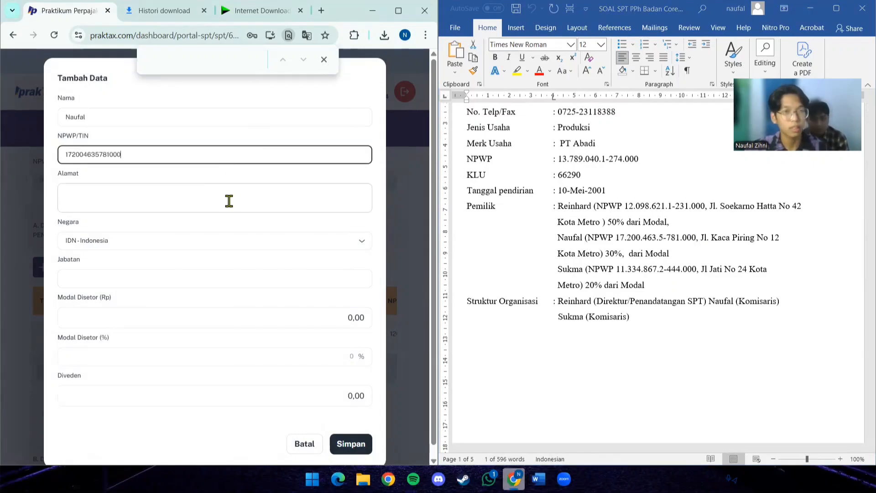
- Copy the second owner's street address and city into Alamat, removing the extra spaces before the city
{"action": "left_click", "coordinate": [228, 199]}
{"action": "left_click", "coordinate": [706, 242]}
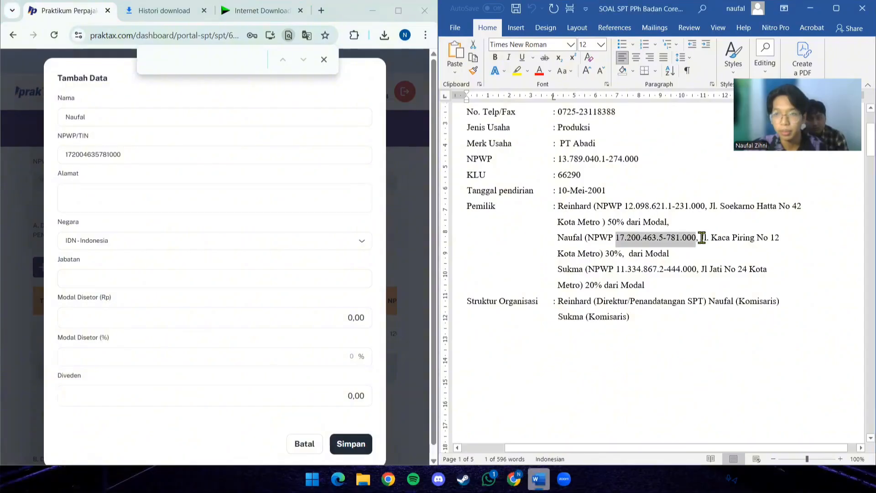
{"action": "left_click_drag", "start_coordinate": [701, 237], "coordinate": [600, 261]}
{"action": "key", "text": "ctrl+c"}
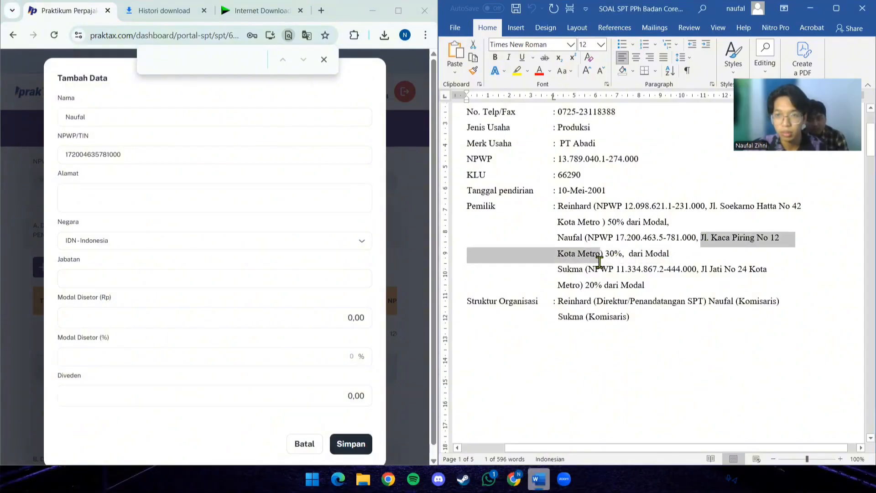
{"action": "left_click", "coordinate": [212, 195]}
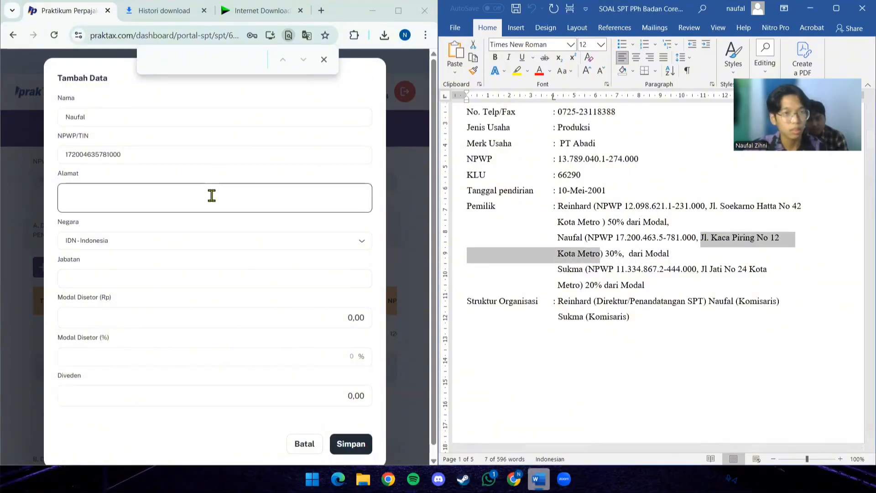
{"action": "key", "text": "ctrl+v"}
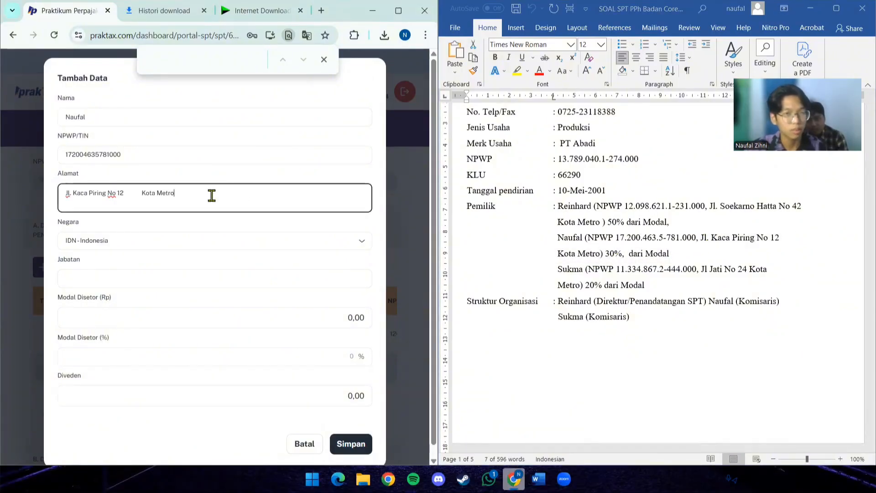
{"action": "left_click", "coordinate": [141, 193]}
{"action": "key", "text": "BackSpace"}
{"action": "key", "text": "BackSpace"}
{"action": "key", "text": "BackSpace"}
{"action": "key", "text": "BackSpace"}
{"action": "key", "text": "BackSpace"}
{"action": "key", "text": "BackSpace"}
{"action": "key", "text": "BackSpace"}
{"action": "key", "text": "BackSpace"}
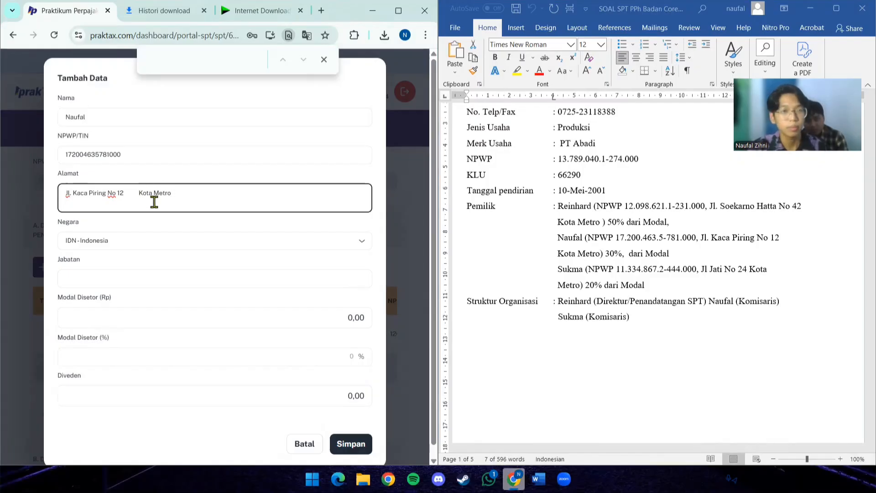
{"action": "key", "text": "BackSpace"}
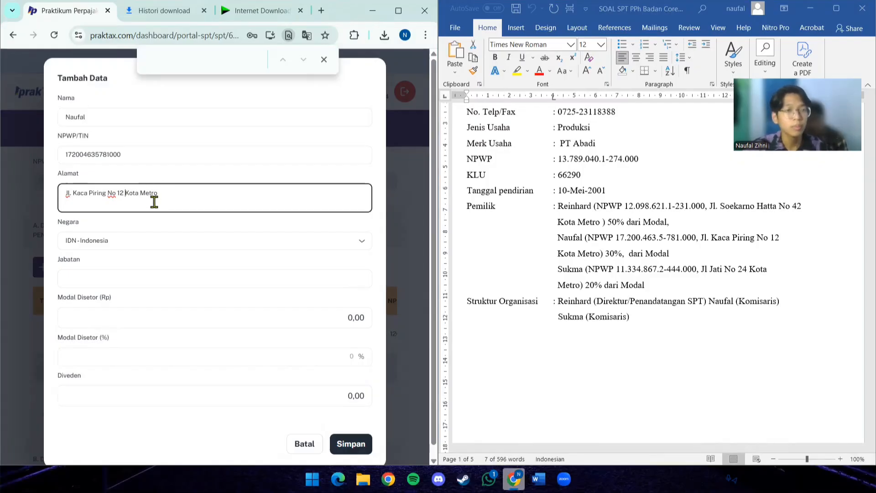
- Enter Komisaris as the second owner's Jabatan, correcting the capital O in the word
{"action": "left_click", "coordinate": [185, 276]}
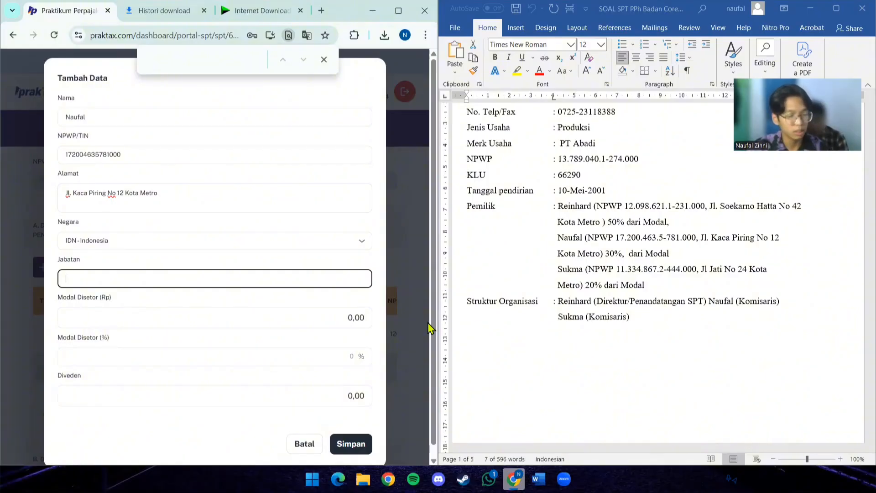
{"action": "type", "text": "KOm"}
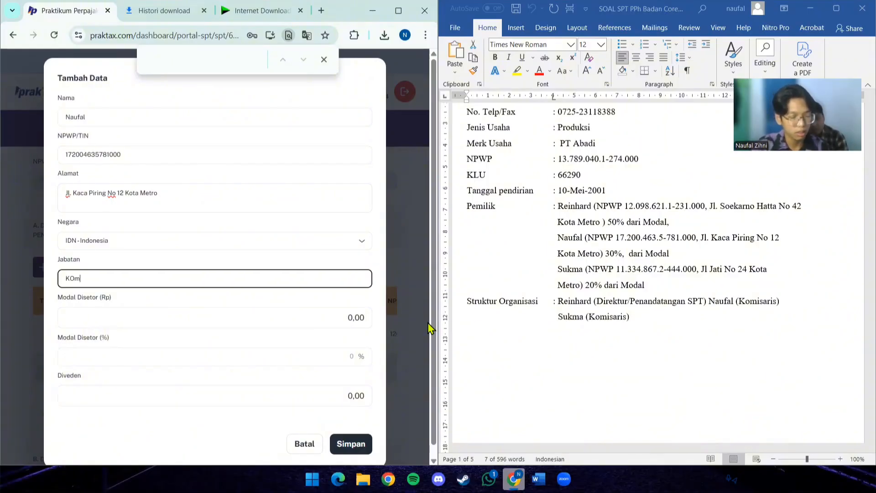
{"action": "type", "text": "isaris"}
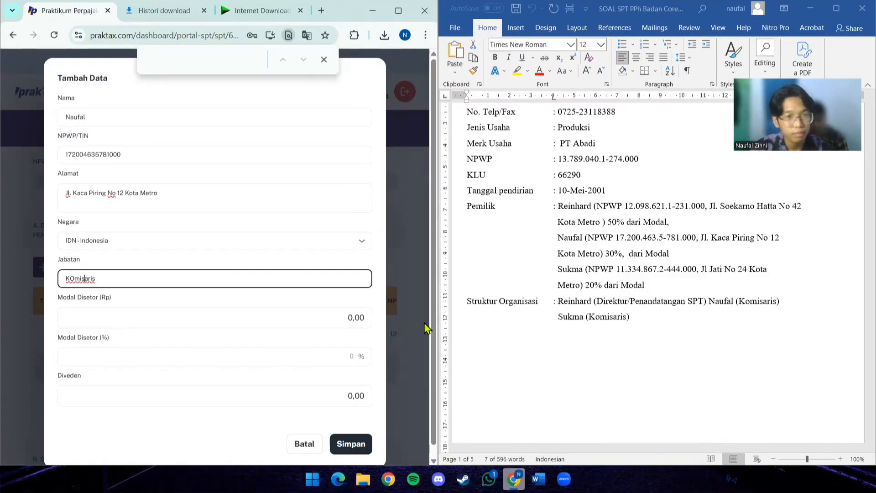
{"action": "key", "text": "BackSpace"}
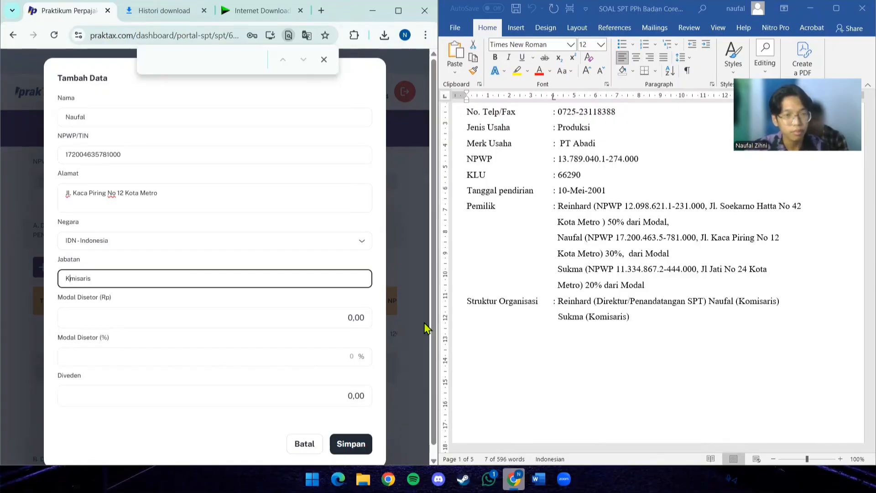
{"action": "type", "text": "o"}
- Set the second owner's Modal Disetor to Rp 5.600.000.000 and its percentage to 30
{"action": "left_click", "coordinate": [234, 322]}
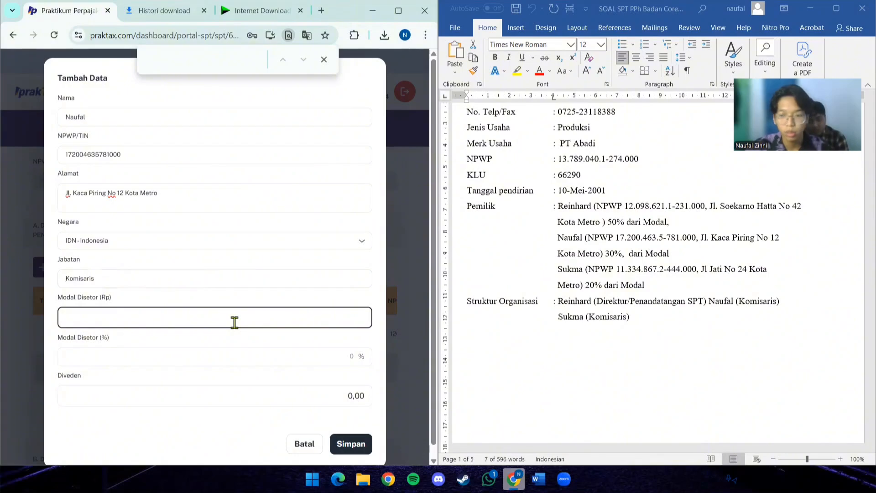
{"action": "type", "text": "5.6"}
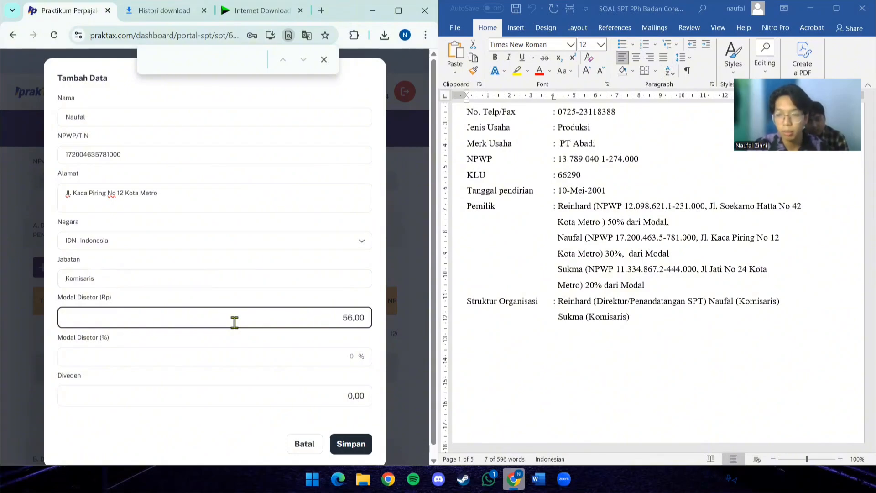
{"action": "type", "text": "00"}
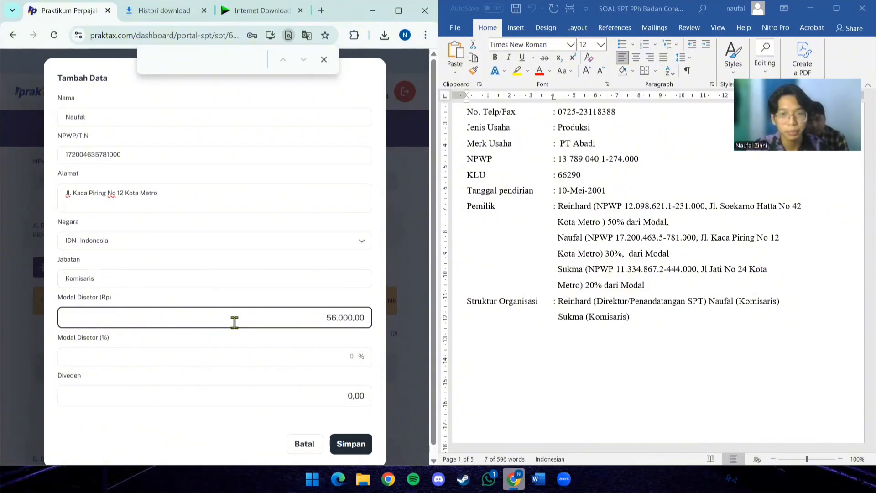
{"action": "type", "text": ".000.000"}
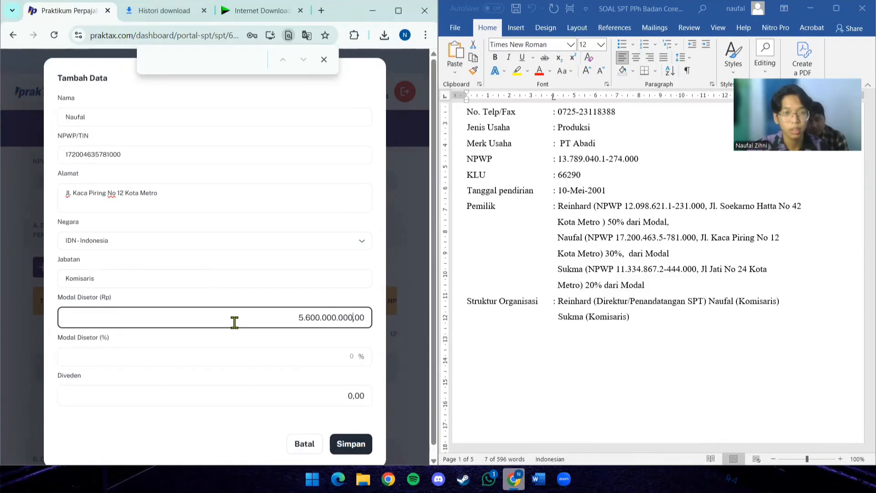
{"action": "left_click", "coordinate": [272, 357]}
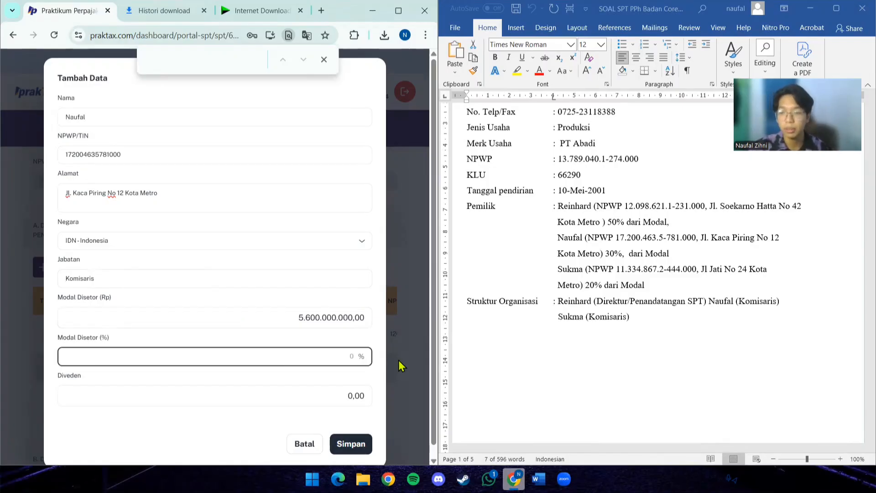
{"action": "type", "text": "30"}
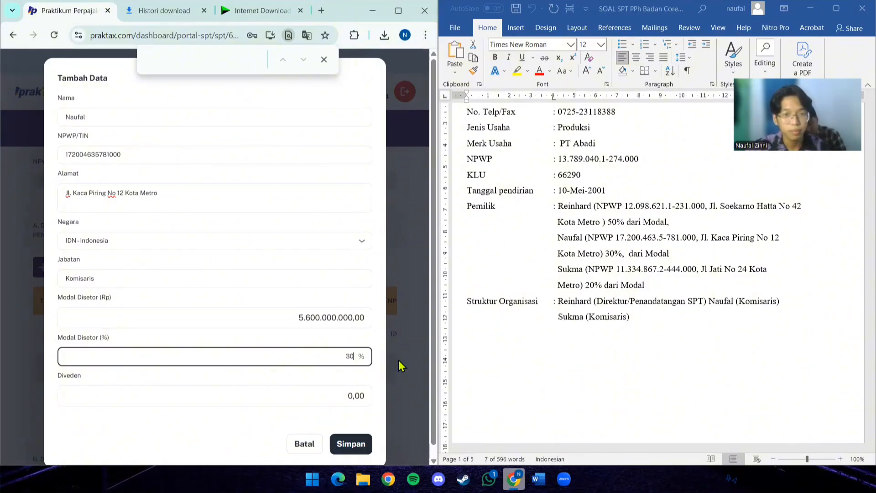
- Set the second owner's Diveden to 1.680.000.000 and save the record
{"action": "left_click", "coordinate": [325, 396]}
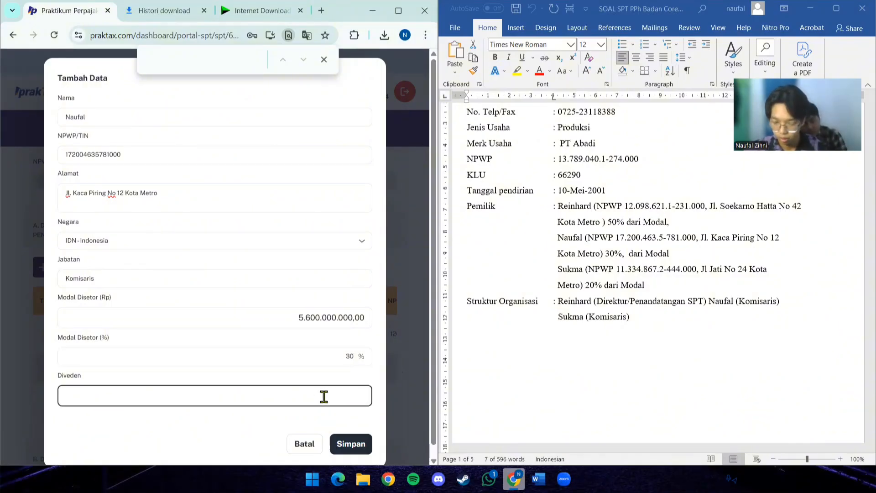
{"action": "type", "text": "1.680."}
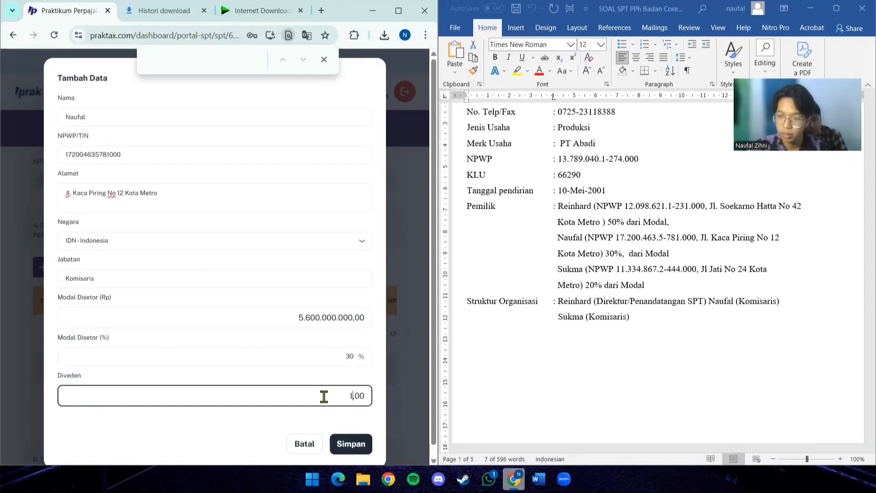
{"action": "type", "text": "000.000"}
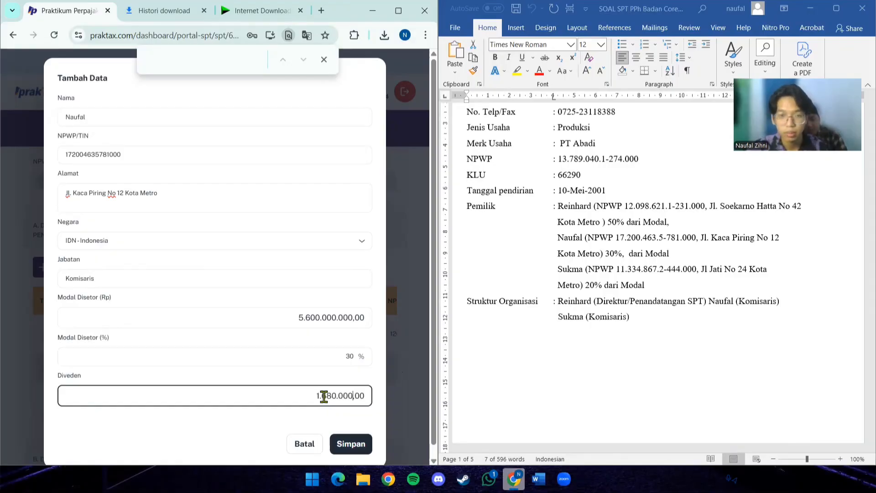
{"action": "left_click", "coordinate": [352, 451]}
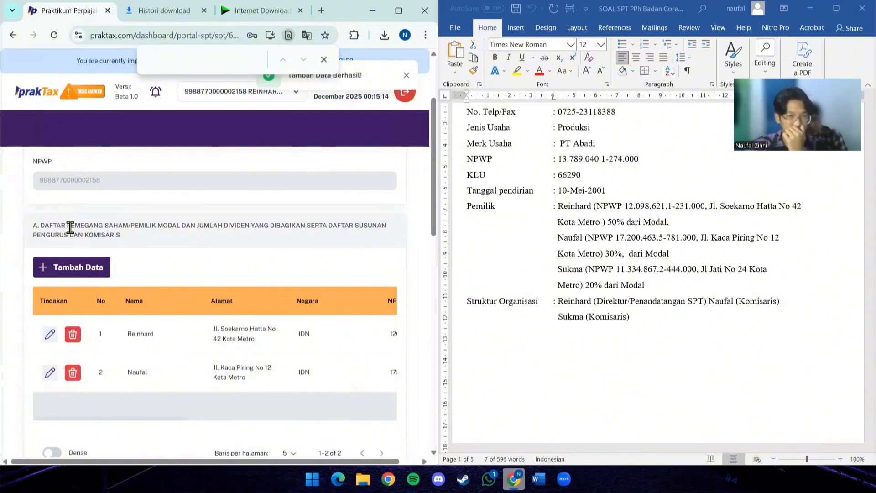
- Start another record in section A of L2 and enter the third owner's name from the Pemilik details
{"action": "left_click", "coordinate": [84, 268]}
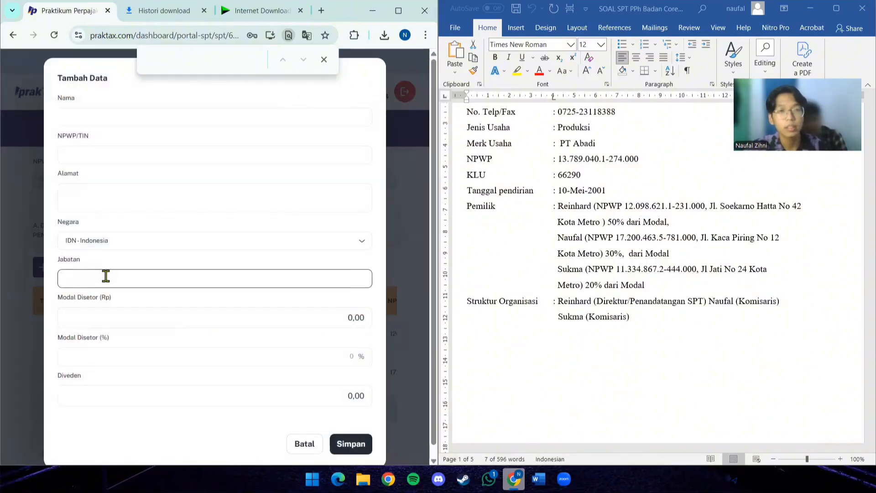
{"action": "left_click", "coordinate": [210, 116]}
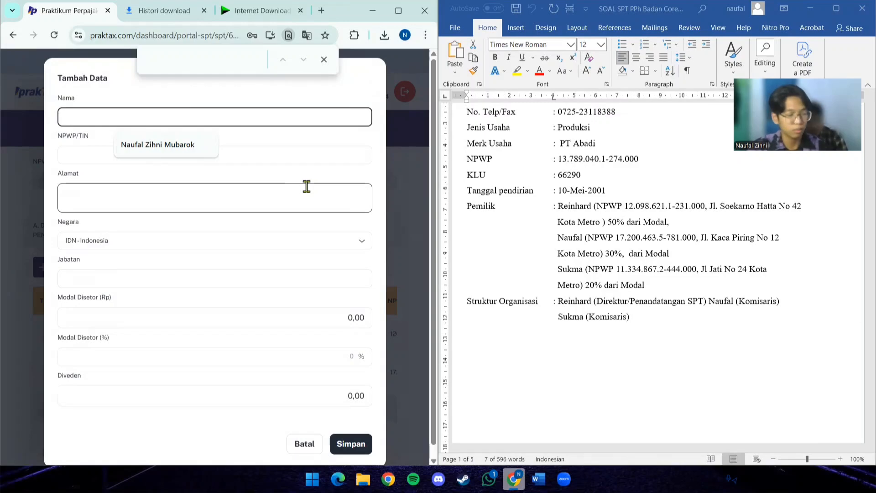
{"action": "type", "text": "Sukma"}
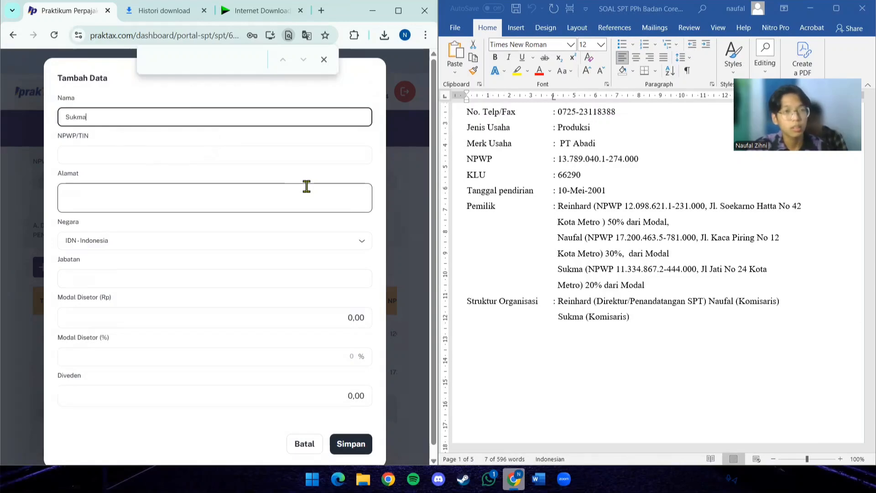
- Copy the third owner's tax number from the Pemilik details into NPWP/TIN
{"action": "left_click", "coordinate": [265, 158]}
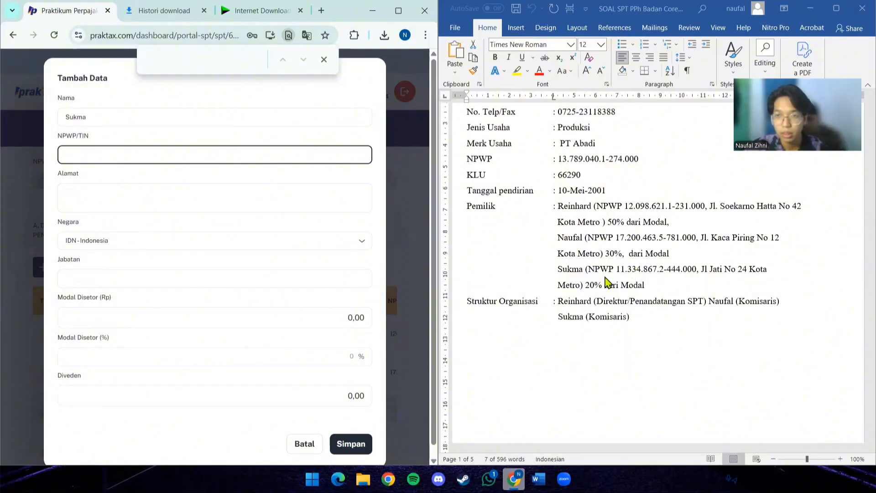
{"action": "left_click_drag", "start_coordinate": [616, 269], "coordinate": [694, 270]}
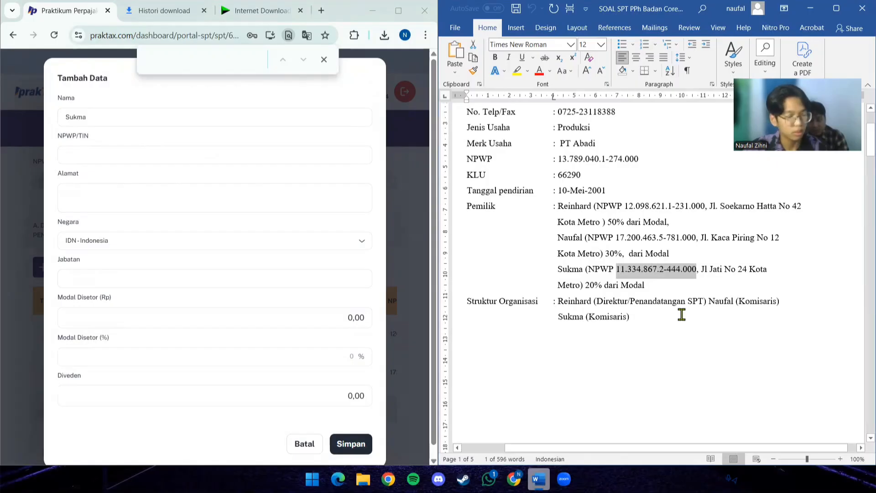
{"action": "left_click", "coordinate": [234, 160]}
{"action": "left_click", "coordinate": [232, 159]}
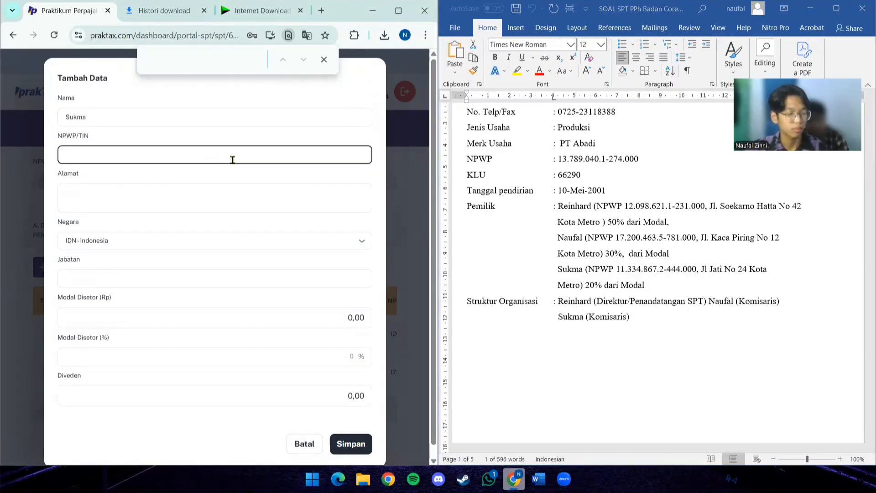
{"action": "key", "text": "ctrl+v"}
- Copy the third owner's street address and city from the Pemilik details into Alamat
{"action": "left_click", "coordinate": [250, 200]}
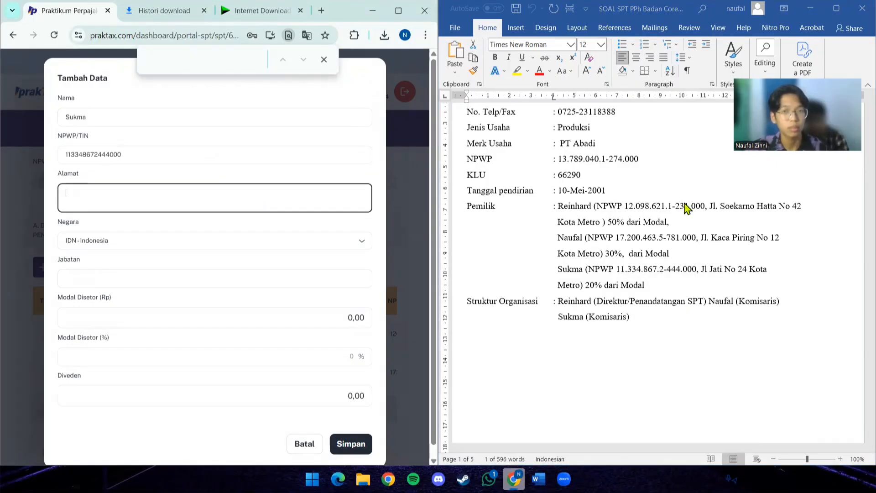
{"action": "left_click", "coordinate": [702, 272]}
{"action": "left_click_drag", "start_coordinate": [701, 271], "coordinate": [580, 292]}
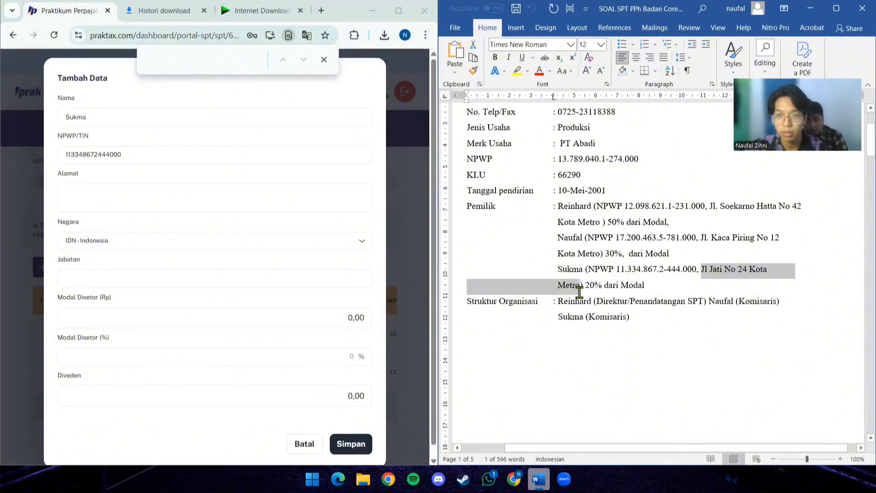
{"action": "key", "text": "ctrl+c"}
{"action": "left_click", "coordinate": [121, 200]}
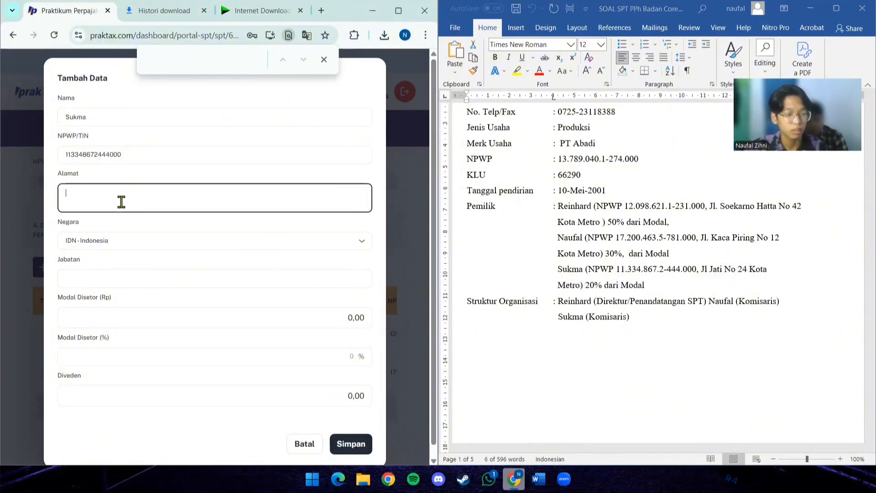
{"action": "key", "text": "ctrl+v"}
{"action": "left_click", "coordinate": [142, 193]}
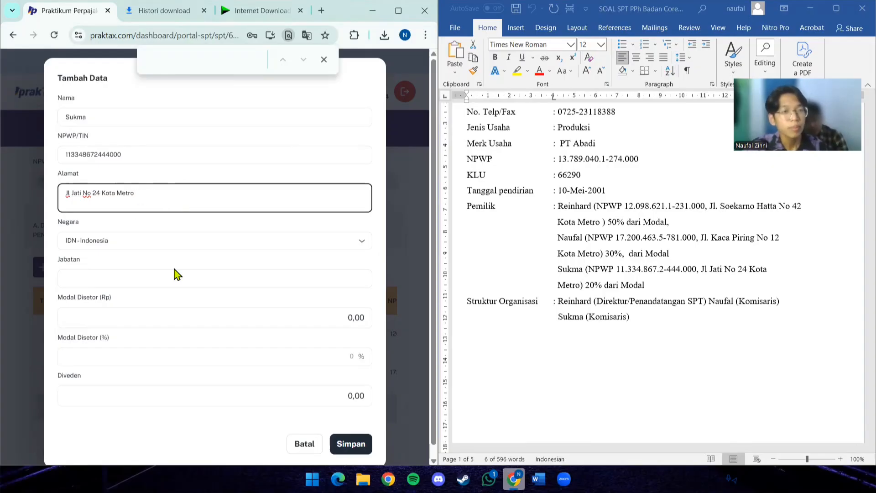
- Enter Komisaris as the third owner's Jabatan and set Modal Disetor (Rp) to 5.600.000.000
{"action": "left_click", "coordinate": [191, 279]}
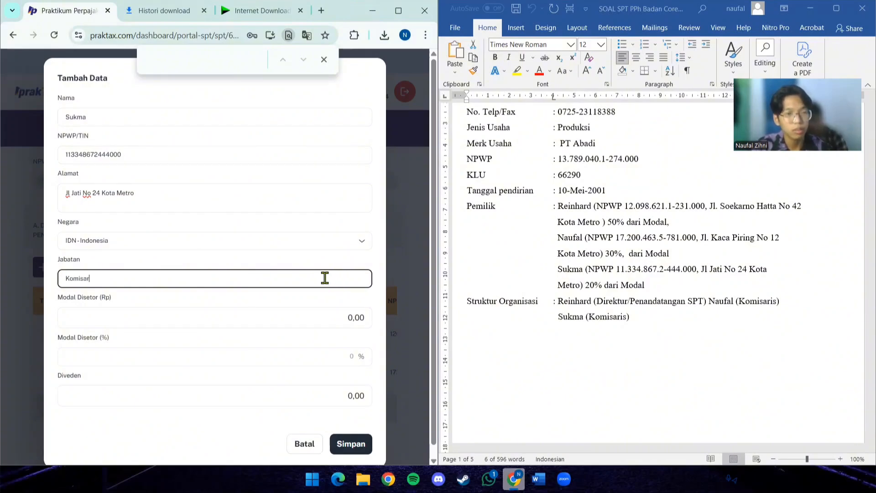
{"action": "left_click", "coordinate": [306, 313]}
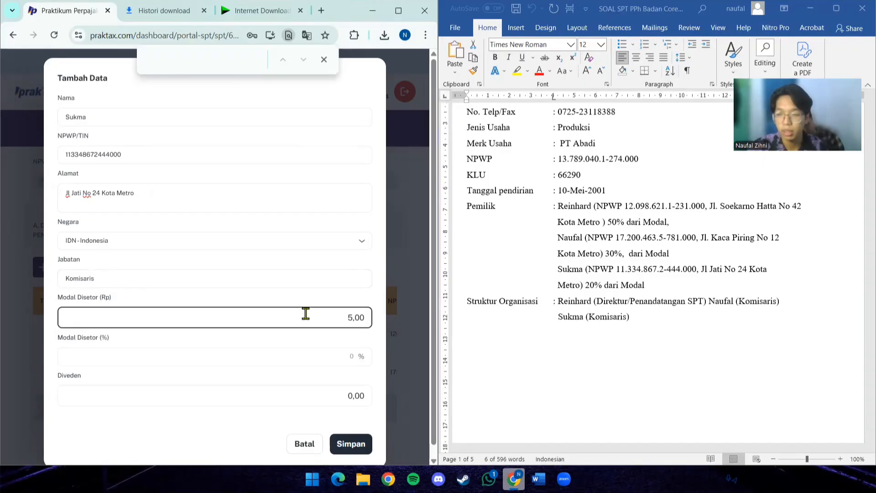
{"action": "type", "text": "5.600.000.000"}
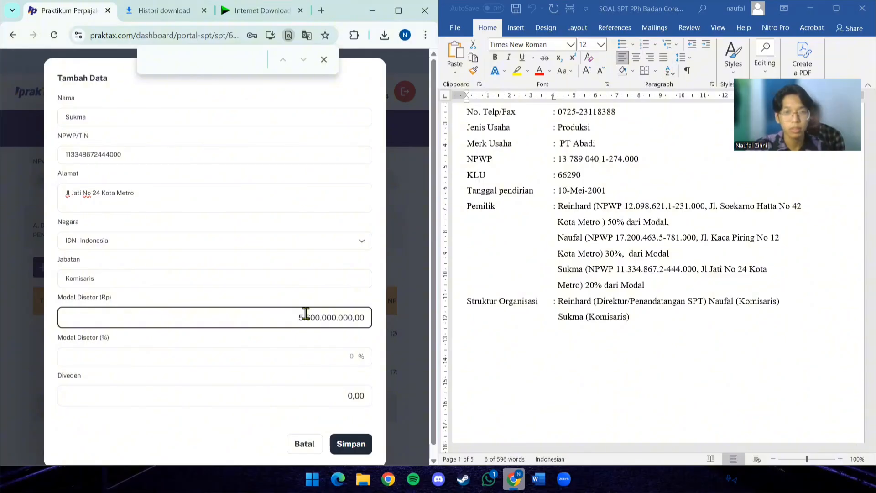
{"action": "type", "text": ",0"}
- Set the third owner's Modal Disetor percentage to 20 and Diveden to 1.120.000.000, and save the record
{"action": "left_click", "coordinate": [311, 355]}
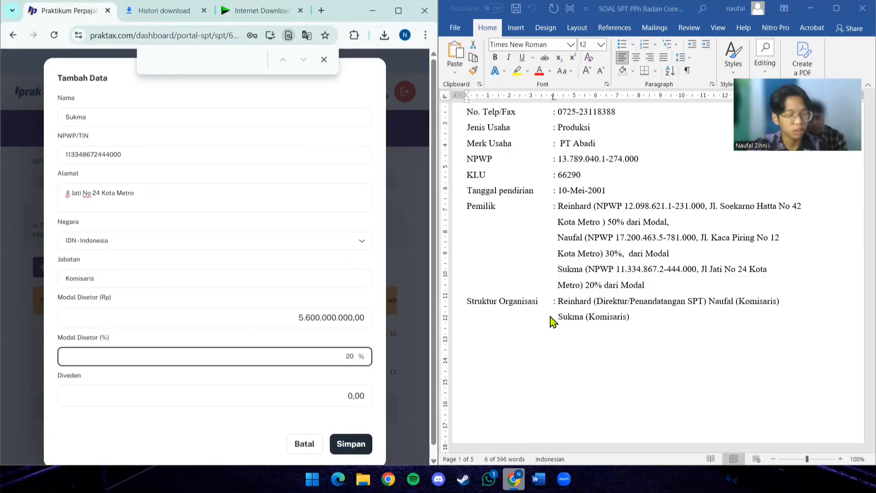
{"action": "left_click", "coordinate": [273, 392]}
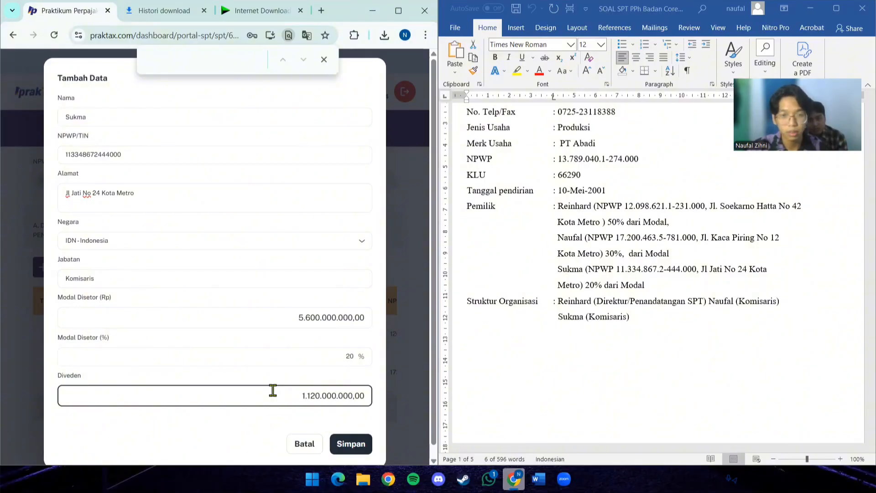
{"action": "left_click", "coordinate": [352, 445]}
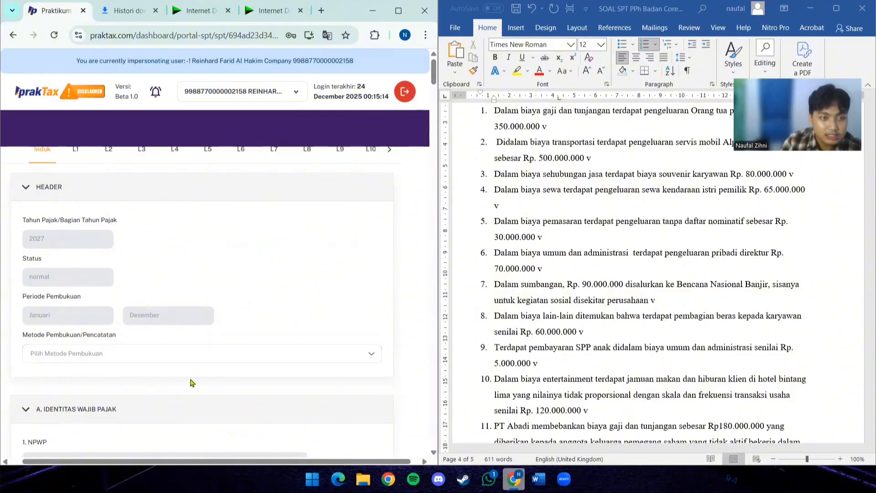
- In the header of the Induk form, set Metode Pembukuan/Pencatatan to Pencatatan
{"action": "left_click", "coordinate": [251, 353]}
{"action": "left_click", "coordinate": [246, 373]}
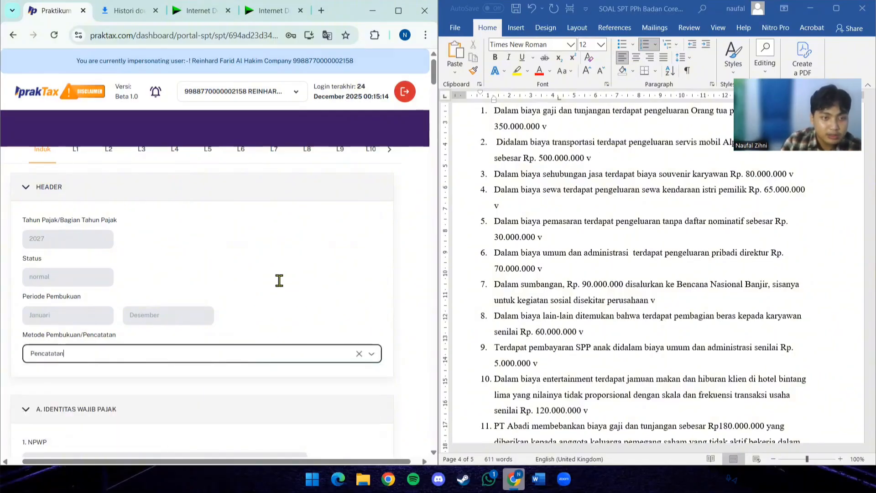
- In Perhitungan PPh, set Tarif Pajak to Tarif Ketentuan Umum Sebagaimana Pasal 17 Ayat (1) Huruf B UU PPh
{"action": "scroll", "coordinate": [274, 281], "scroll_direction": "down", "scroll_amount": 4}
{"action": "scroll", "coordinate": [110, 277], "scroll_direction": "down", "scroll_amount": 6}
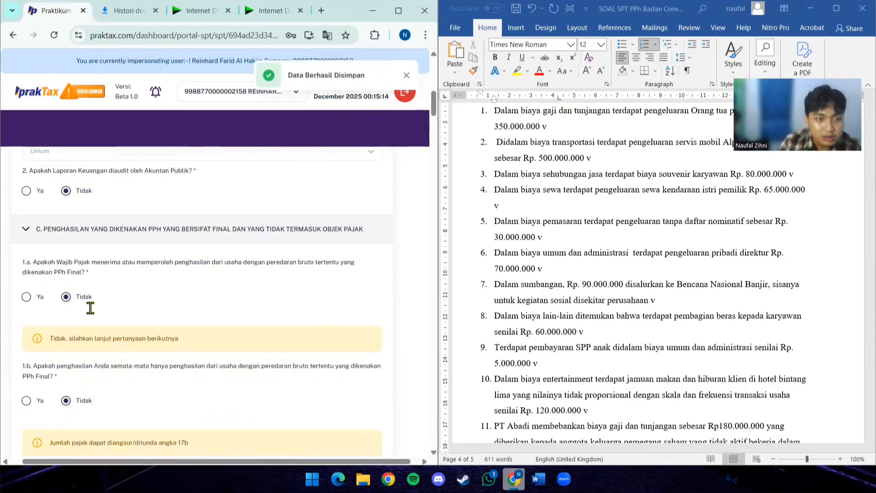
{"action": "scroll", "coordinate": [92, 307], "scroll_direction": "down", "scroll_amount": 10}
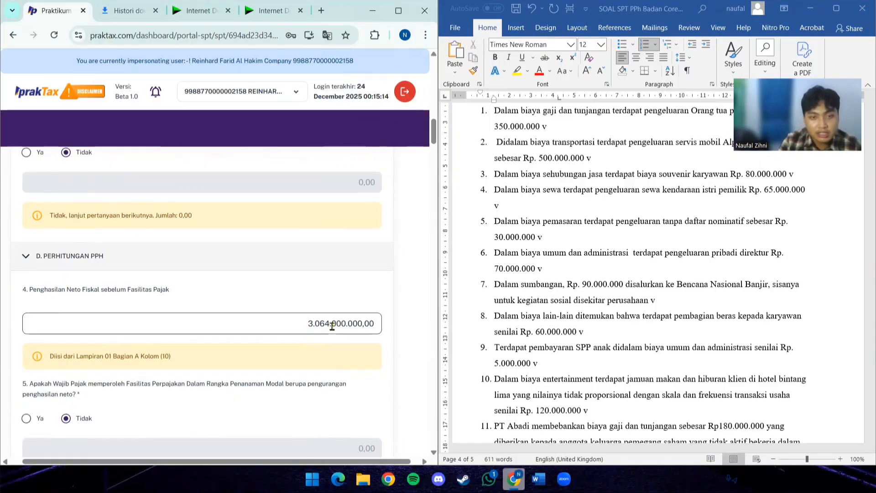
{"action": "scroll", "coordinate": [221, 335], "scroll_direction": "down", "scroll_amount": 5}
{"action": "scroll", "coordinate": [220, 335], "scroll_direction": "down", "scroll_amount": 2}
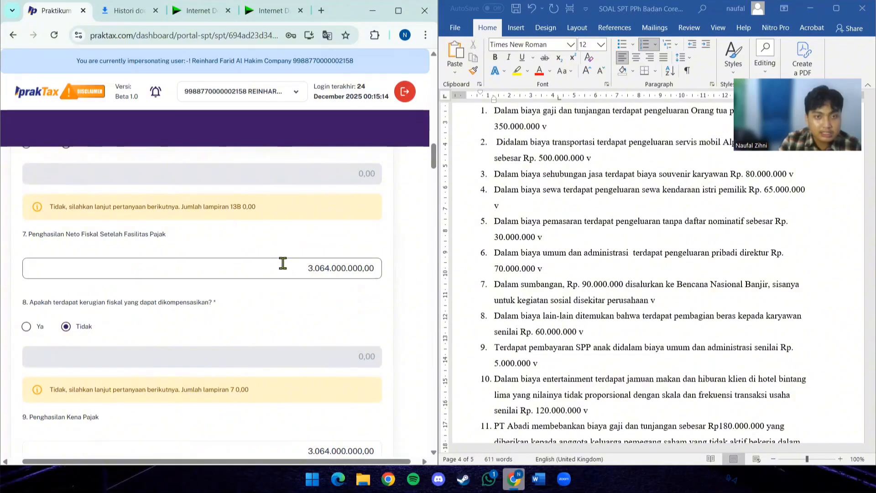
{"action": "scroll", "coordinate": [274, 319], "scroll_direction": "down", "scroll_amount": 3}
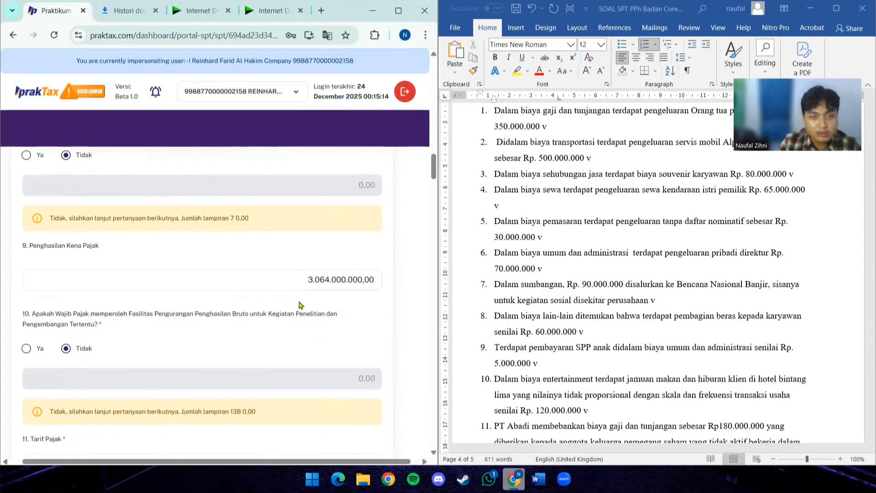
{"action": "scroll", "coordinate": [273, 304], "scroll_direction": "down", "scroll_amount": 3}
{"action": "left_click", "coordinate": [136, 301]}
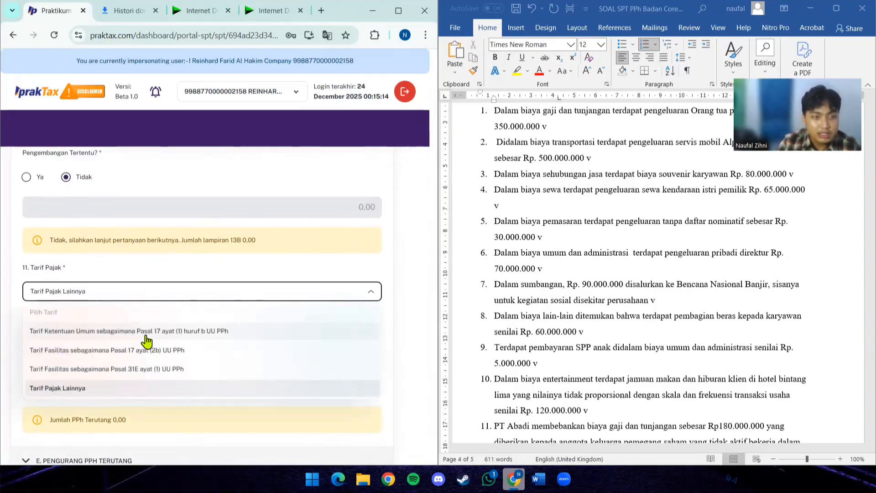
{"action": "left_click", "coordinate": [227, 341]}
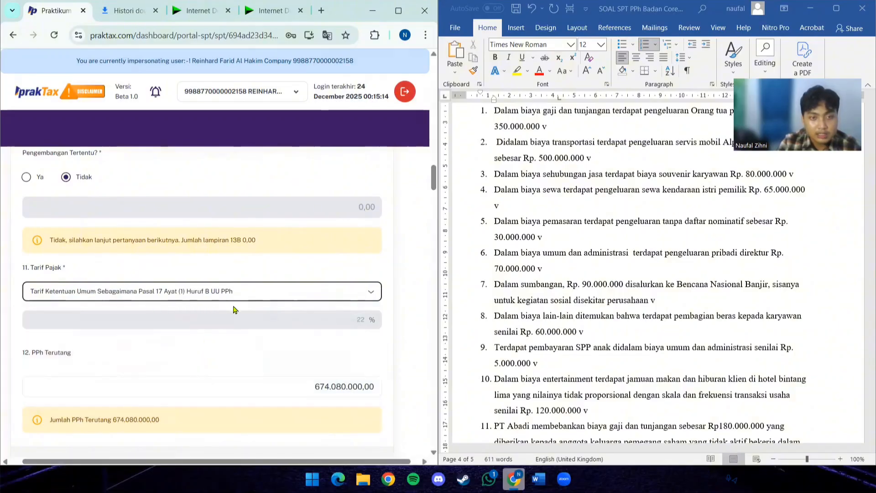
- Enter the yearly PPh 25 payment from item 20 of the case document, 180.000.000, as Angsuran PPh Pasal 25
{"action": "scroll", "coordinate": [300, 337], "scroll_direction": "down", "scroll_amount": 3}
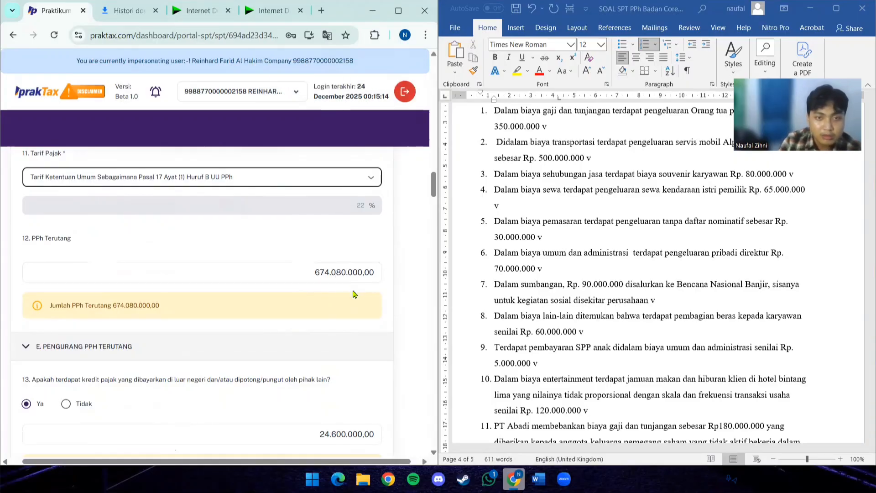
{"action": "scroll", "coordinate": [283, 297], "scroll_direction": "down", "scroll_amount": 1}
{"action": "scroll", "coordinate": [214, 299], "scroll_direction": "down", "scroll_amount": 1}
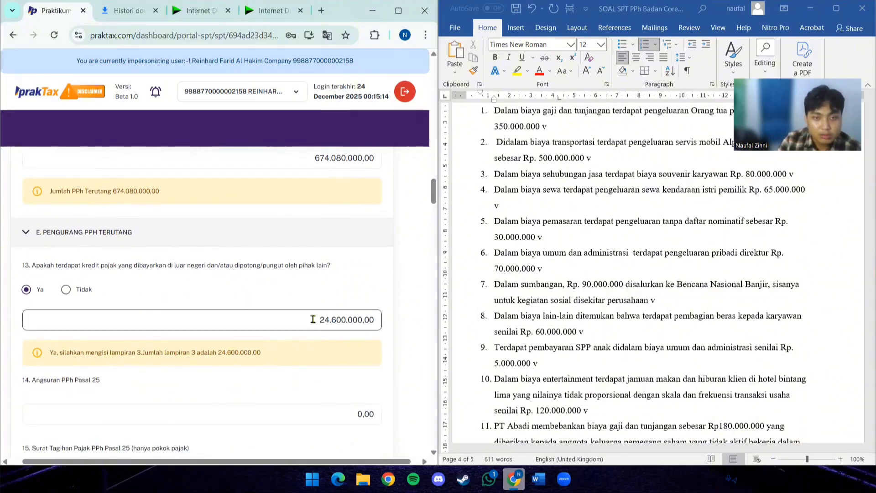
{"action": "scroll", "coordinate": [274, 374], "scroll_direction": "down", "scroll_amount": 2}
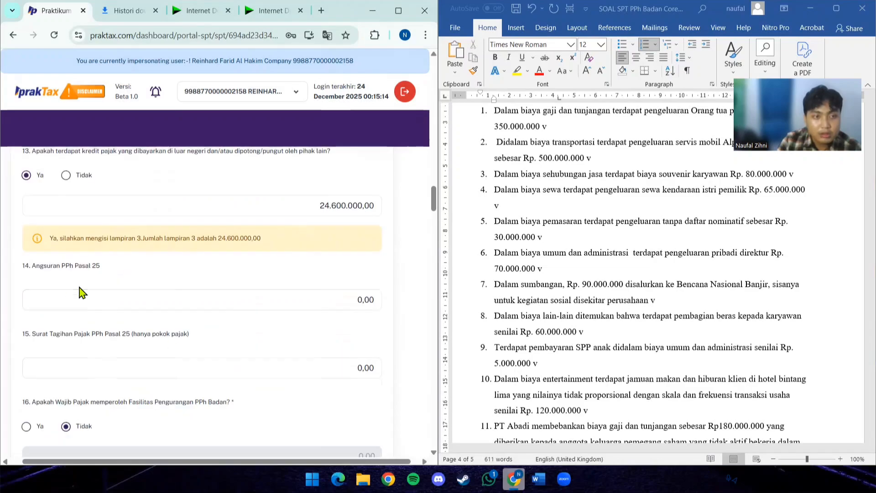
{"action": "scroll", "coordinate": [626, 363], "scroll_direction": "down", "scroll_amount": 5}
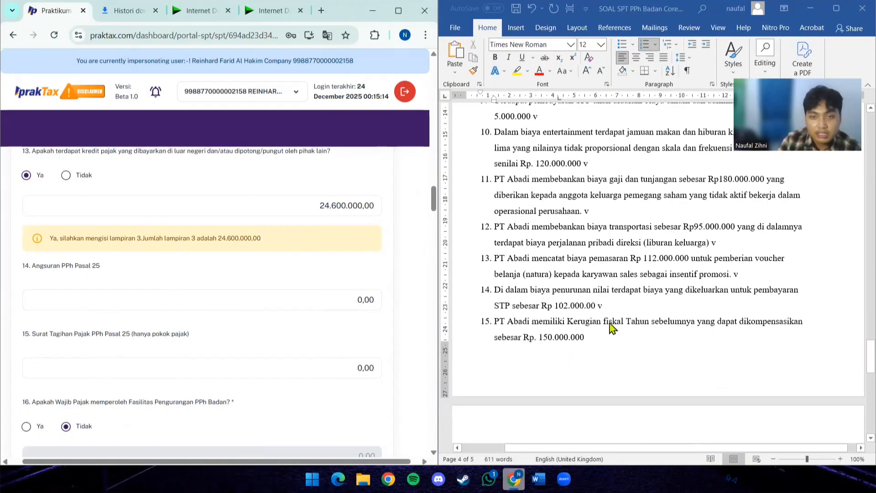
{"action": "scroll", "coordinate": [608, 326], "scroll_direction": "down", "scroll_amount": 4}
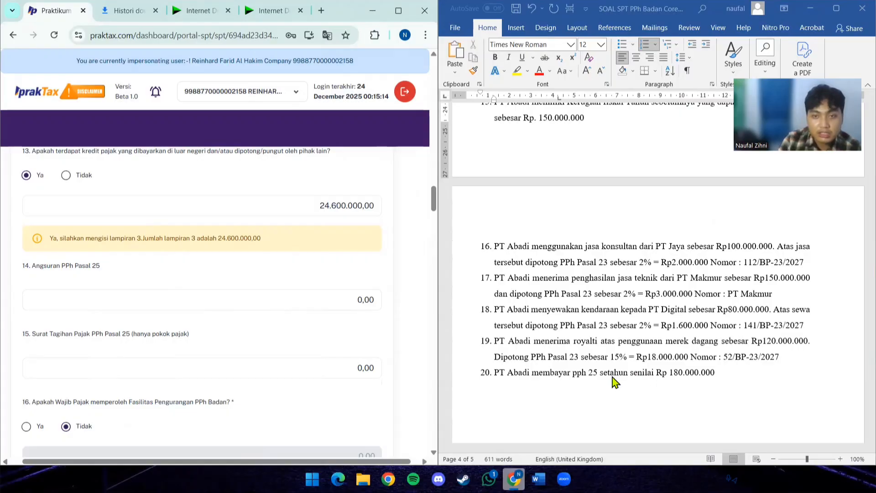
{"action": "left_click", "coordinate": [299, 304]}
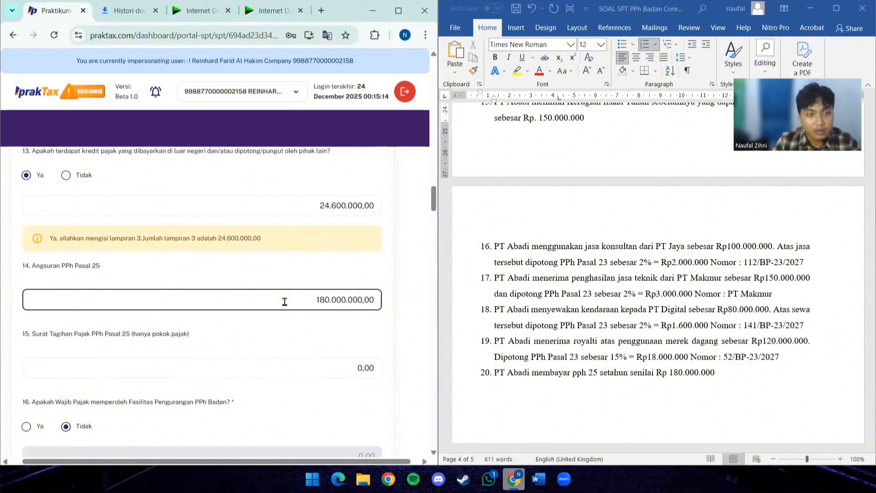
- Answer Ya to question 8 on compensable fiscal losses and enter 150.000.000 as the amount
{"action": "scroll", "coordinate": [211, 333], "scroll_direction": "down", "scroll_amount": 5}
{"action": "scroll", "coordinate": [211, 333], "scroll_direction": "down", "scroll_amount": 5}
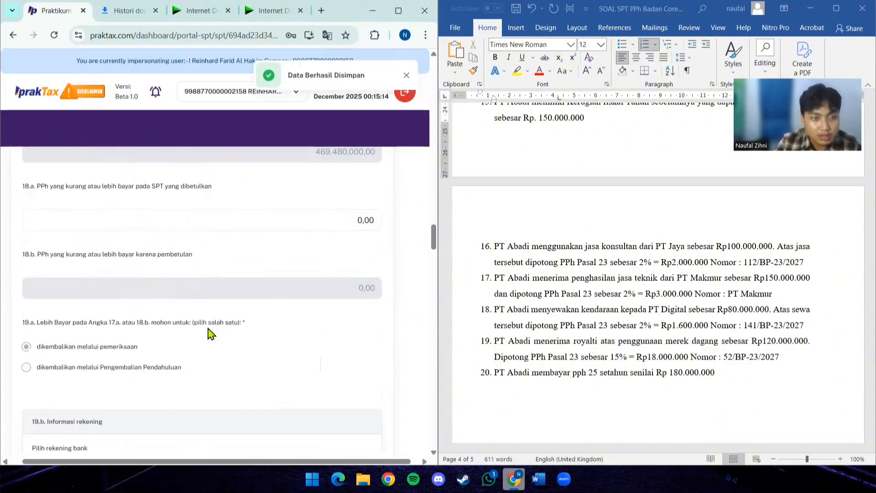
{"action": "scroll", "coordinate": [209, 333], "scroll_direction": "down", "scroll_amount": 4}
{"action": "scroll", "coordinate": [232, 314], "scroll_direction": "up", "scroll_amount": 15}
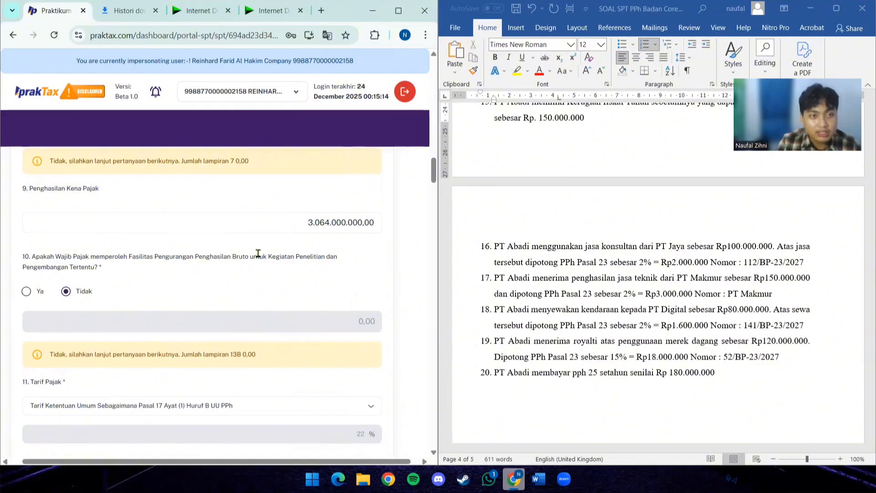
{"action": "scroll", "coordinate": [271, 285], "scroll_direction": "up", "scroll_amount": 1}
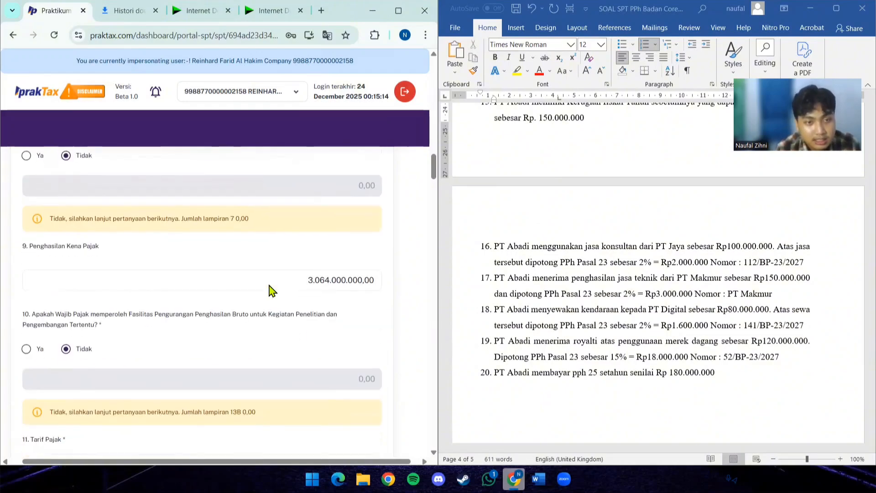
{"action": "scroll", "coordinate": [191, 306], "scroll_direction": "down", "scroll_amount": 1}
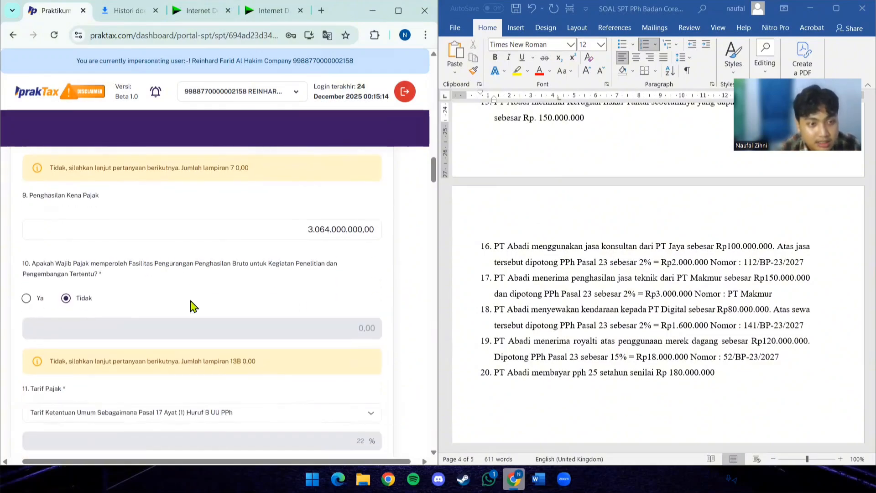
{"action": "scroll", "coordinate": [222, 309], "scroll_direction": "up", "scroll_amount": 3}
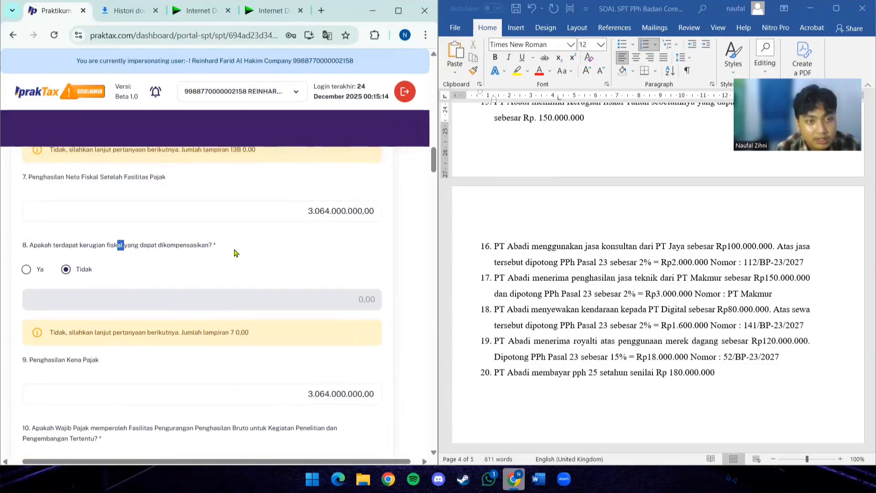
{"action": "scroll", "coordinate": [552, 343], "scroll_direction": "up", "scroll_amount": 2}
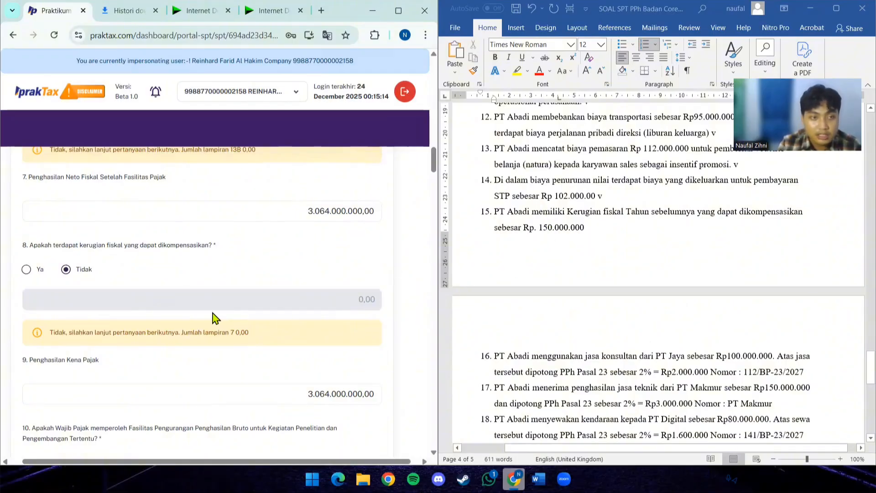
{"action": "left_click", "coordinate": [26, 269]}
{"action": "left_click", "coordinate": [286, 303]}
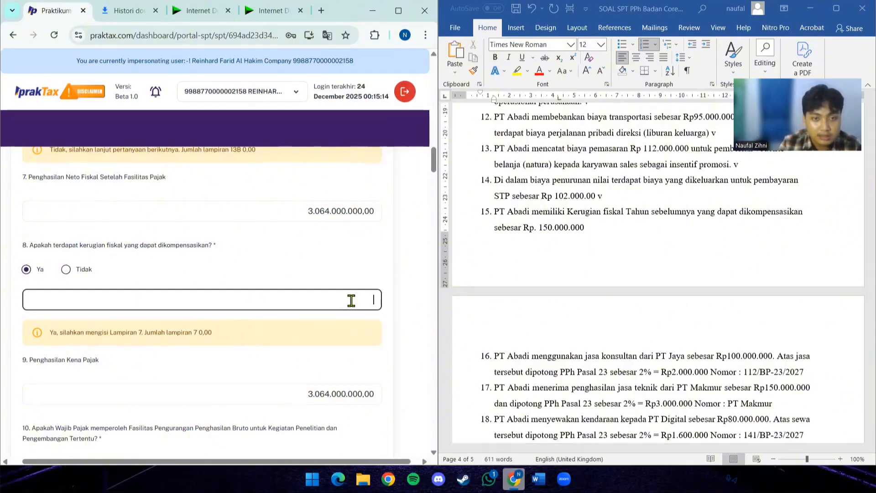
{"action": "type", "text": "150.000."}
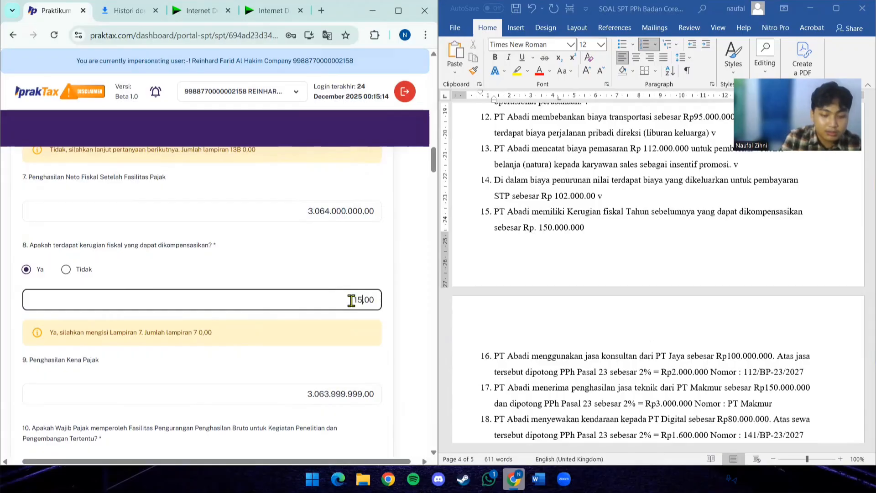
{"action": "type", "text": "000"}
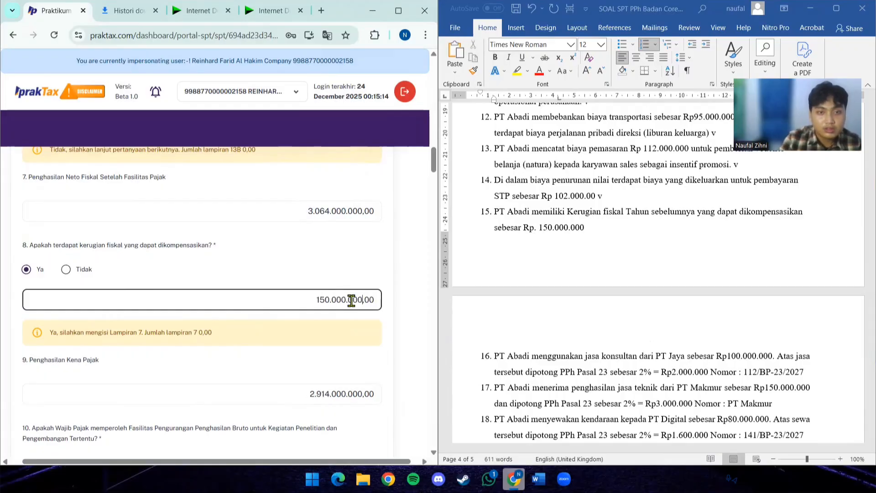
- Upload the PDF SOAL SPT PPh Badan Coretax as the Laporan Keuangan attachment in Lampiran Lainnya
{"action": "scroll", "coordinate": [351, 303], "scroll_direction": "down", "scroll_amount": 8}
{"action": "scroll", "coordinate": [324, 303], "scroll_direction": "down", "scroll_amount": 4}
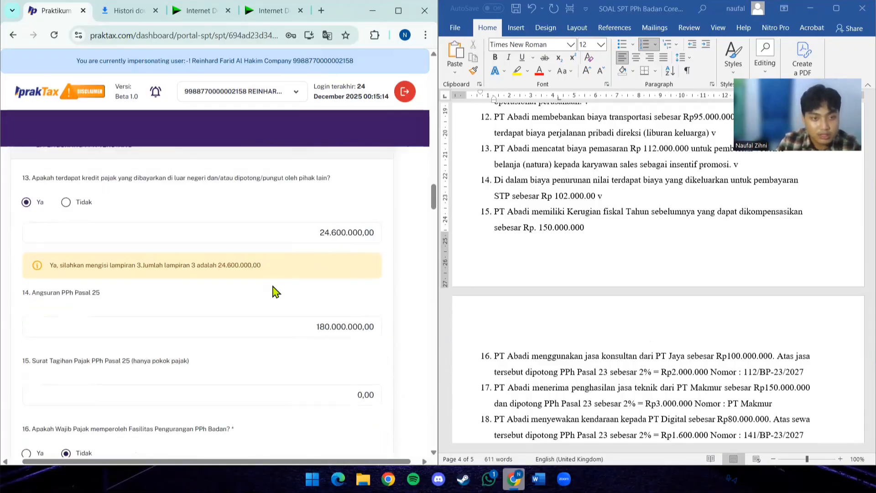
{"action": "scroll", "coordinate": [274, 292], "scroll_direction": "up", "scroll_amount": 2}
{"action": "scroll", "coordinate": [266, 287], "scroll_direction": "down", "scroll_amount": 10}
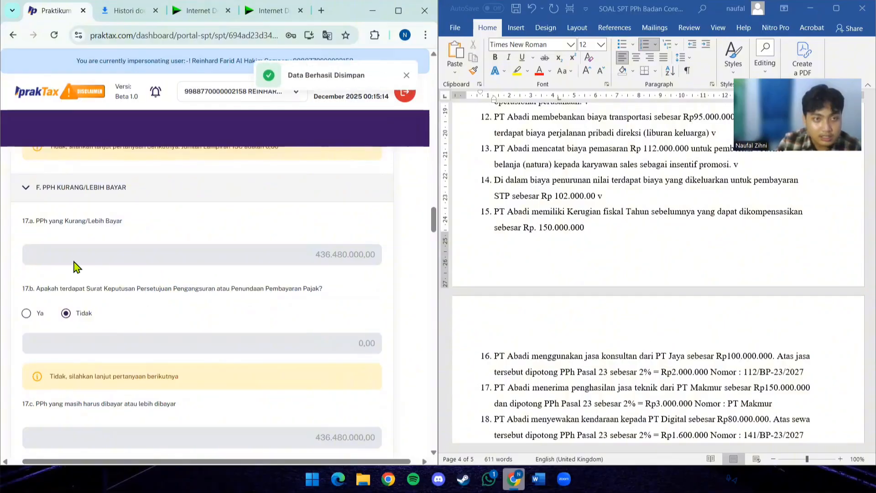
{"action": "scroll", "coordinate": [80, 264], "scroll_direction": "down", "scroll_amount": 9}
{"action": "scroll", "coordinate": [155, 262], "scroll_direction": "down", "scroll_amount": 1}
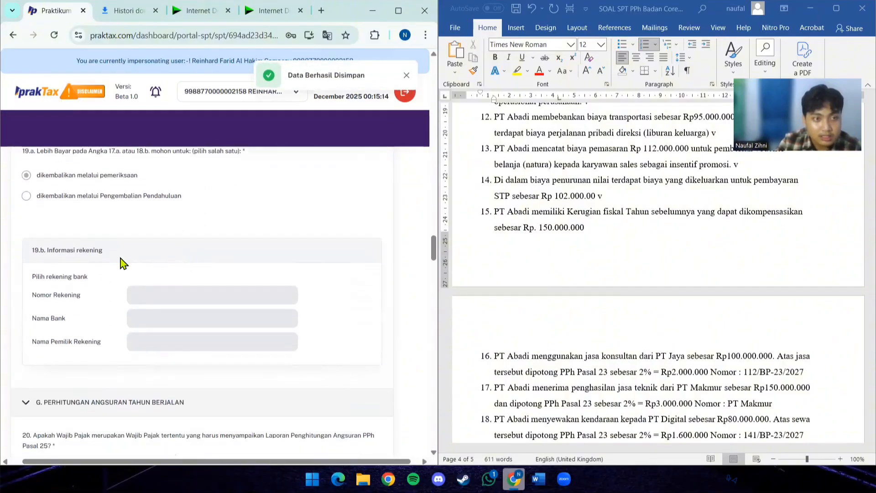
{"action": "scroll", "coordinate": [98, 241], "scroll_direction": "down", "scroll_amount": 4}
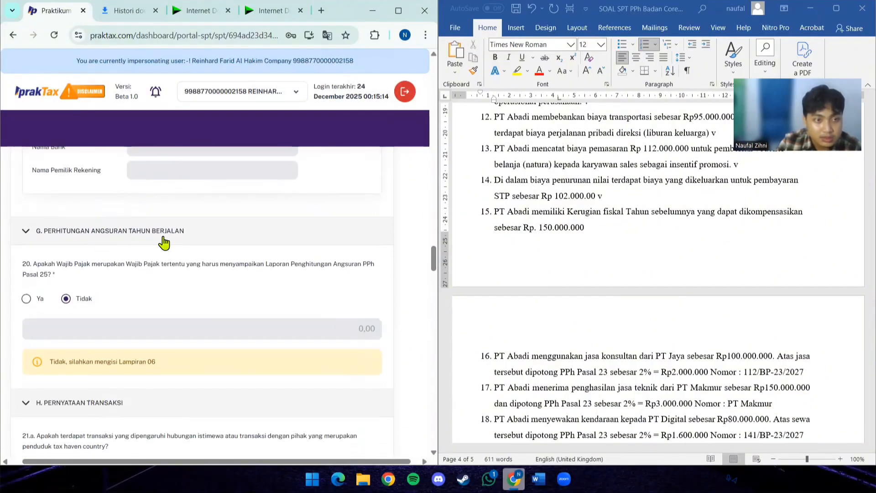
{"action": "scroll", "coordinate": [206, 279], "scroll_direction": "down", "scroll_amount": 18}
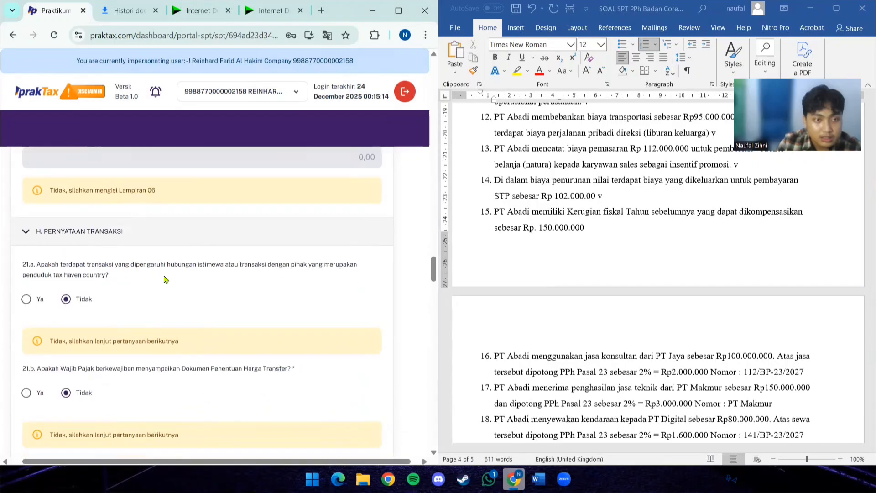
{"action": "scroll", "coordinate": [141, 275], "scroll_direction": "down", "scroll_amount": 9}
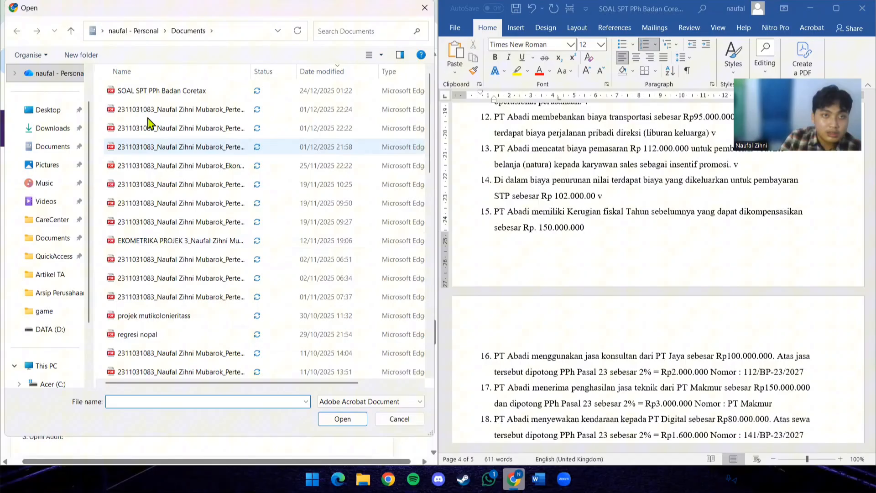
{"action": "left_click", "coordinate": [153, 93]}
{"action": "left_click", "coordinate": [331, 421]}
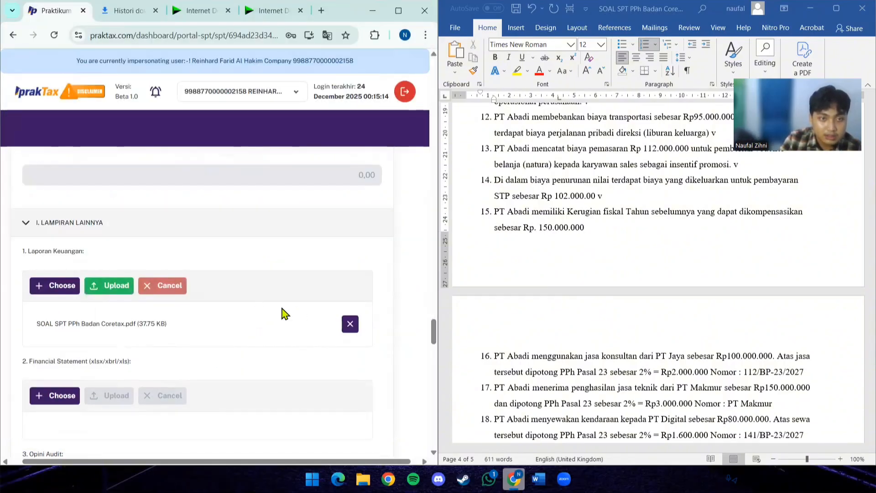
{"action": "left_click", "coordinate": [114, 294]}
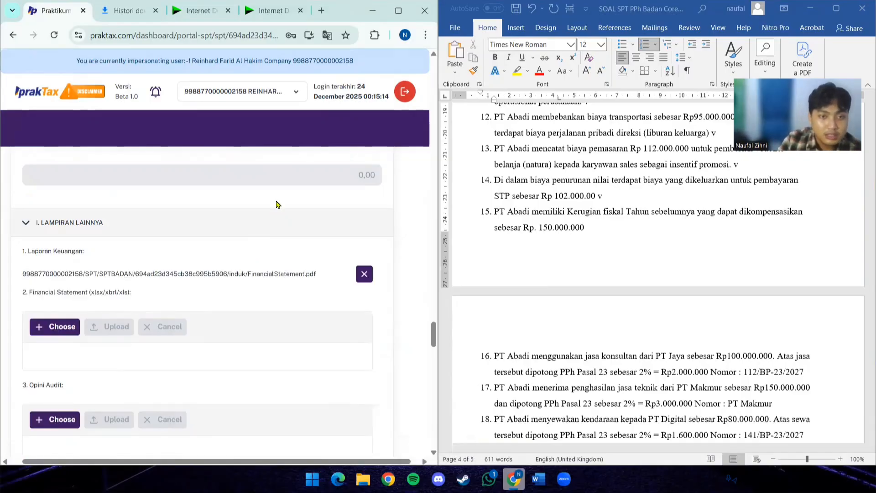
- Accept the declaration in section J. Pernyataan and set the signatory's Jabatan to DIREKTUR
{"action": "scroll", "coordinate": [231, 230], "scroll_direction": "down", "scroll_amount": 10}
{"action": "scroll", "coordinate": [160, 238], "scroll_direction": "down", "scroll_amount": 15}
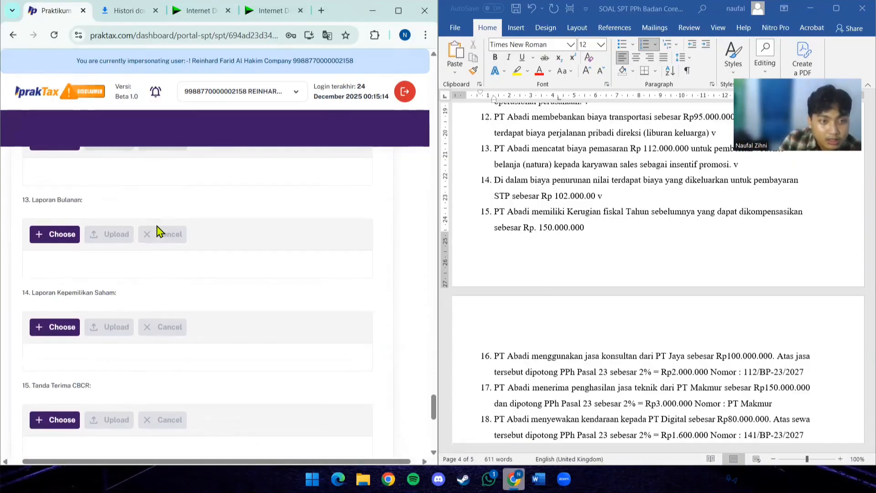
{"action": "scroll", "coordinate": [77, 216], "scroll_direction": "up", "scroll_amount": 1}
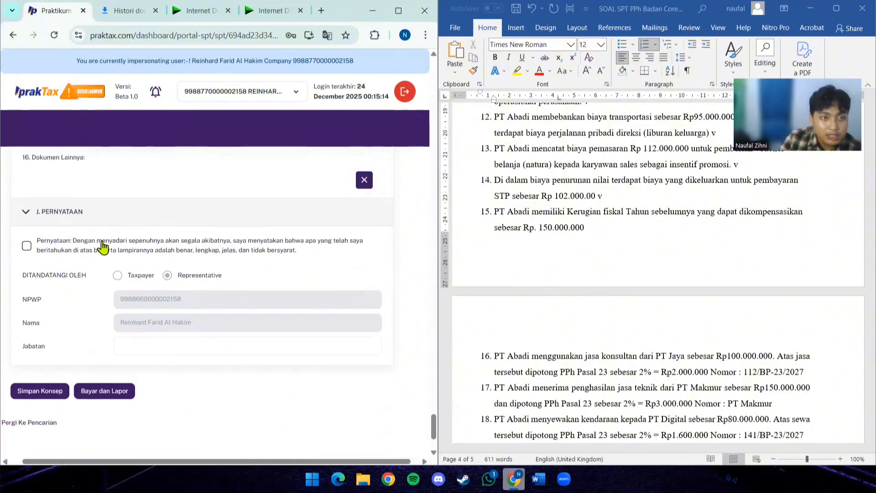
{"action": "left_click", "coordinate": [27, 246]}
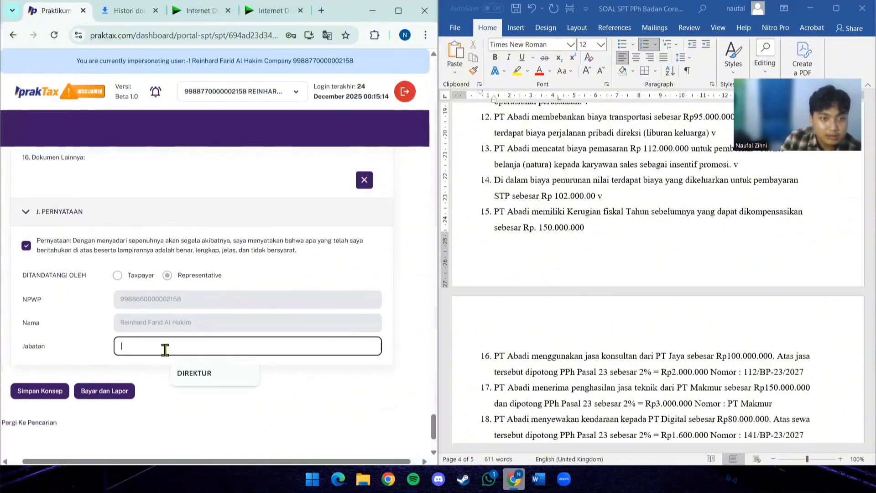
{"action": "left_click", "coordinate": [210, 375]}
{"action": "left_click_drag", "start_coordinate": [178, 323], "coordinate": [172, 323]}
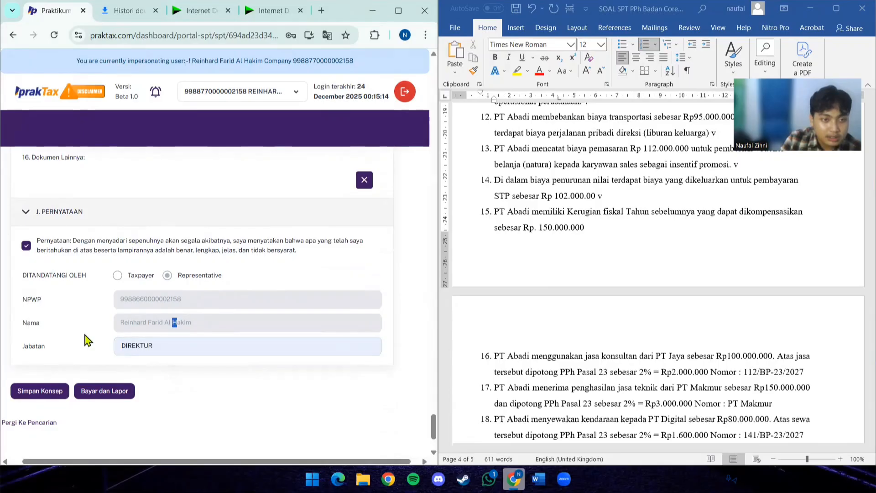
- Submit the return for payment and reporting, and confirm the document signature
{"action": "left_click", "coordinate": [107, 396]}
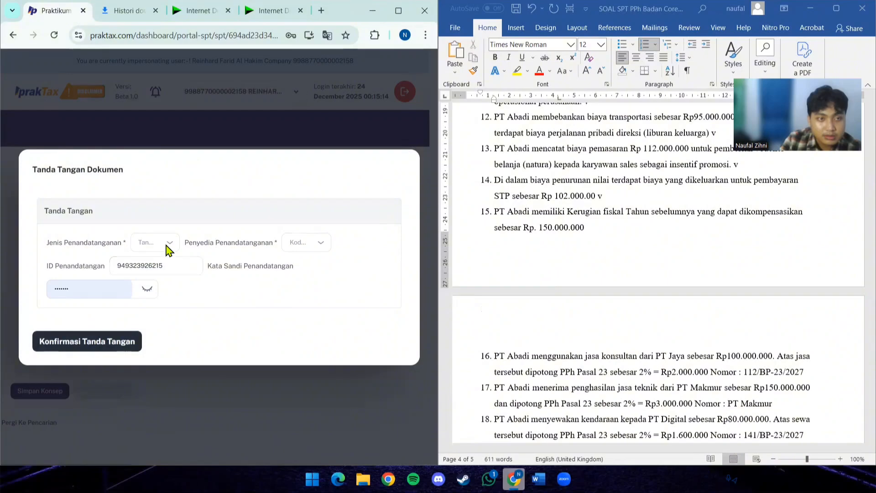
{"action": "left_click", "coordinate": [113, 356]}
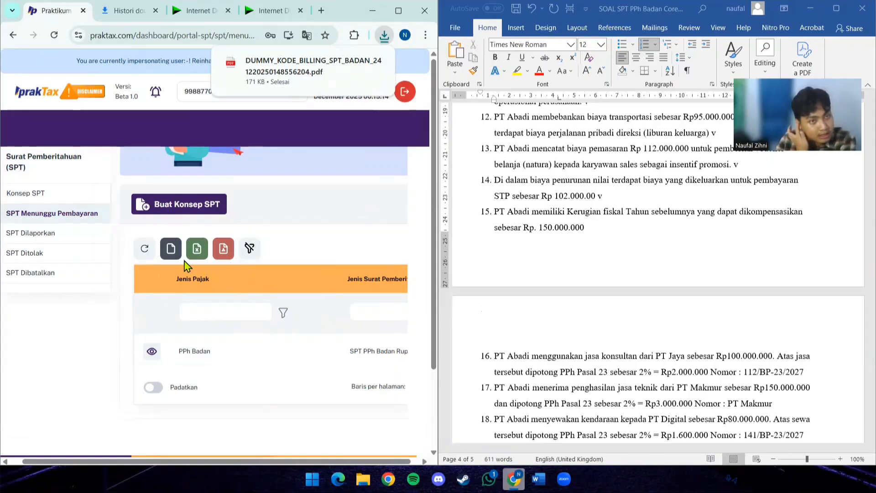
- Maximize the browser window and open the Daftar Kode Billing Belum Dibayar page
{"action": "left_click", "coordinate": [398, 11]}
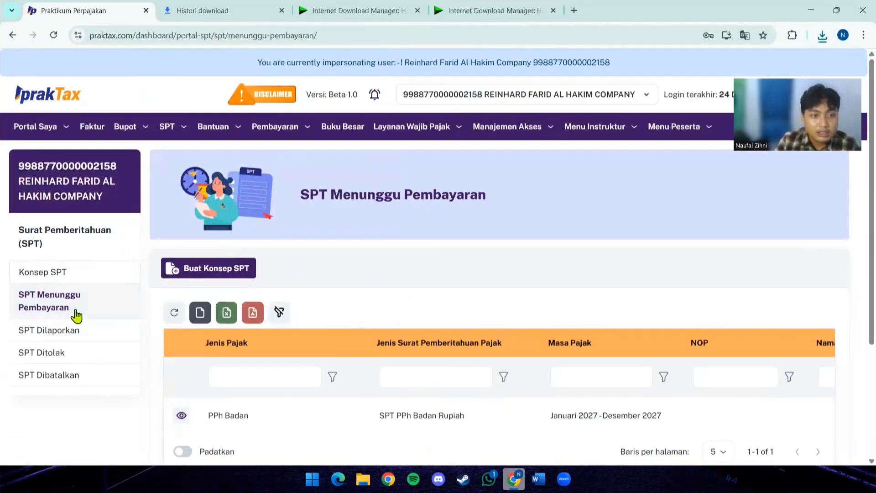
{"action": "scroll", "coordinate": [340, 342], "scroll_direction": "down", "scroll_amount": 2}
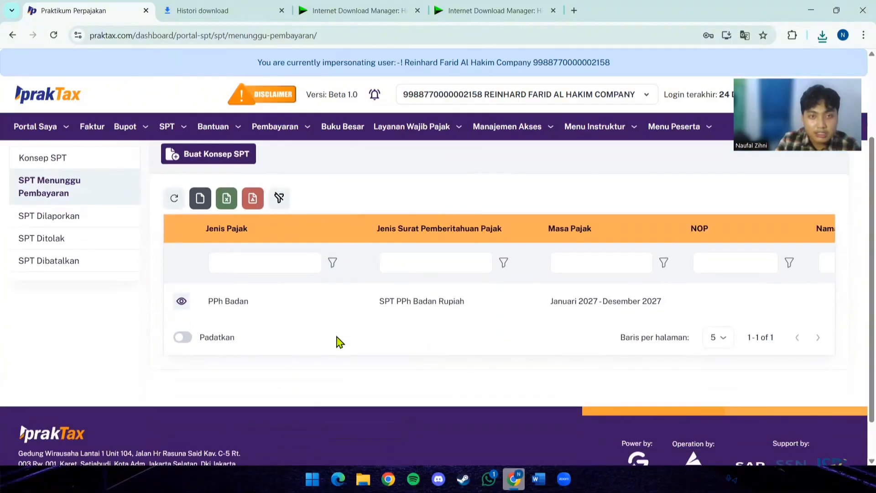
{"action": "scroll", "coordinate": [340, 342], "scroll_direction": "up", "scroll_amount": 2}
{"action": "mouse_move", "coordinate": [274, 126]}
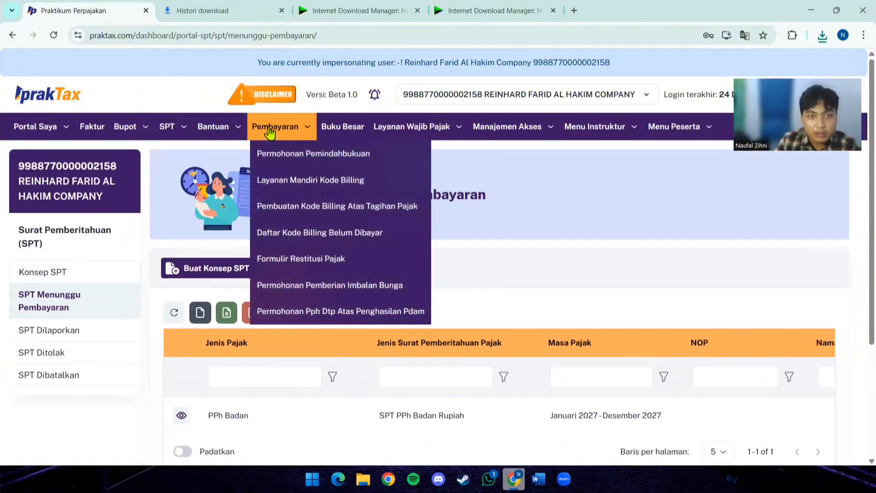
{"action": "left_click", "coordinate": [272, 233]}
- Pay the SPT PPh Badan Rupiah billing code by bank transfer through PT Bank Rakyat Indonesia (Persero) Tbk
{"action": "scroll", "coordinate": [245, 374], "scroll_direction": "down", "scroll_amount": 2}
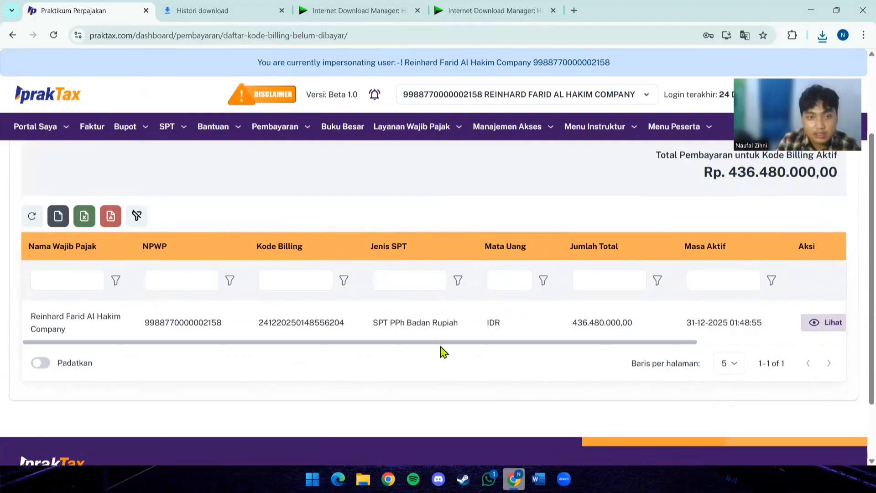
{"action": "left_click_drag", "start_coordinate": [441, 343], "coordinate": [610, 346]}
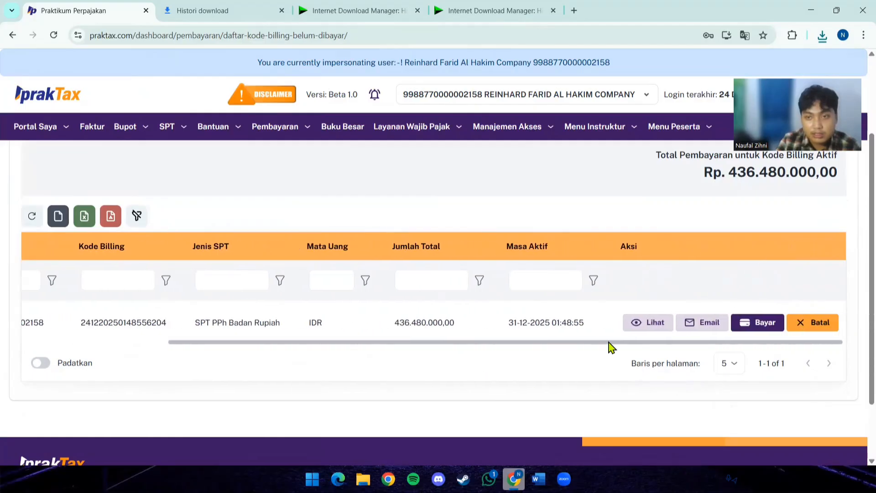
{"action": "left_click", "coordinate": [740, 323]}
{"action": "left_click", "coordinate": [398, 288]}
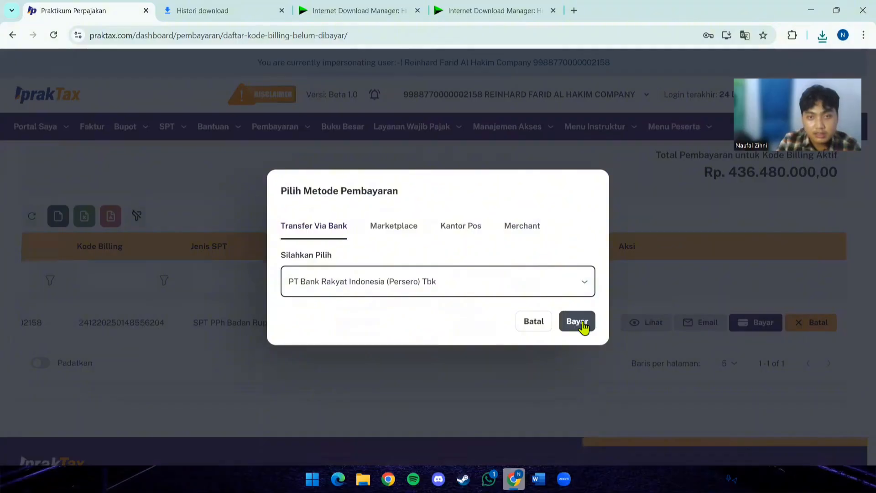
{"action": "left_click", "coordinate": [577, 322]}
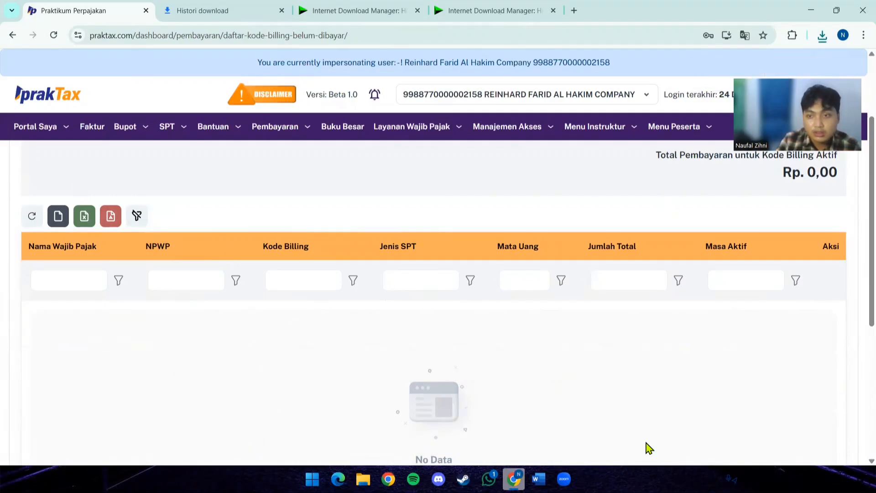
- Download the Januari 2027 - Desember 2027 PPh Badan return from SPT Dilaporkan as a PDF and open it
{"action": "left_click", "coordinate": [167, 126]}
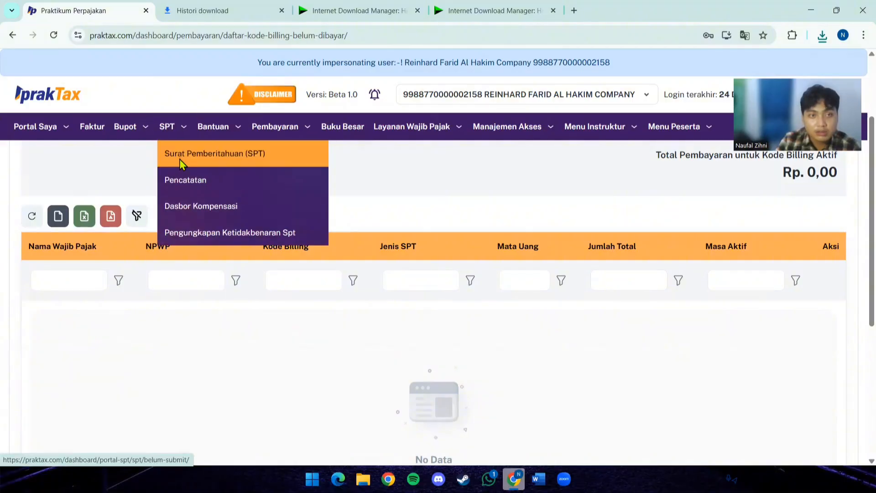
{"action": "left_click", "coordinate": [178, 155]}
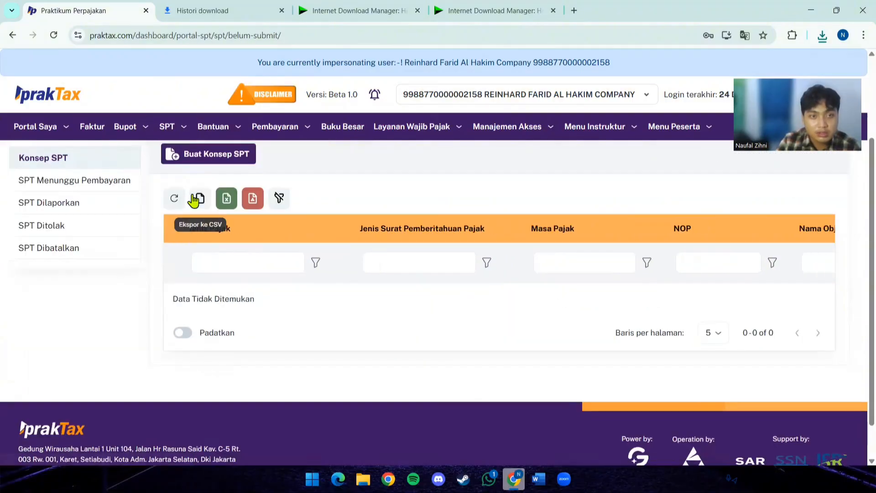
{"action": "left_click", "coordinate": [73, 202]}
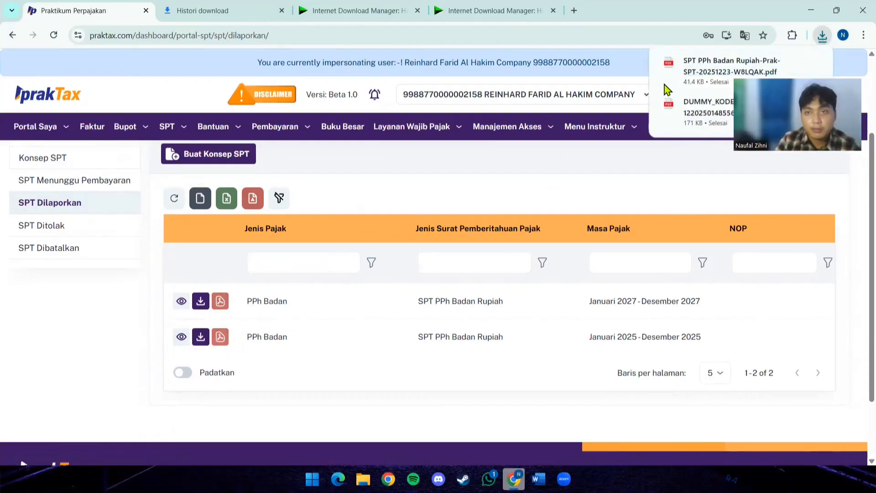
{"action": "left_click", "coordinate": [690, 75]}
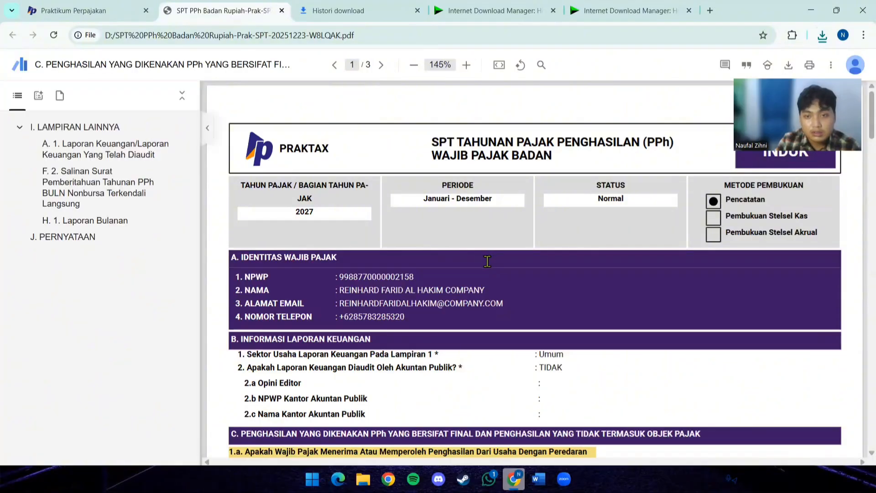
- Review the return PDF from section C through section H. Pernyataan Transaksi, then go back to the SPT Dilaporkan list
{"action": "scroll", "coordinate": [486, 265], "scroll_direction": "down", "scroll_amount": 8}
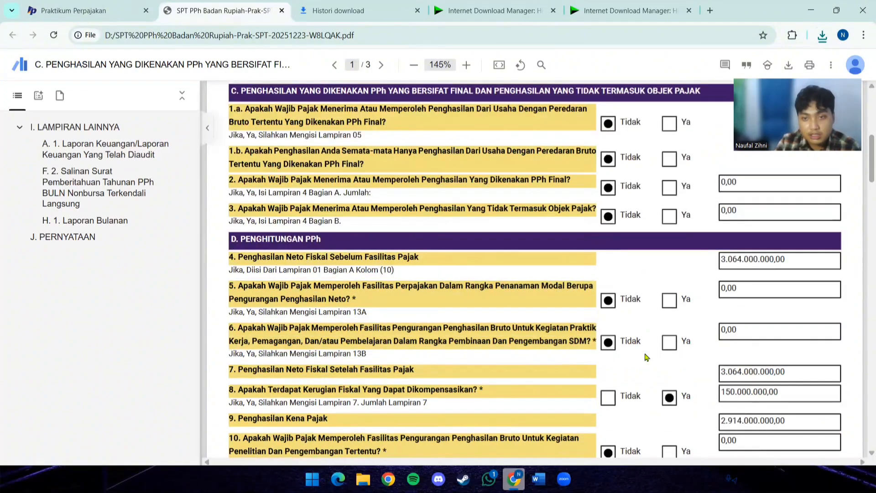
{"action": "scroll", "coordinate": [584, 373], "scroll_direction": "down", "scroll_amount": 15}
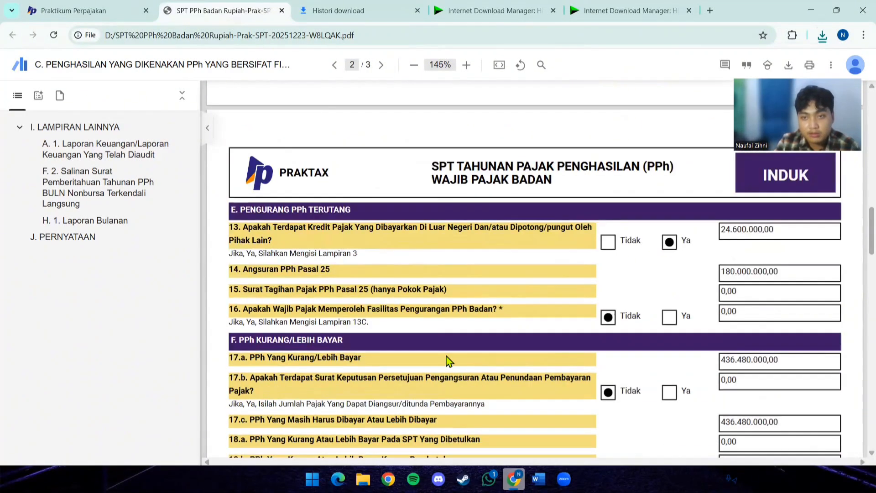
{"action": "scroll", "coordinate": [346, 341], "scroll_direction": "down", "scroll_amount": 6}
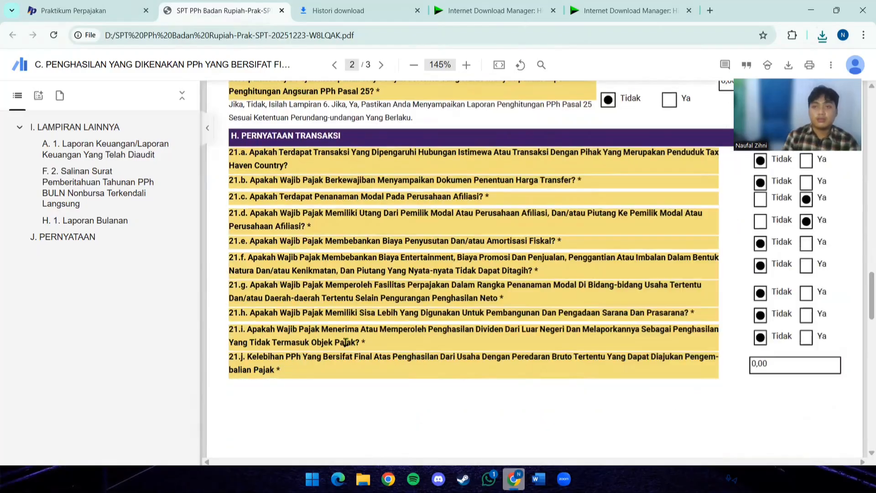
{"action": "key", "text": "ctrl+shift+Tab"}
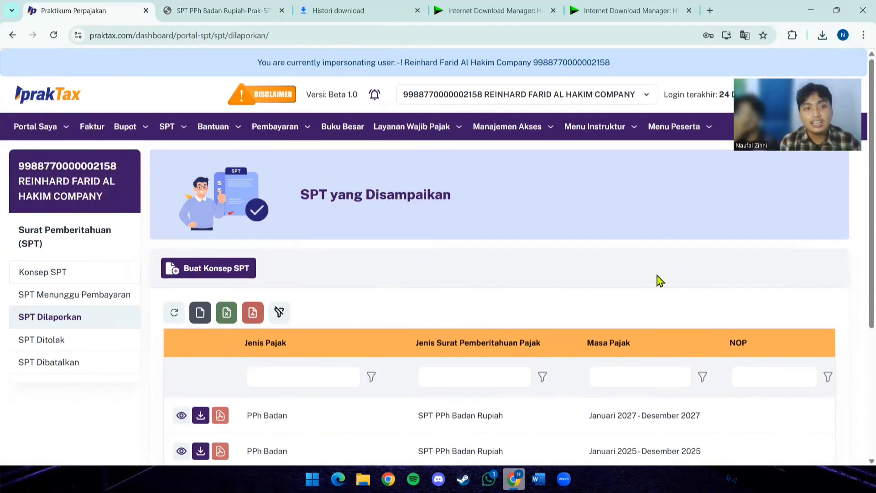